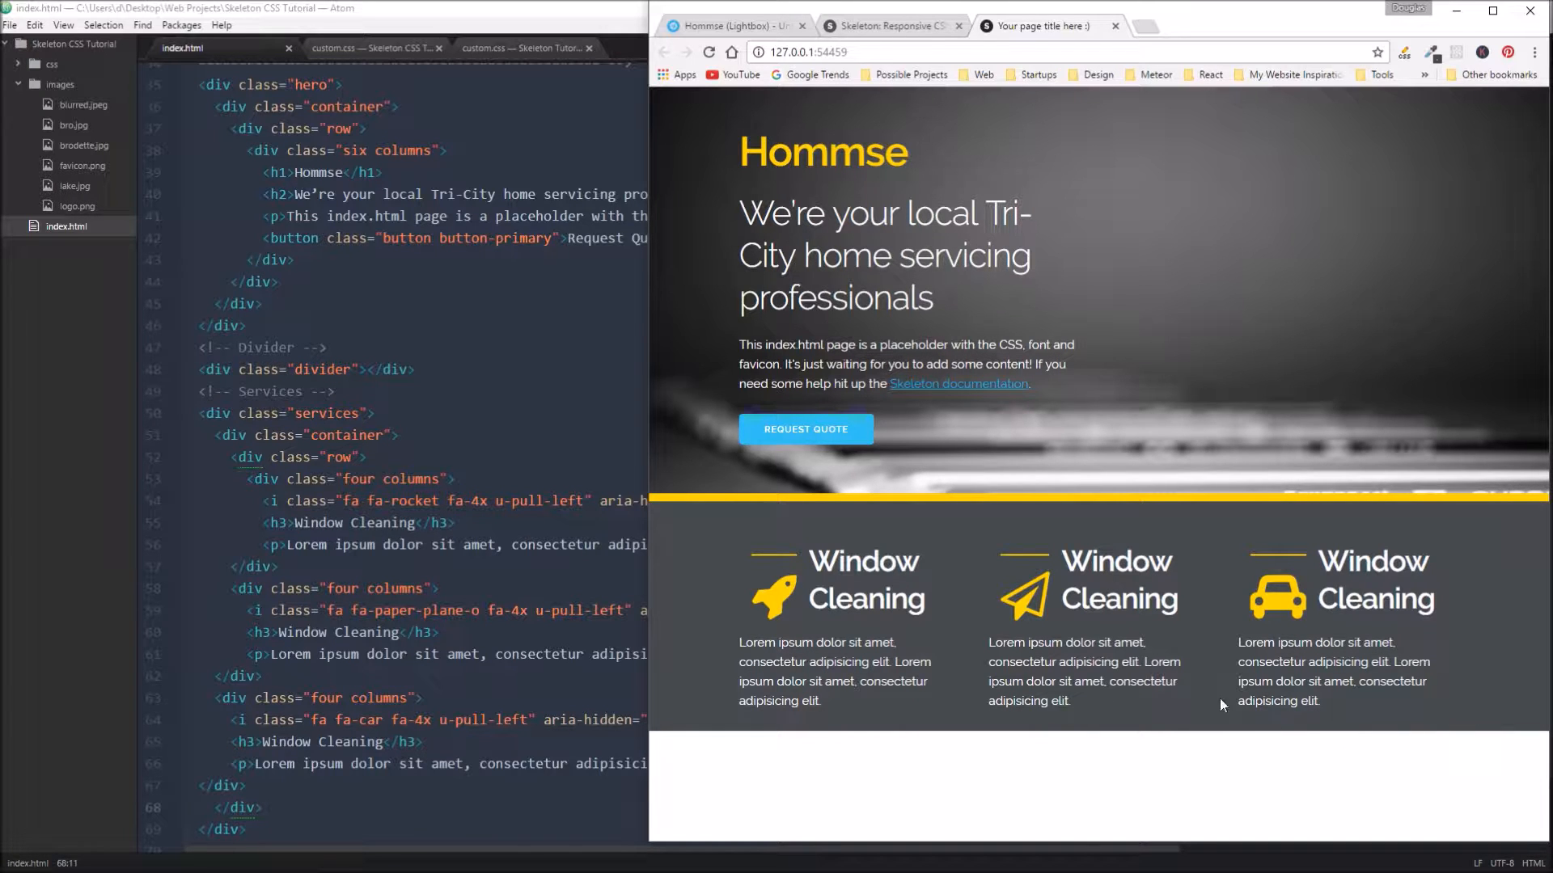
Step: Switch to the Hommse template tab and scroll to its Testimonials section
click(734, 26)
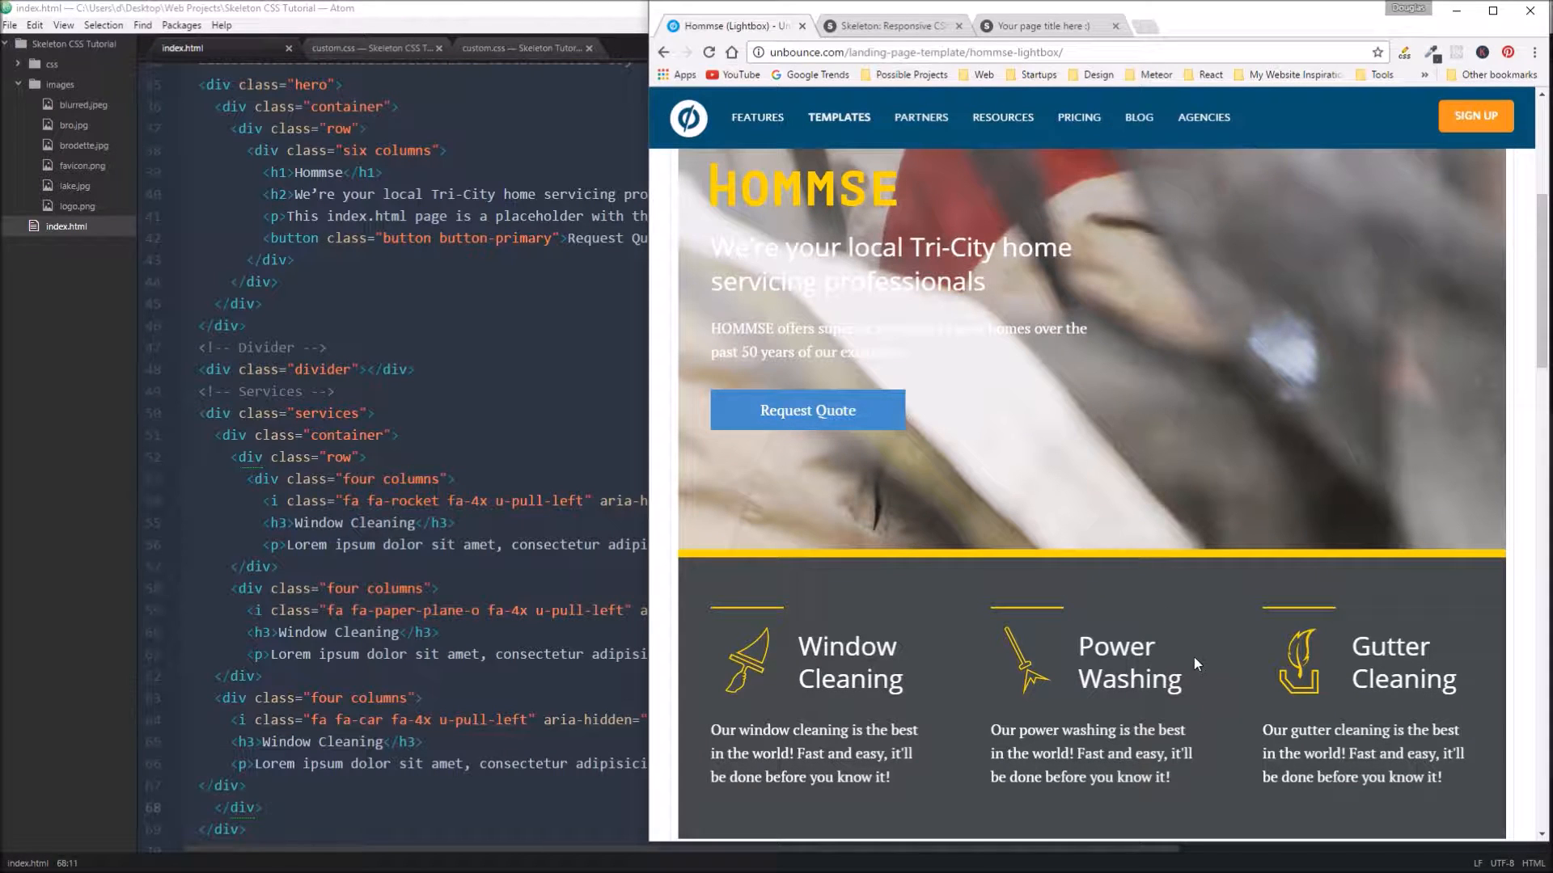
scroll(1213, 631, down, 1)
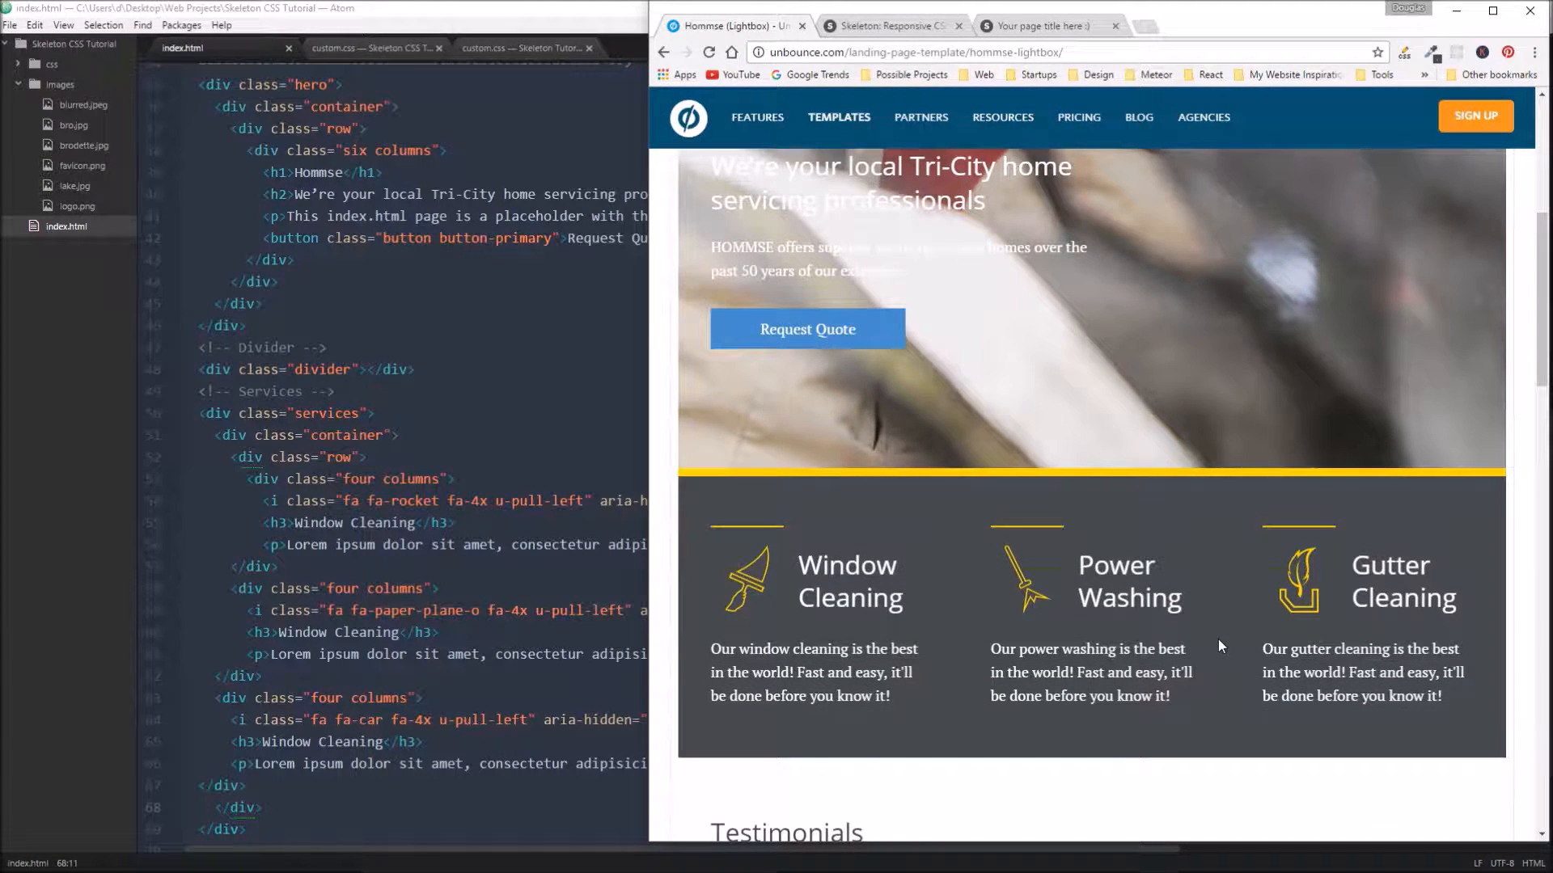
scroll(1218, 639, down, 3)
scroll(1205, 683, down, 2)
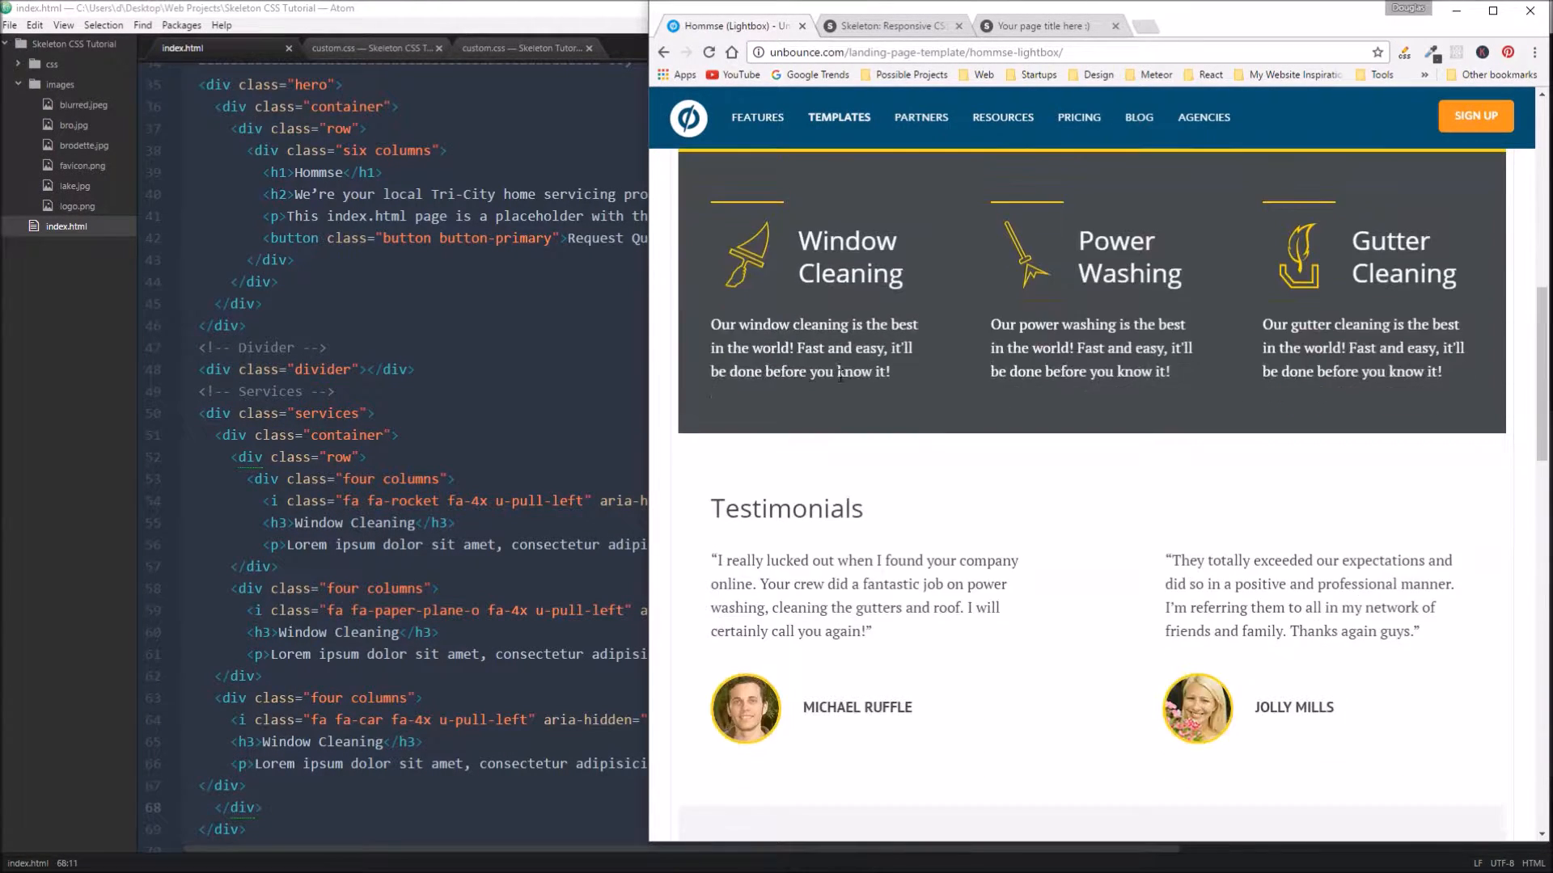
scroll(976, 558, down, 2)
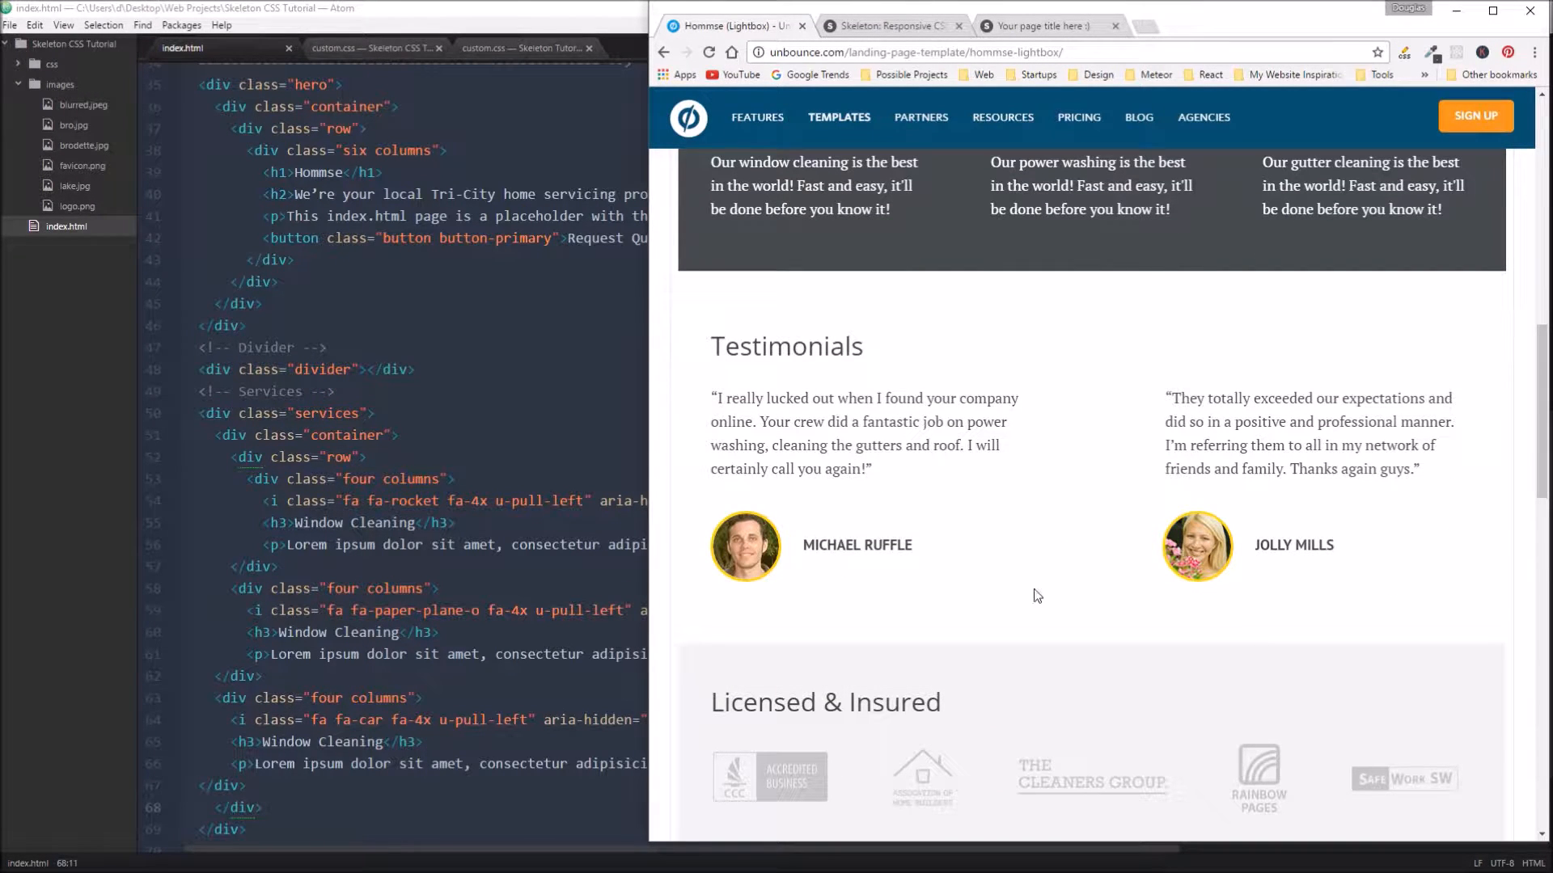
scroll(1032, 594, down, 2)
scroll(1032, 547, down, 1)
scroll(971, 364, up, 1)
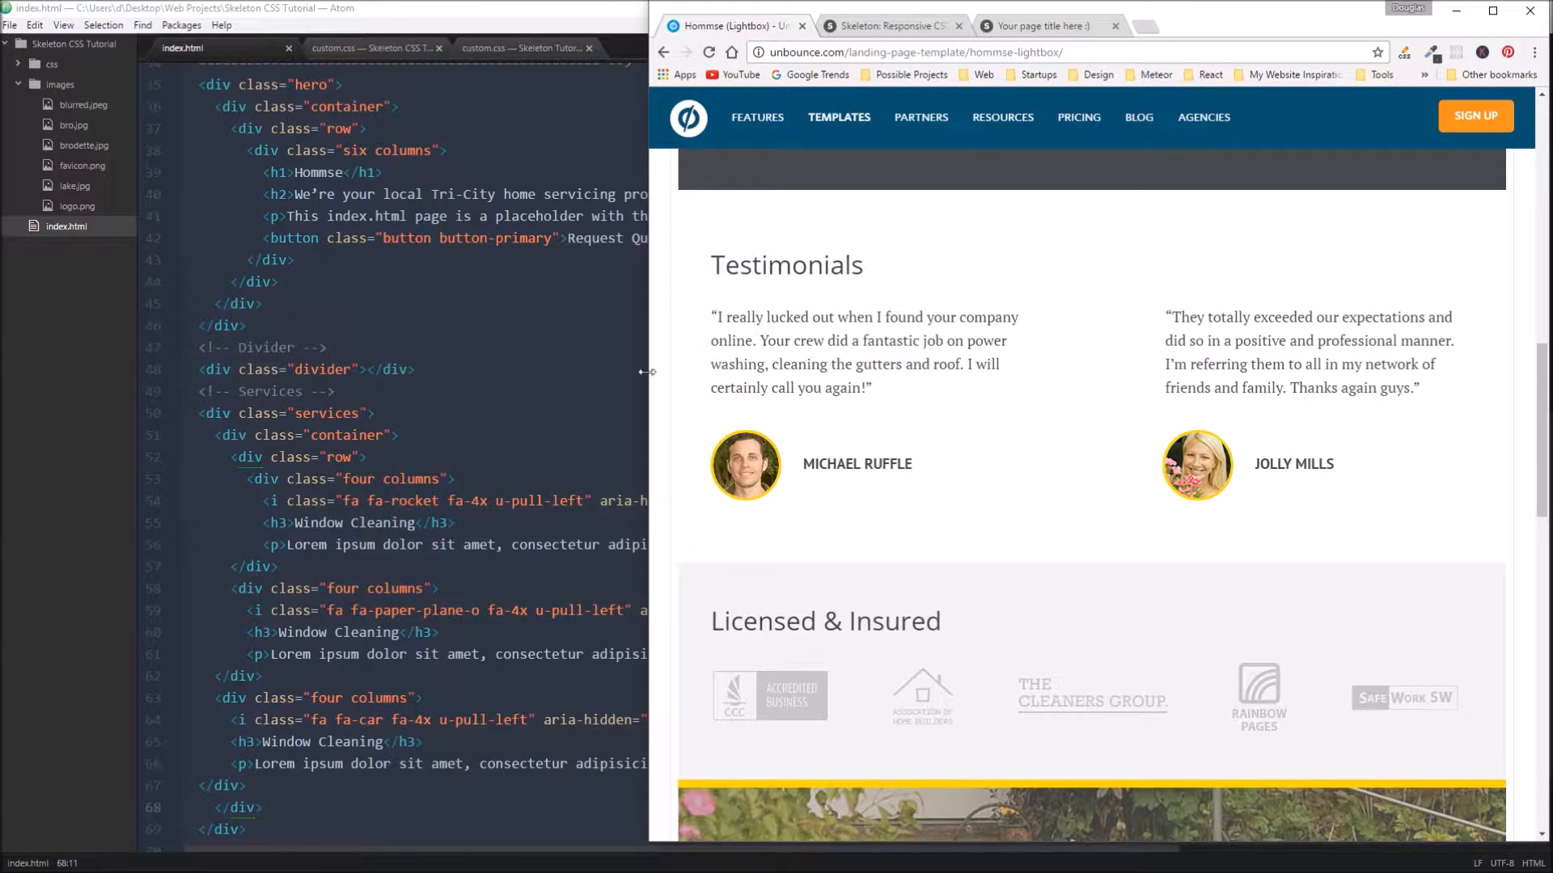
scroll(401, 485, down, 3)
scroll(400, 486, down, 3)
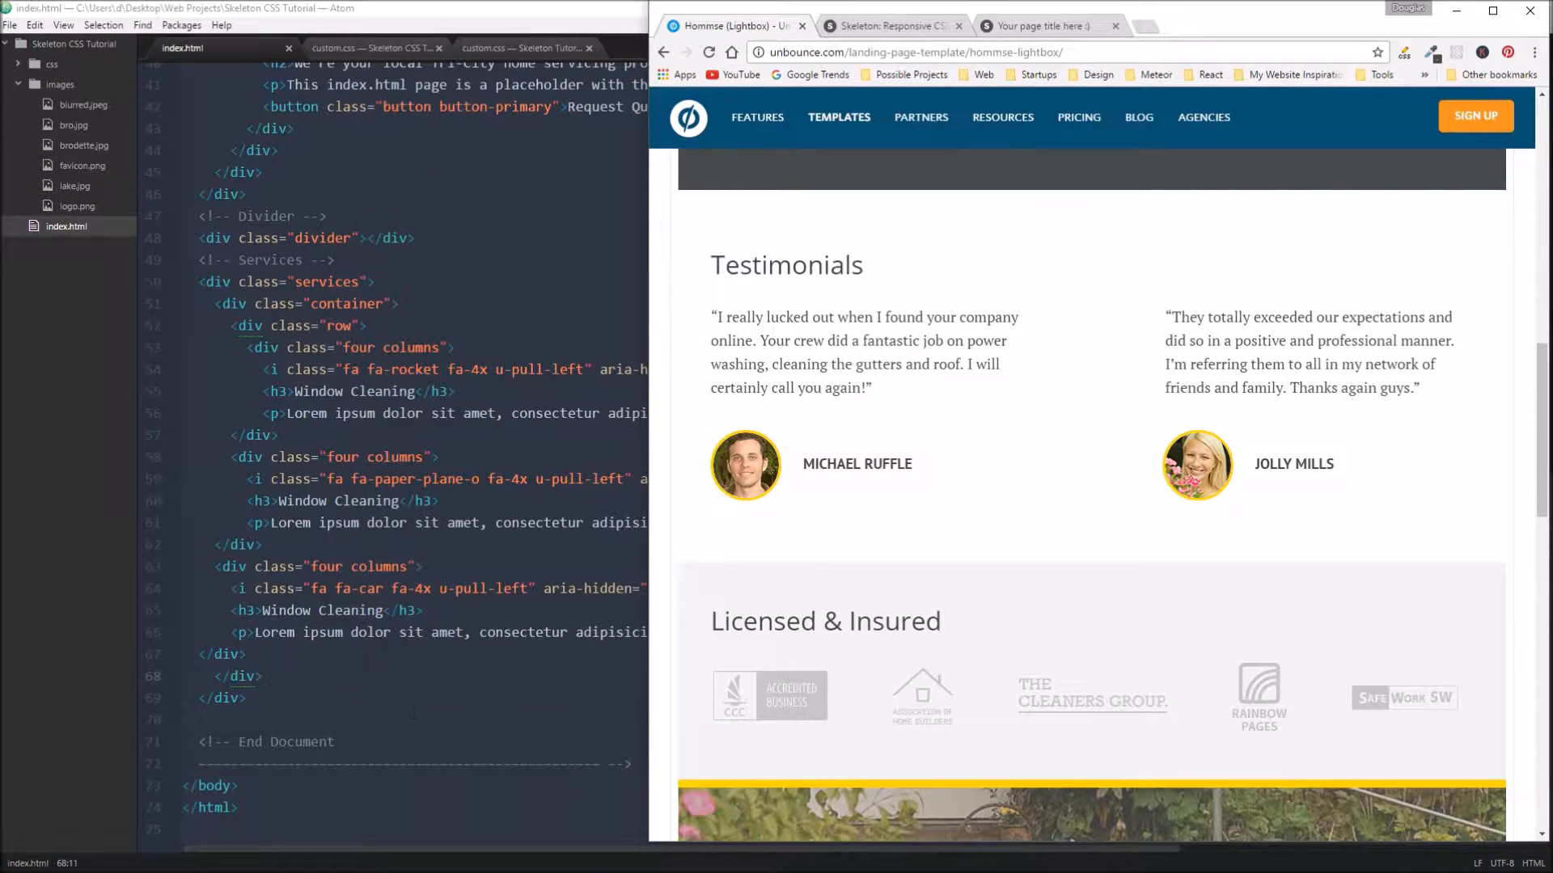
Step: Insert a Testimonials HTML comment after the services div, leaving blank lines below it
click(439, 719)
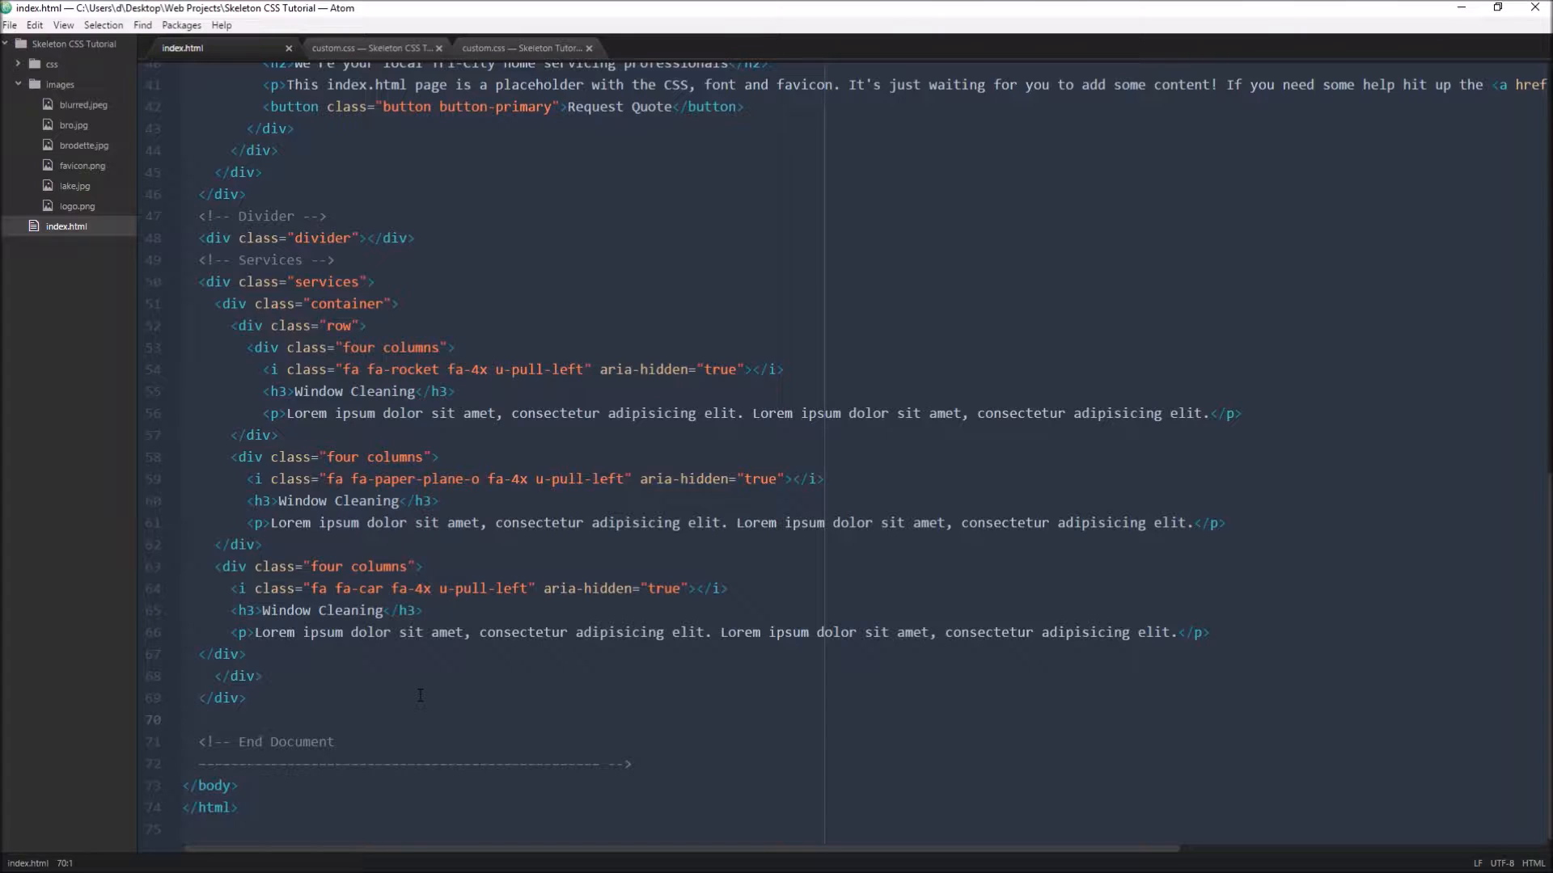
key(ctrl+slash)
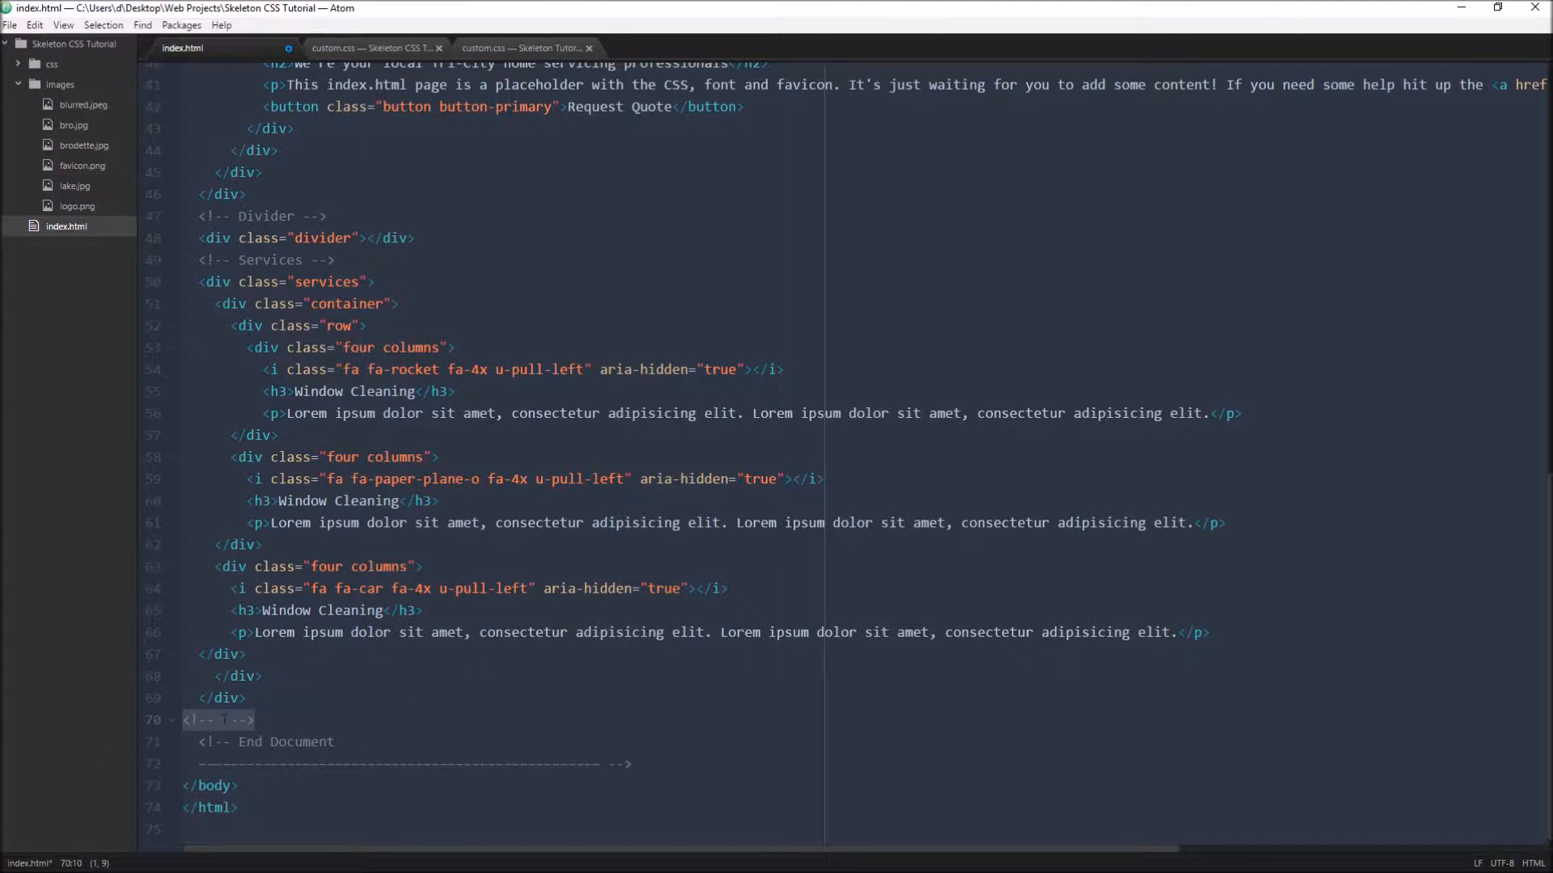
click(224, 717)
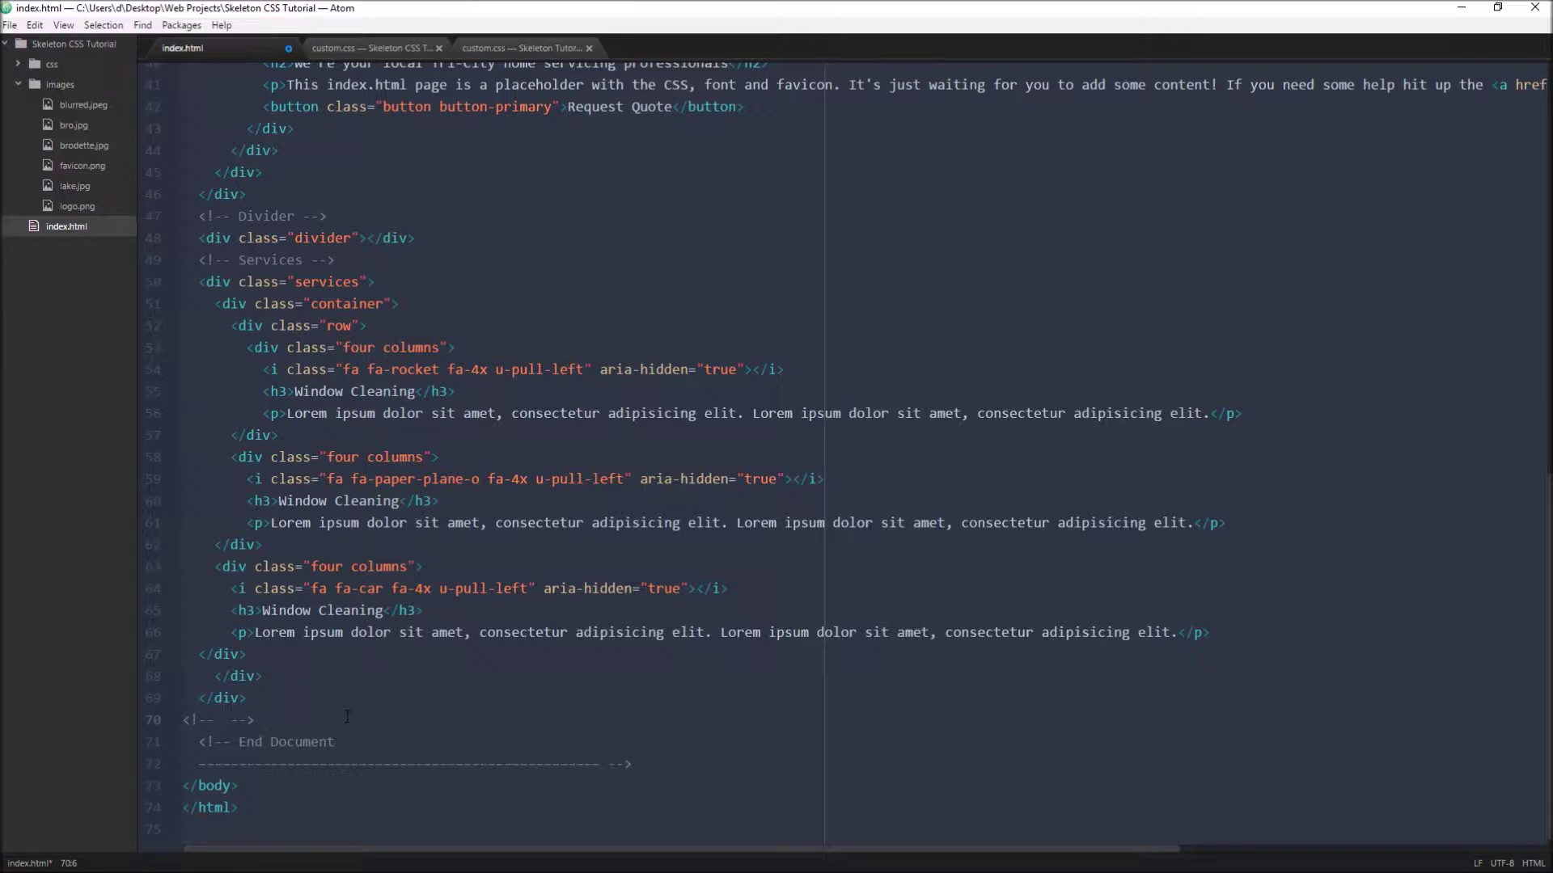
text(Testimn)
text(n)
text(ials)
key(End)
key(Return)
key(Return)
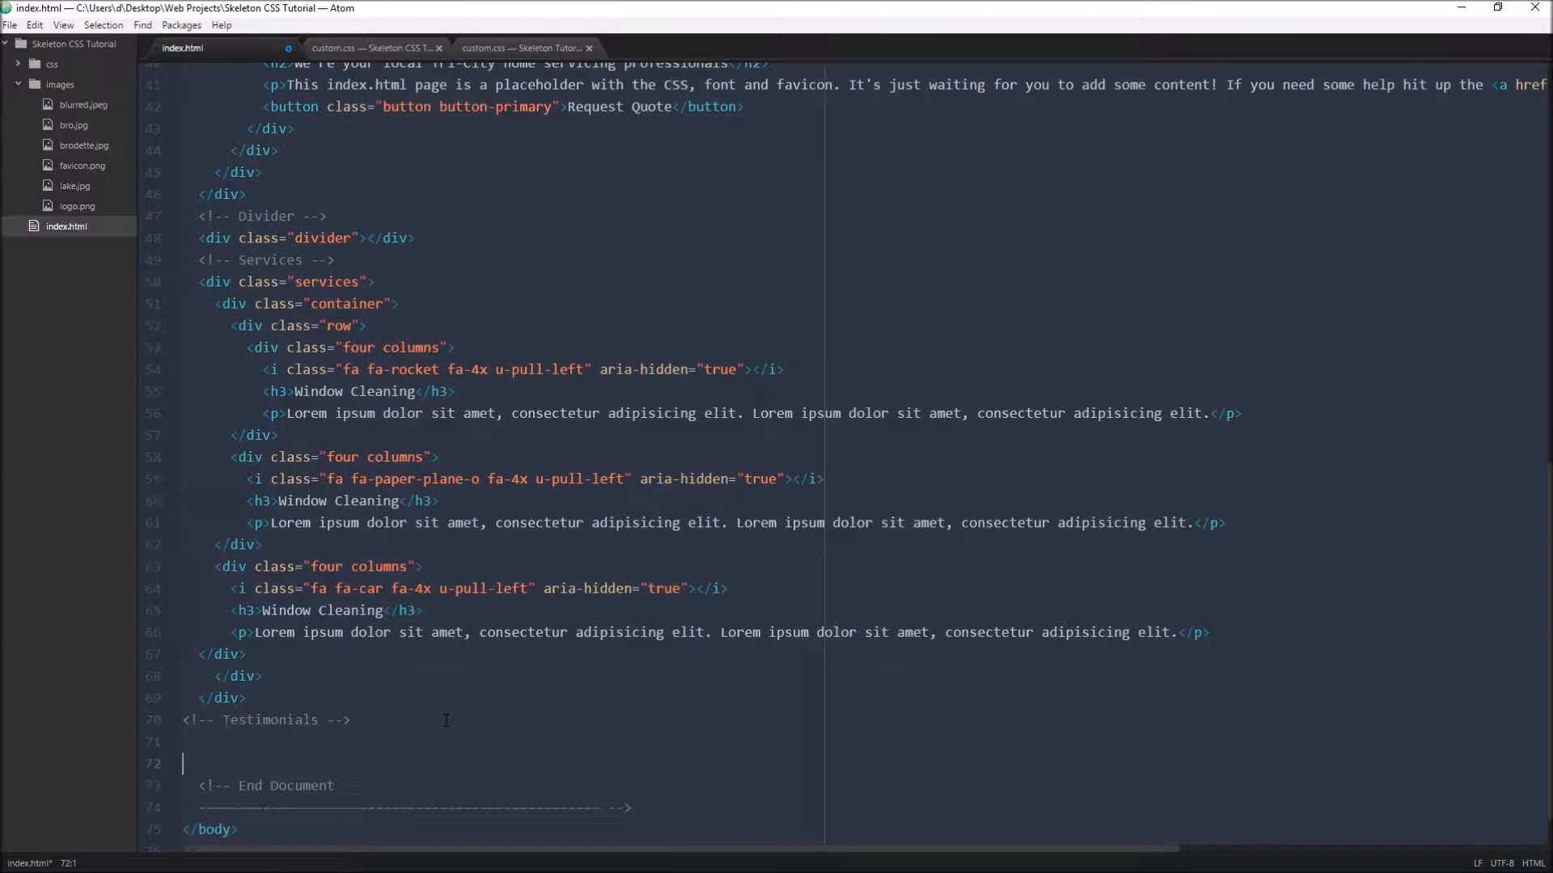
Step: Create a container div holding a row with an h2 Testimonials heading
key(Return)
key(Return)
key(Return)
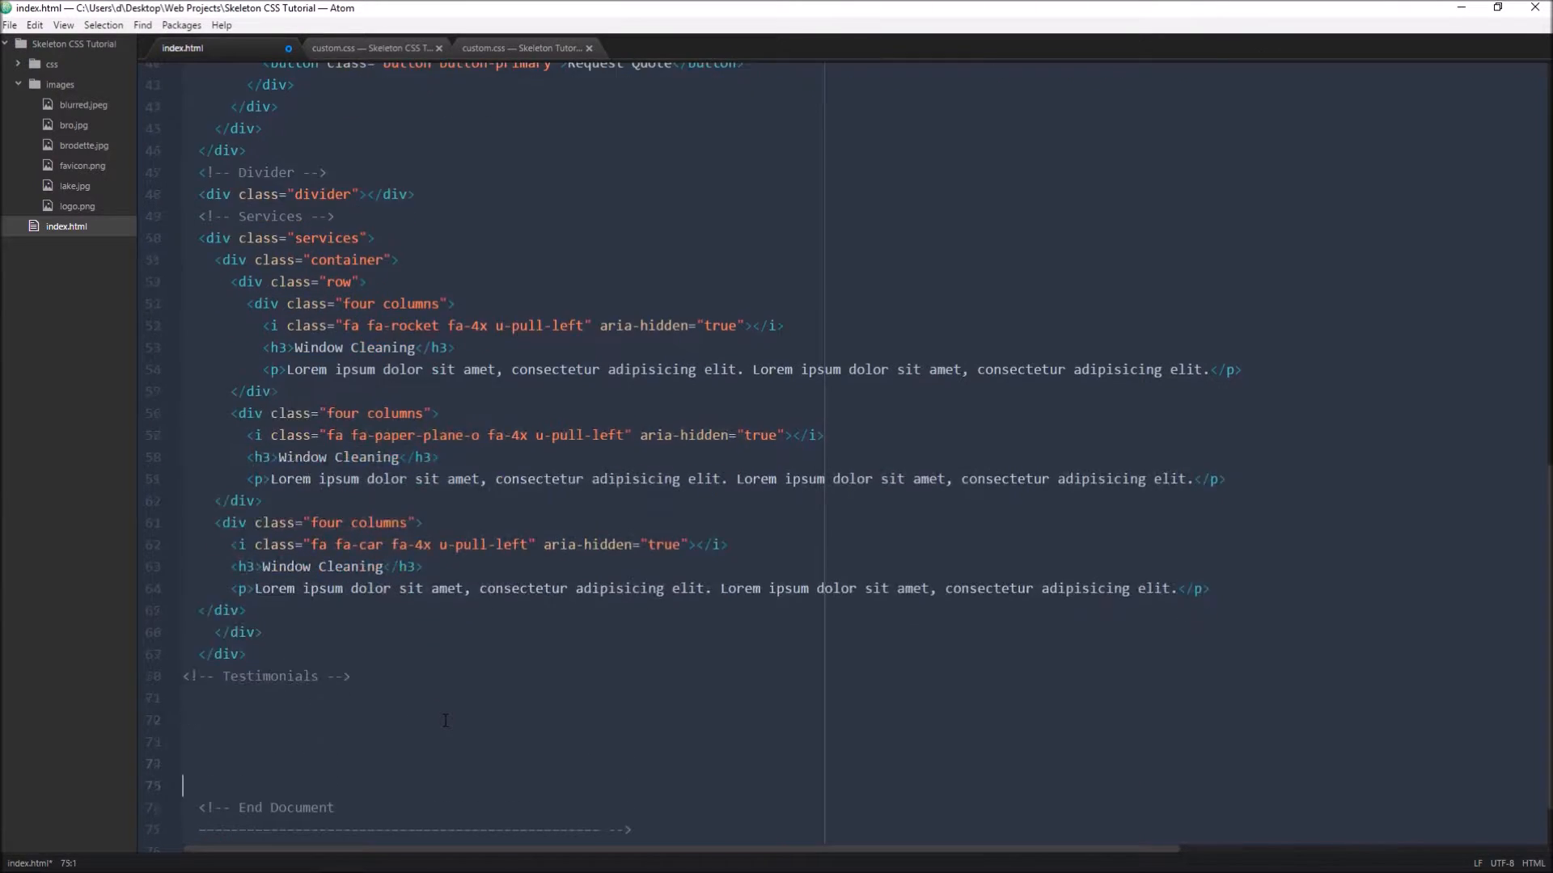
key(Return)
key(Return)
key(Return)
key(Up)
key(Up)
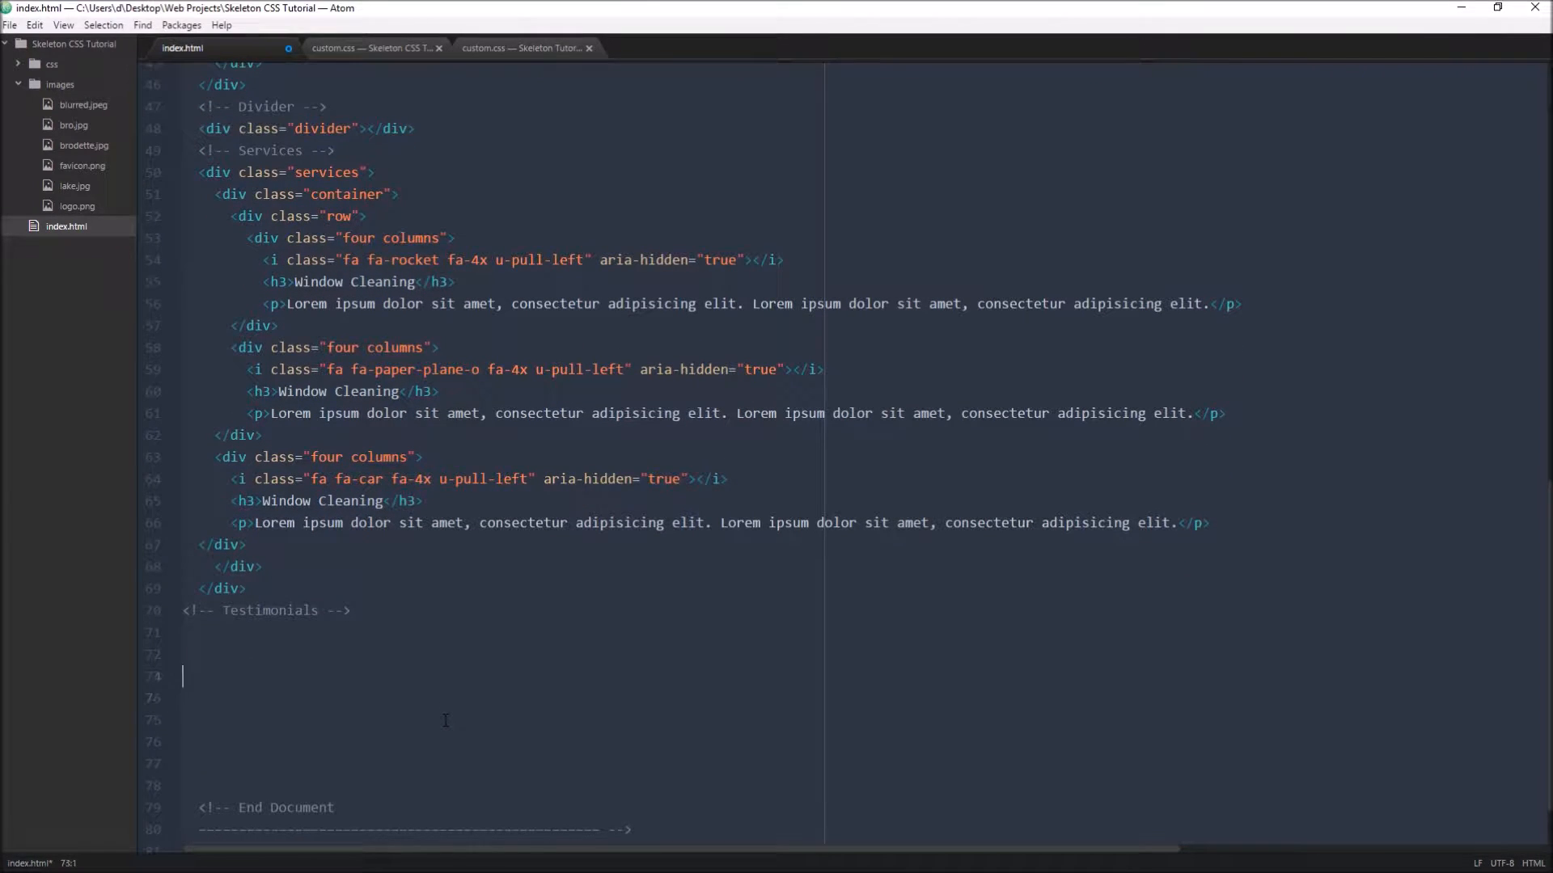
key(Up)
key(Up)
key(Tab)
text(.container)
key(Tab)
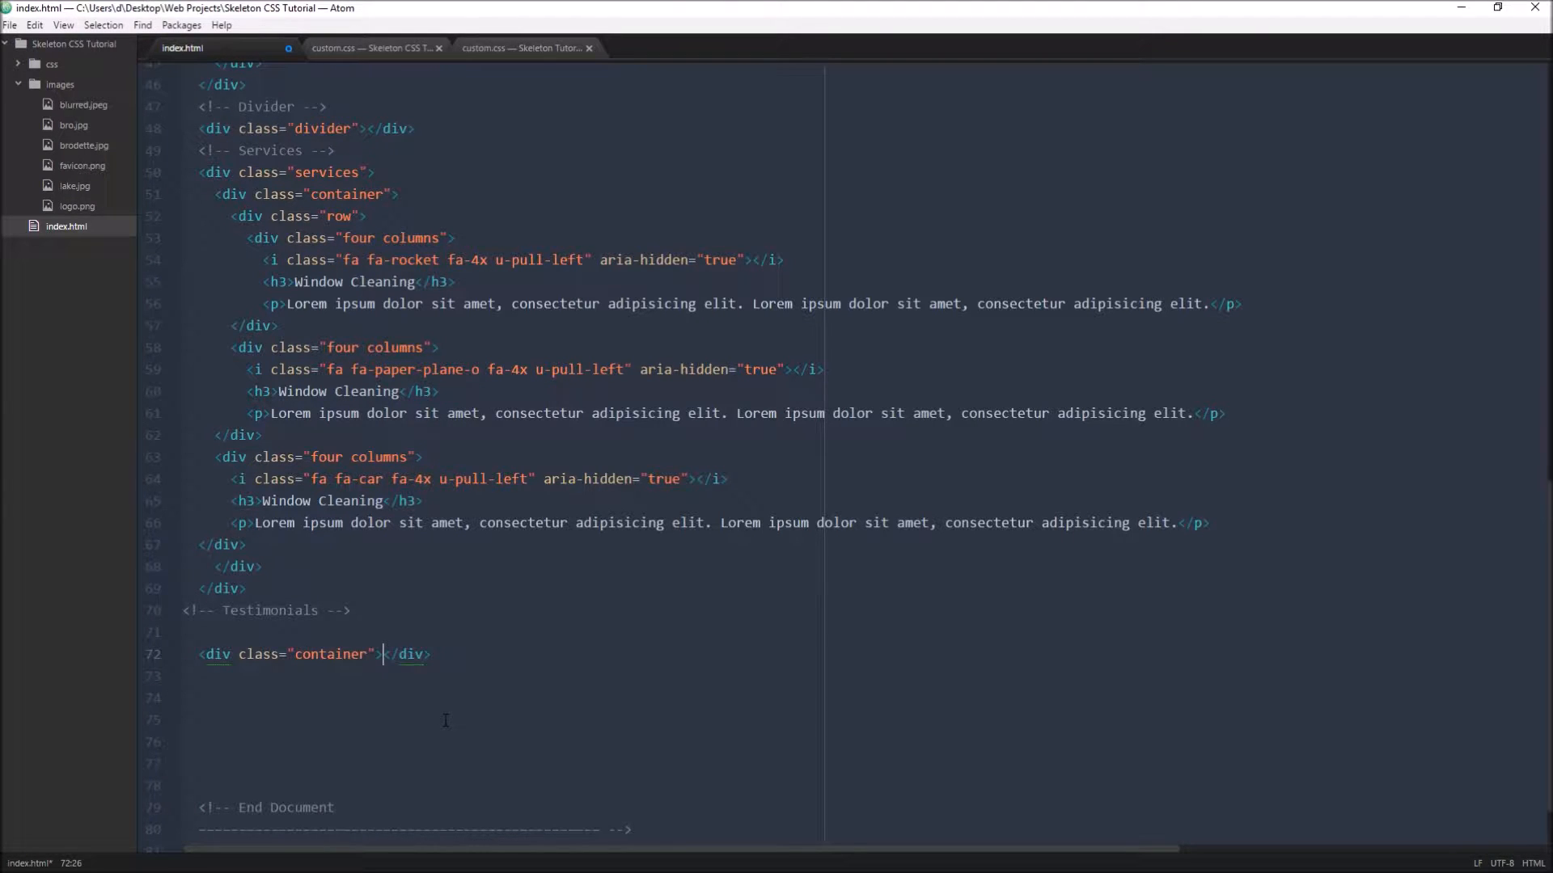
key(Return)
text(.)
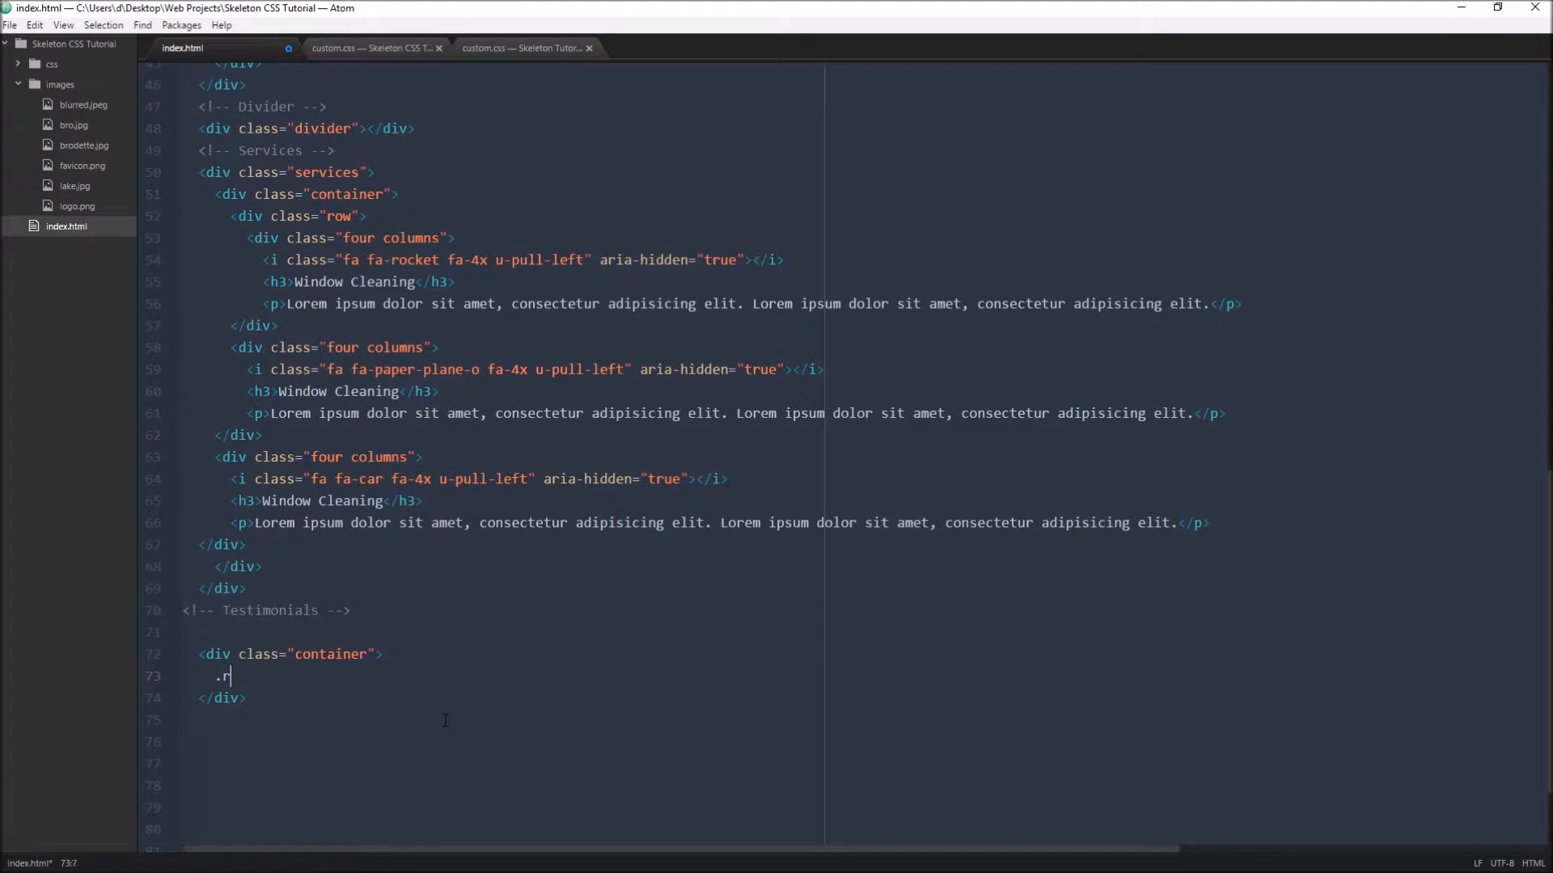
text(row)
key(Tab)
key(Return)
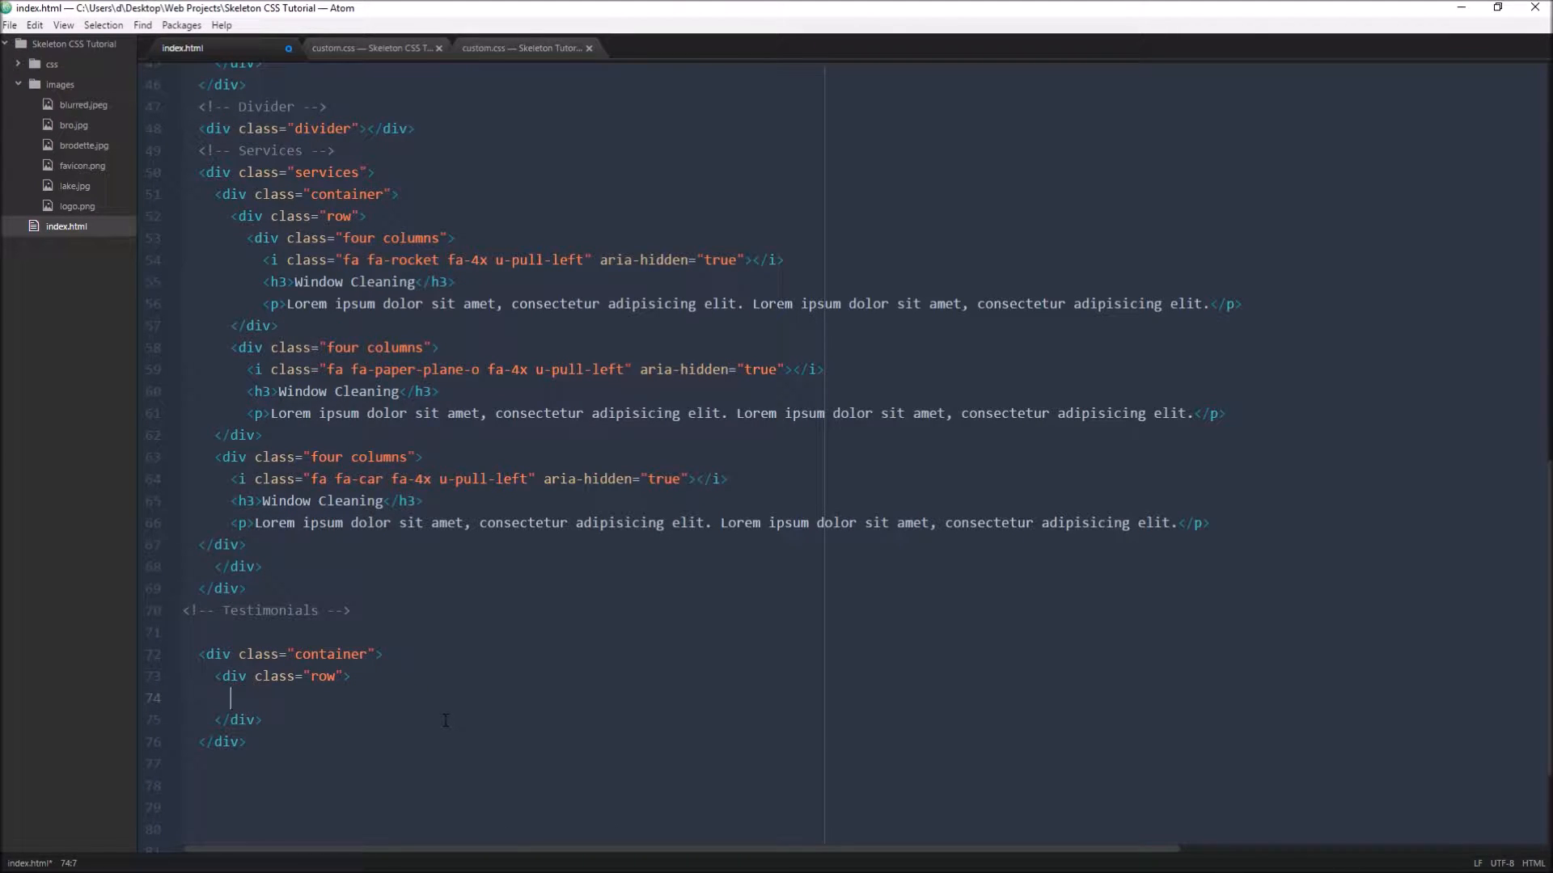
text(<h)
text(2>)
text(Testimonials</h)
text(2>)
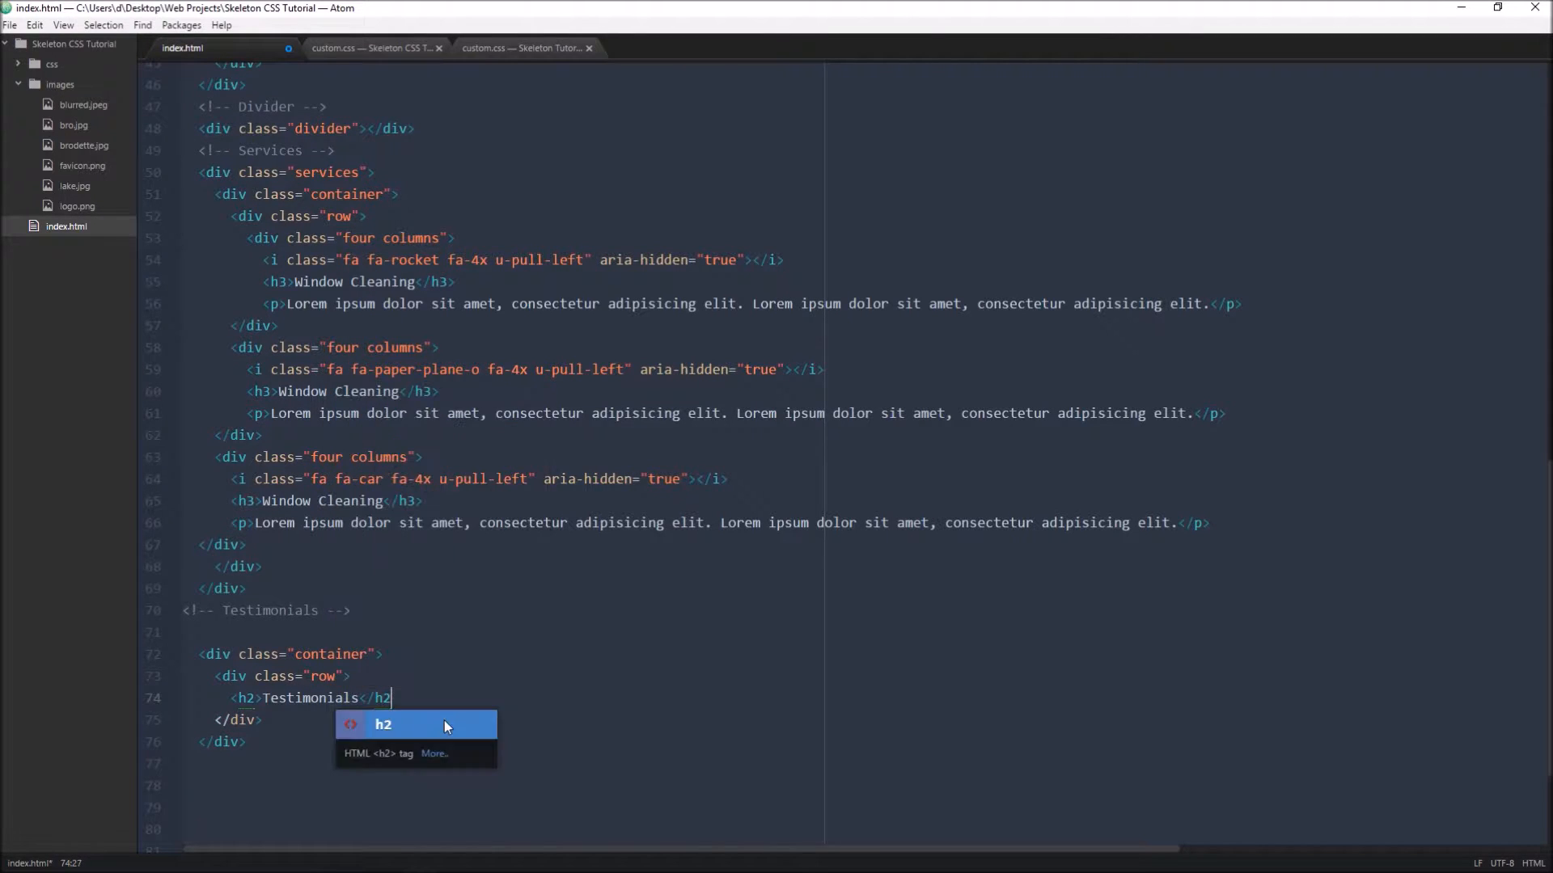
Step: Add a second row containing an opened-up six columns div
key(Down)
key(End)
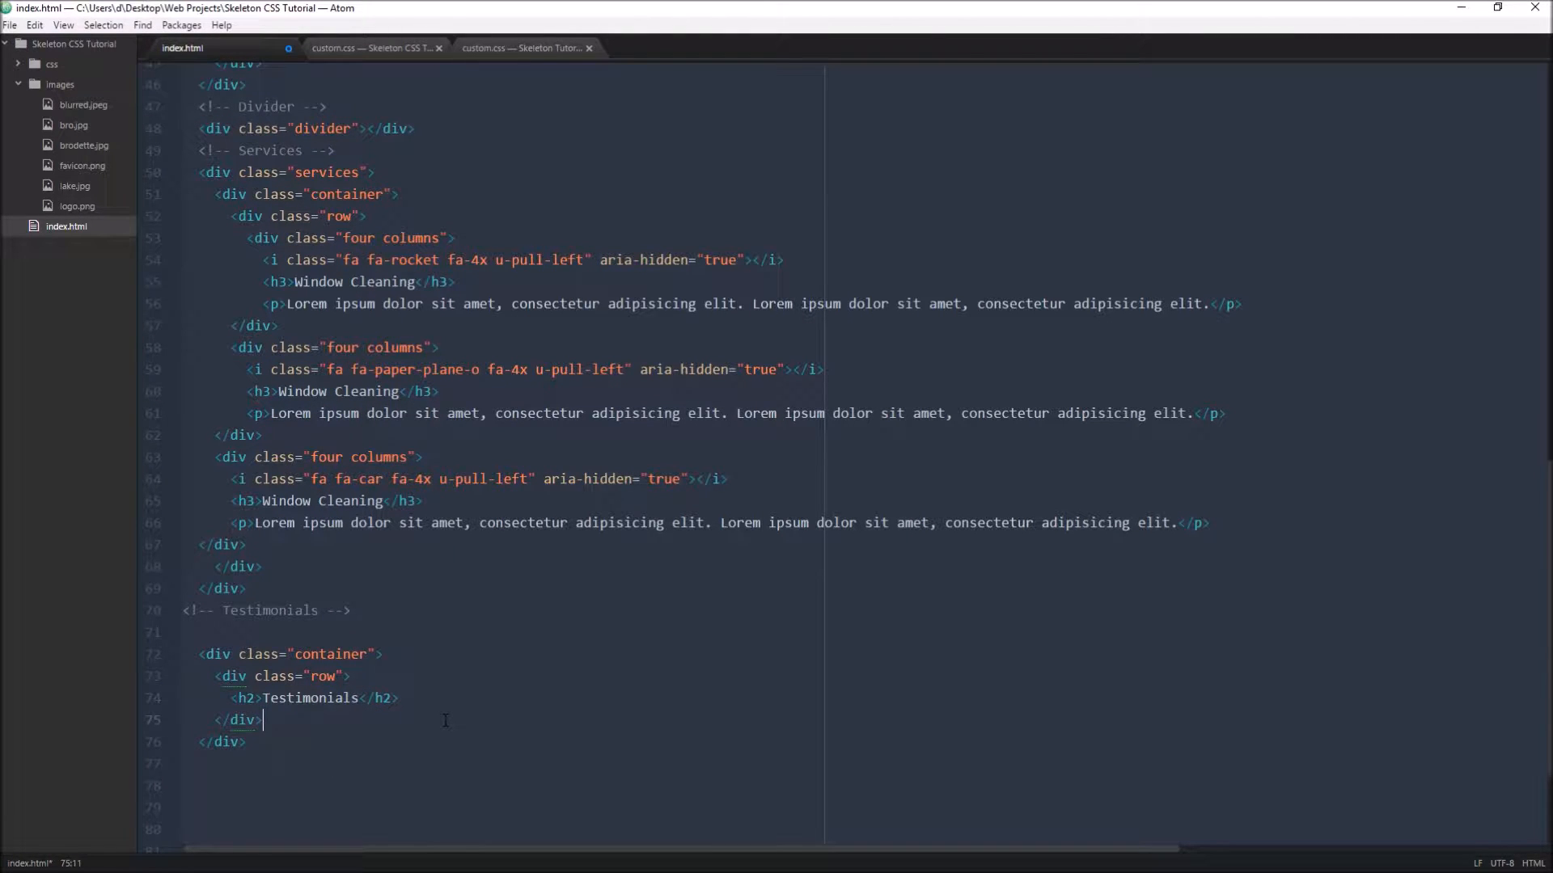
key(Return)
text(<)
text(div class="row">)
key(Return)
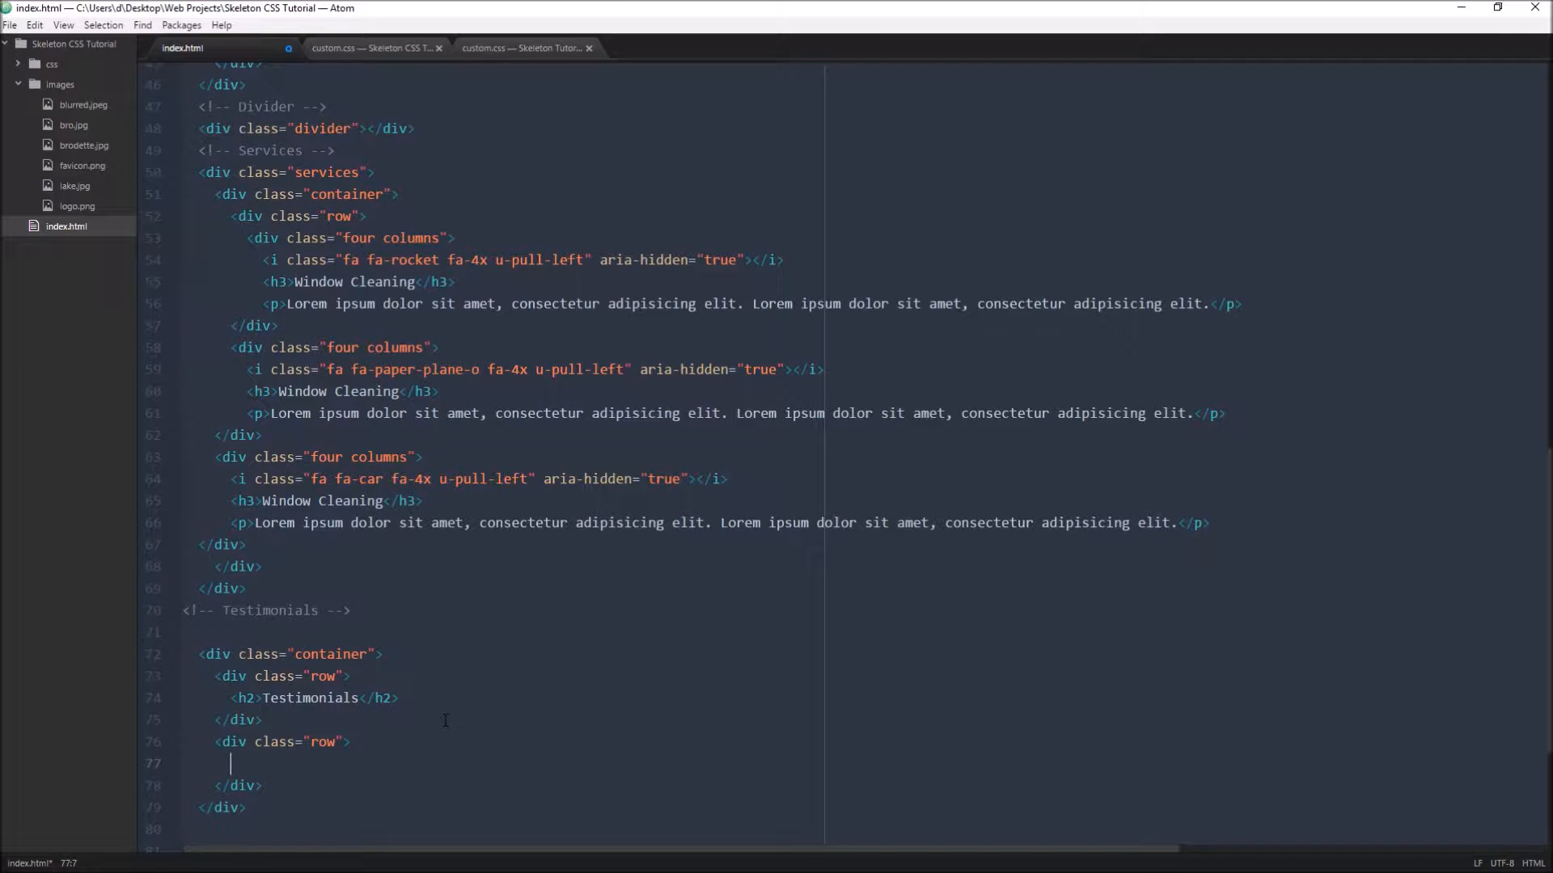
text(.)
text(six)
key(Tab)
key(Left)
key(Left)
text(column)
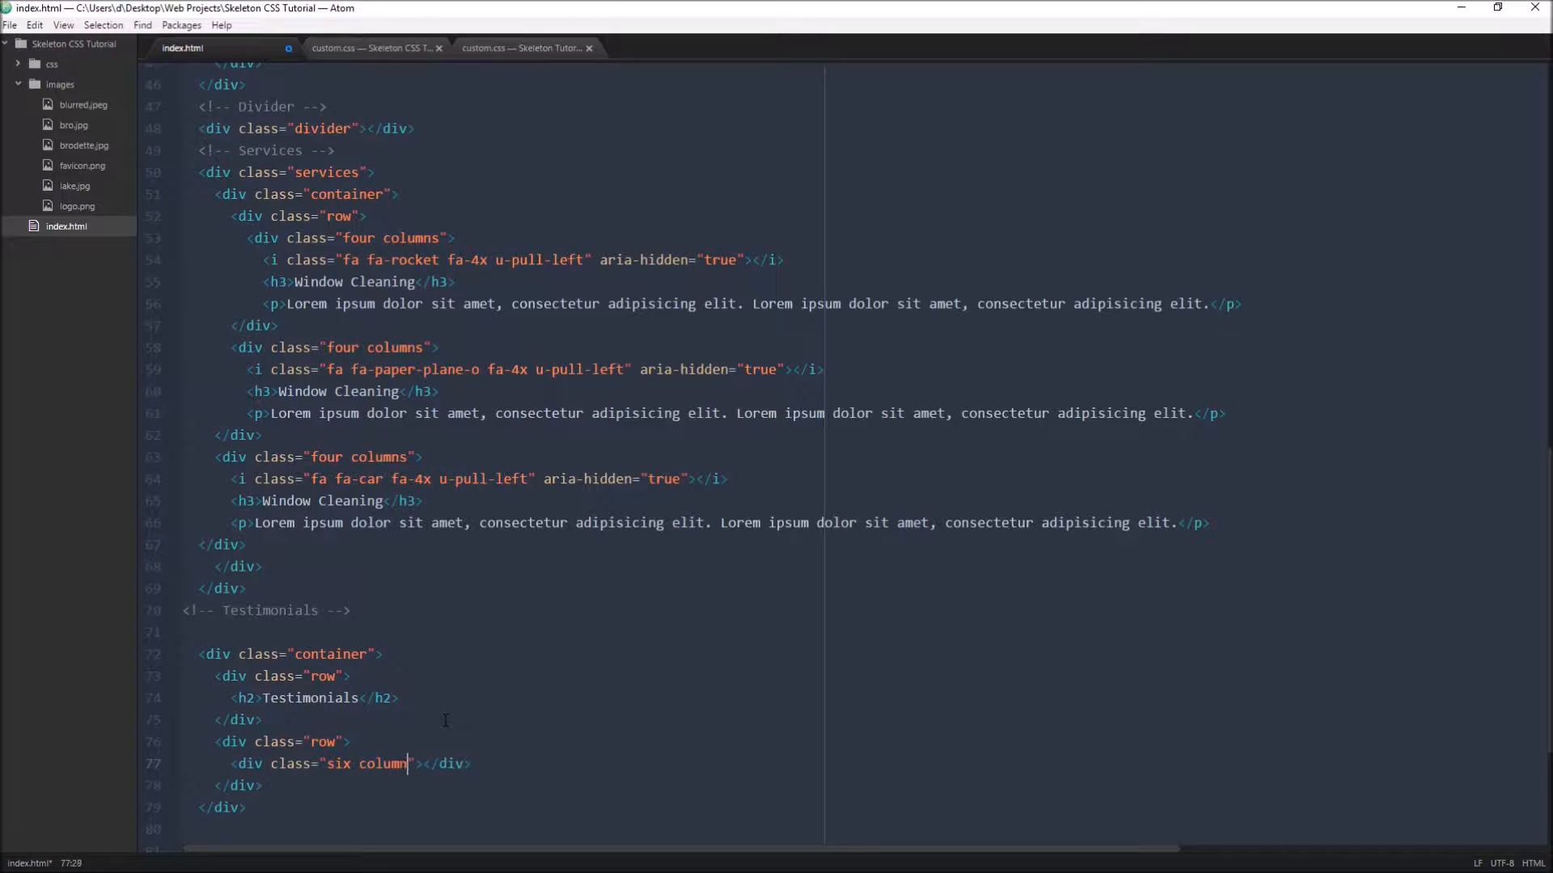
text(s)
key(Right)
key(Right)
key(Return)
scroll(777, 485, down, 2)
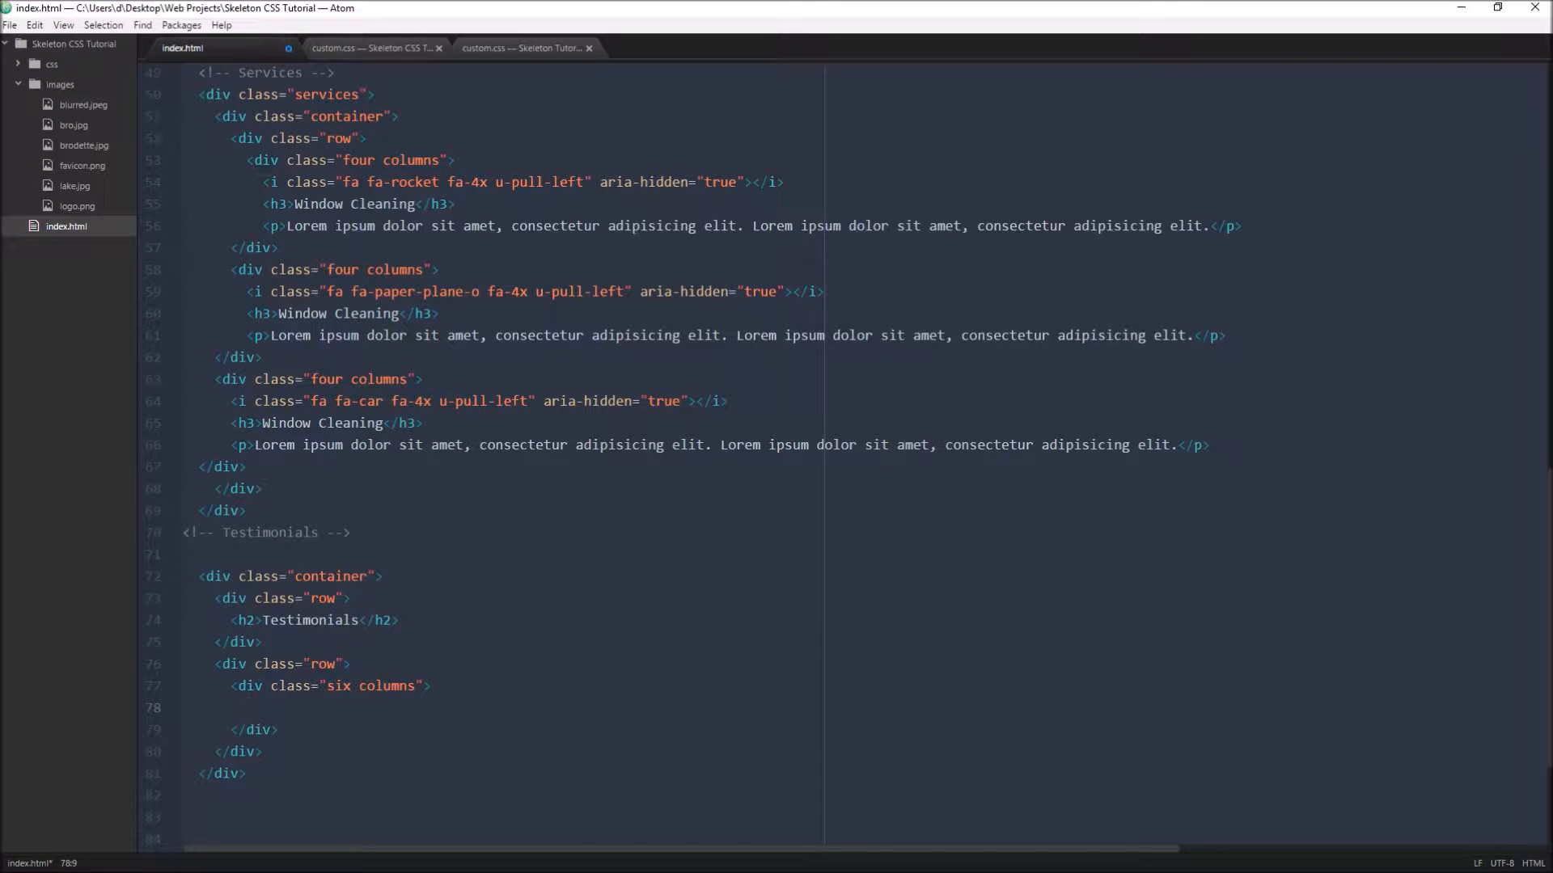
text(<p)
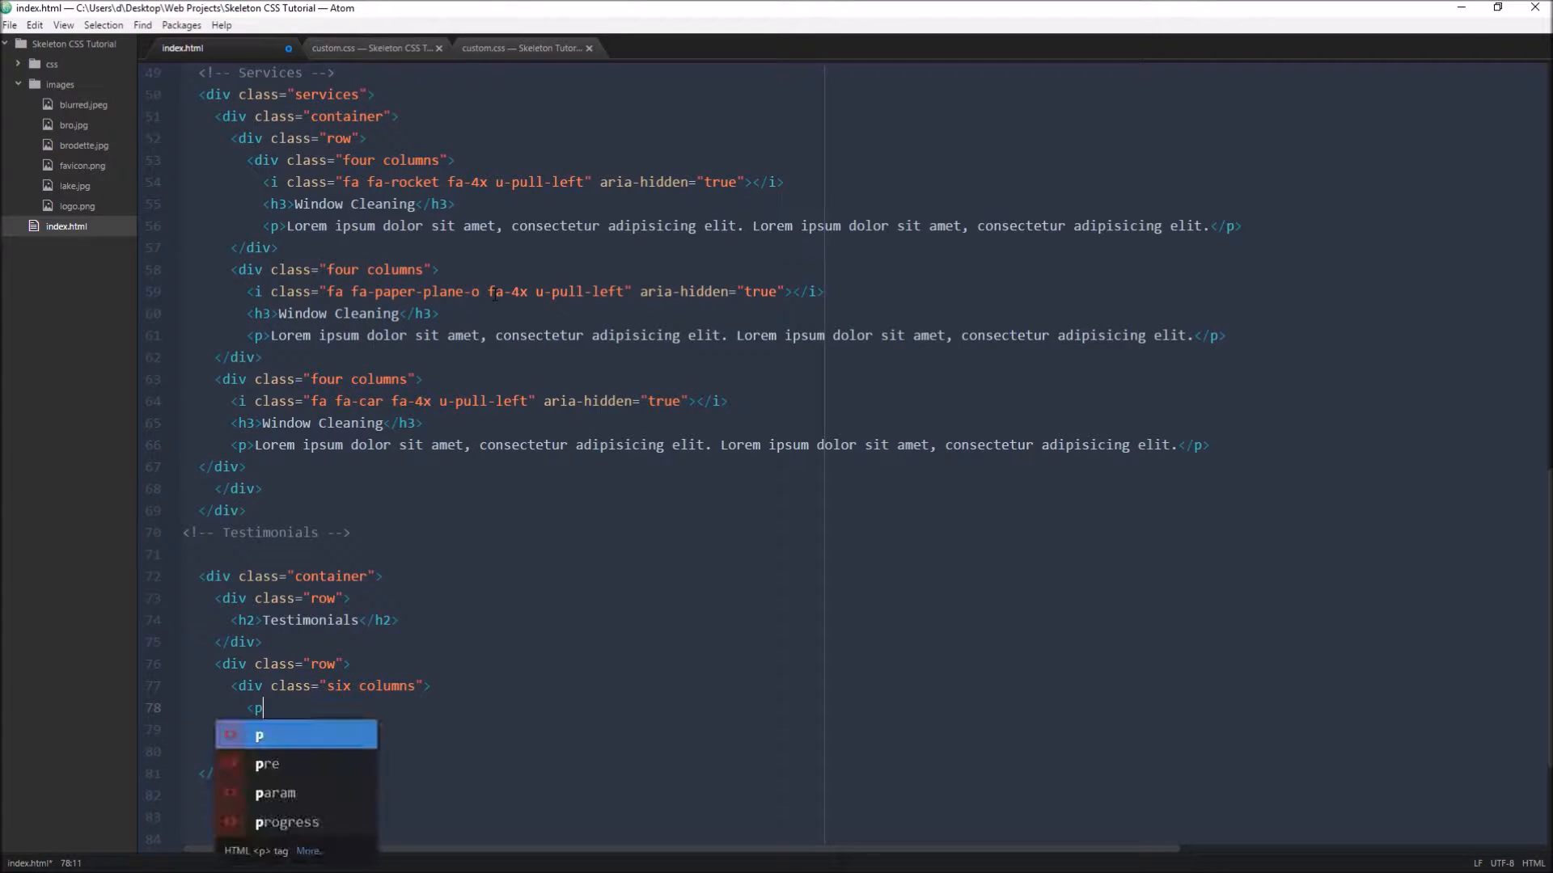
text(>lorem)
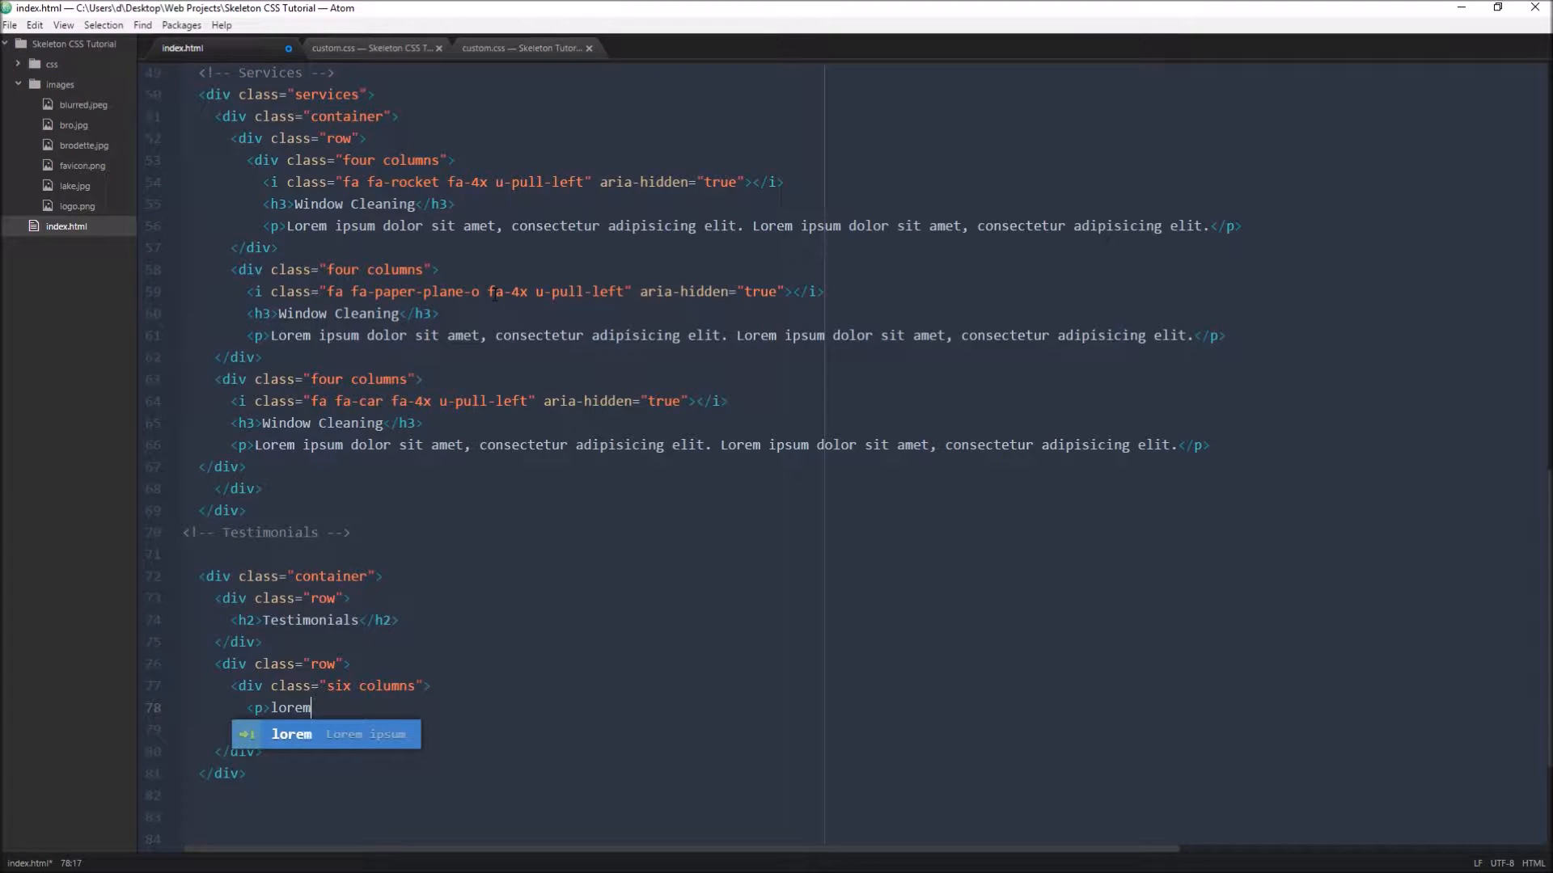
Step: Expand a lorem paragraph inside the six-columns div and trim it to end at "dolore quo."
key(Tab)
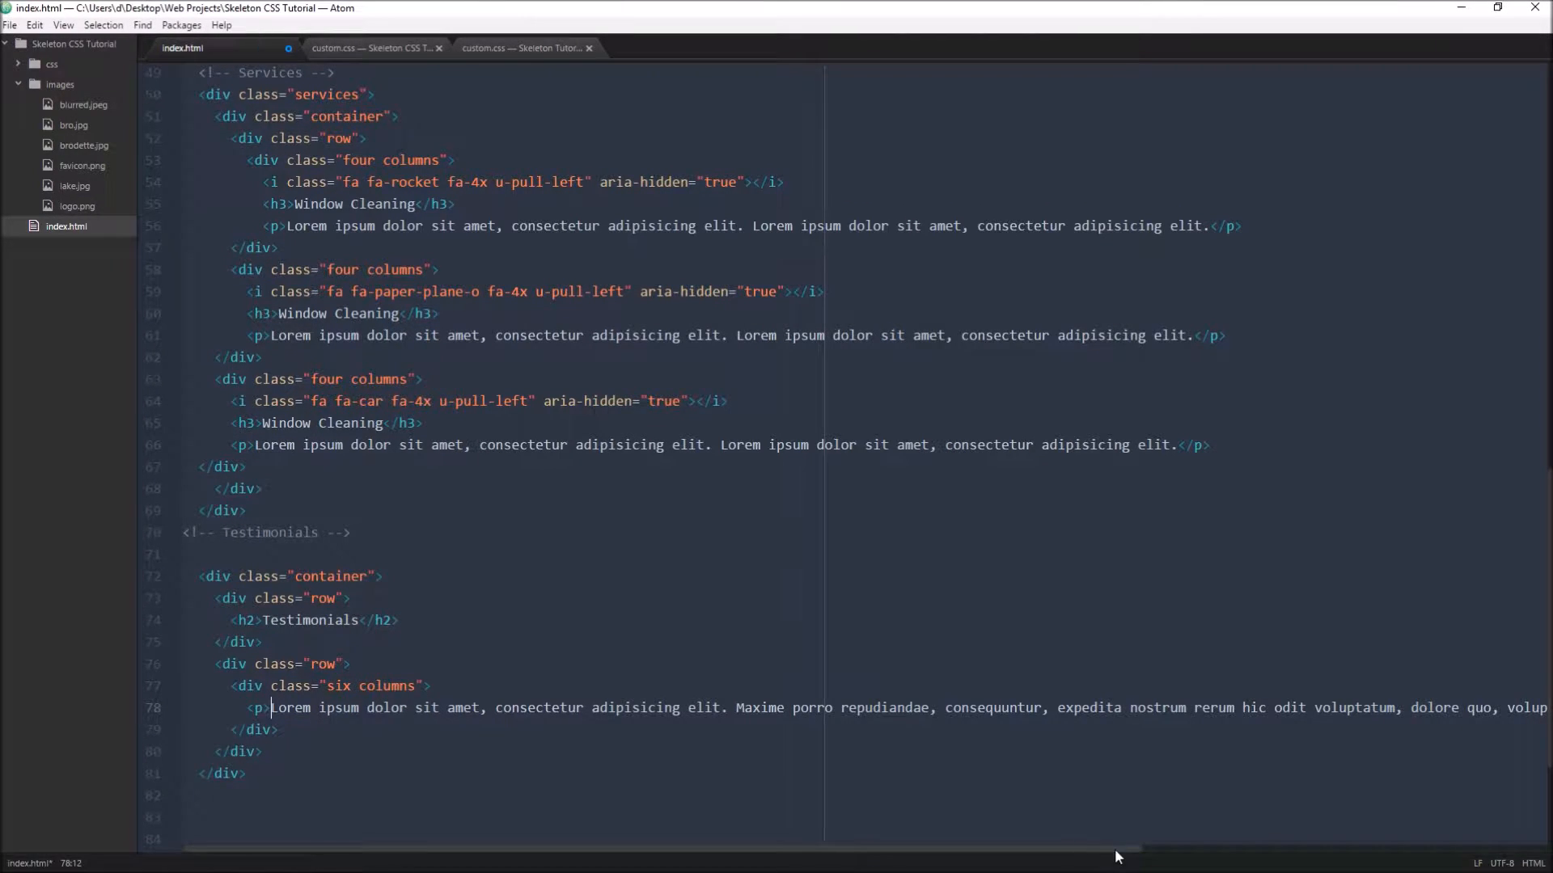
drag(1115, 849, 1465, 849)
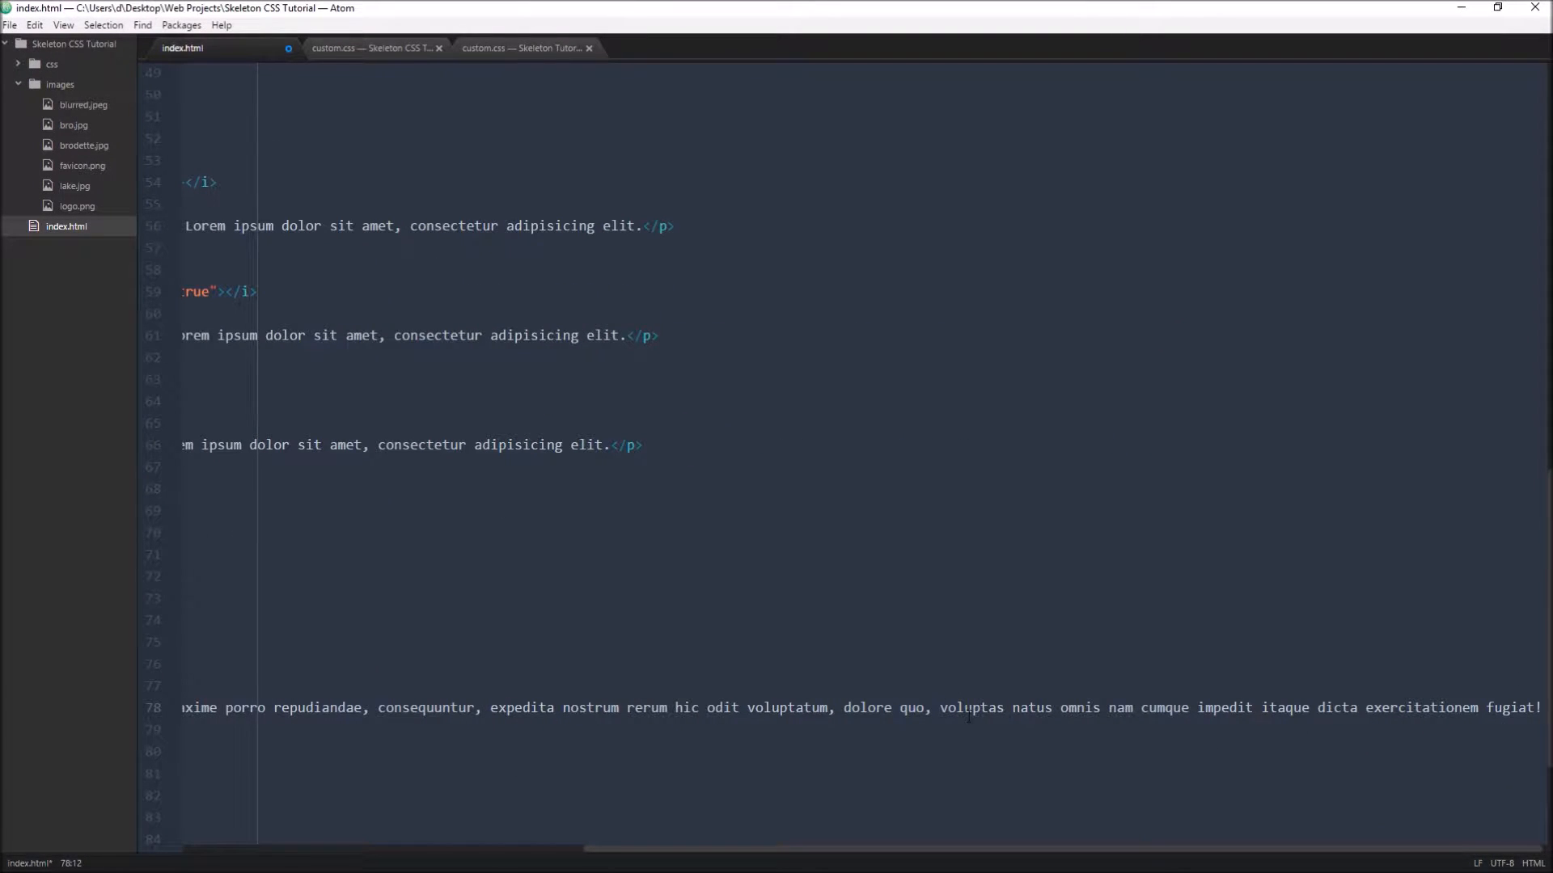
drag(927, 709, 1538, 722)
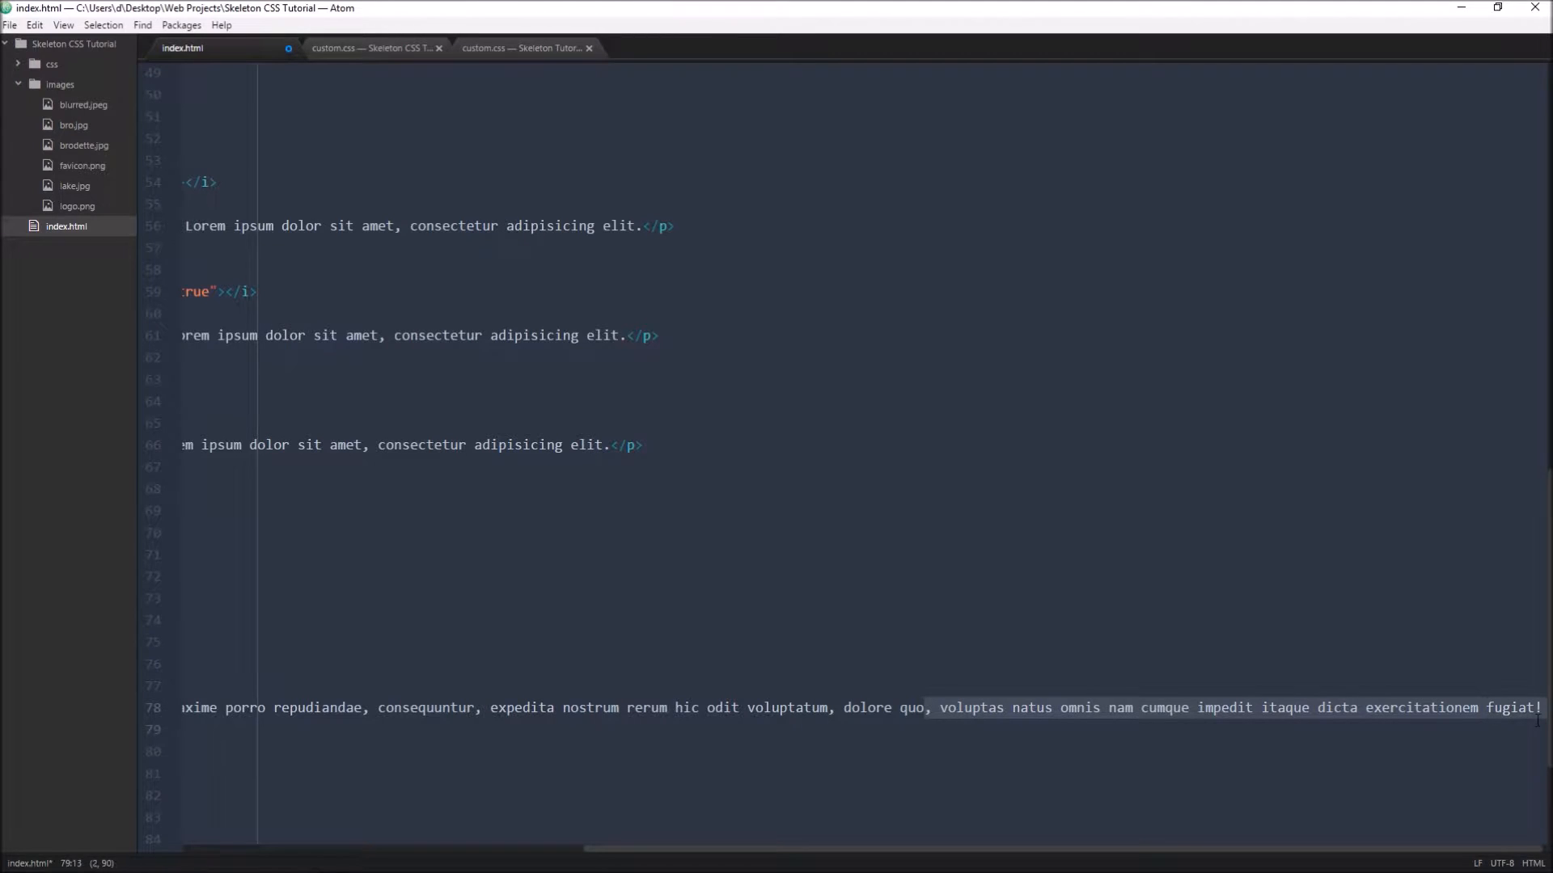
key(BackSpace)
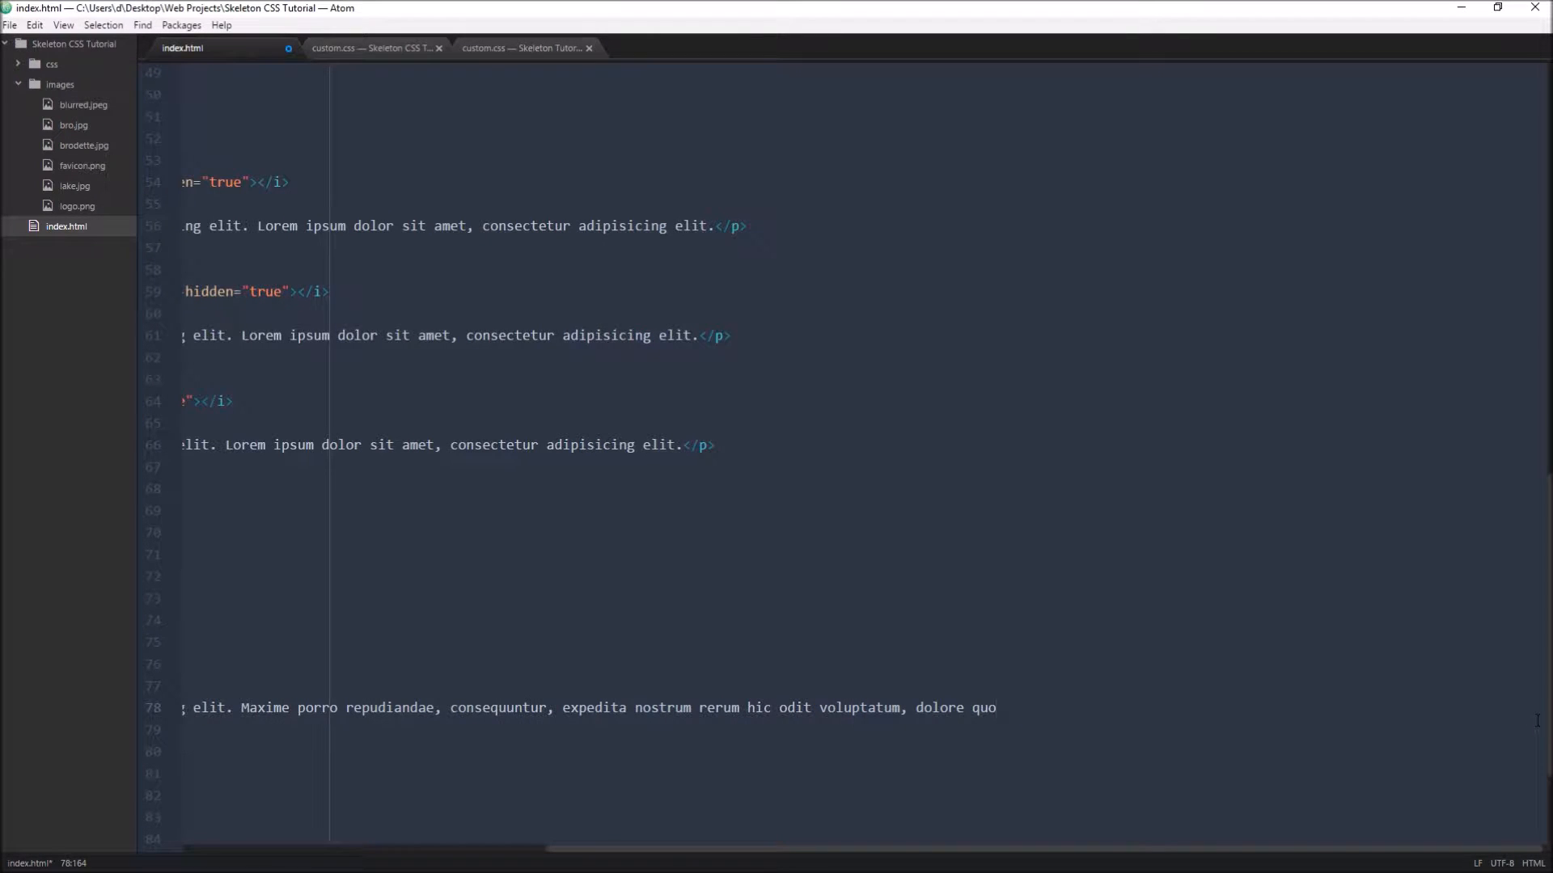
text(.</p>)
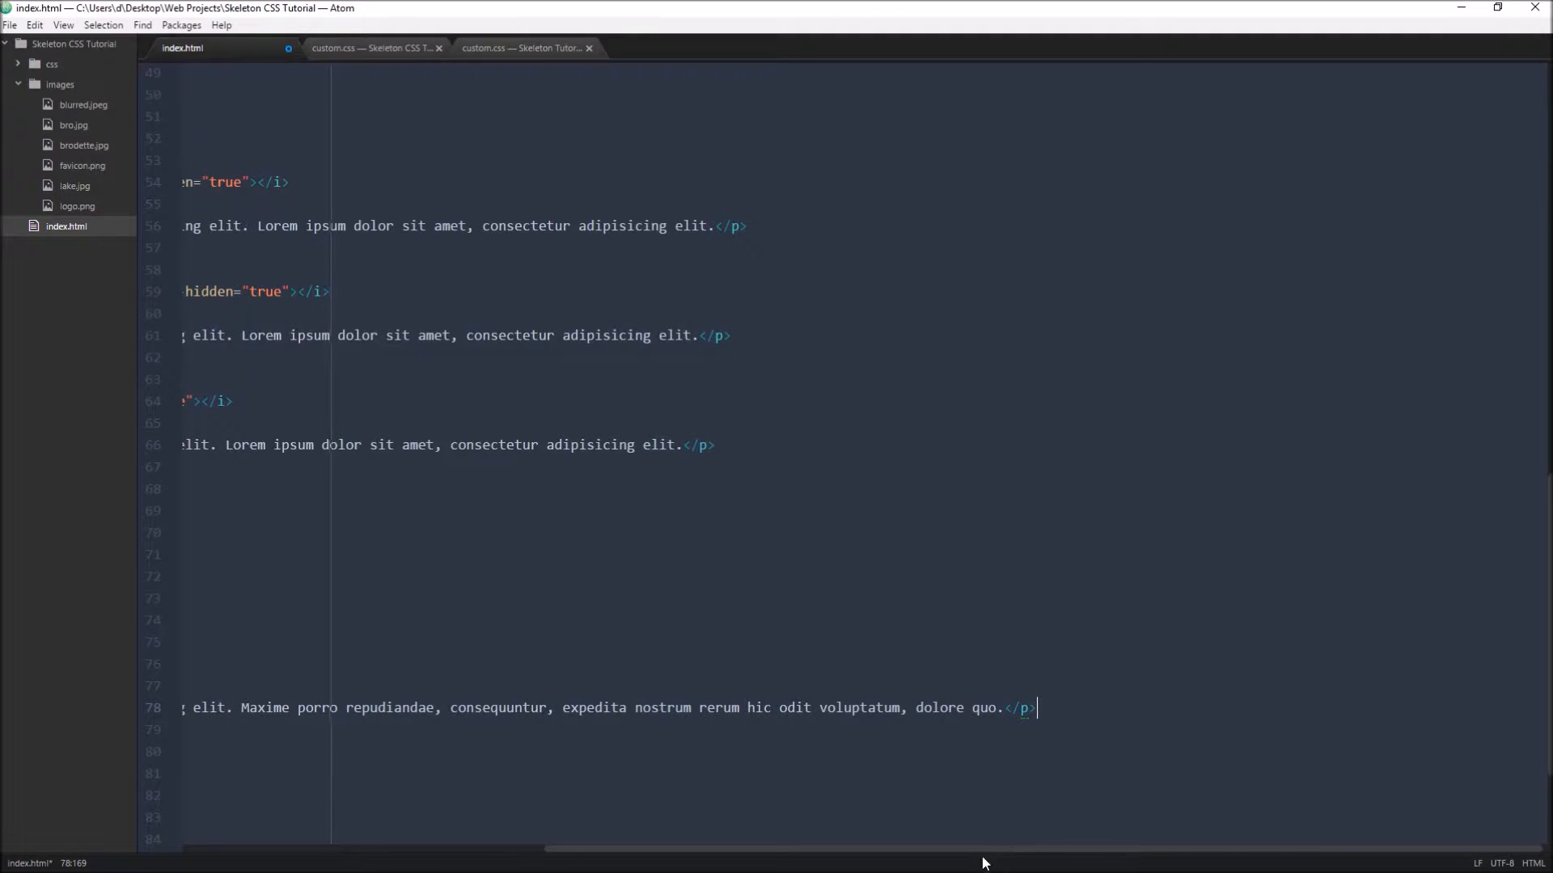
scroll(1031, 854, left, 10)
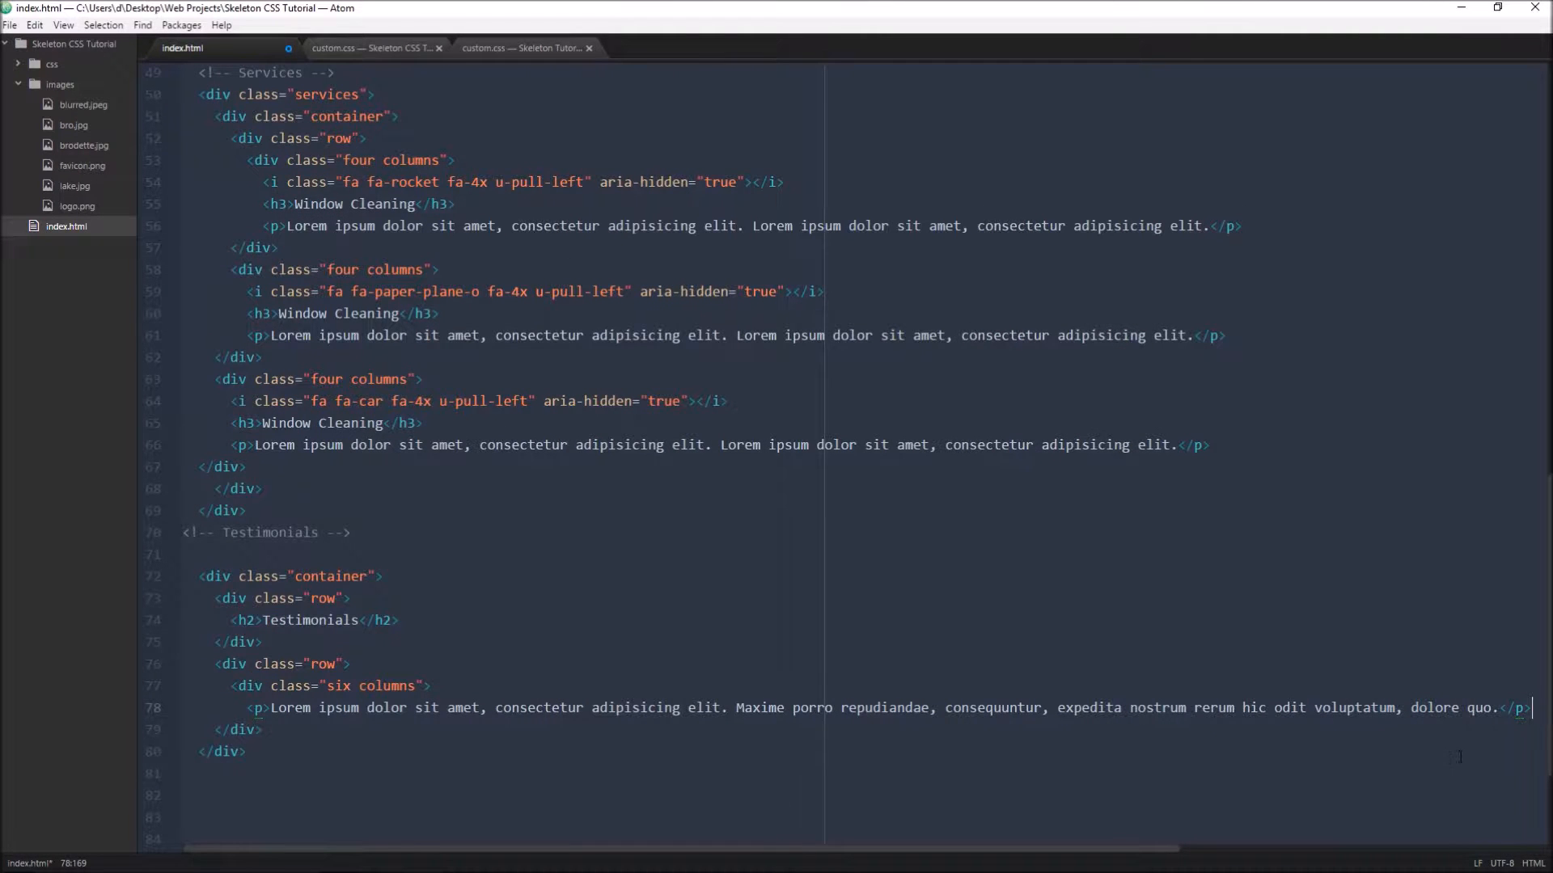
Step: Add an img tag for ./images/bro.jpg below the paragraph, then an empty h4 line
key(Return)
text(<img )
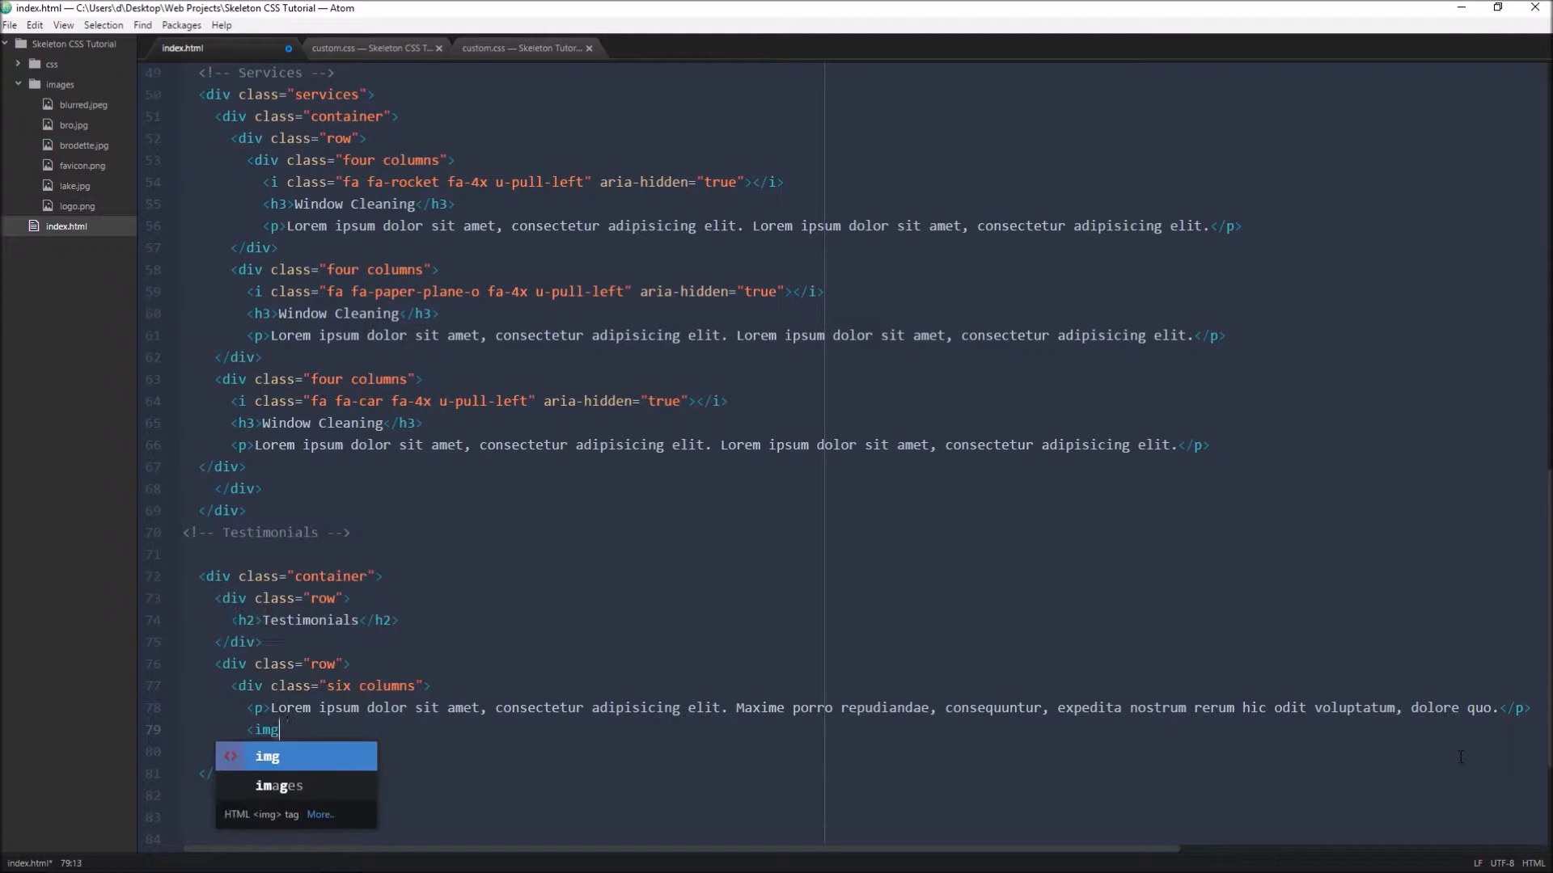
text(src=")
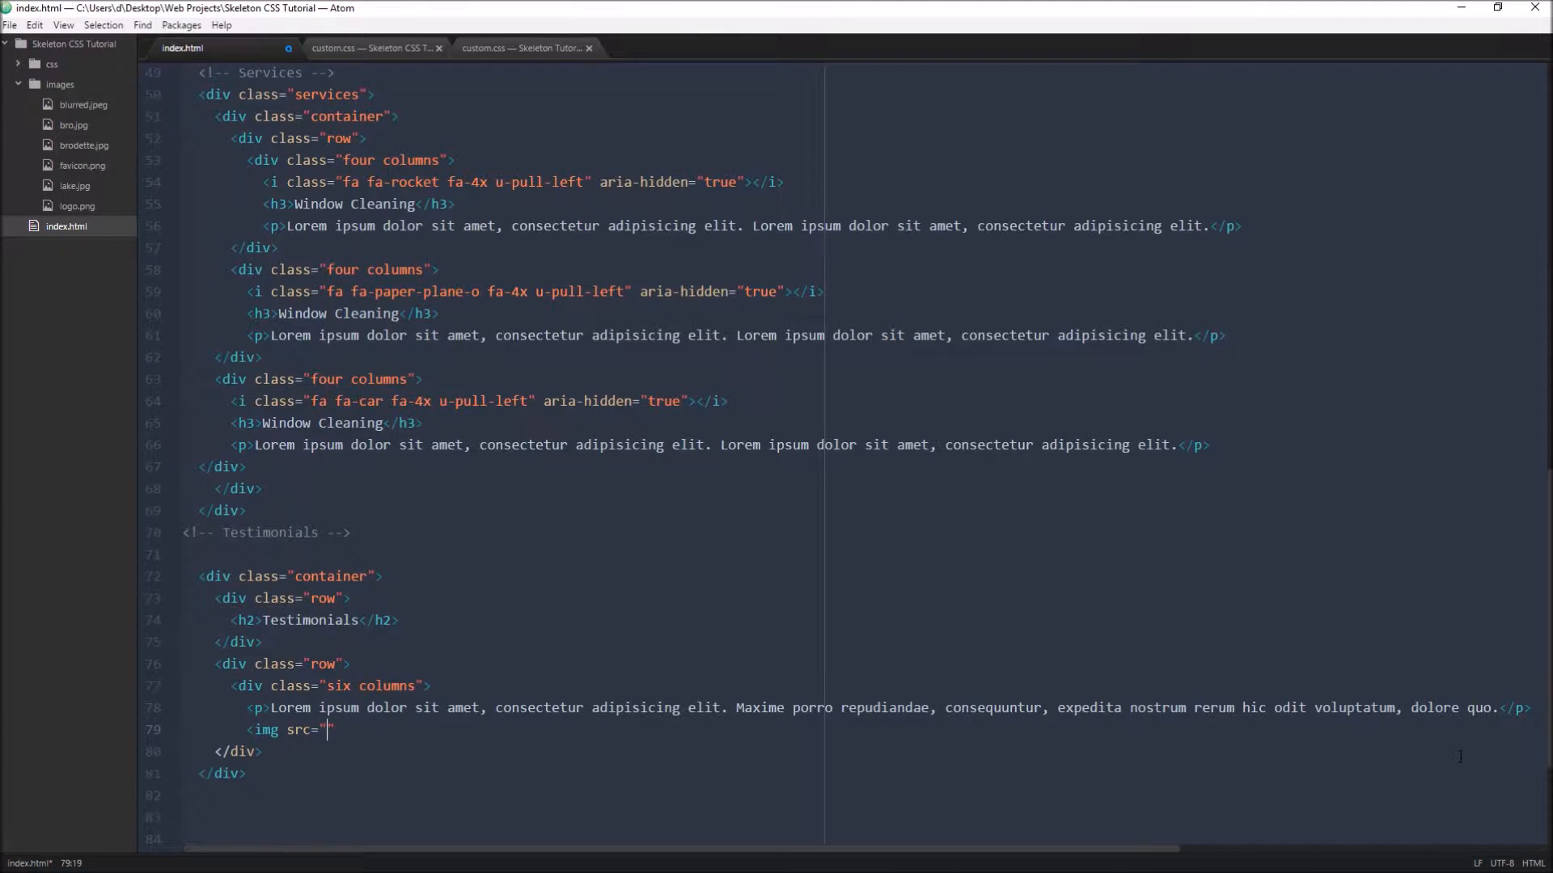
text(.)
text(/images/)
text(bro.jp)
text(g)
key(Escape)
key(Right)
text(>)
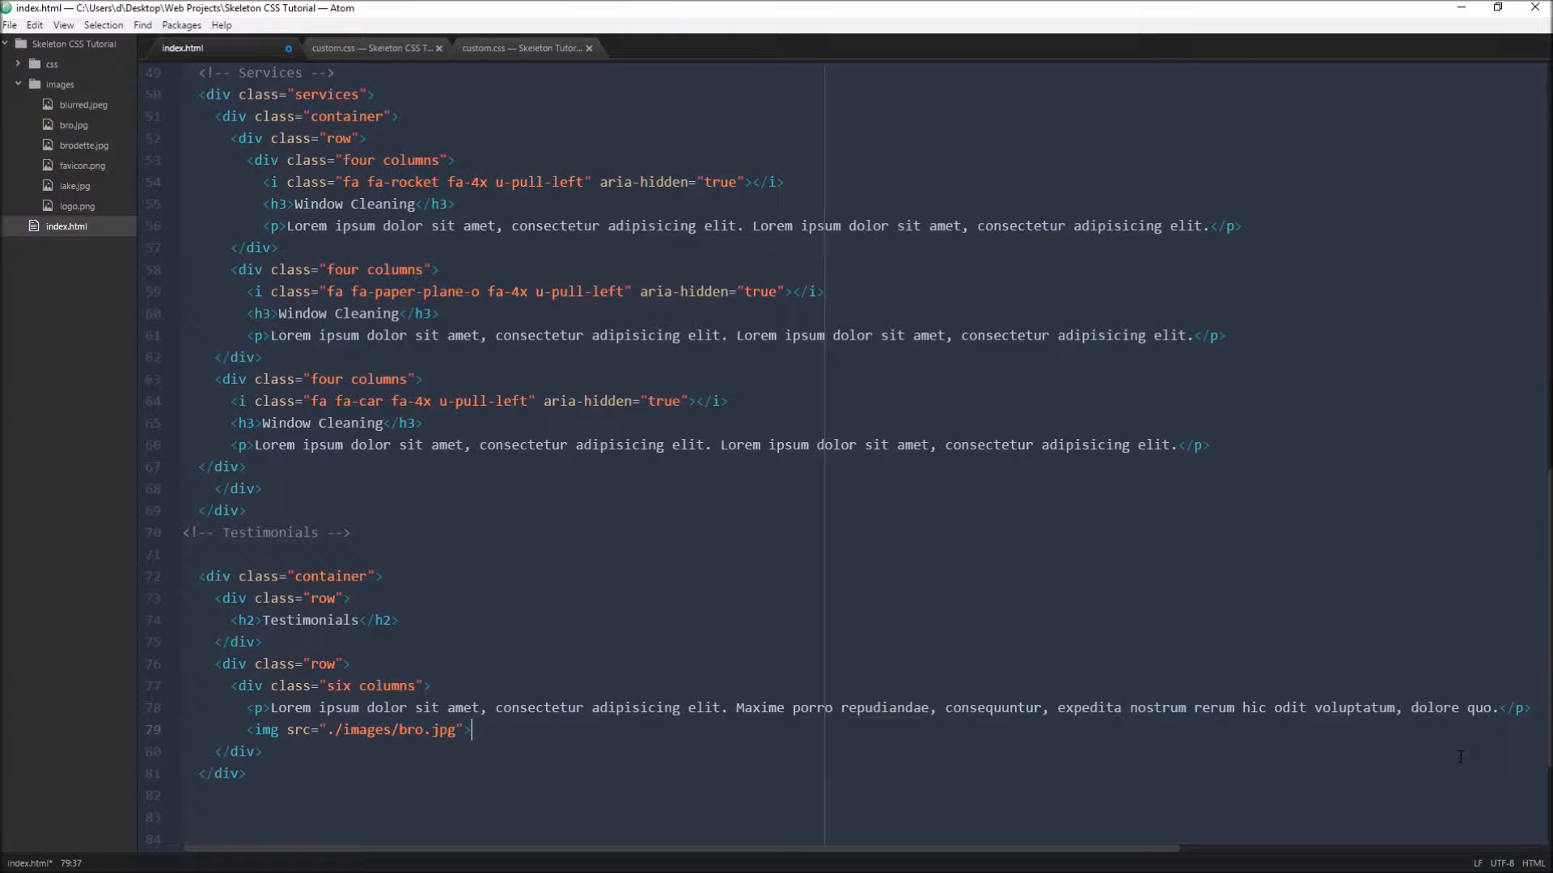
key(Return)
text(<)
text(h3)
key(BackSpace)
text(4)
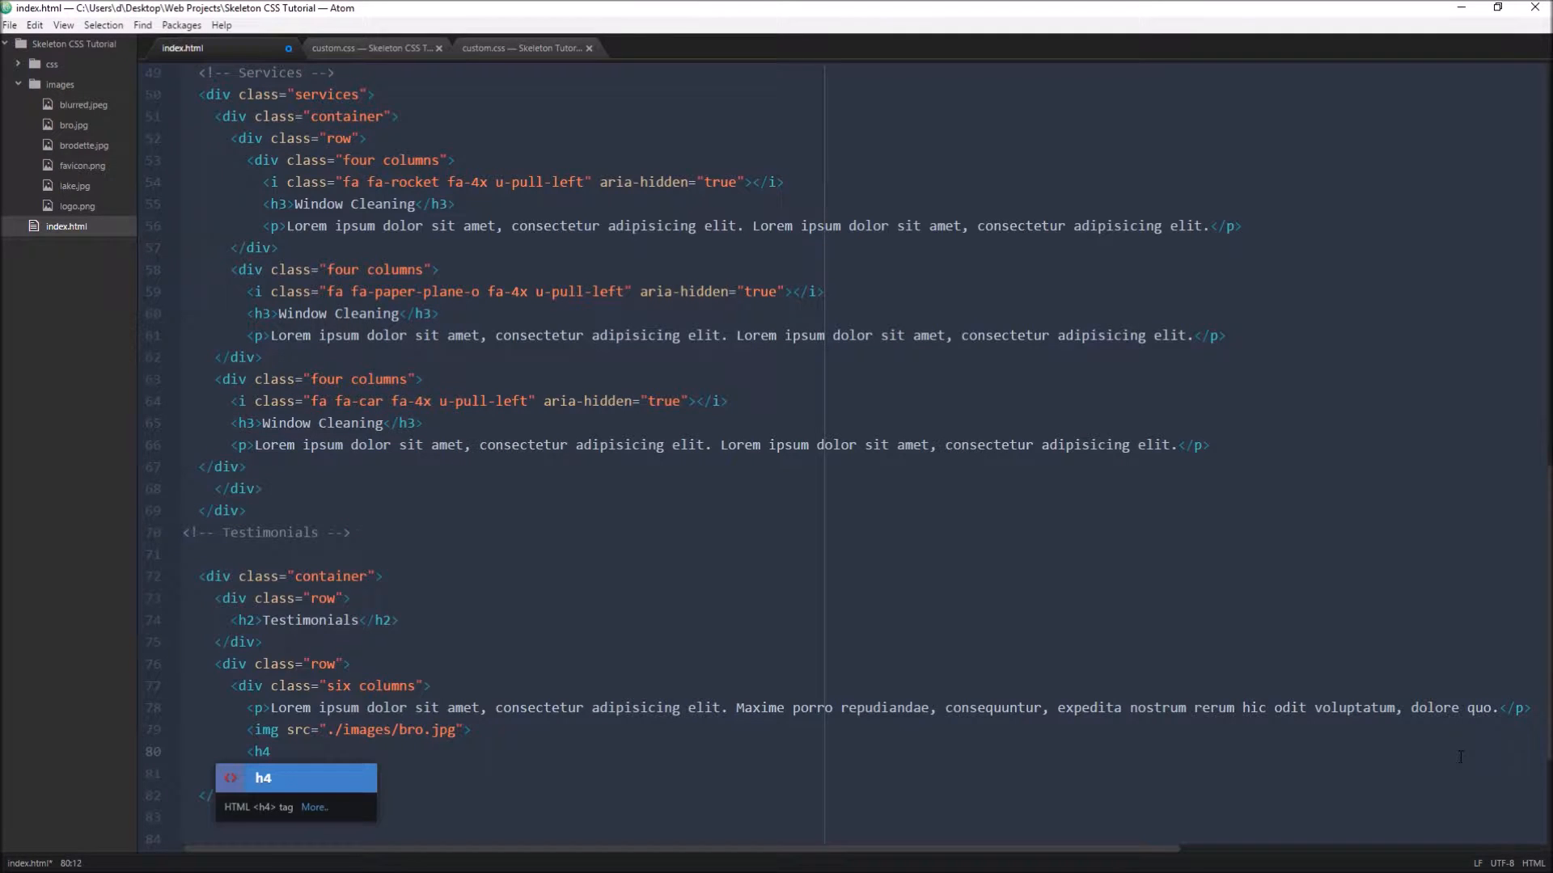
text(>)
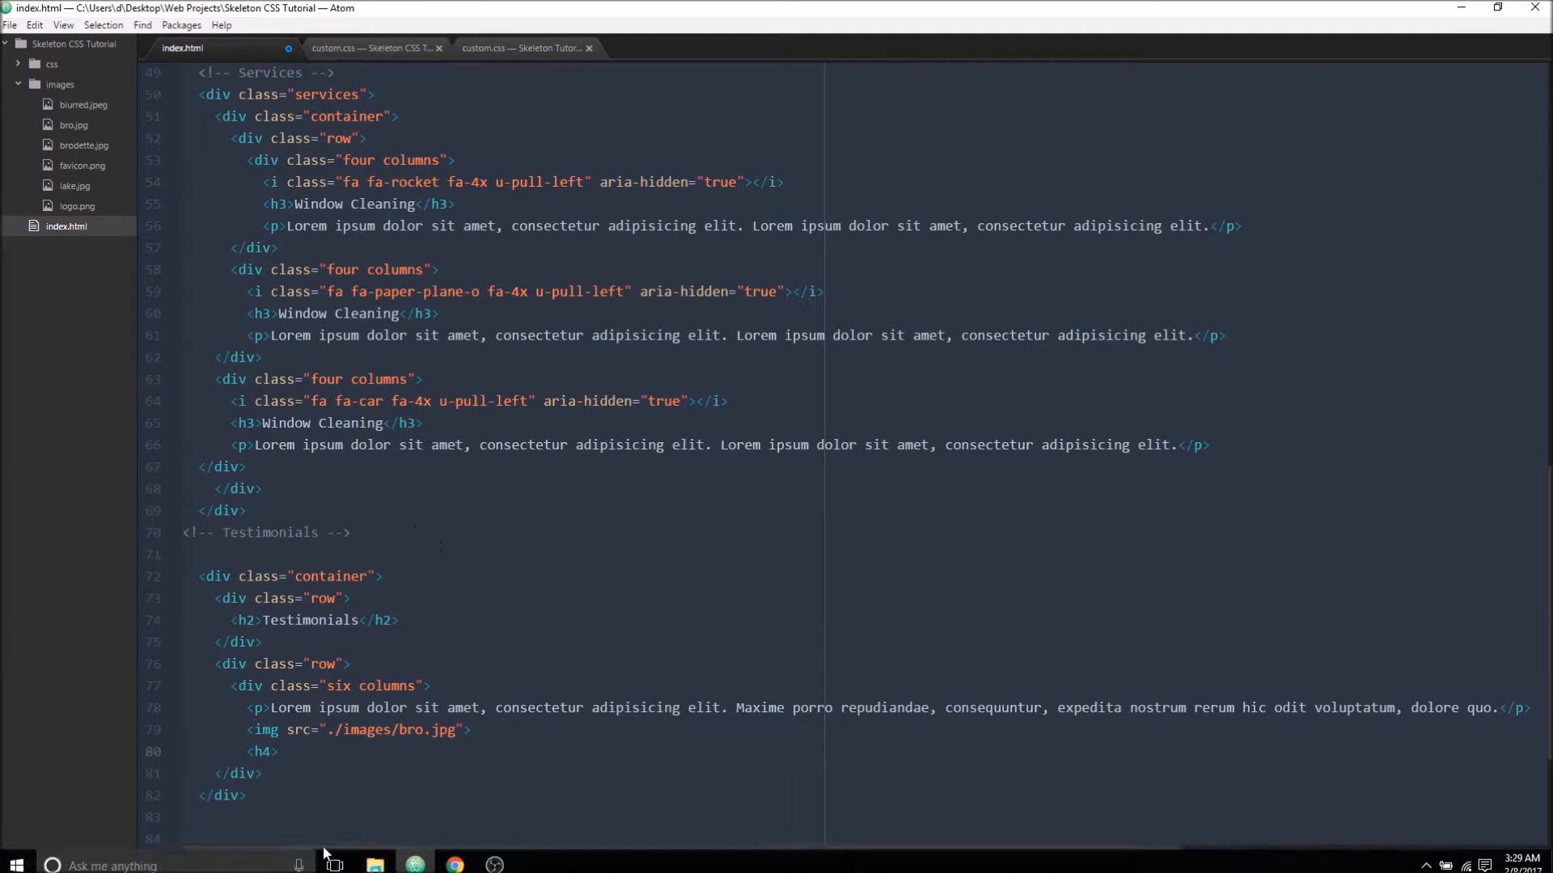
click(456, 858)
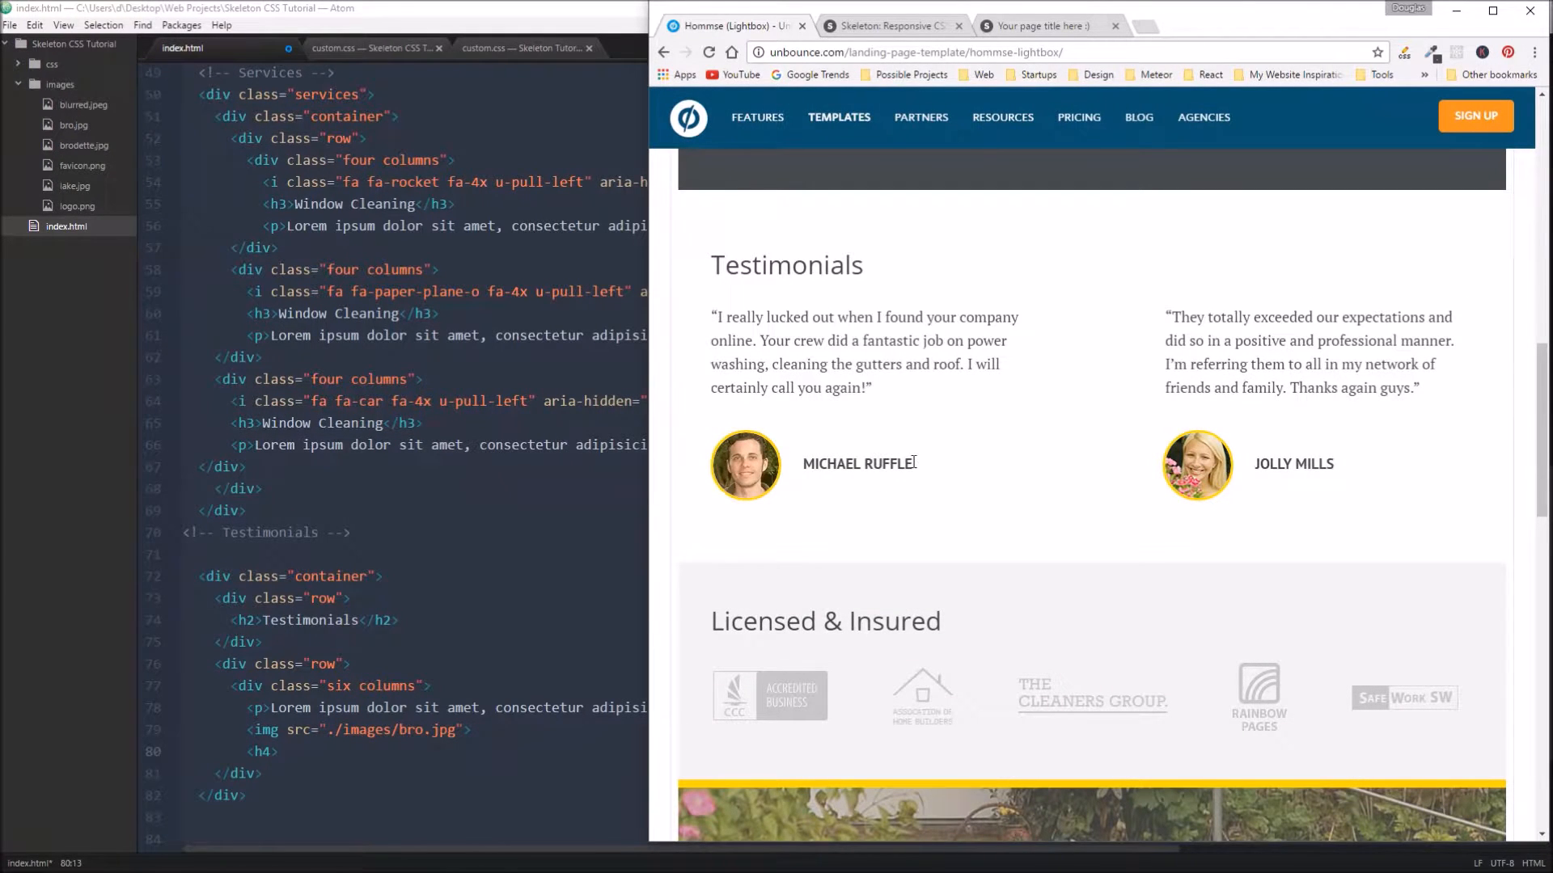
drag(917, 463, 804, 463)
key(ctrl+c)
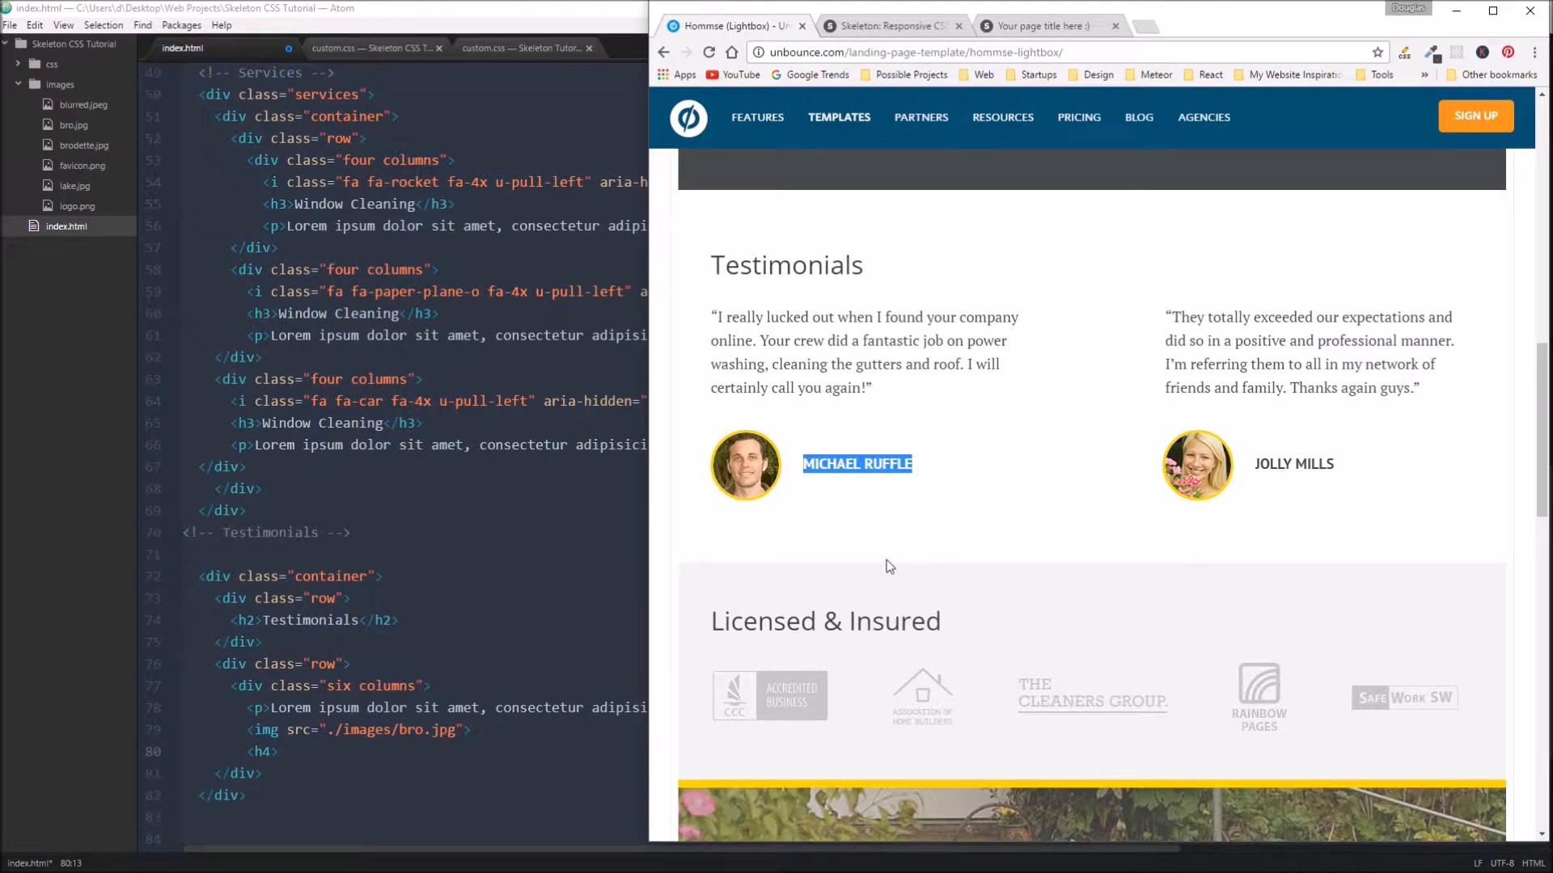
click(365, 751)
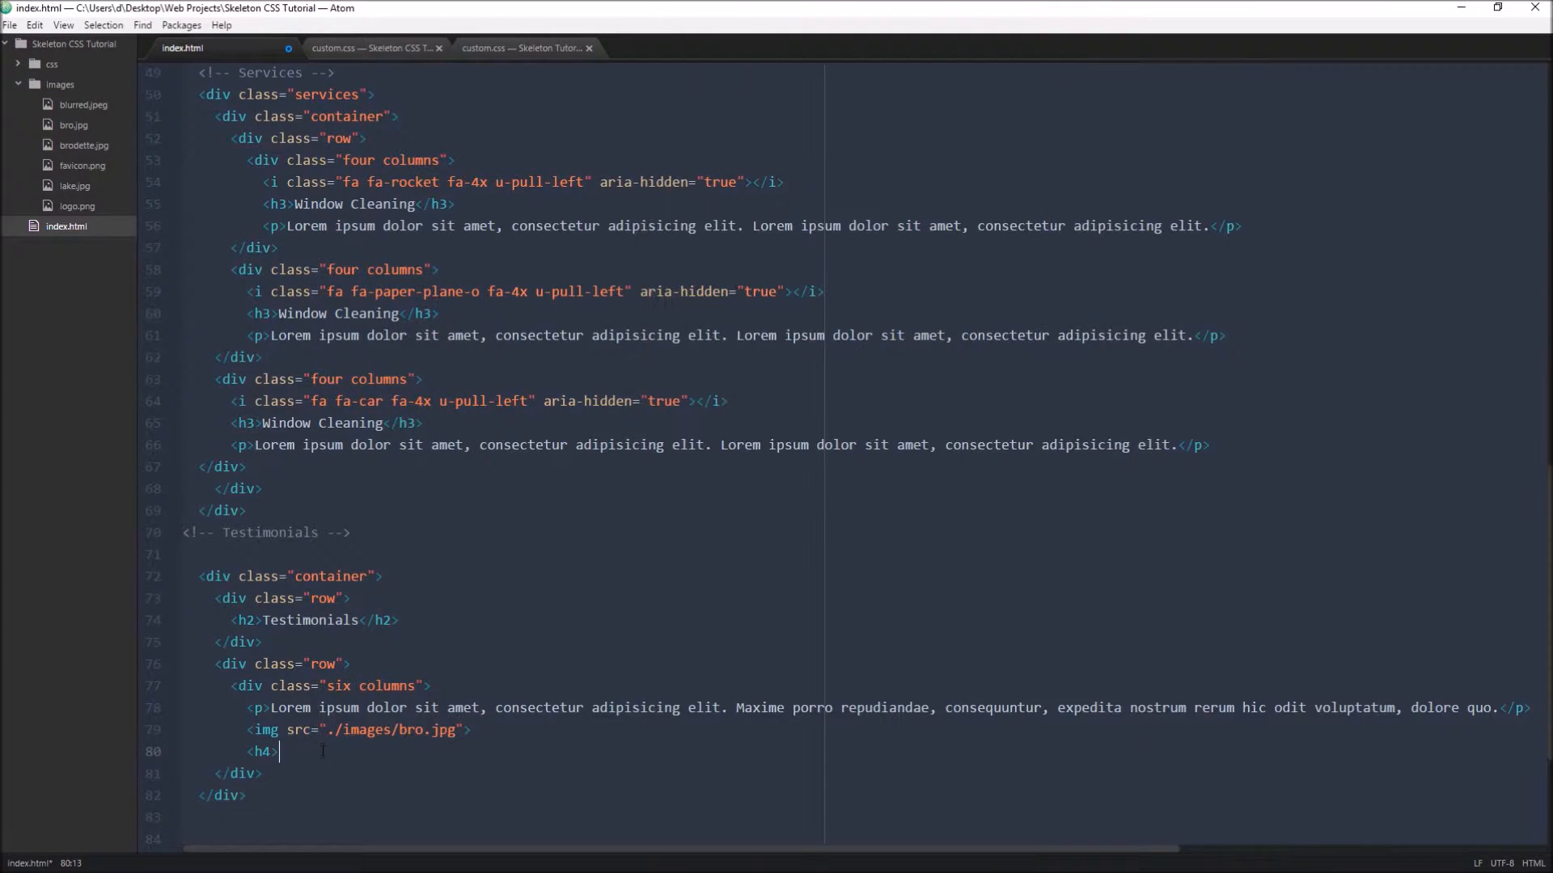
key(ctrl+v)
text(</h4)
text(>)
key(ctrl+s)
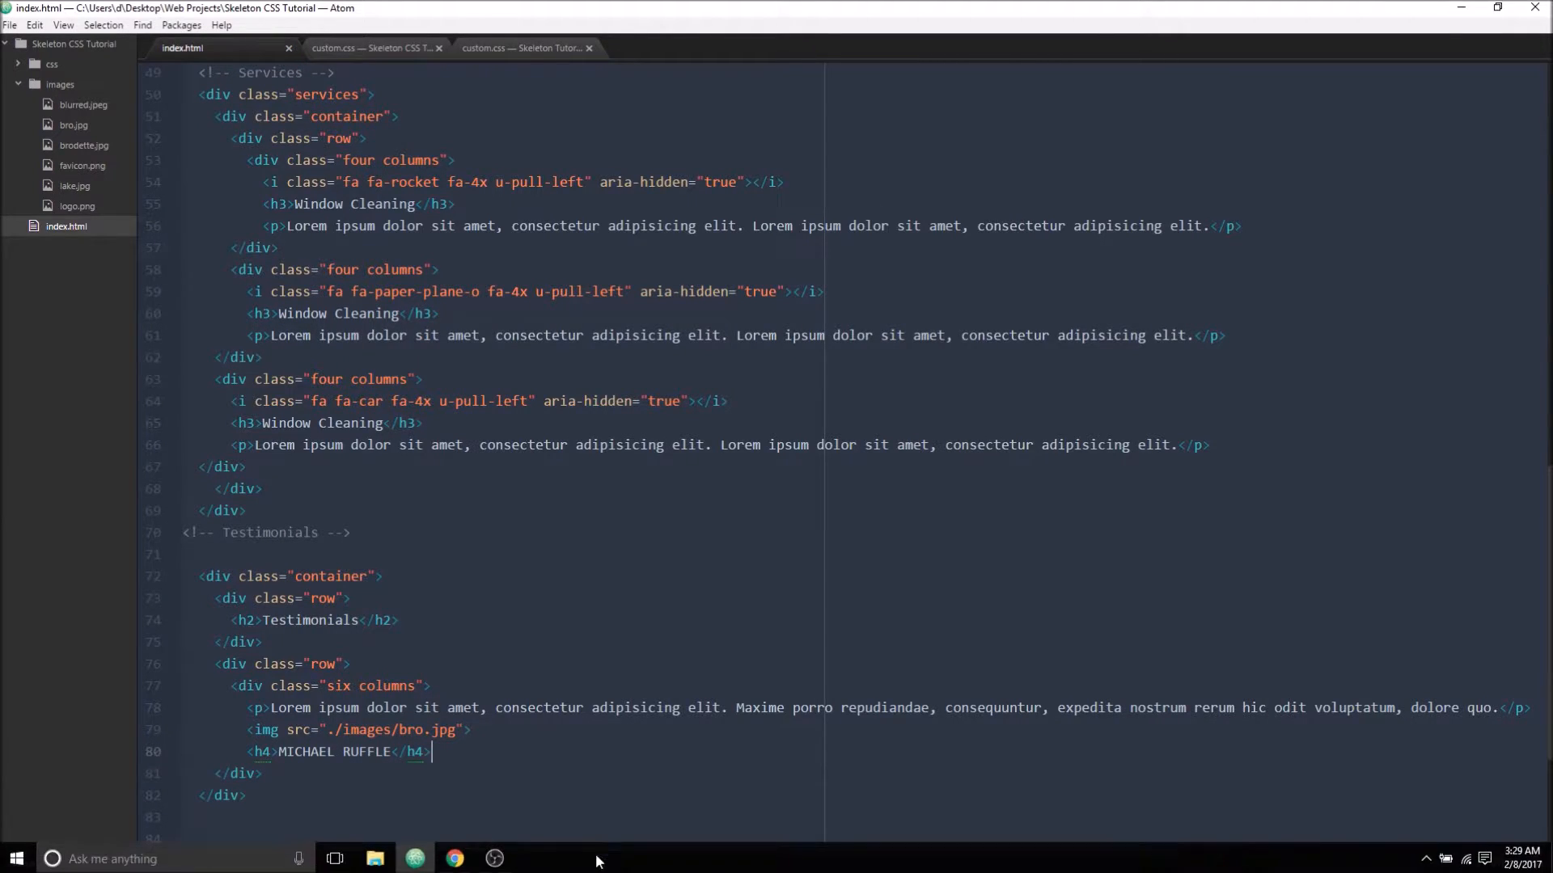
Step: Preview the Testimonials section in the local site, then bring Atom back full screen
click(454, 862)
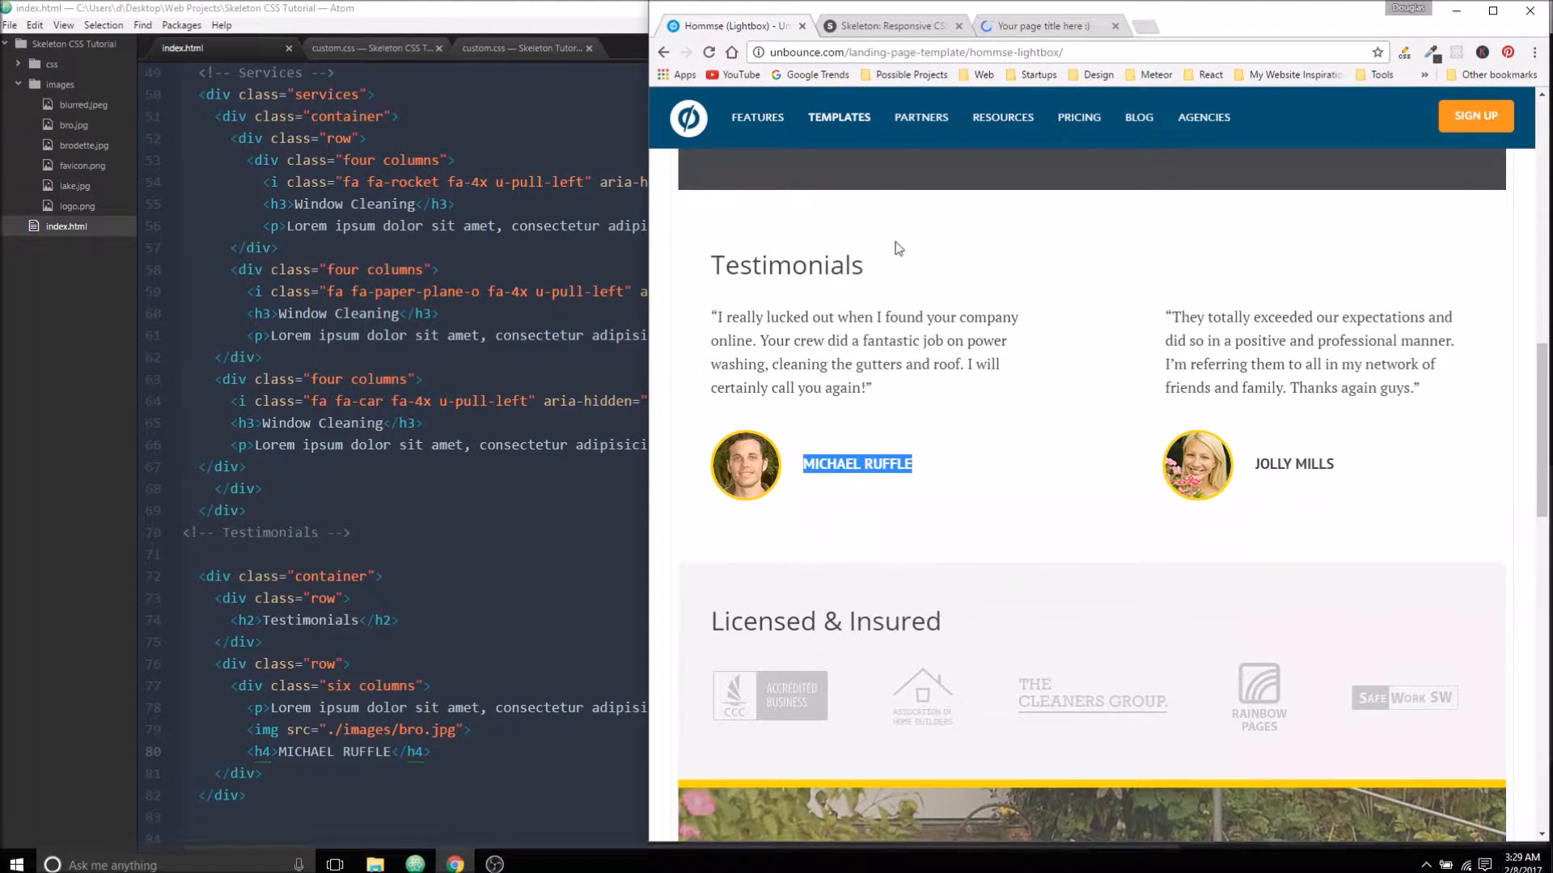
click(1043, 26)
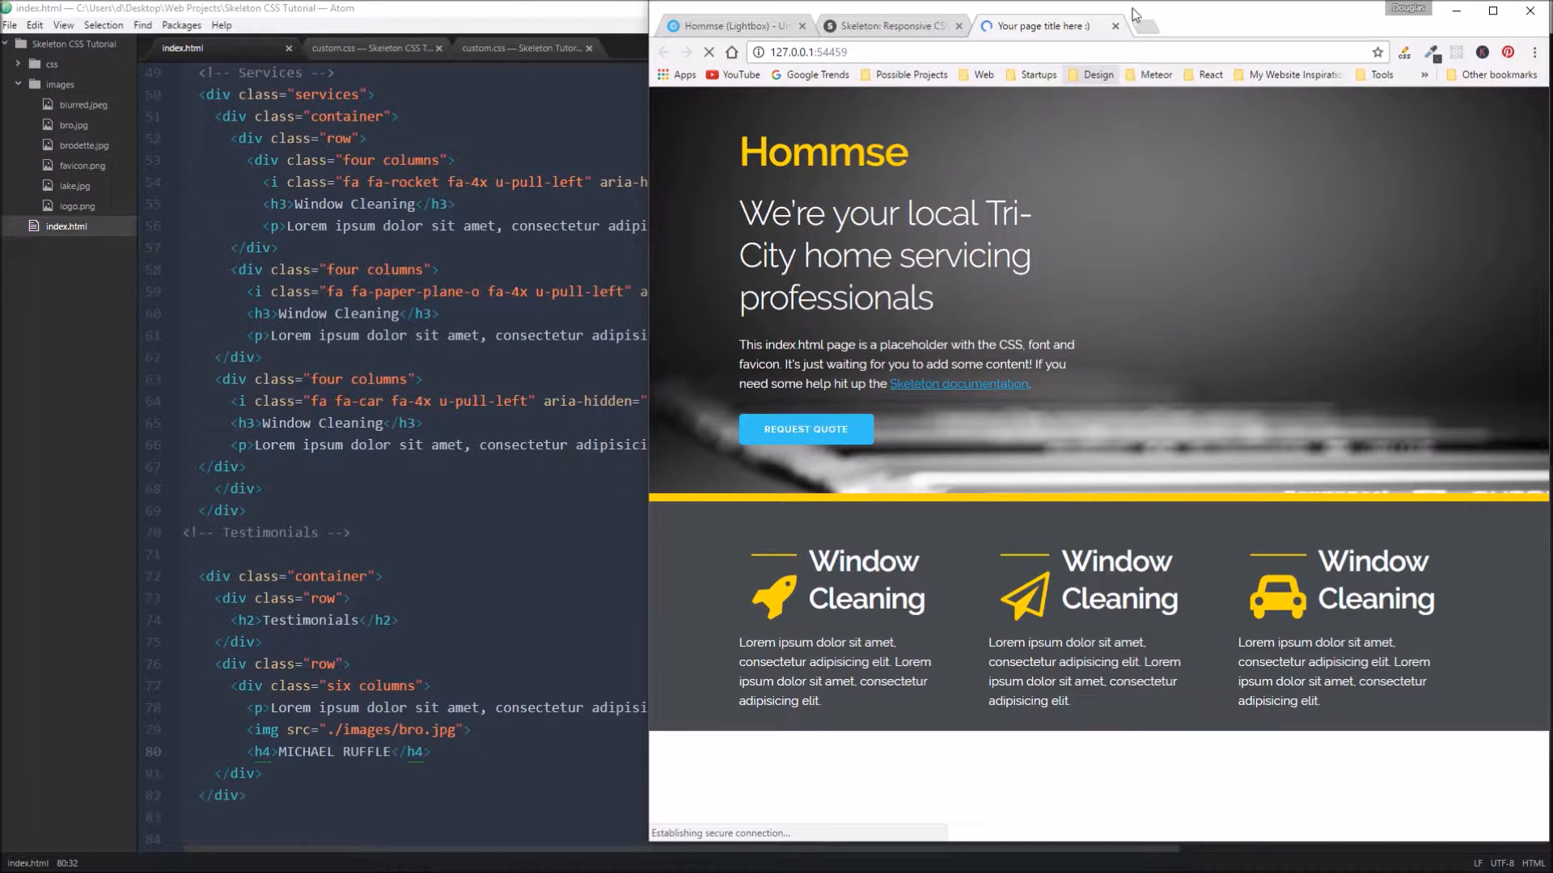
scroll(955, 588, down, 2)
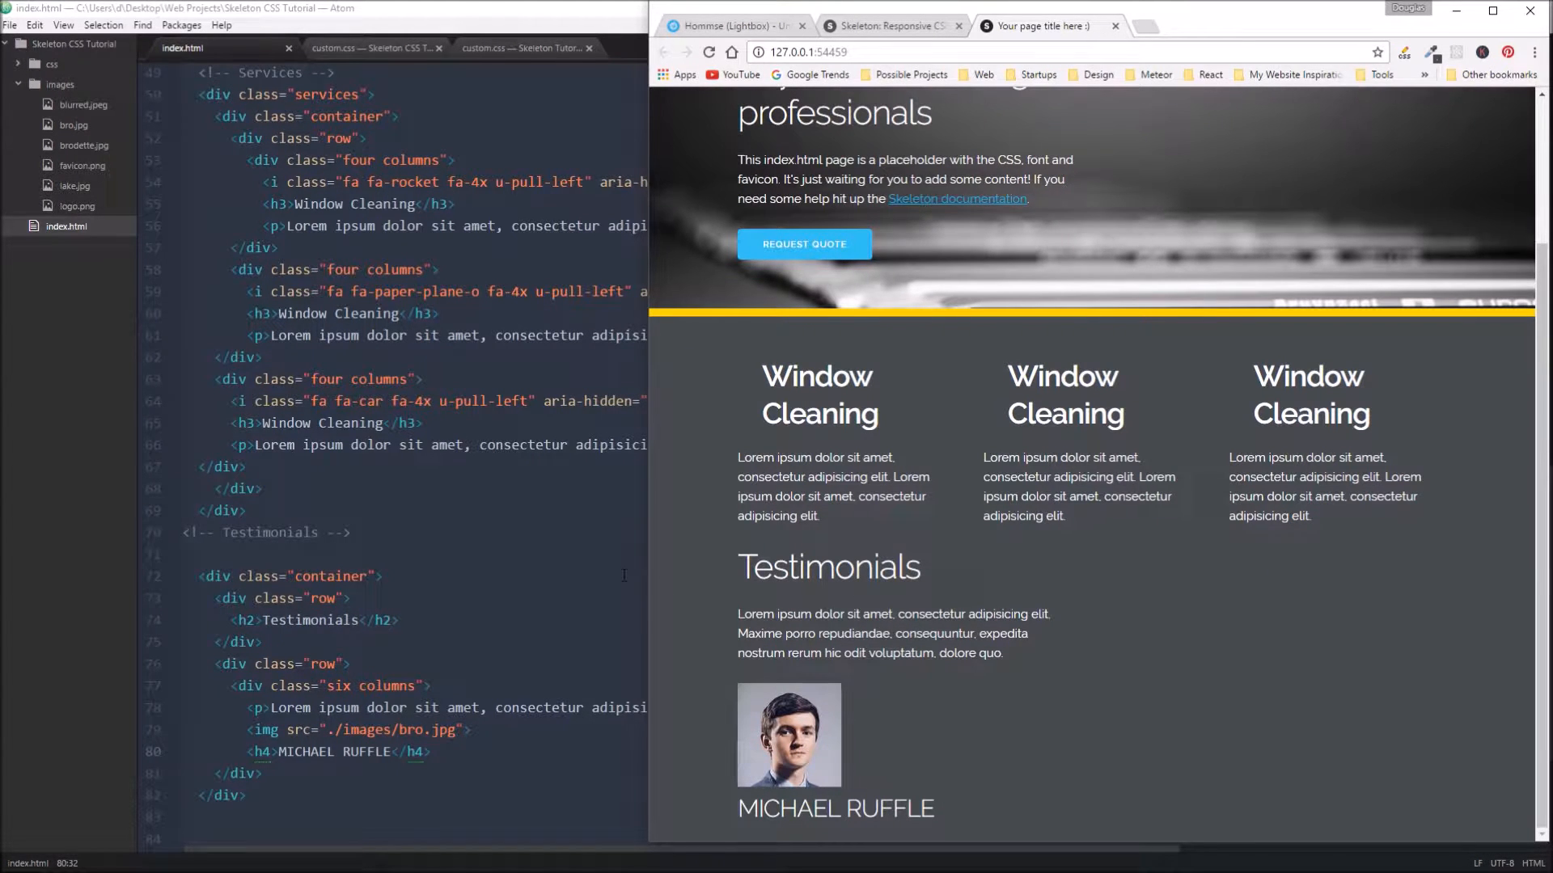
scroll(260, 283, up, 3)
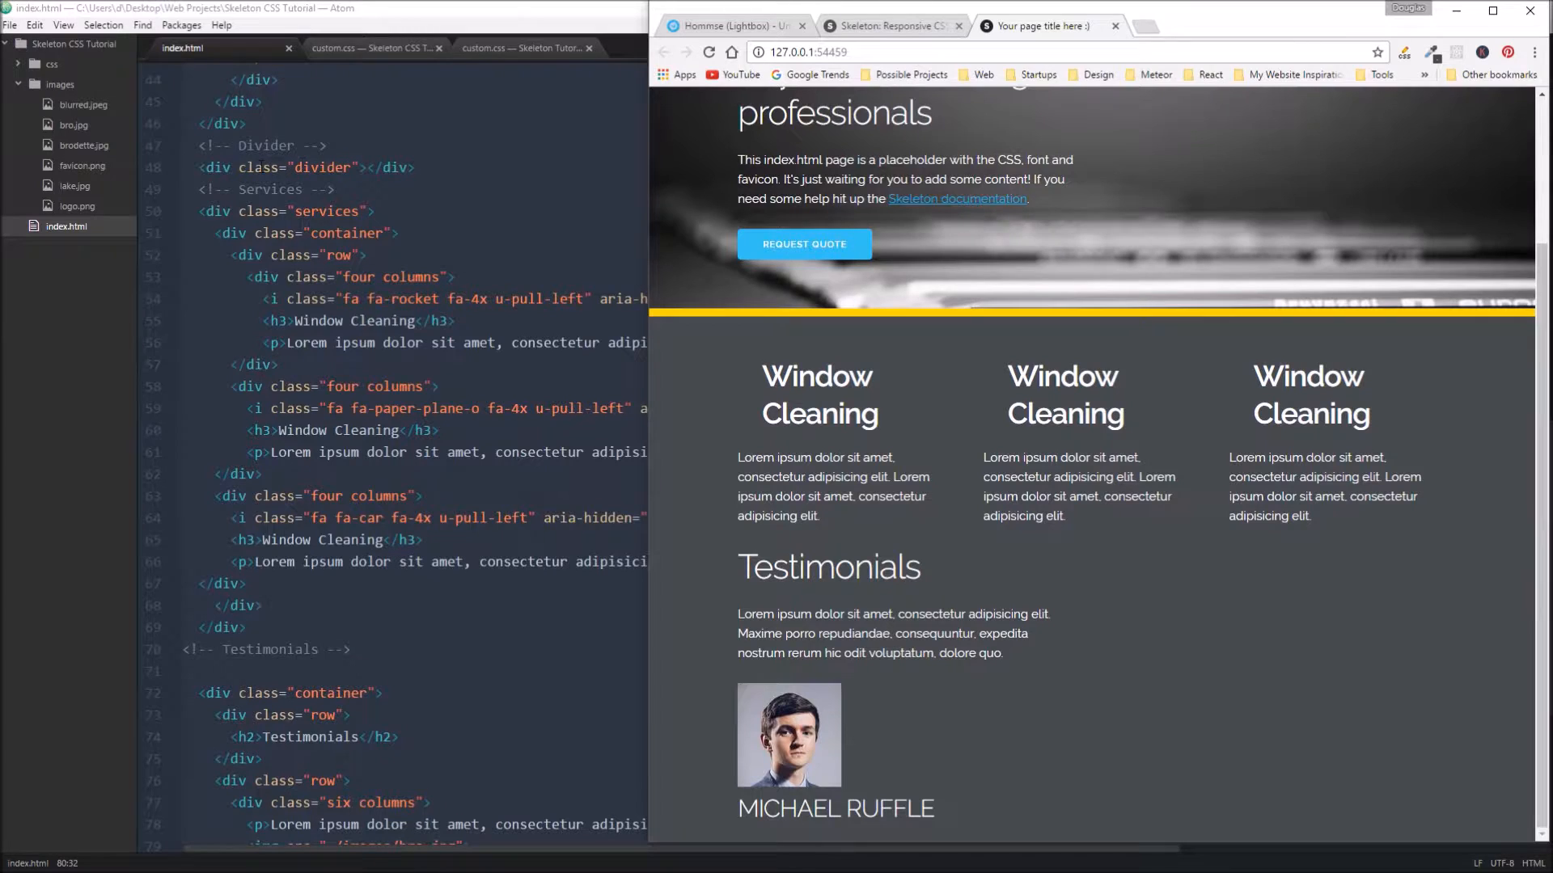
key(alt+Tab)
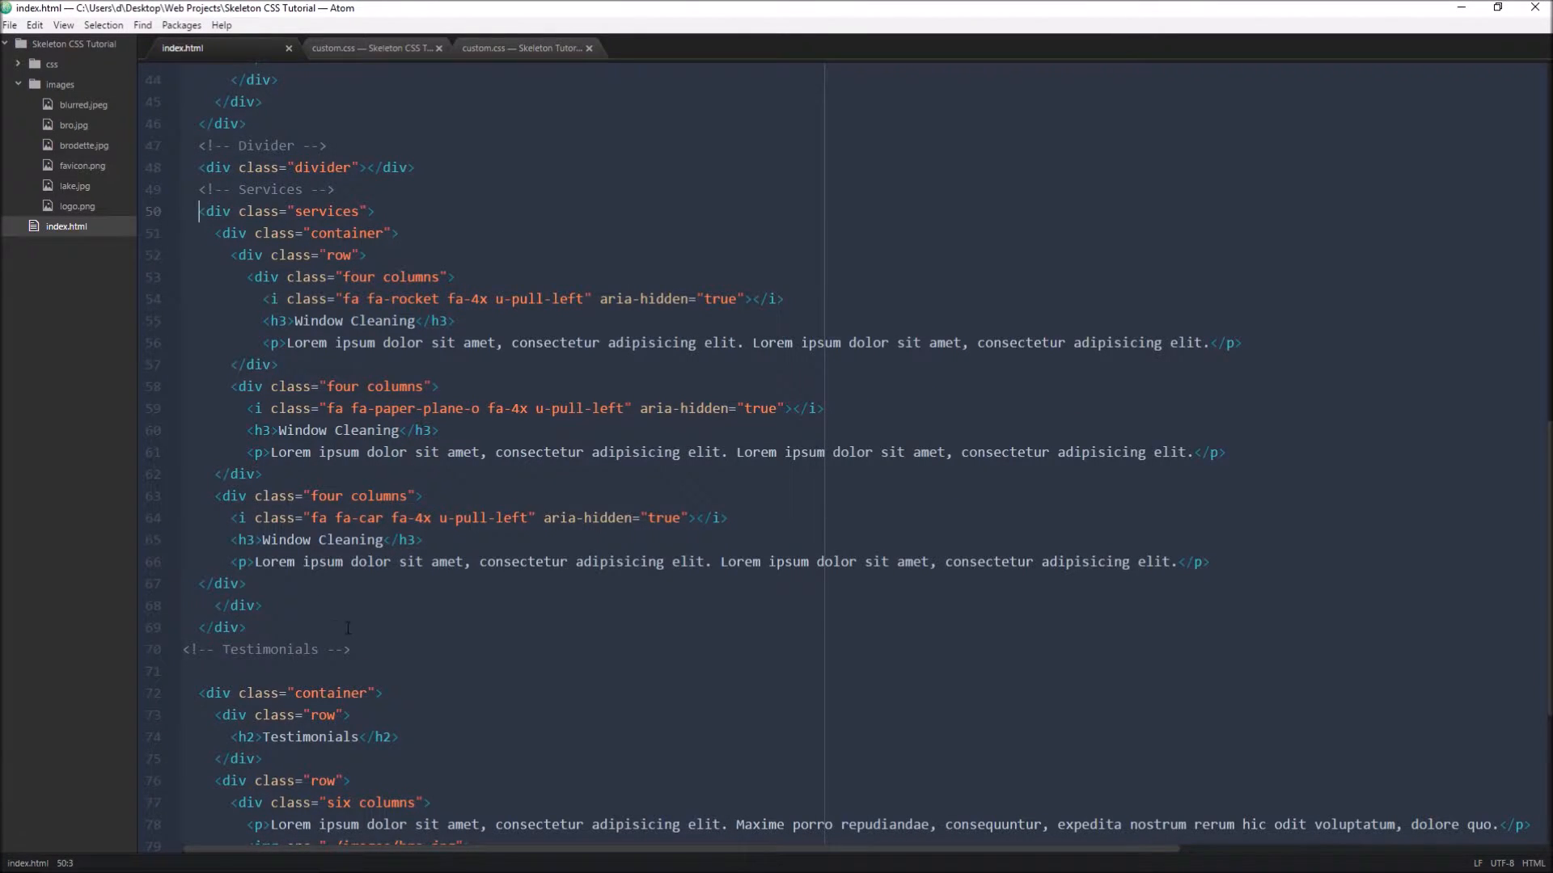
scroll(300, 501, down, 3)
scroll(300, 501, up, 4)
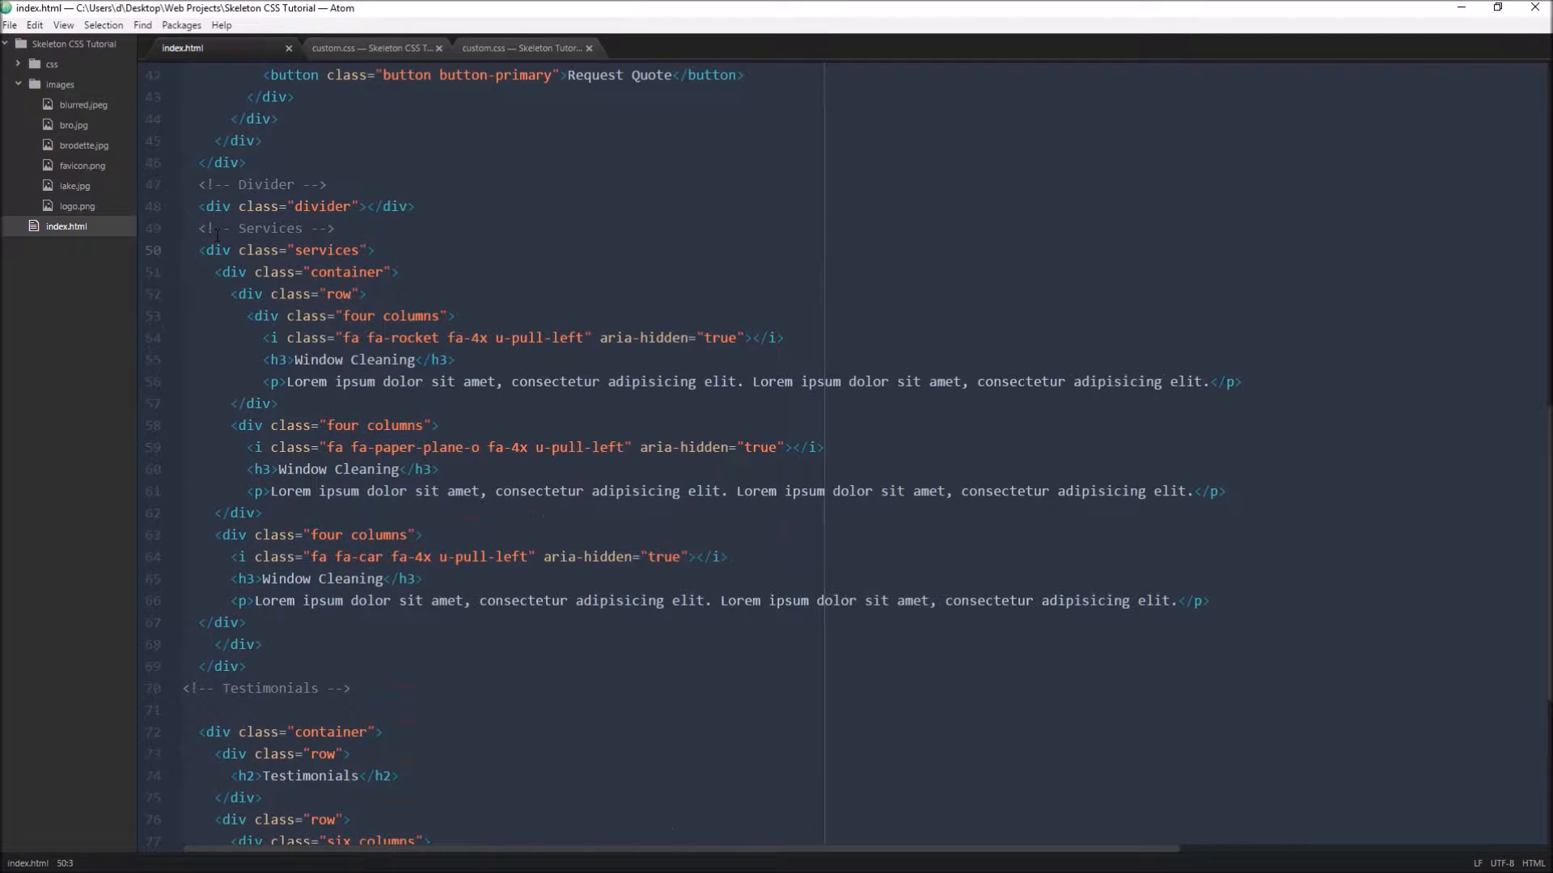
Step: Add a closing </div> after line 69 to close the services section, checking the container nesting
key(Right)
key(Right)
click(224, 272)
click(279, 662)
key(Return)
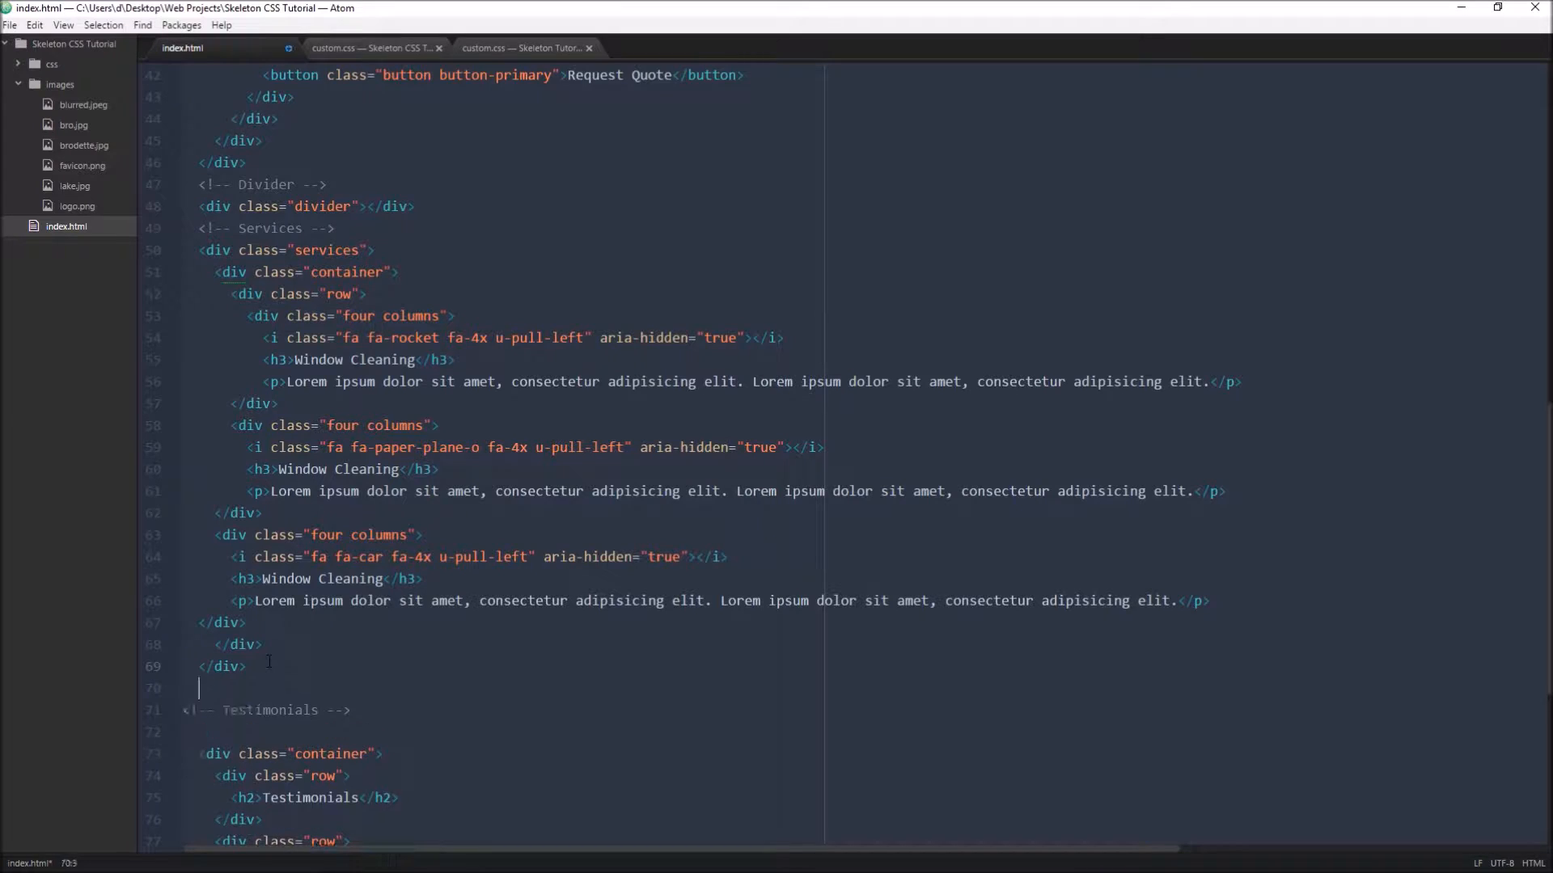
text(</div>)
click(201, 272)
Step: Align the services closing divs, indent the third four-columns block and the closing div on line 57
key(Tab)
click(224, 274)
click(203, 250)
click(184, 687)
click(204, 666)
drag(216, 534, 261, 644)
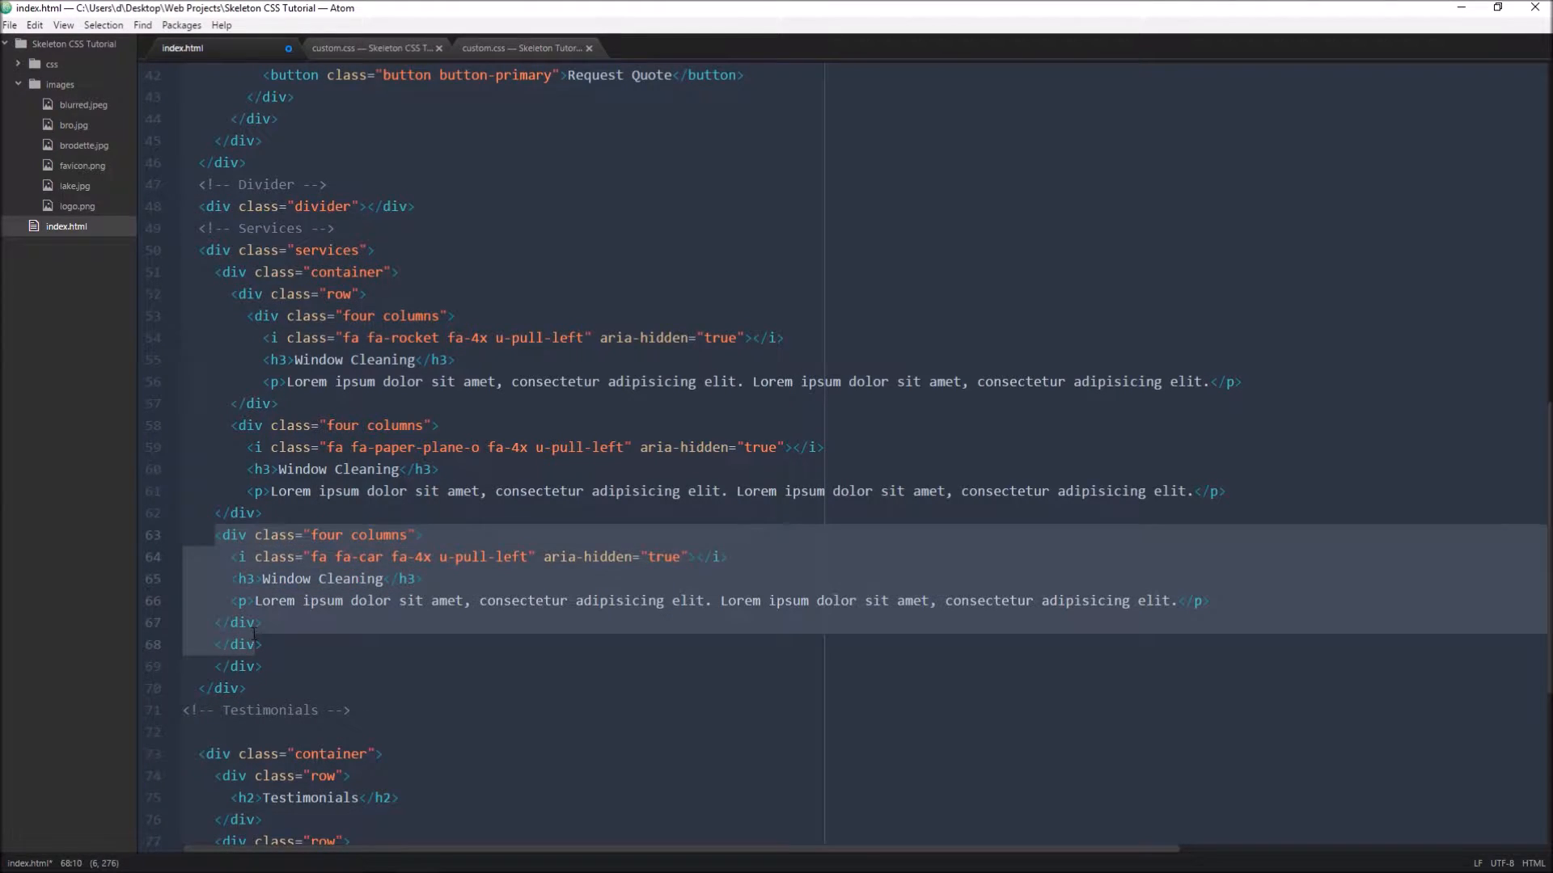
click(303, 644)
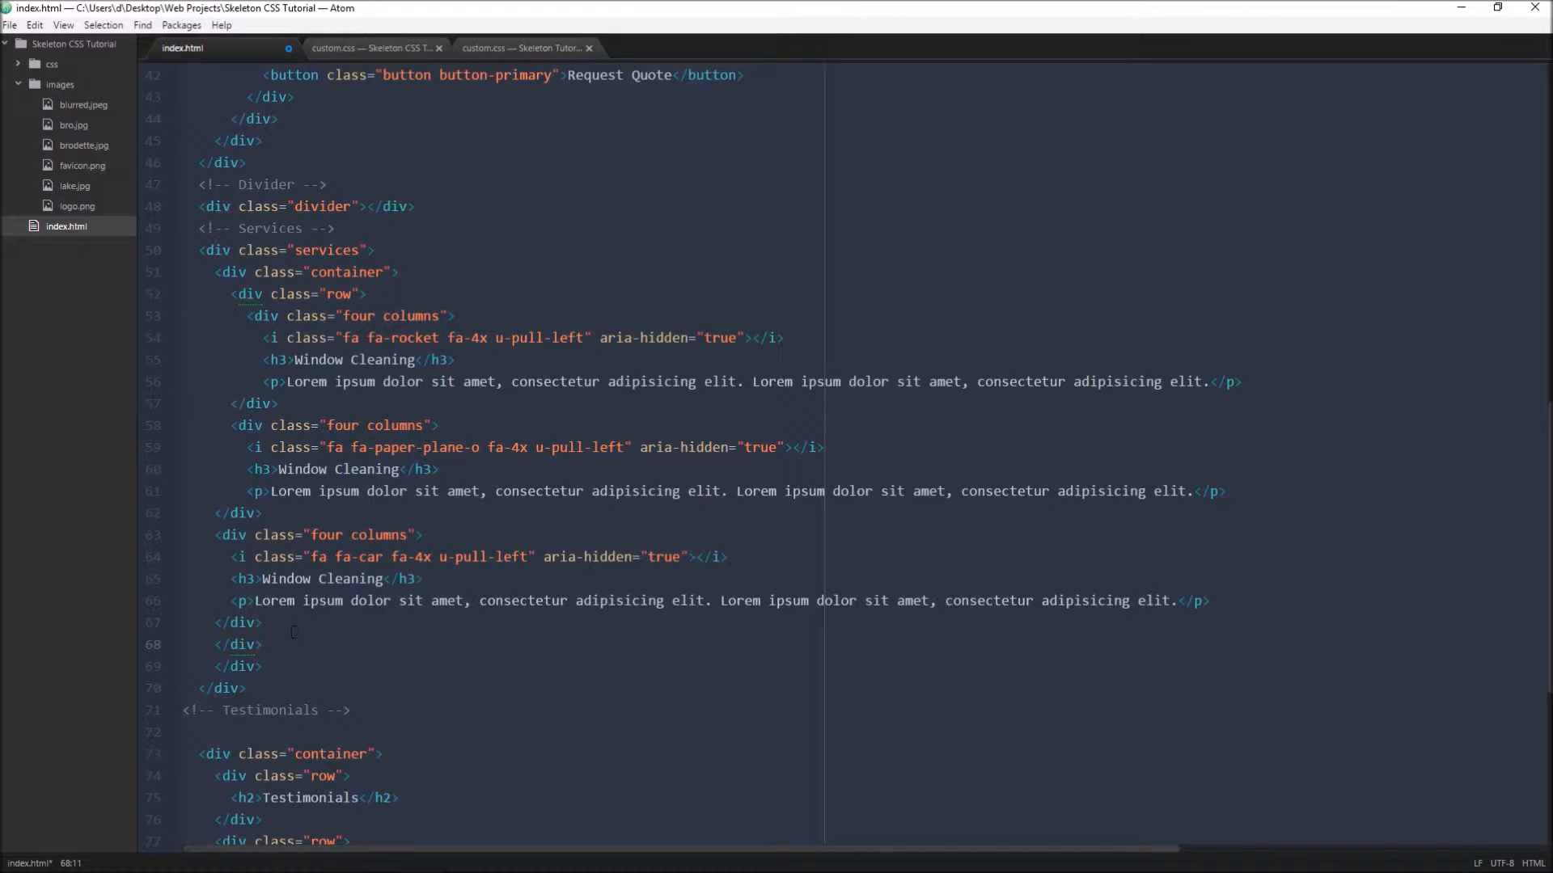
drag(263, 623, 223, 534)
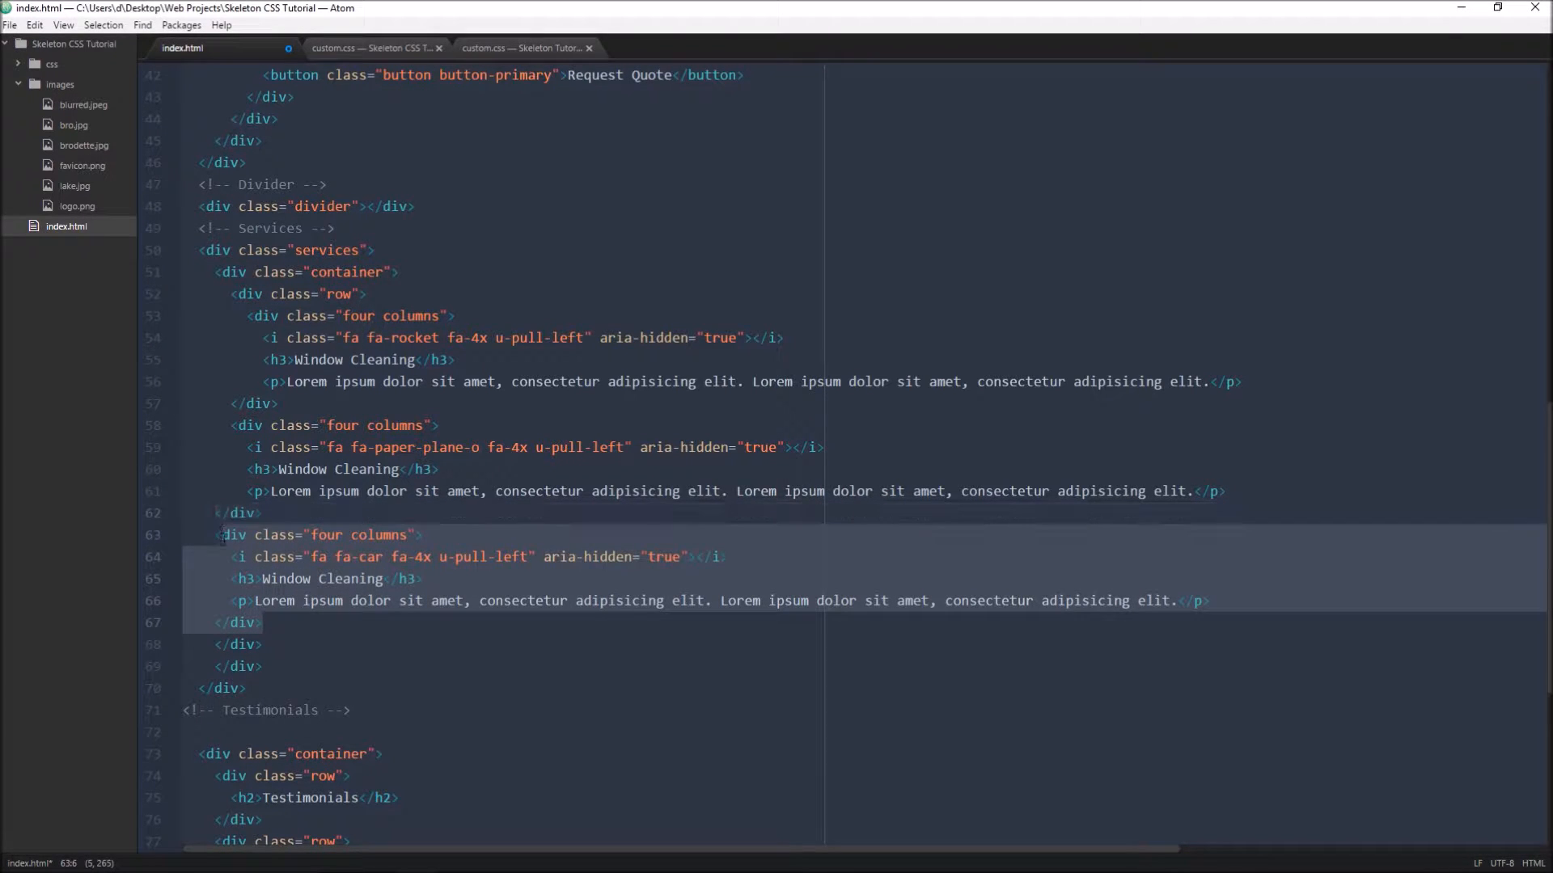
key(Tab)
click(230, 644)
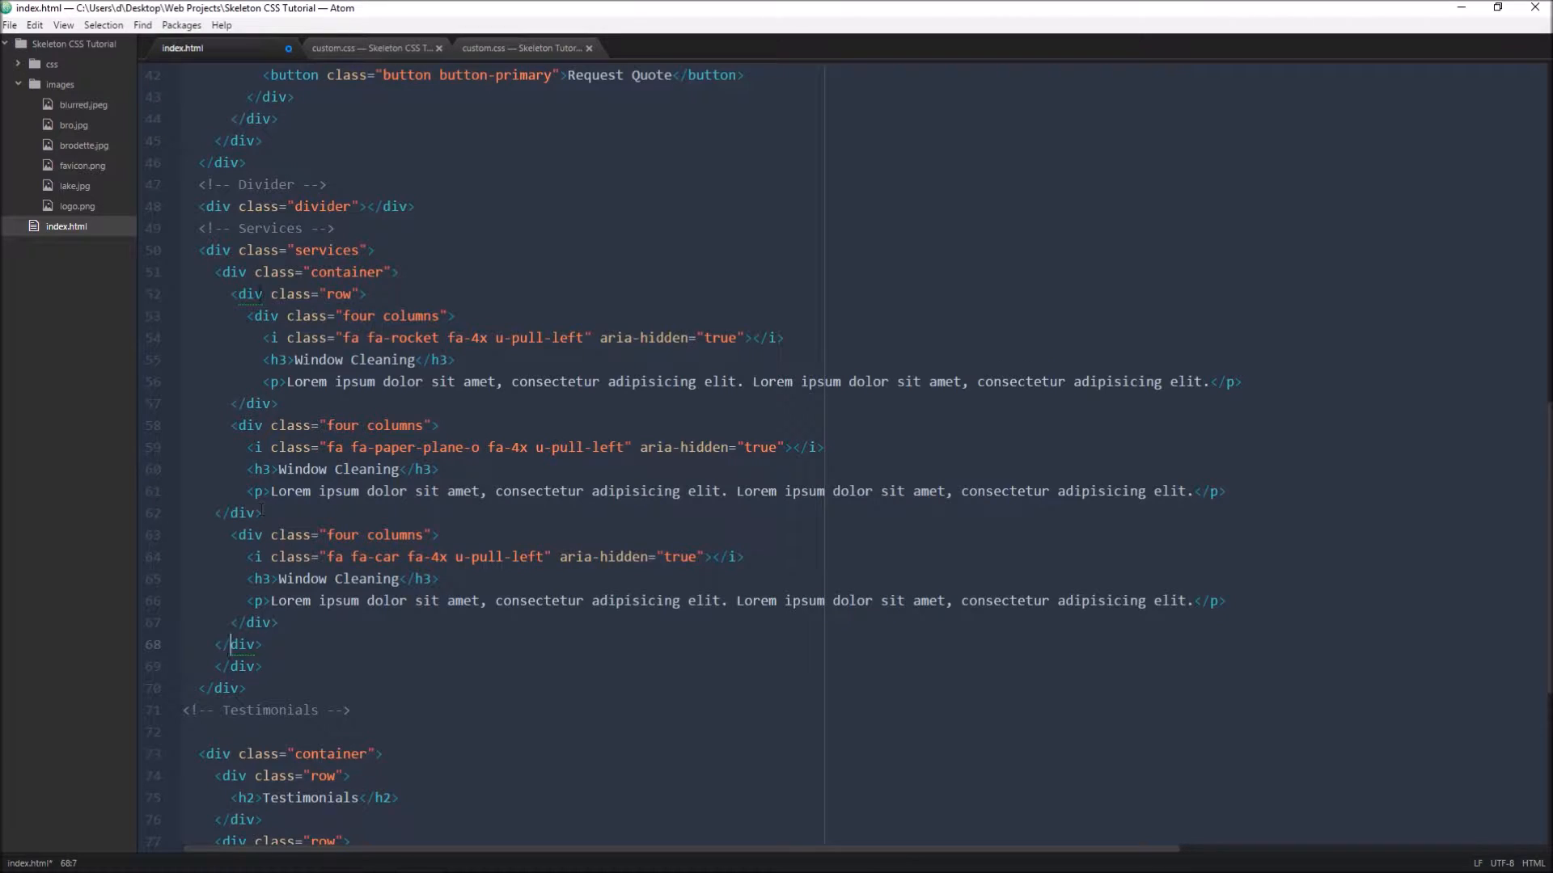
click(255, 293)
key(Down)
click(230, 403)
key(Tab)
Step: Indent the second and third four-columns blocks with their closing divs on lines 62 and 68, then preview
drag(231, 425, 280, 512)
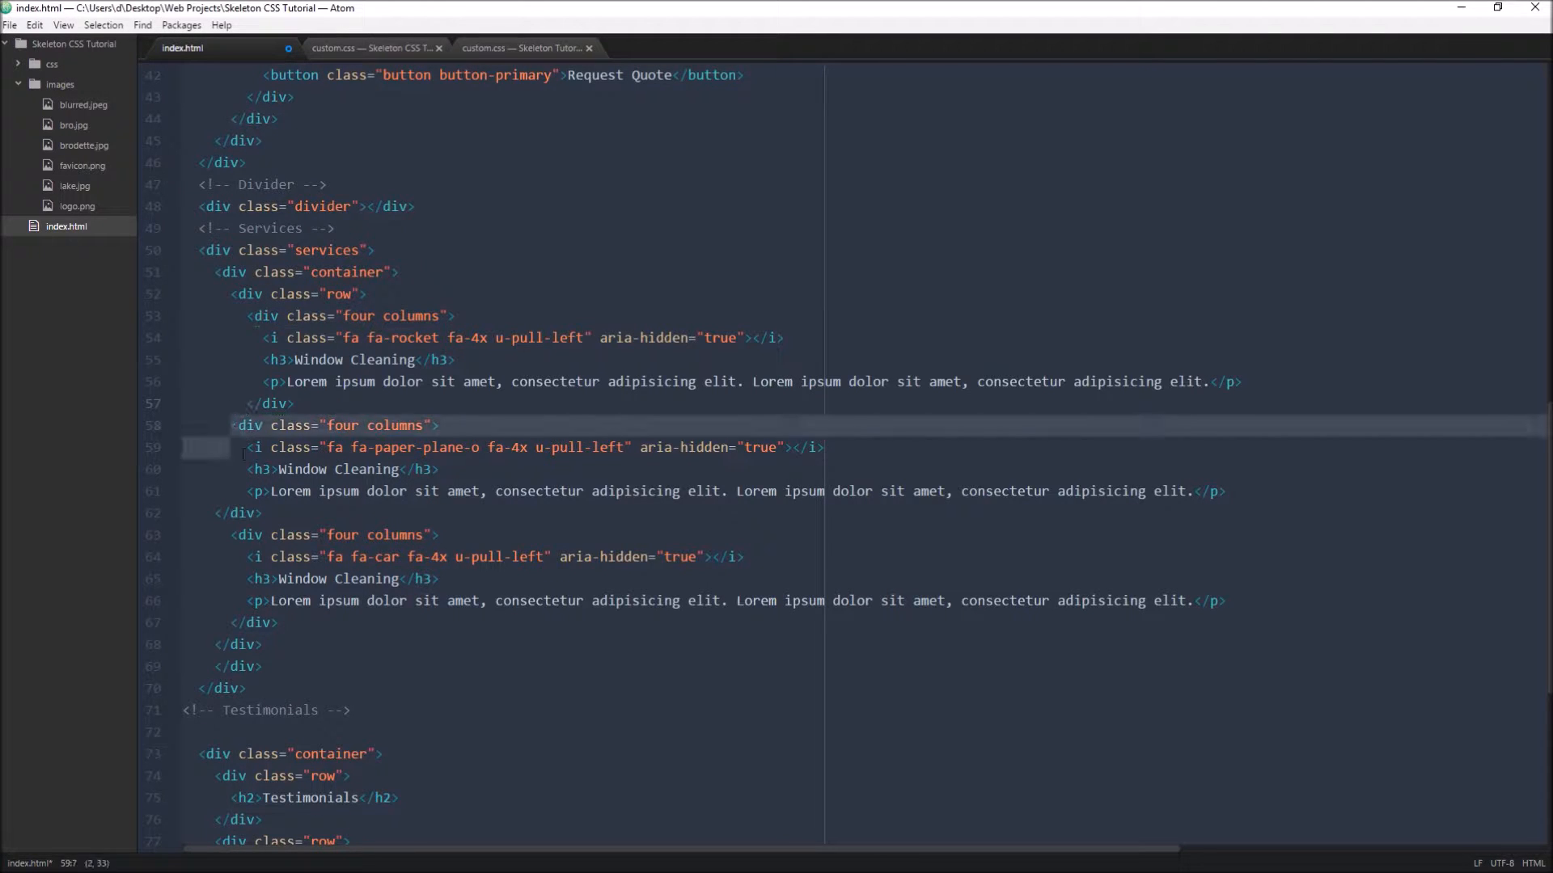
key(Tab)
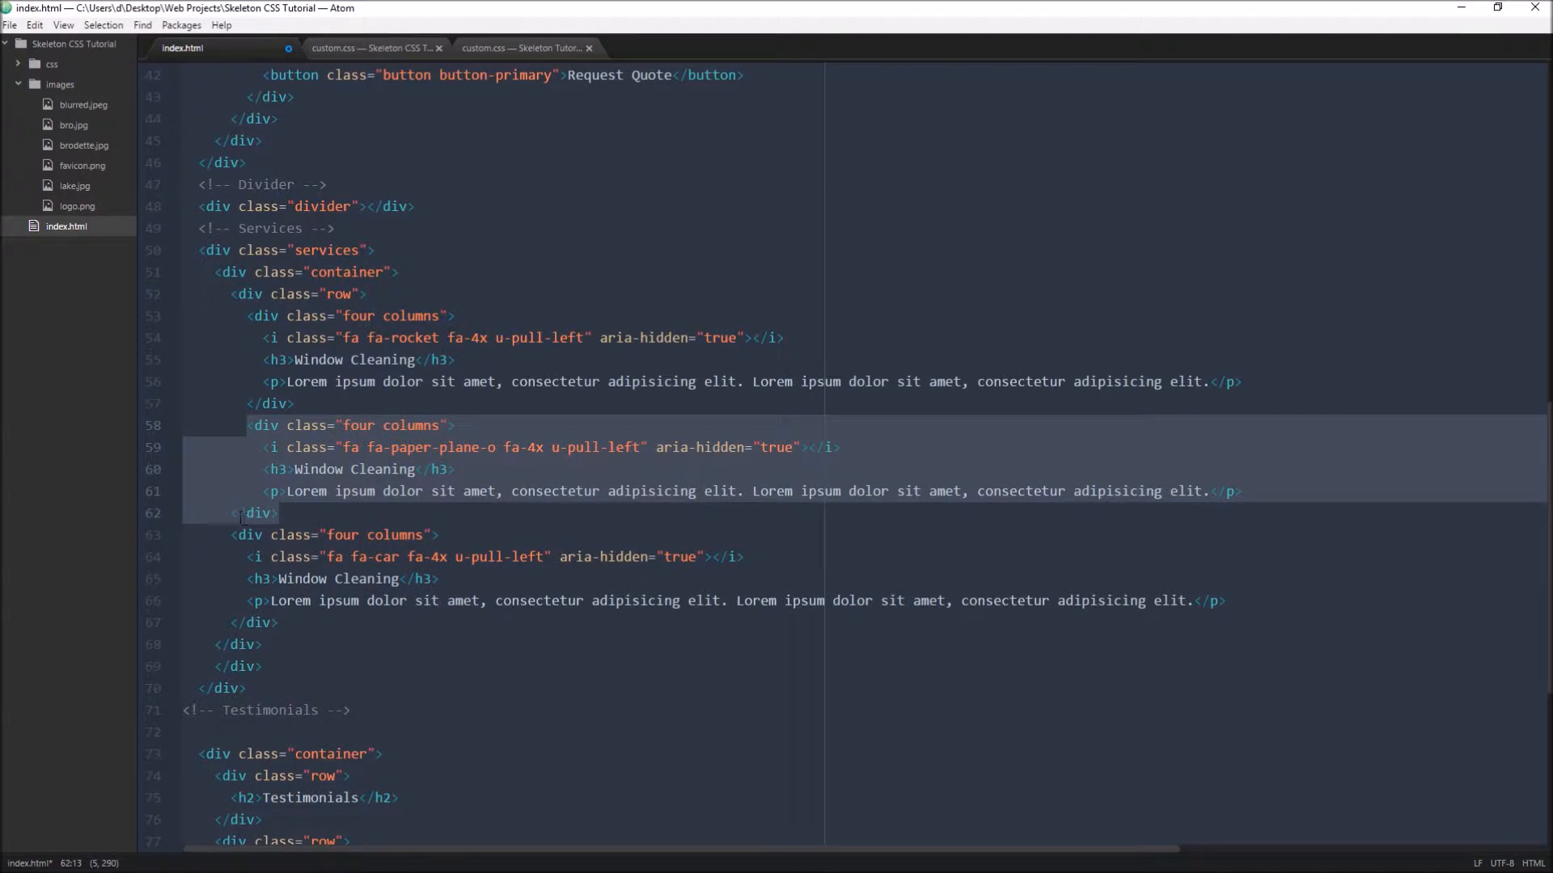
click(232, 512)
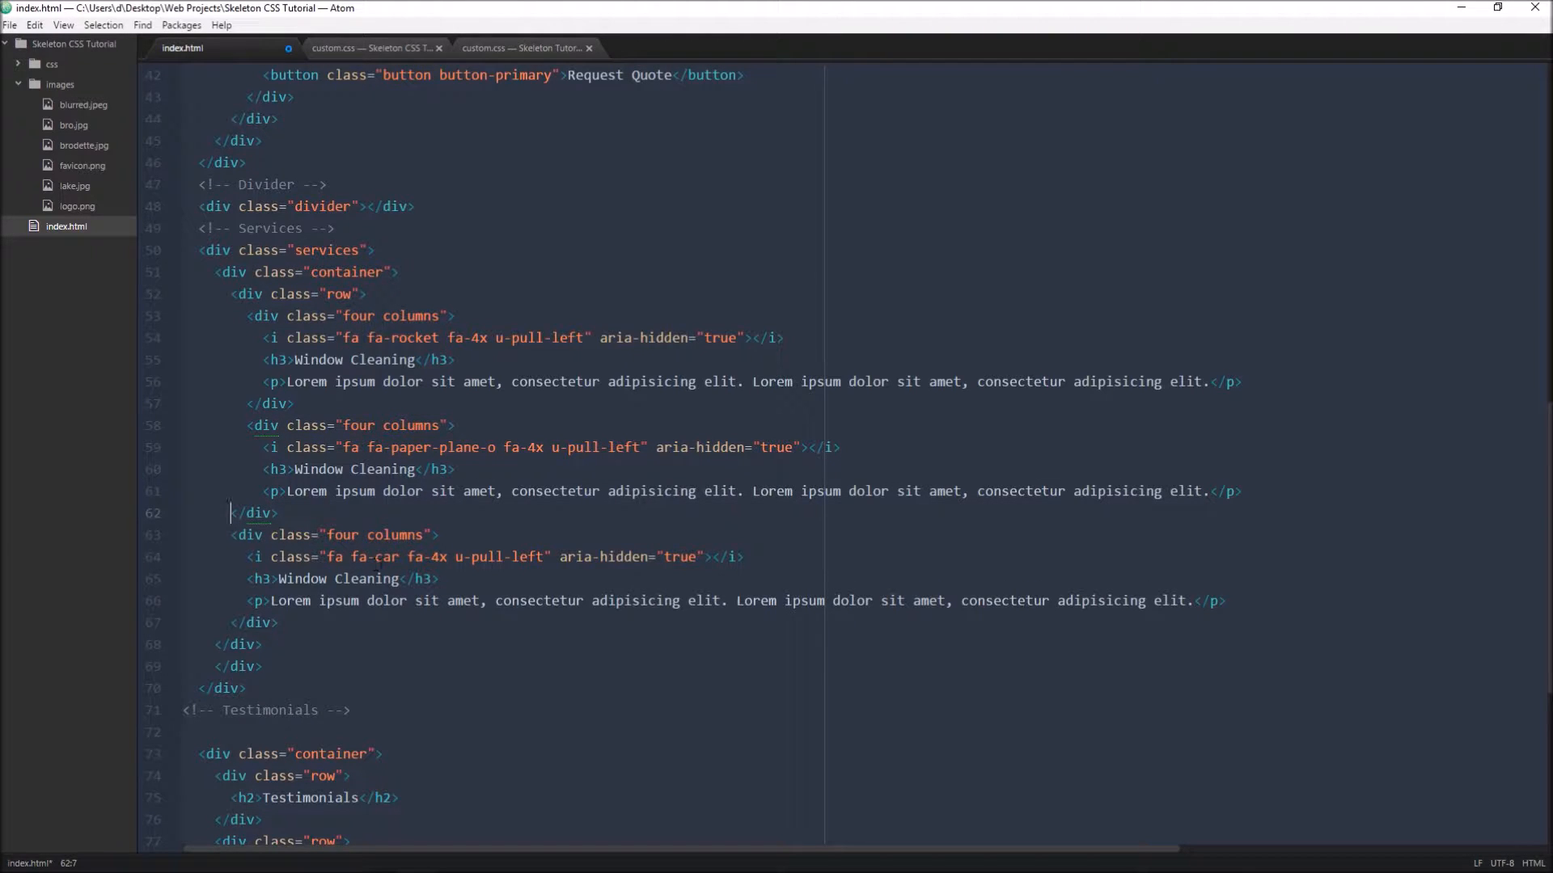
key(Tab)
drag(238, 535, 279, 600)
click(254, 534)
drag(230, 535, 281, 622)
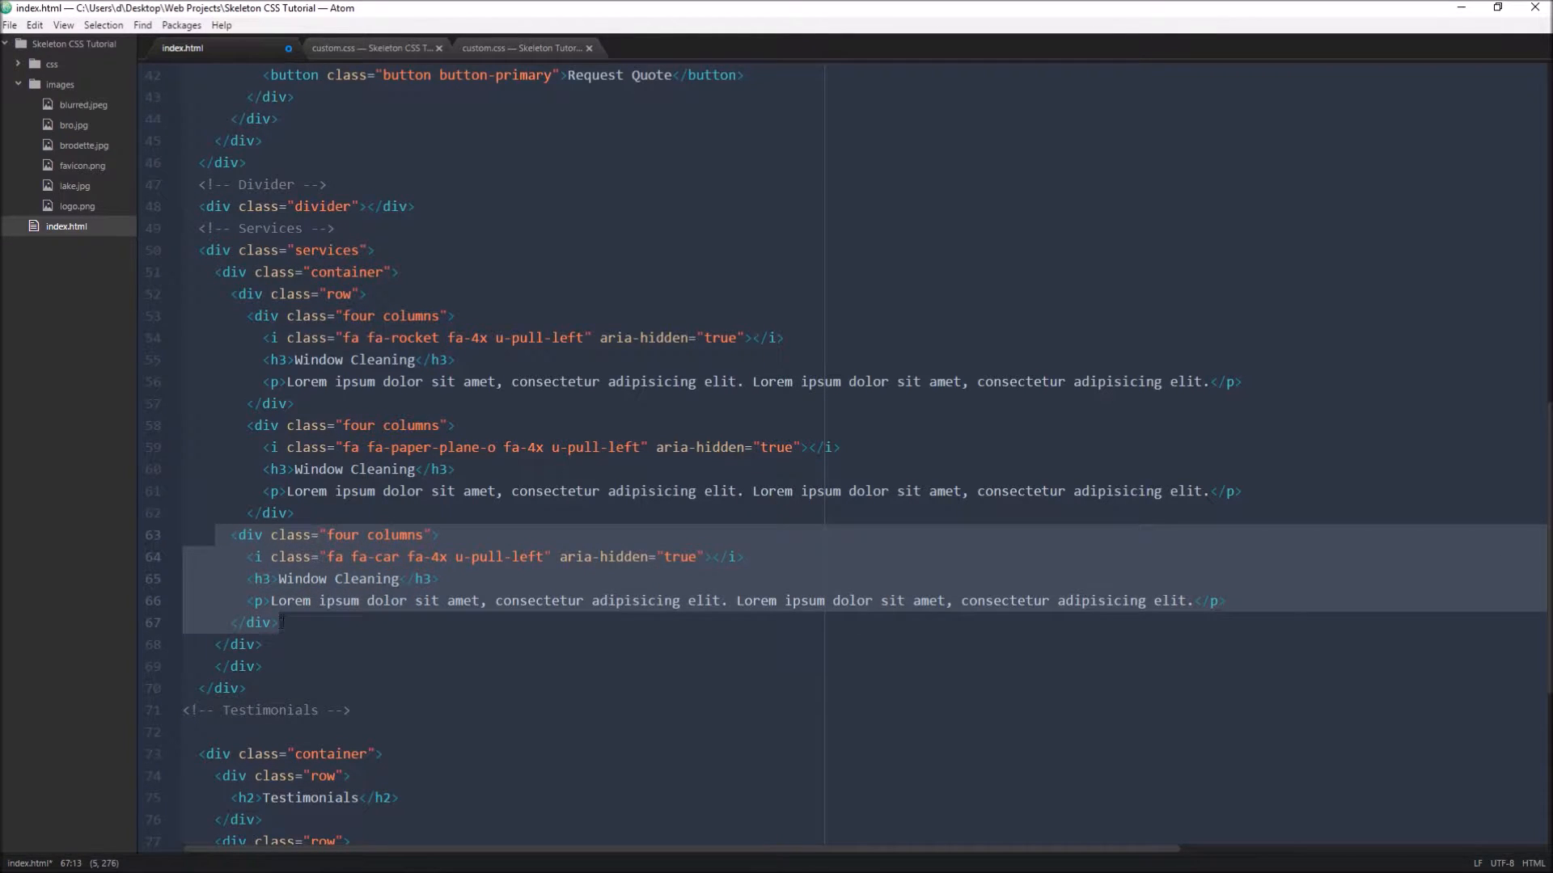
key(Tab)
click(214, 645)
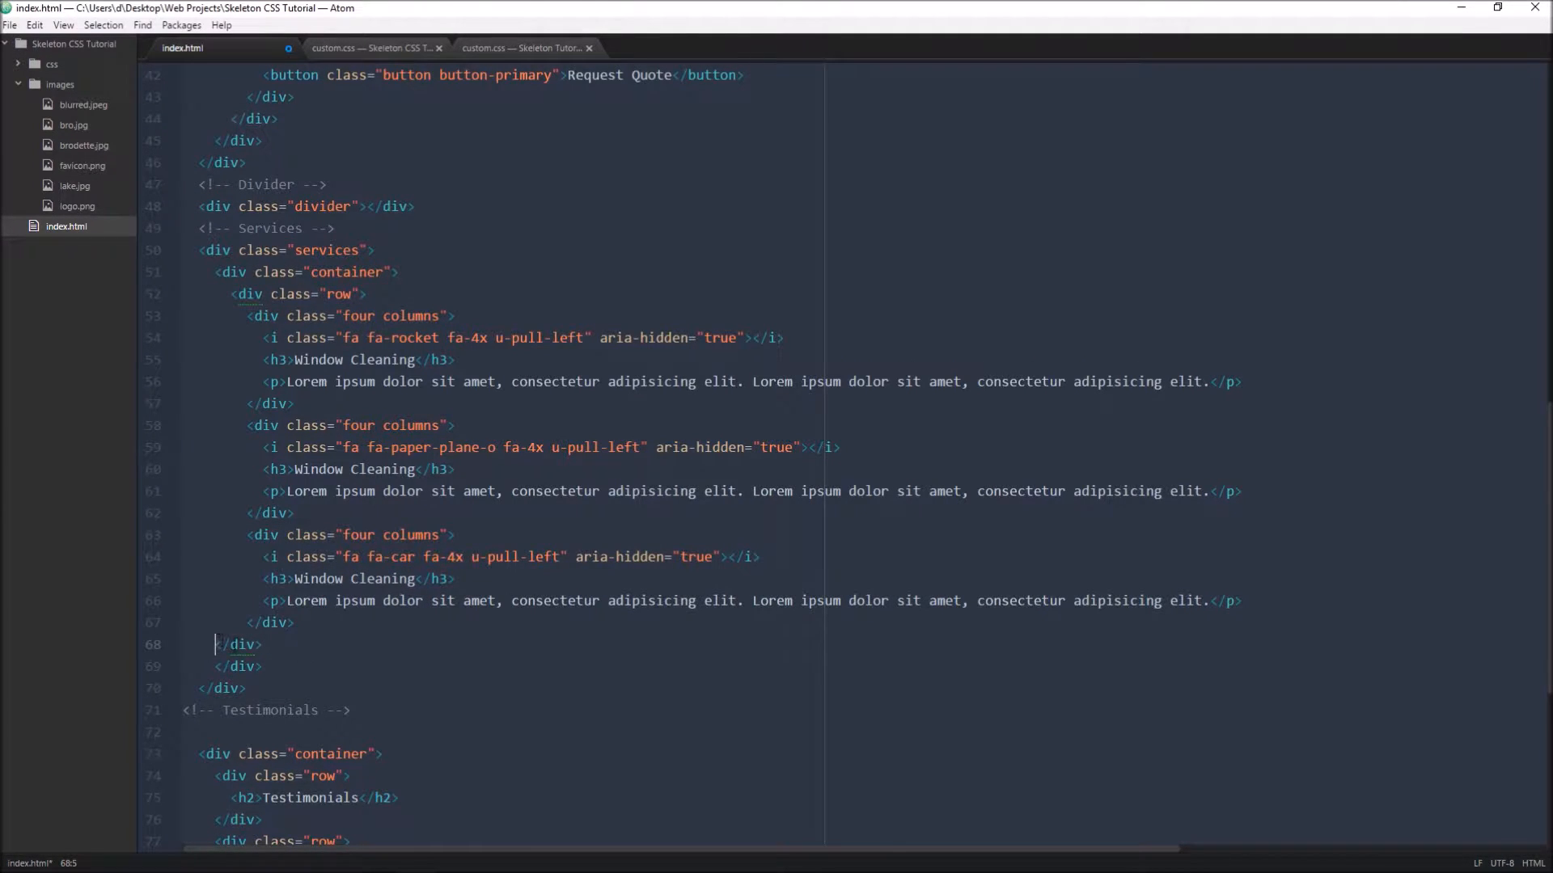
key(Tab)
scroll(728, 486, down, 3)
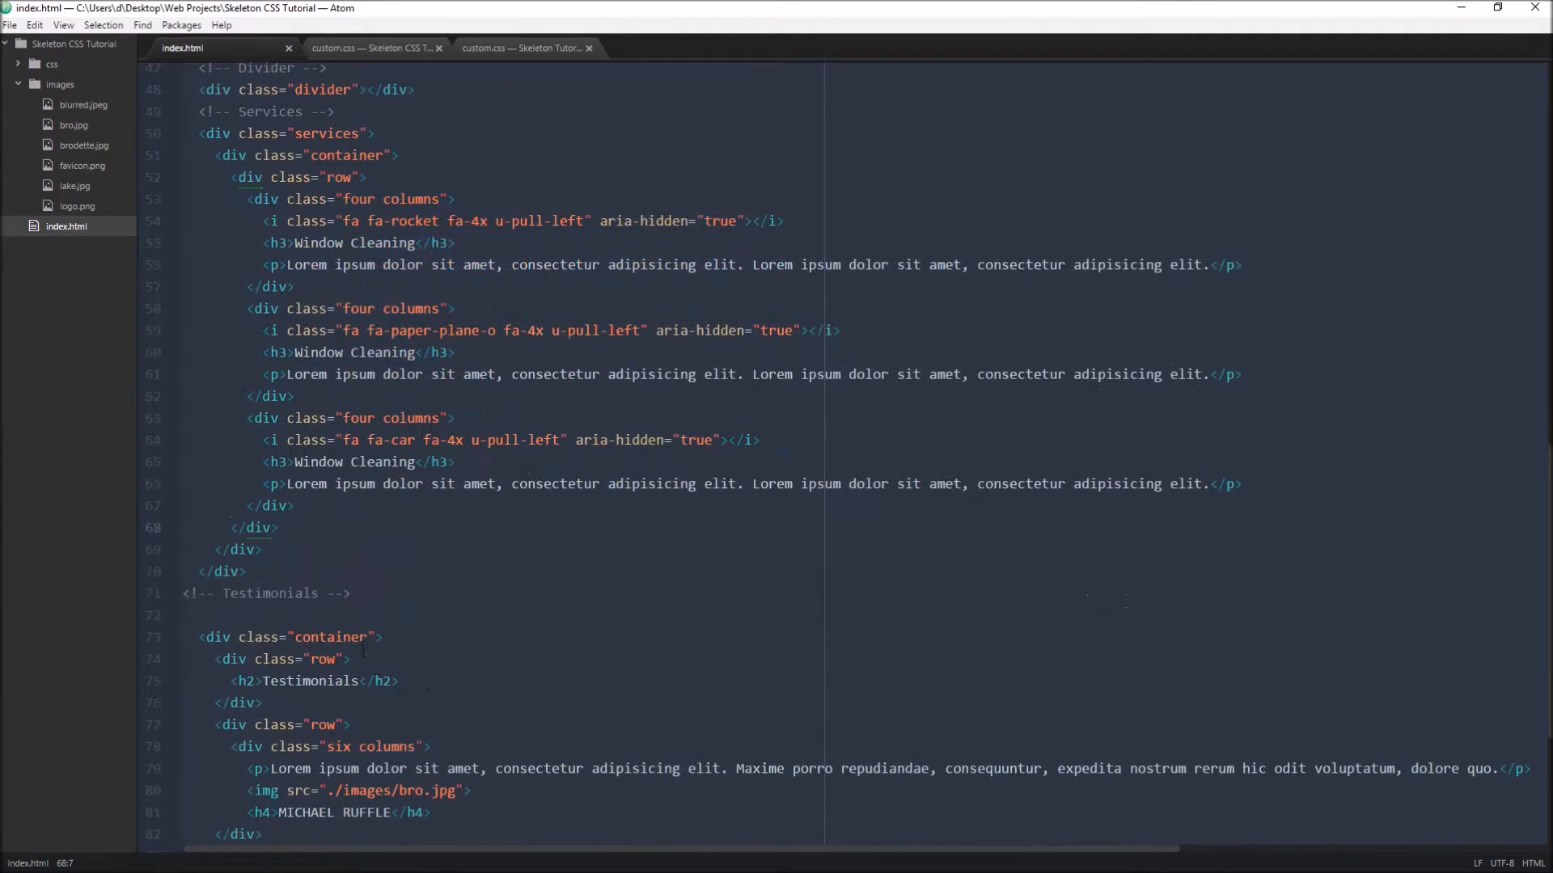
click(210, 134)
scroll(728, 486, down, 3)
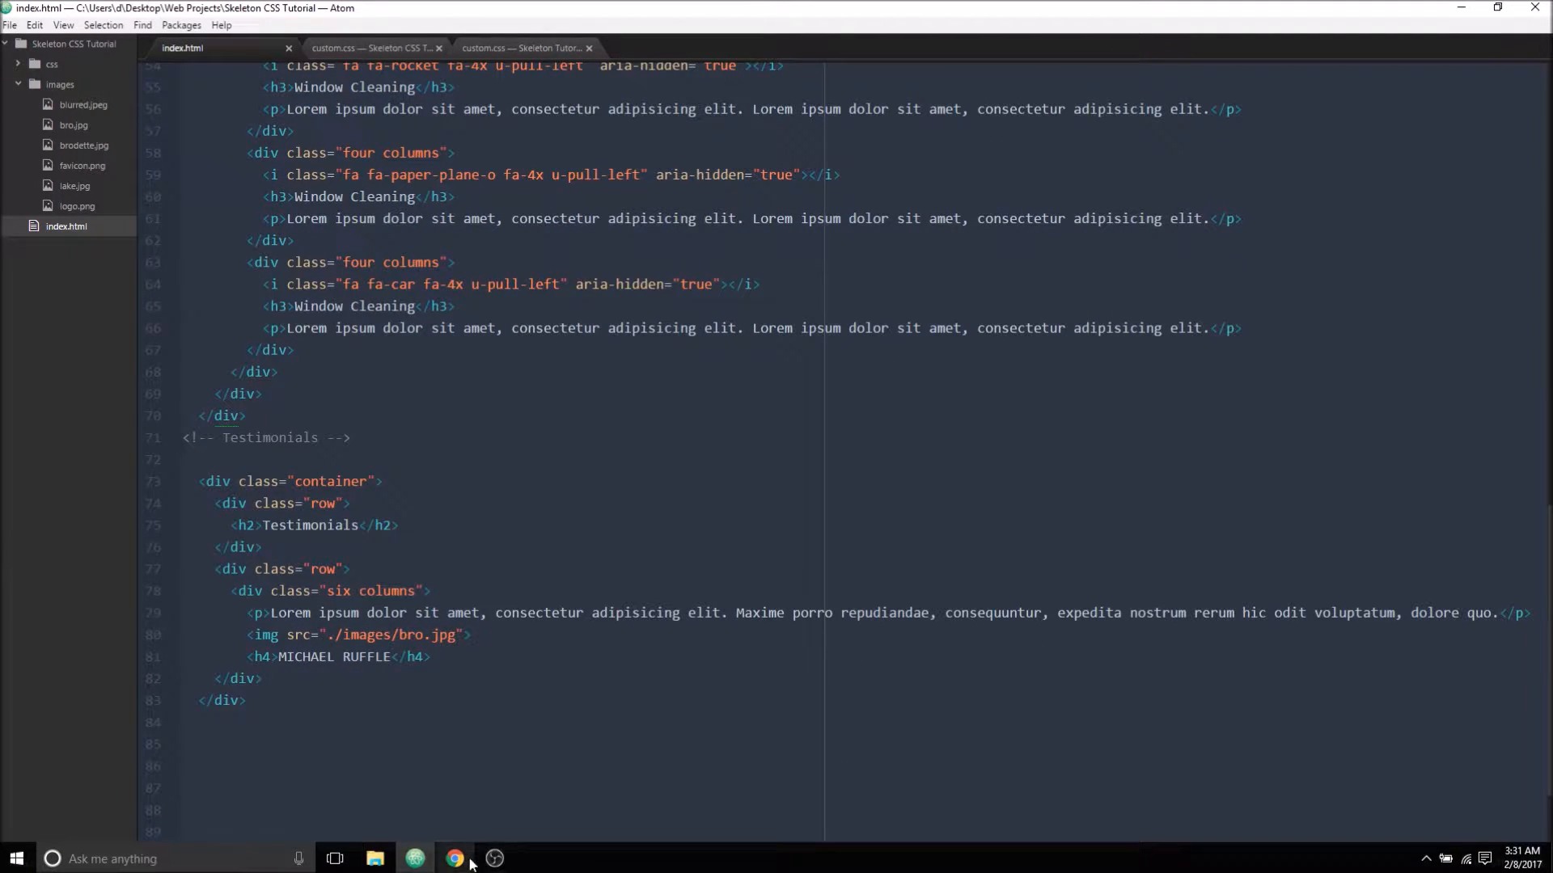
click(454, 864)
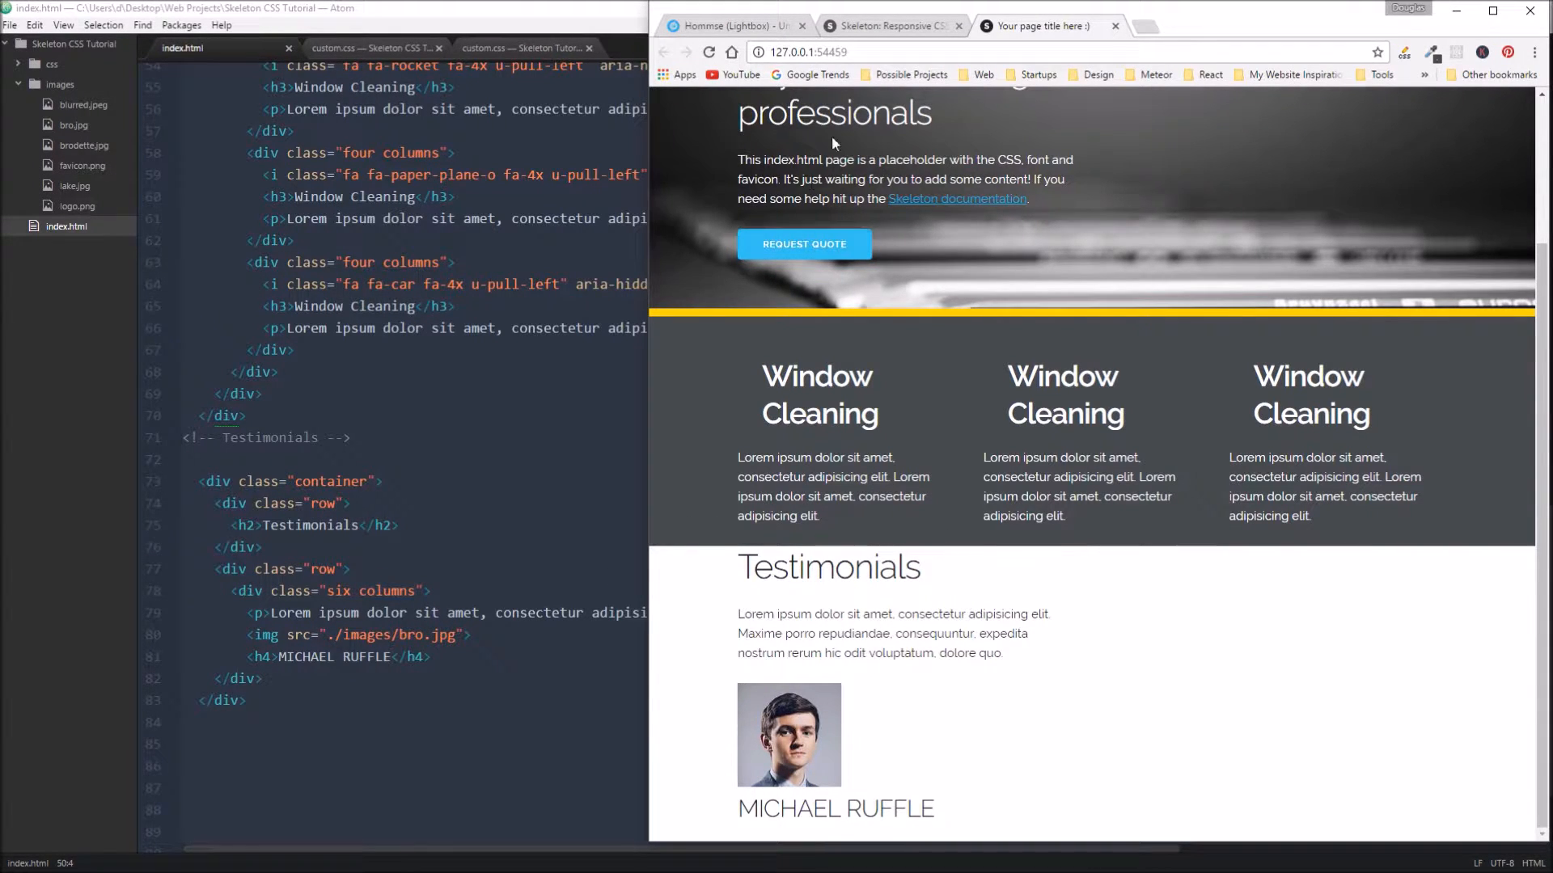
Step: Check the template's two-column Testimonials with round yellow-bordered photos, then return to Atom
click(741, 27)
scroll(992, 602, down, 3)
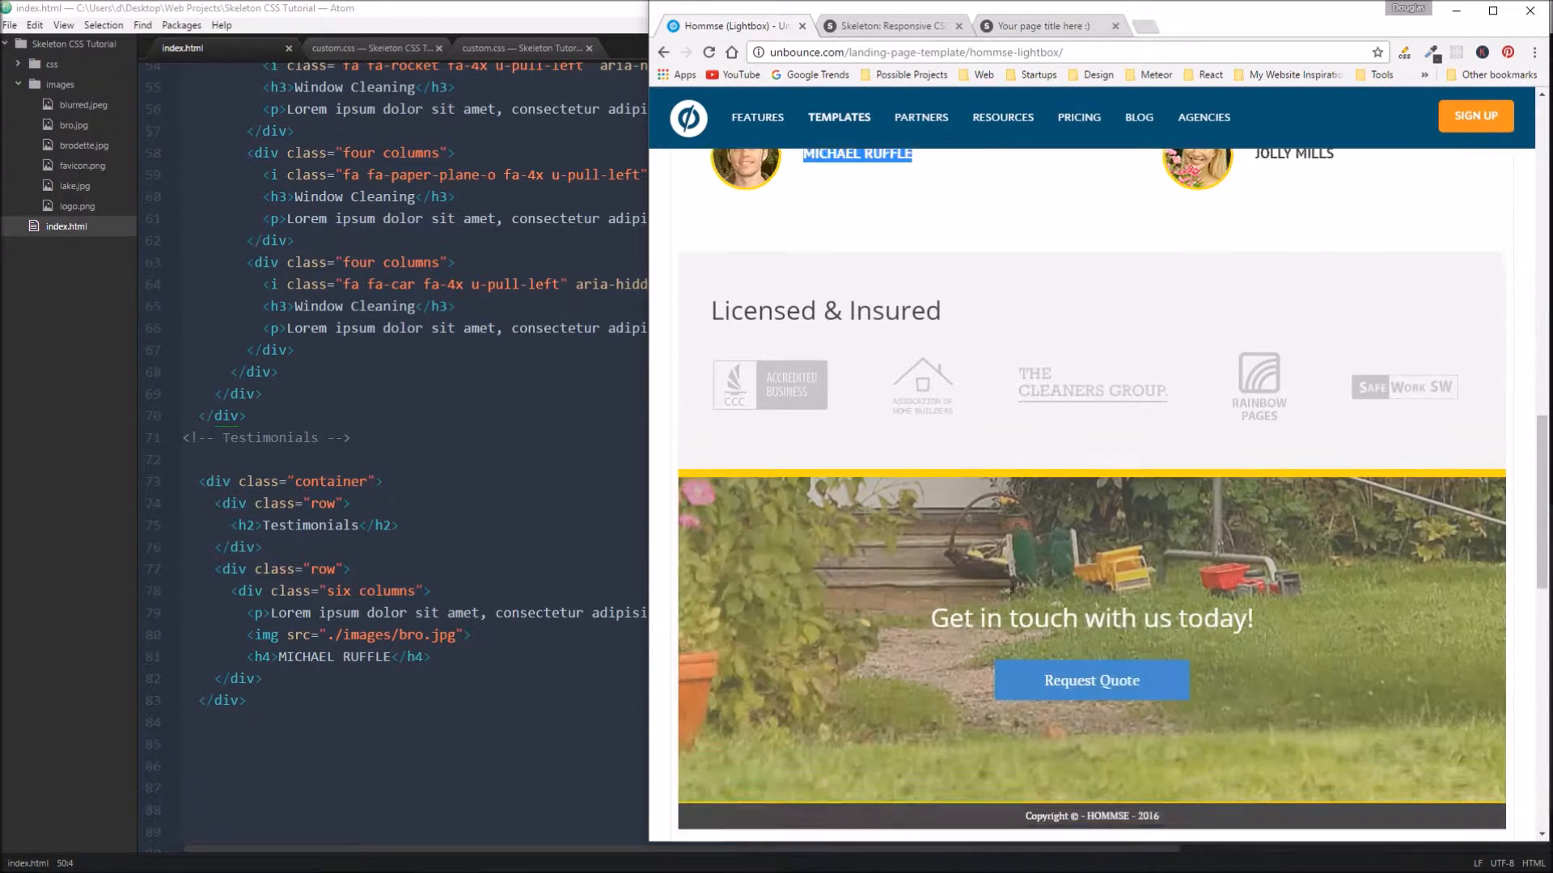
scroll(927, 549, down, 1)
scroll(928, 548, up, 3)
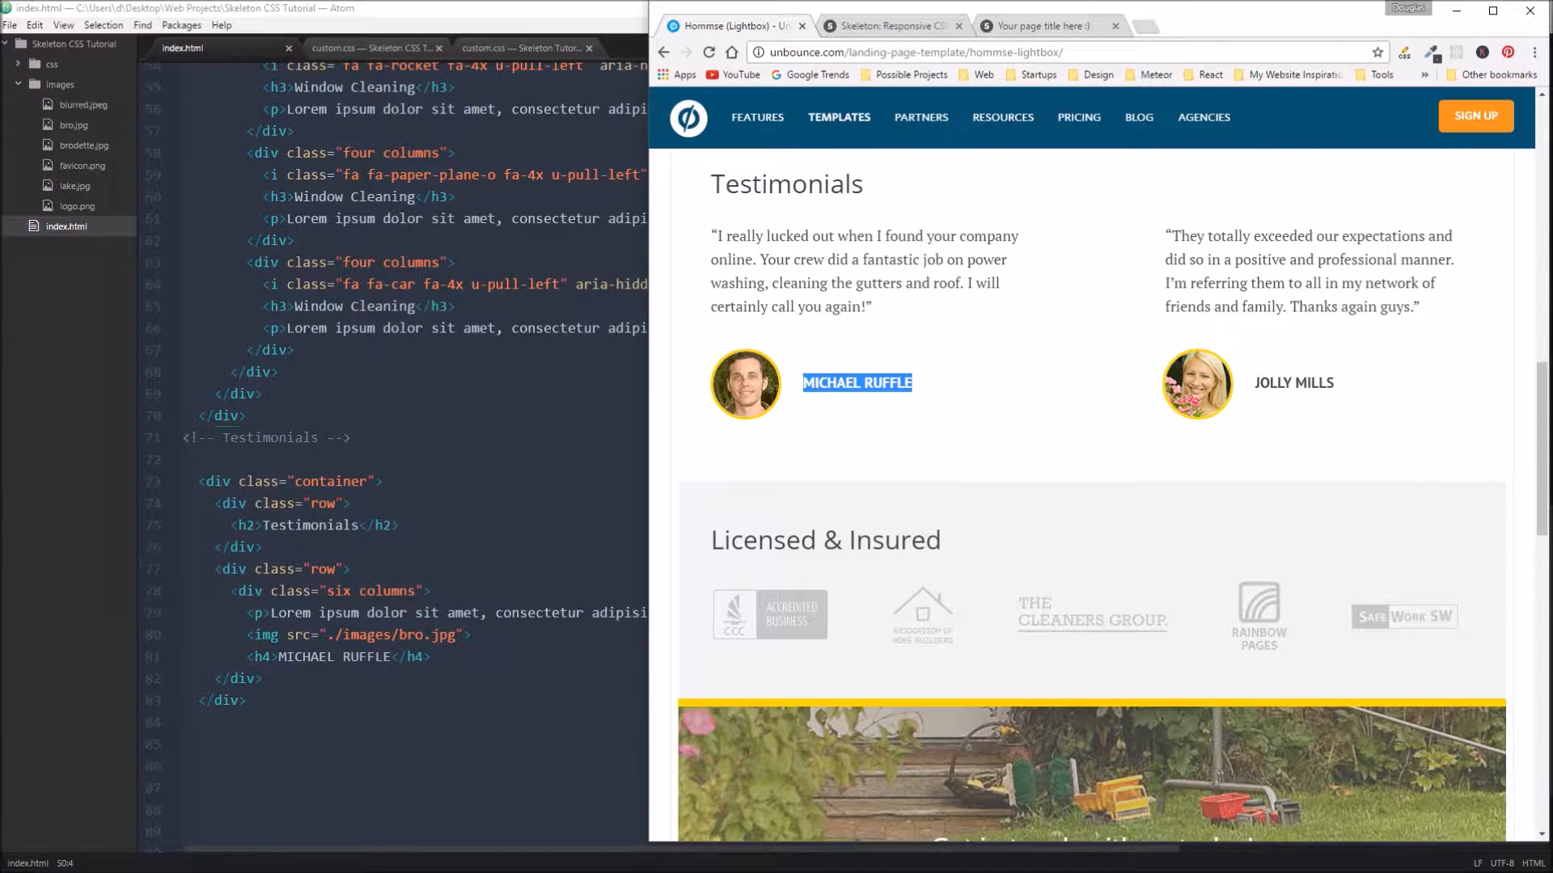
click(431, 440)
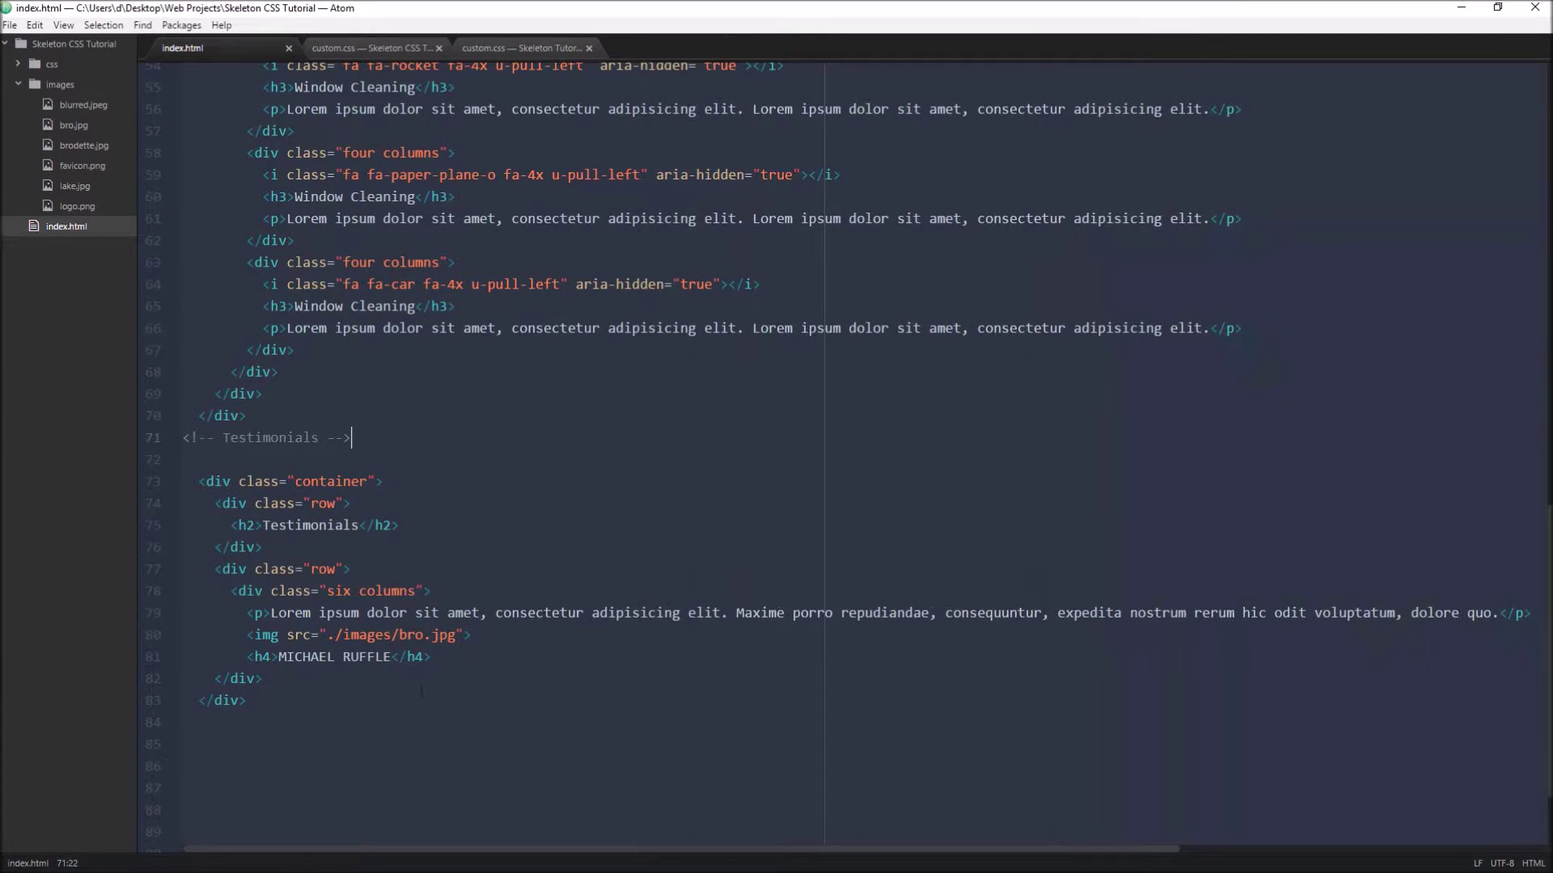
Step: Give the bro.jpg img tag on line 80 the class profile
click(290, 632)
text(class=)
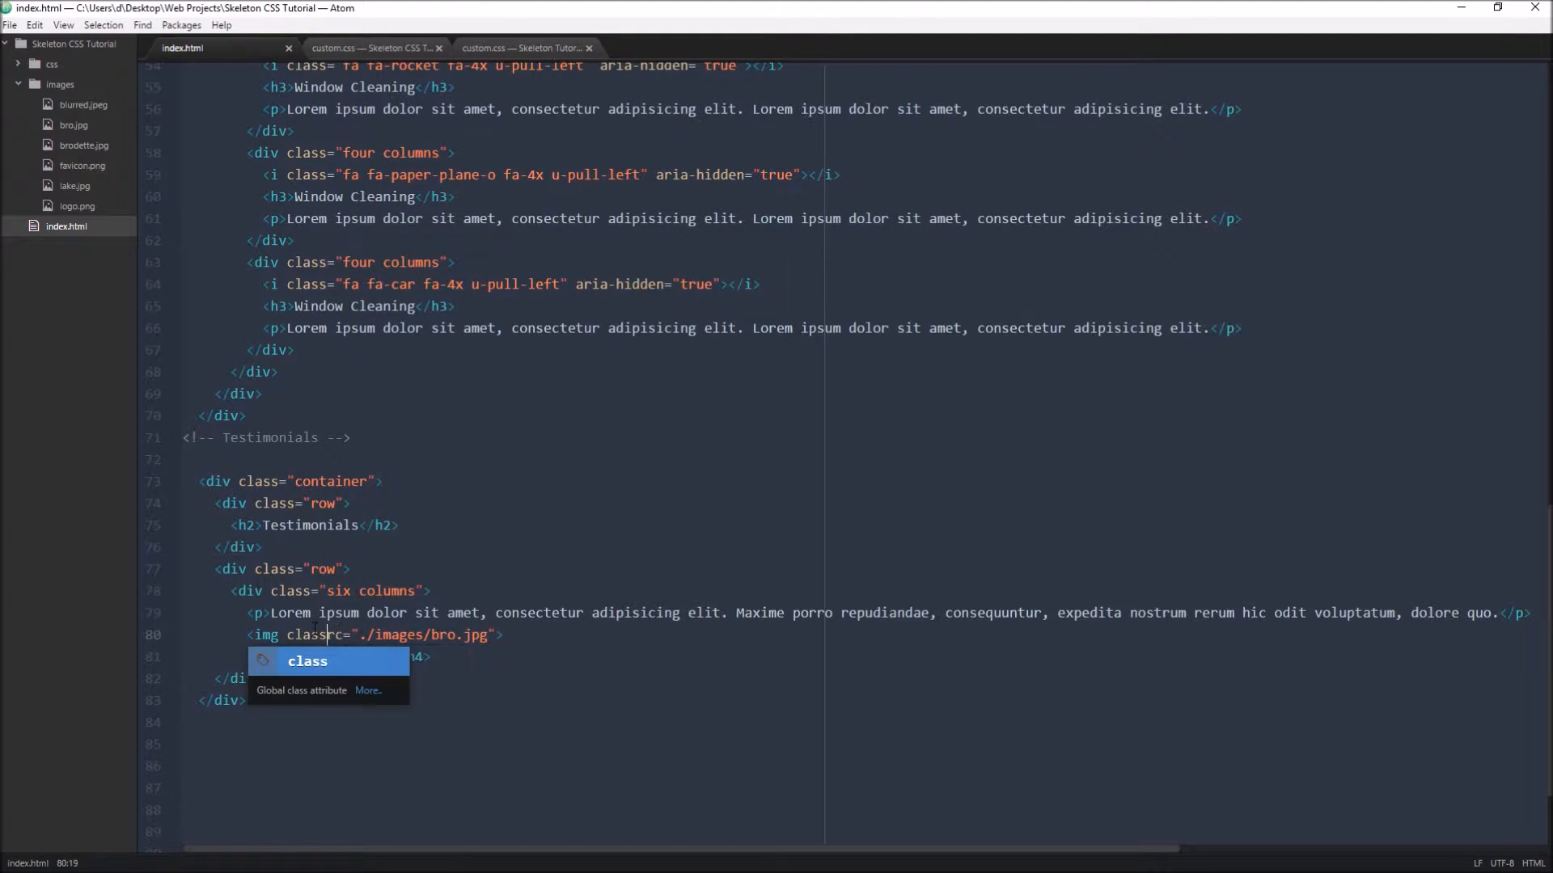
key(BackSpace)
text("")
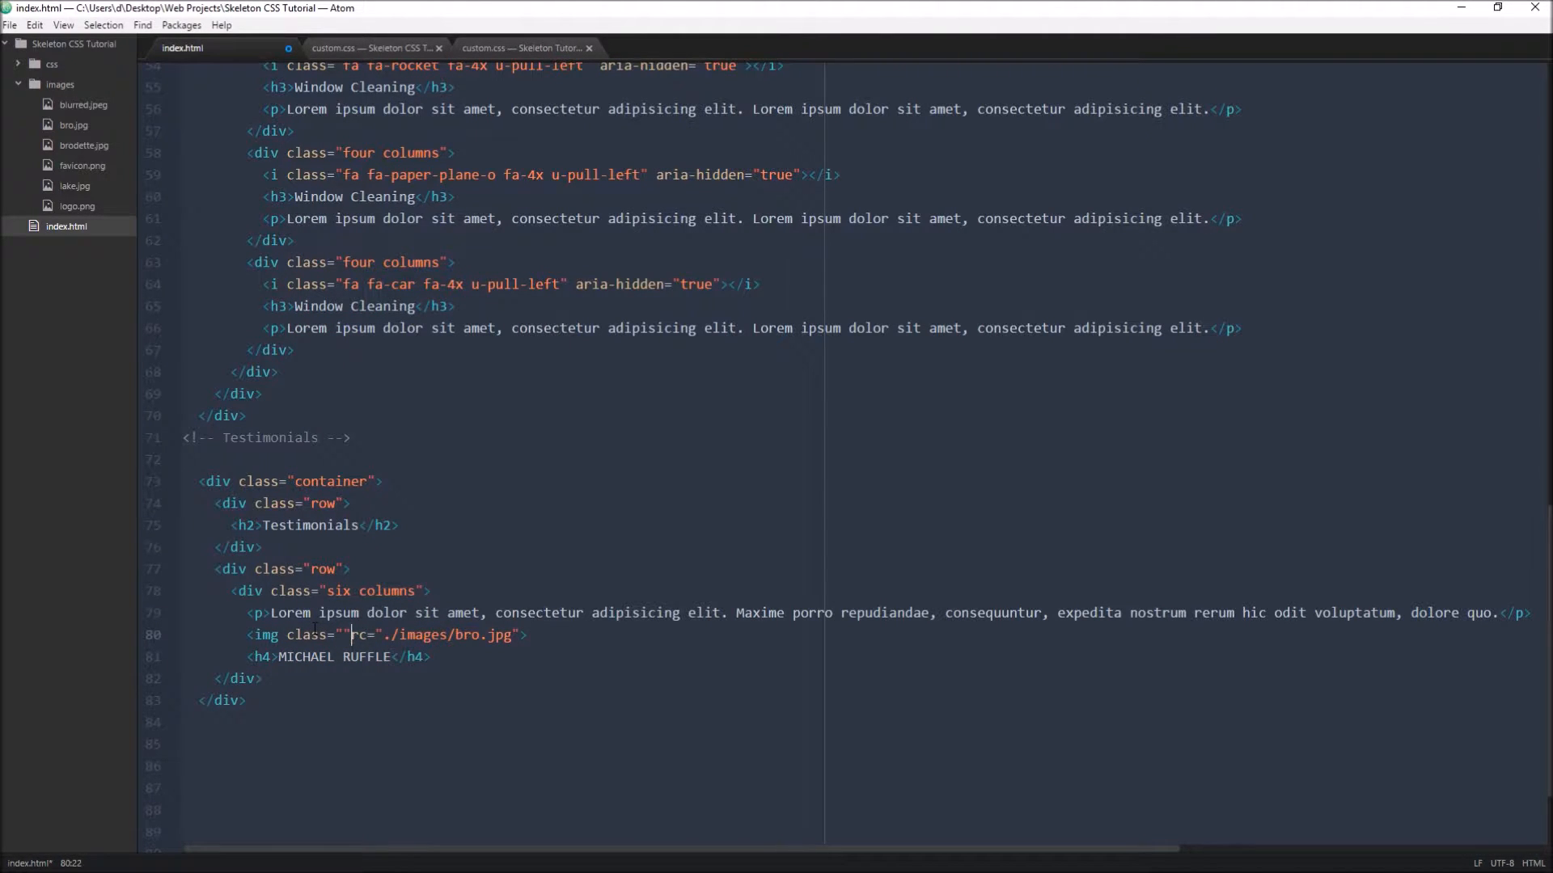
text( s)
key(Escape)
key(Left)
key(Left)
key(Left)
text(profile)
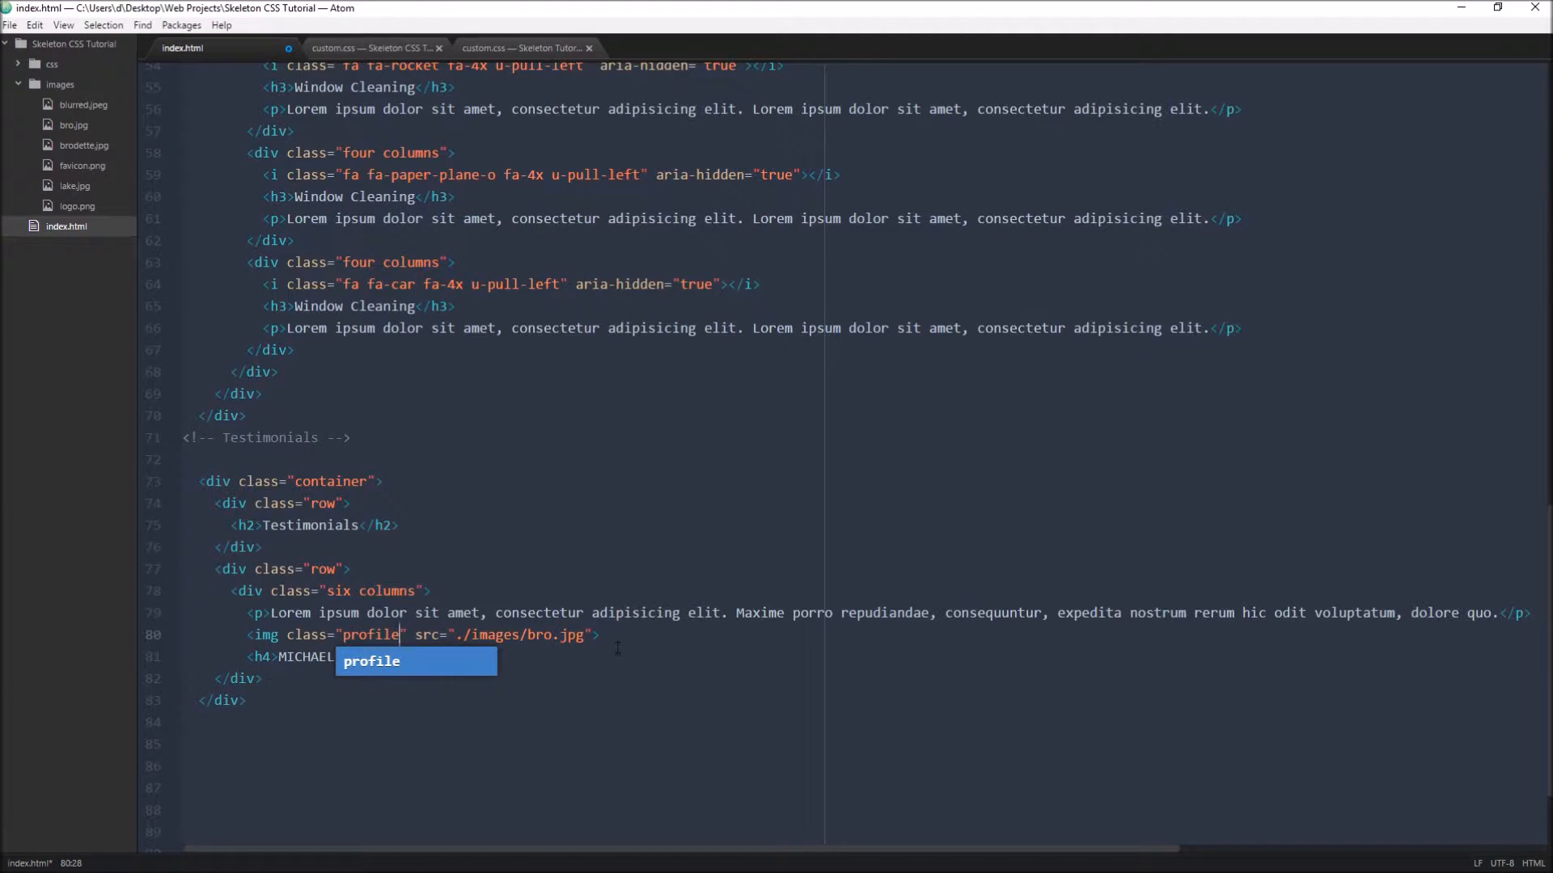
click(509, 657)
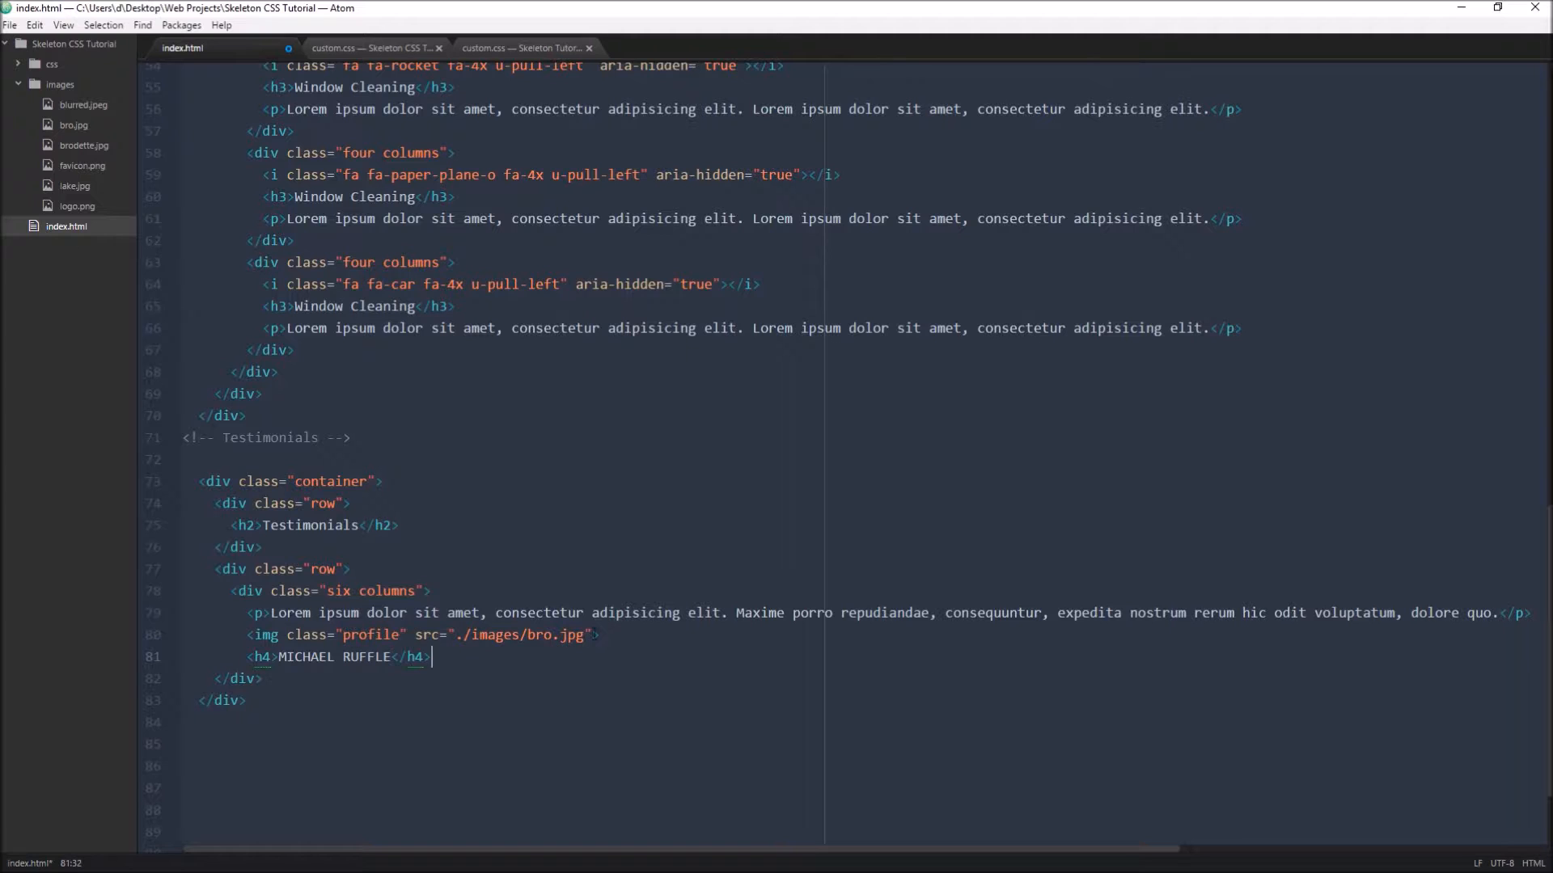
Step: Add alt text Profile Picture after the src attribute and save index.html
click(595, 635)
text(alt=)
text(")
text(Mi)
key(BackSpace)
key(BackSpace)
text(Profile)
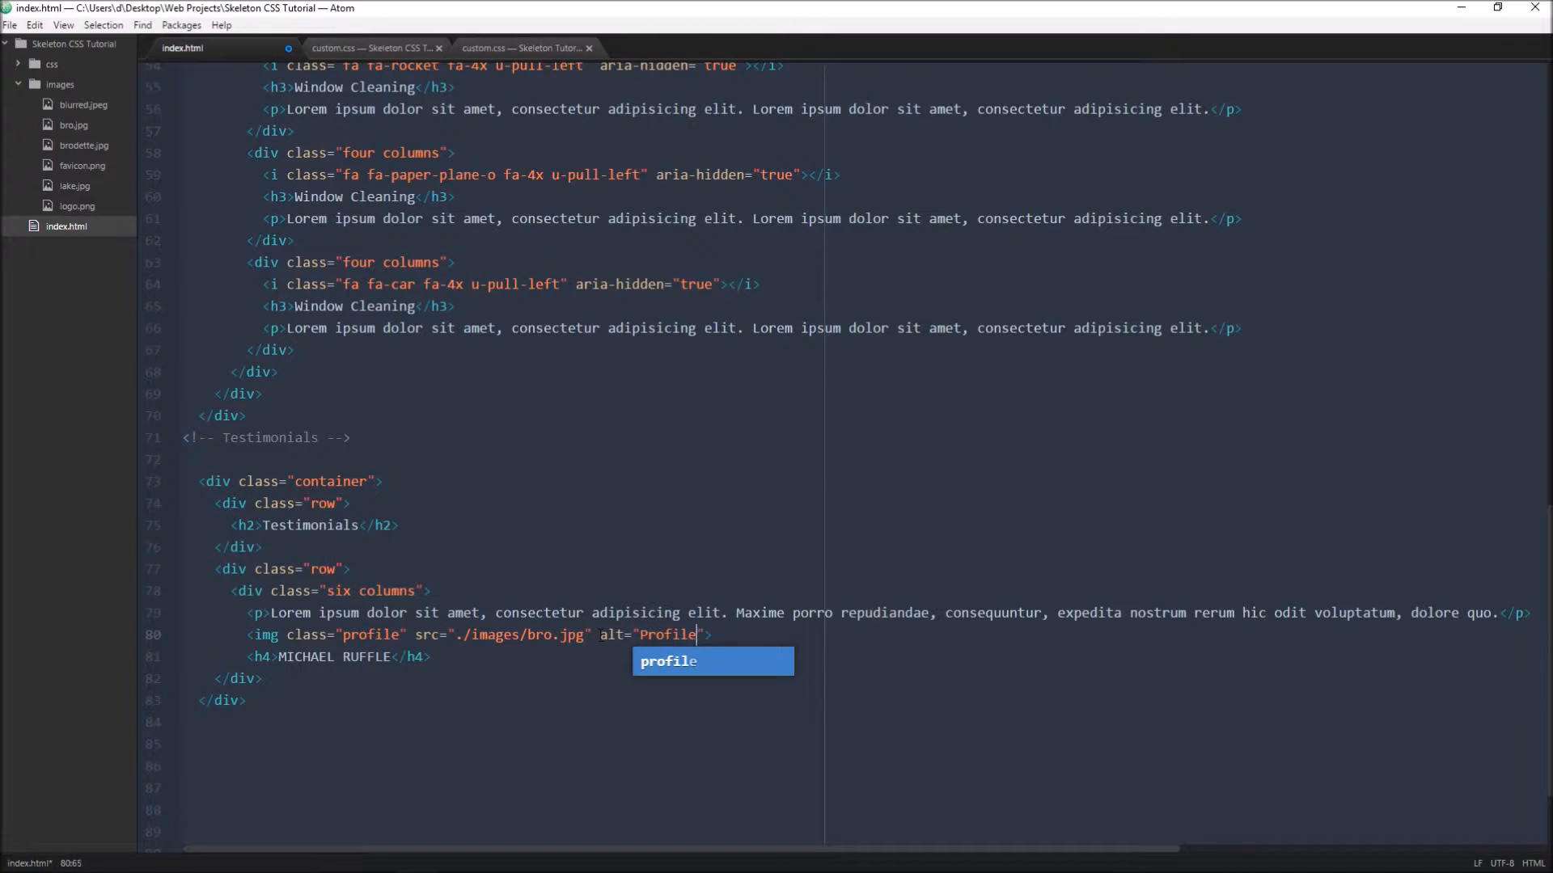
text( Picture)
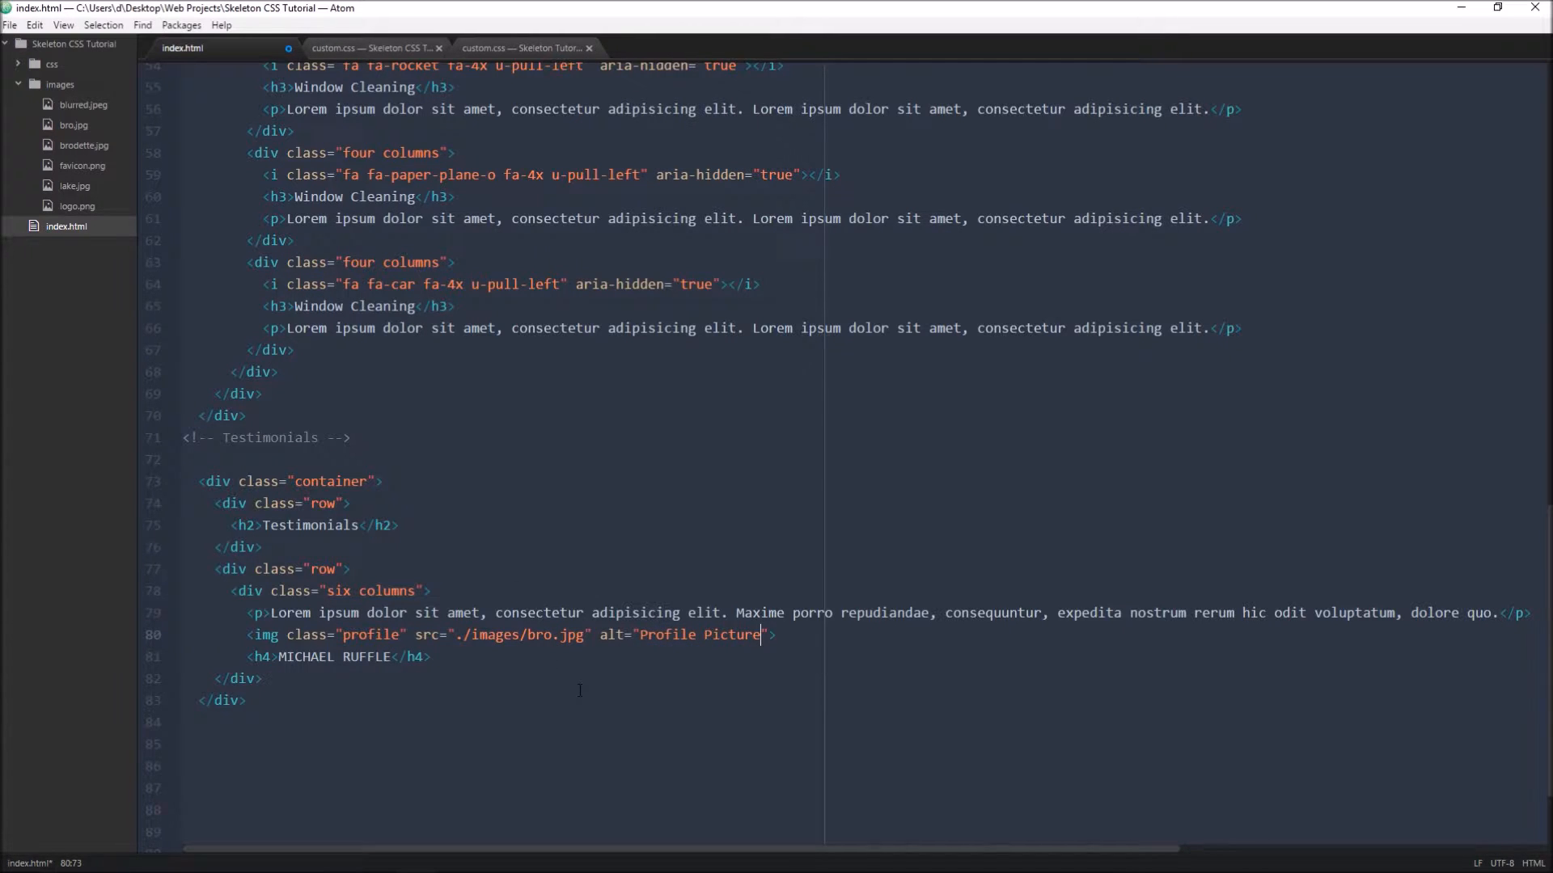
key(ctrl+s)
Step: Start a .profile rule in custom.css with border-radius: 50% and a 2px solid border
click(384, 46)
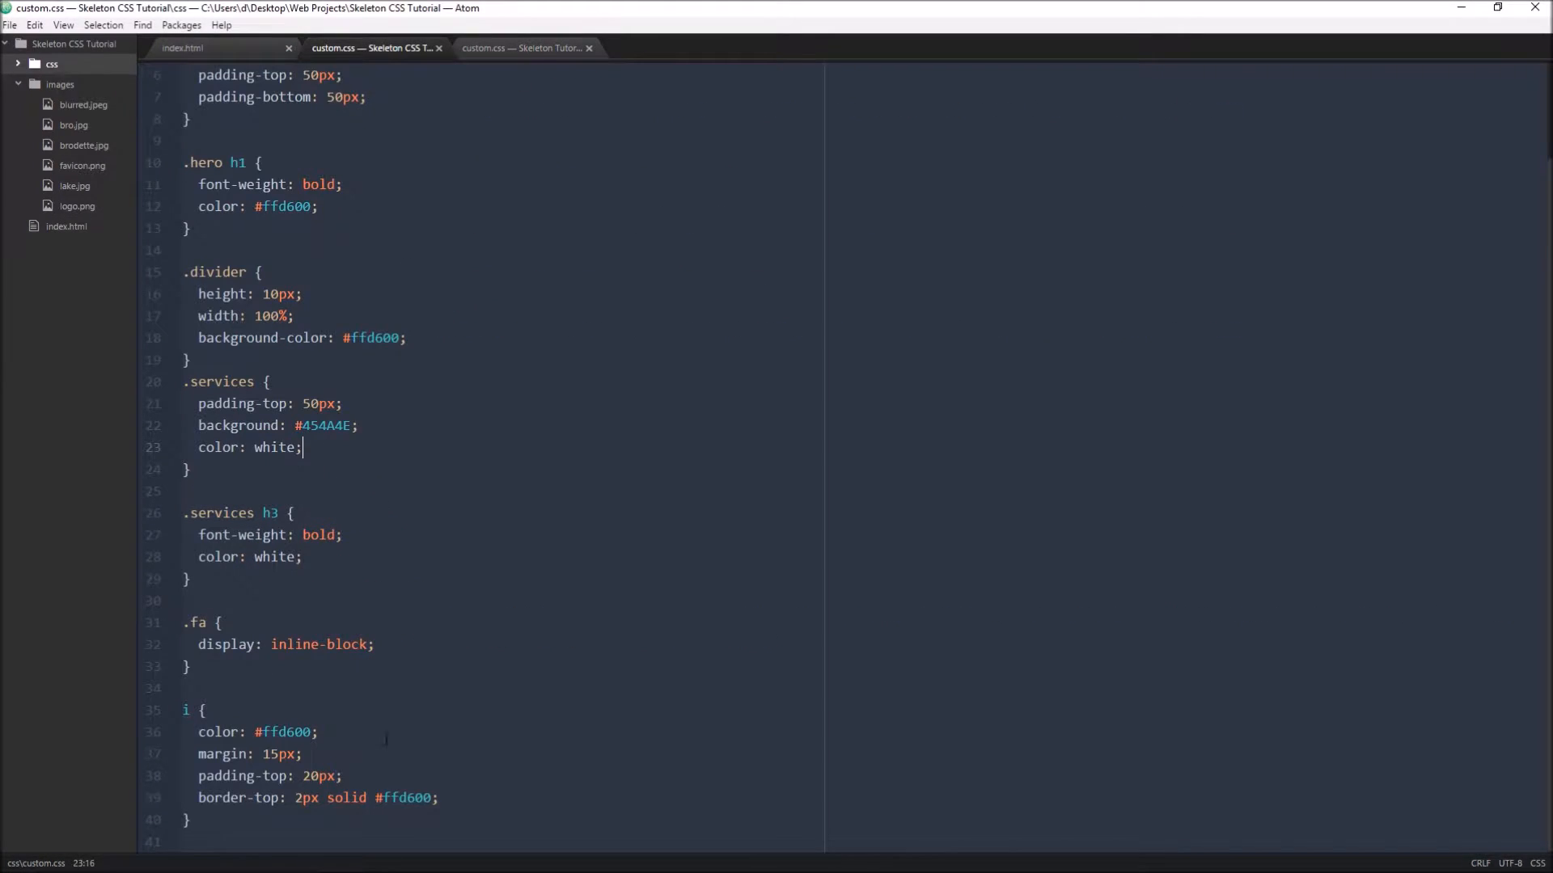
key(Return)
key(Return)
key(Return)
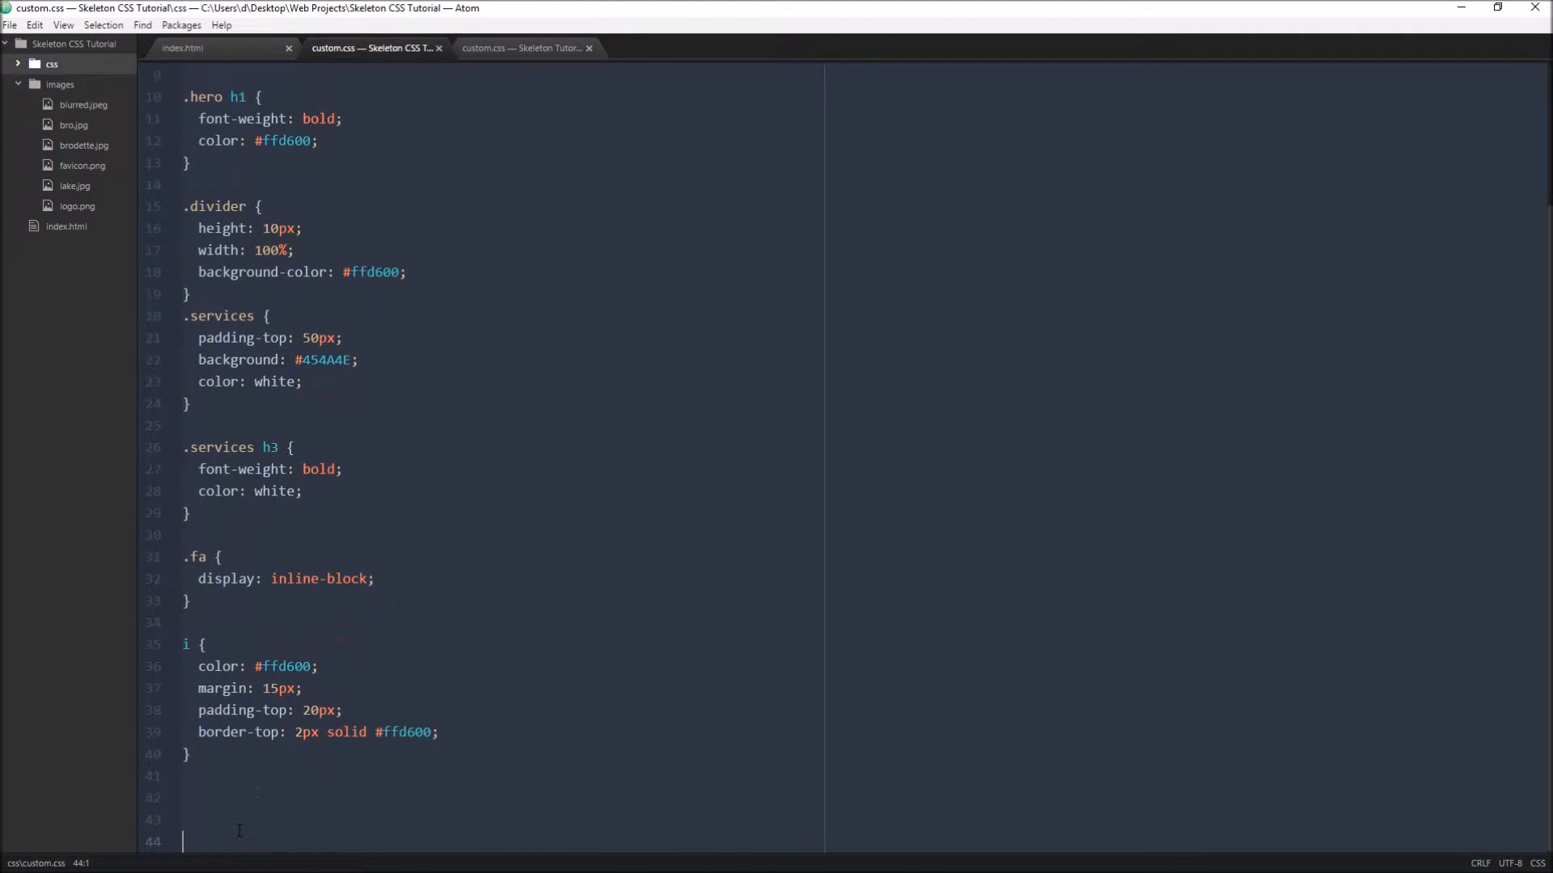
key(Up)
key(Up)
text(.profile {)
key(Return)
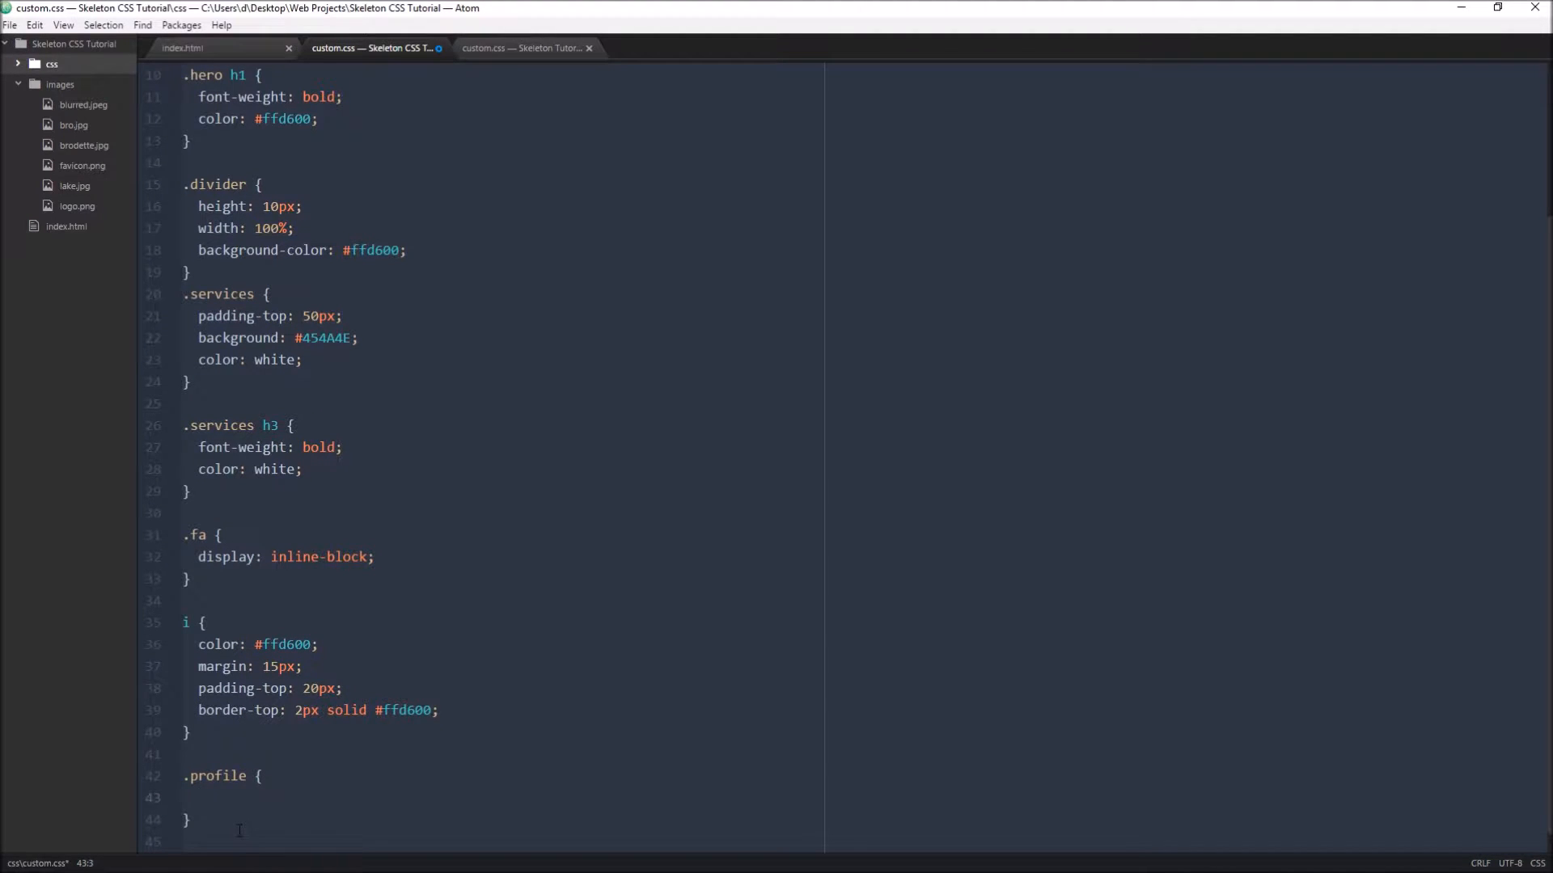
text(border-ra)
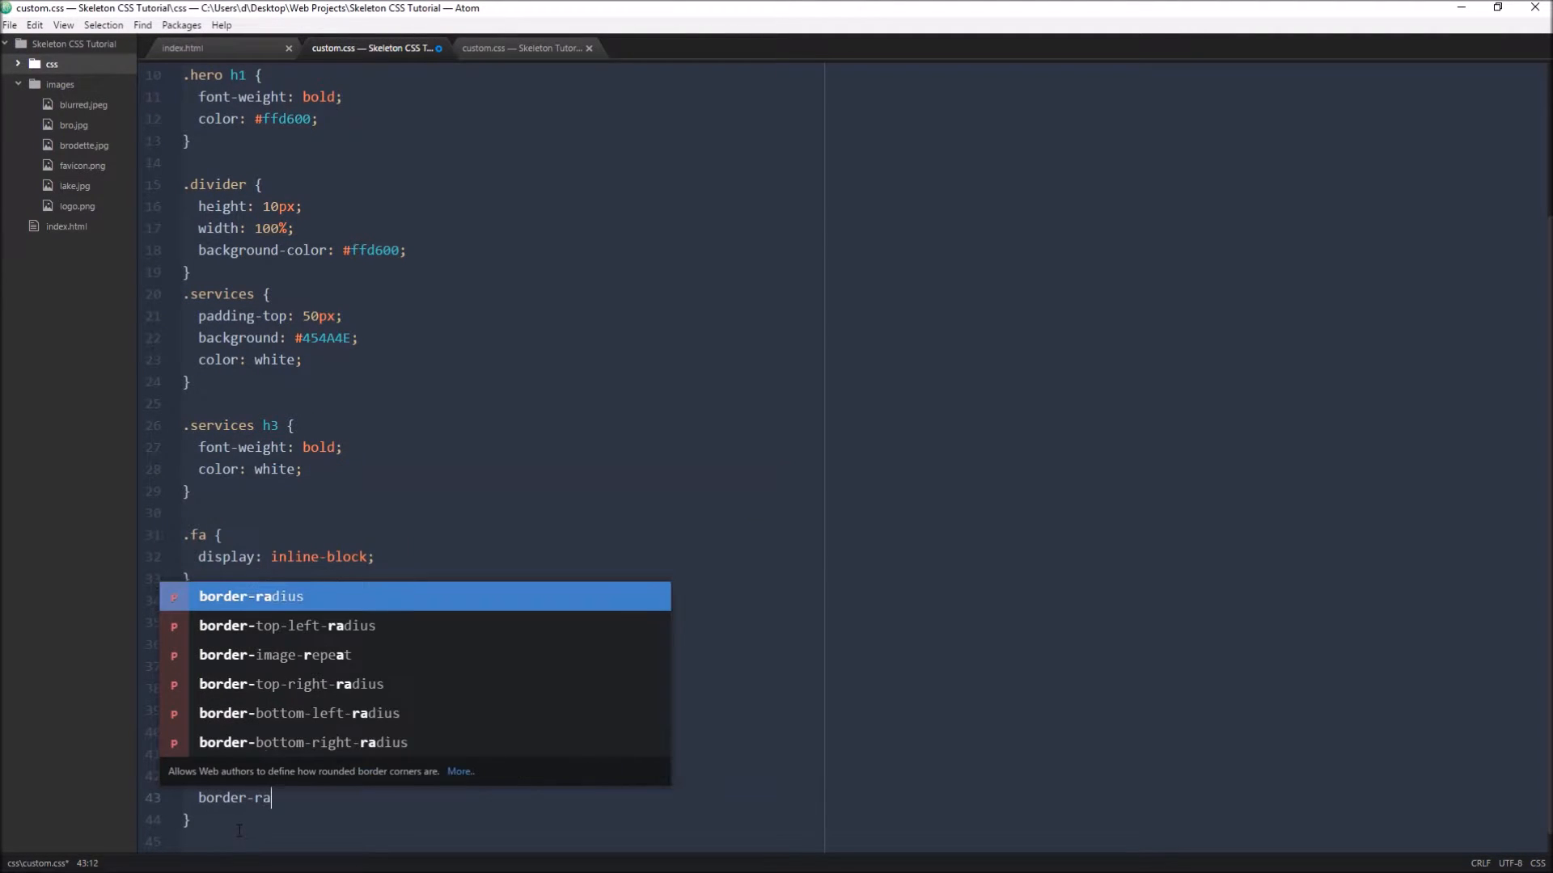
key(Tab)
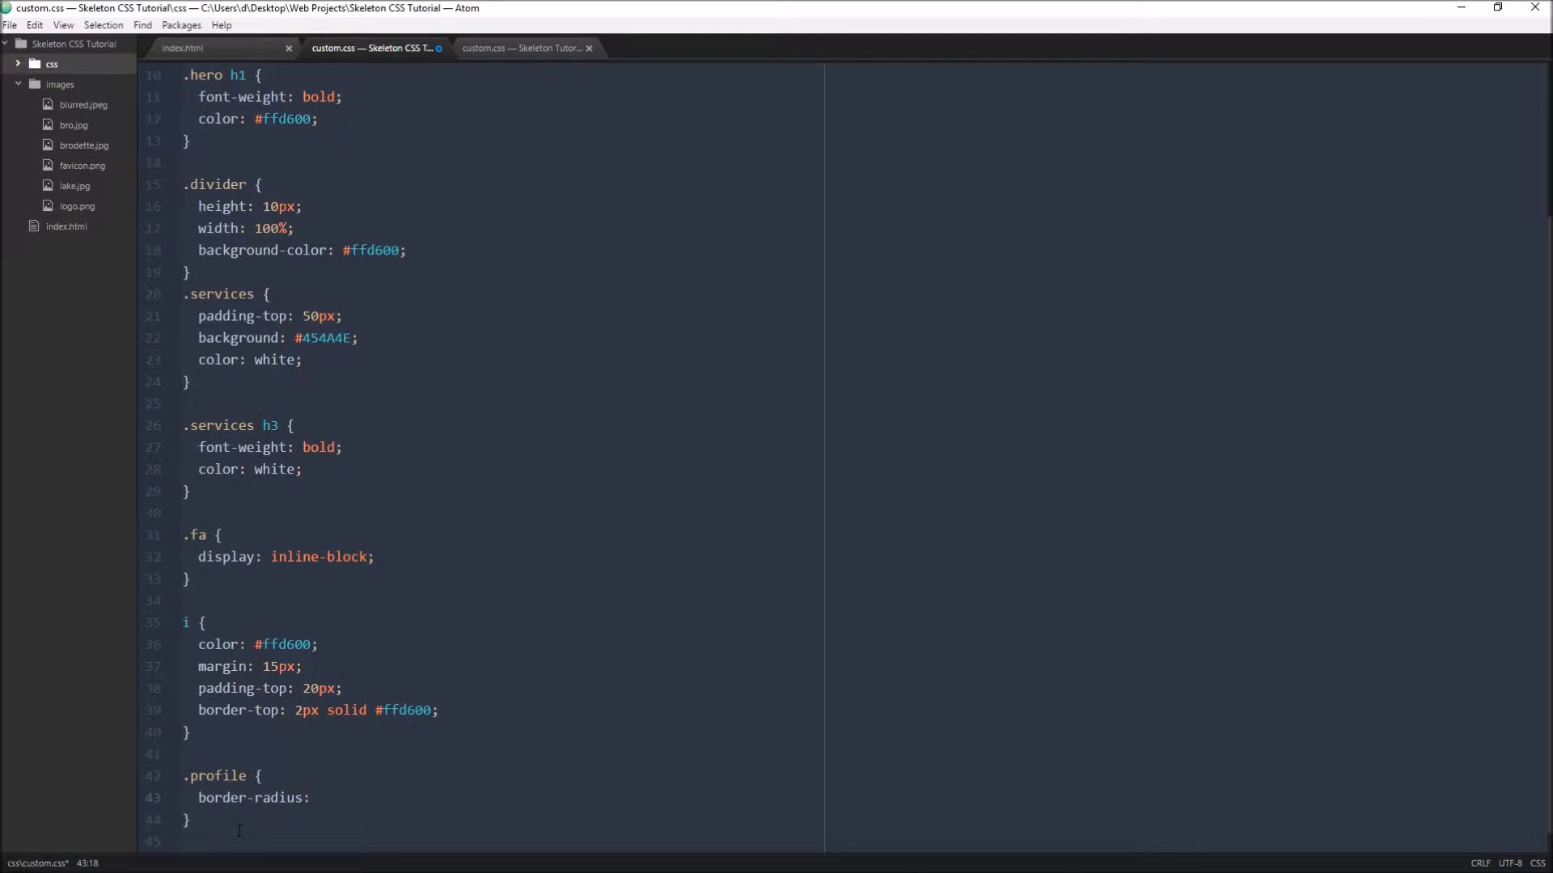
text(50%;)
key(Return)
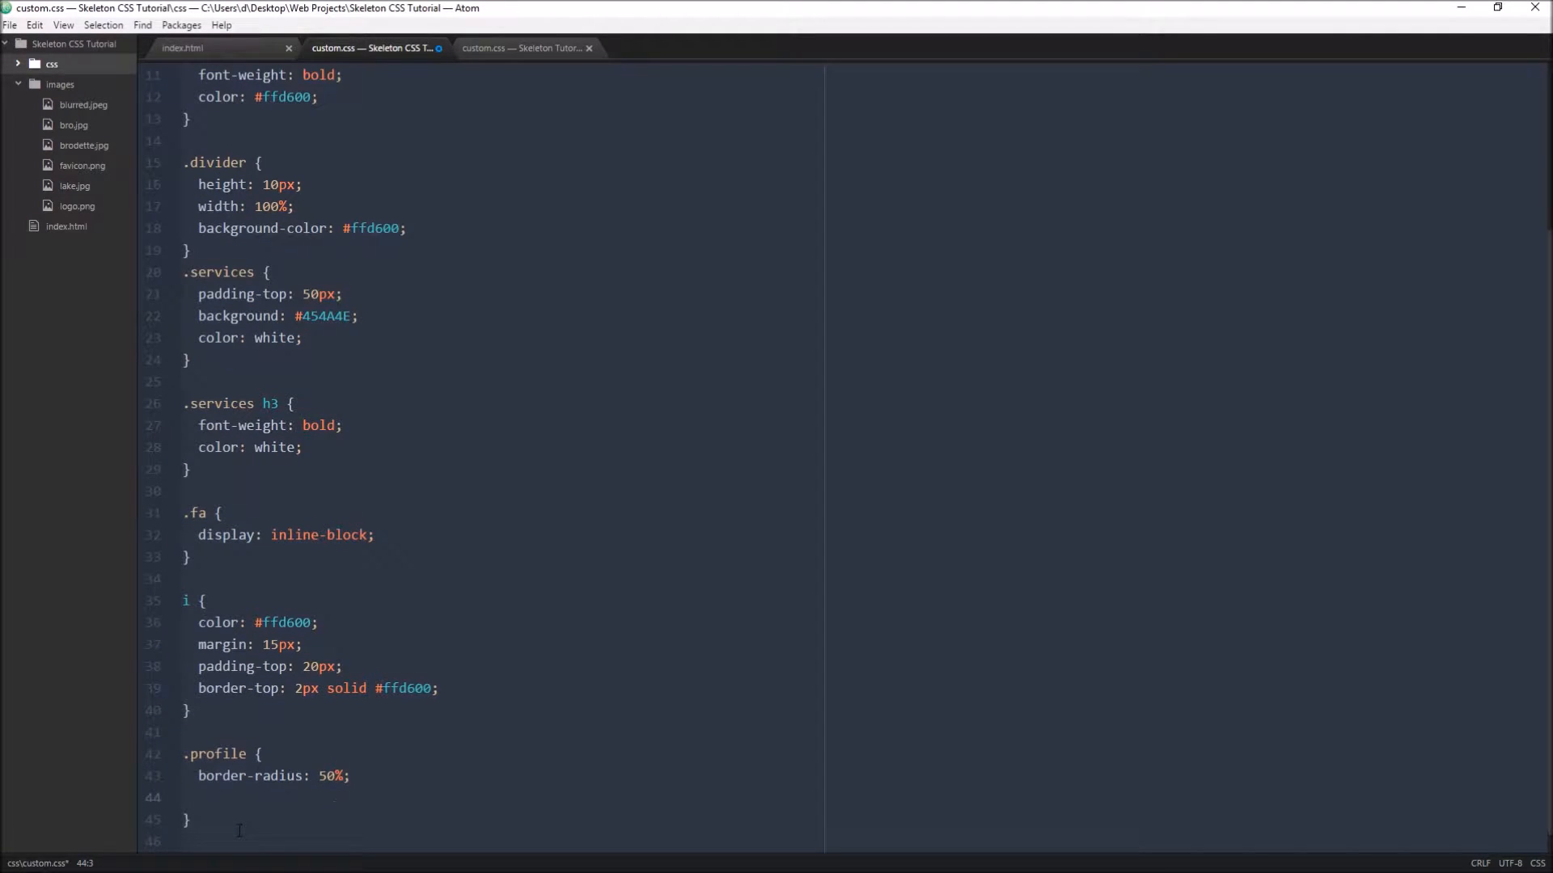
text(border)
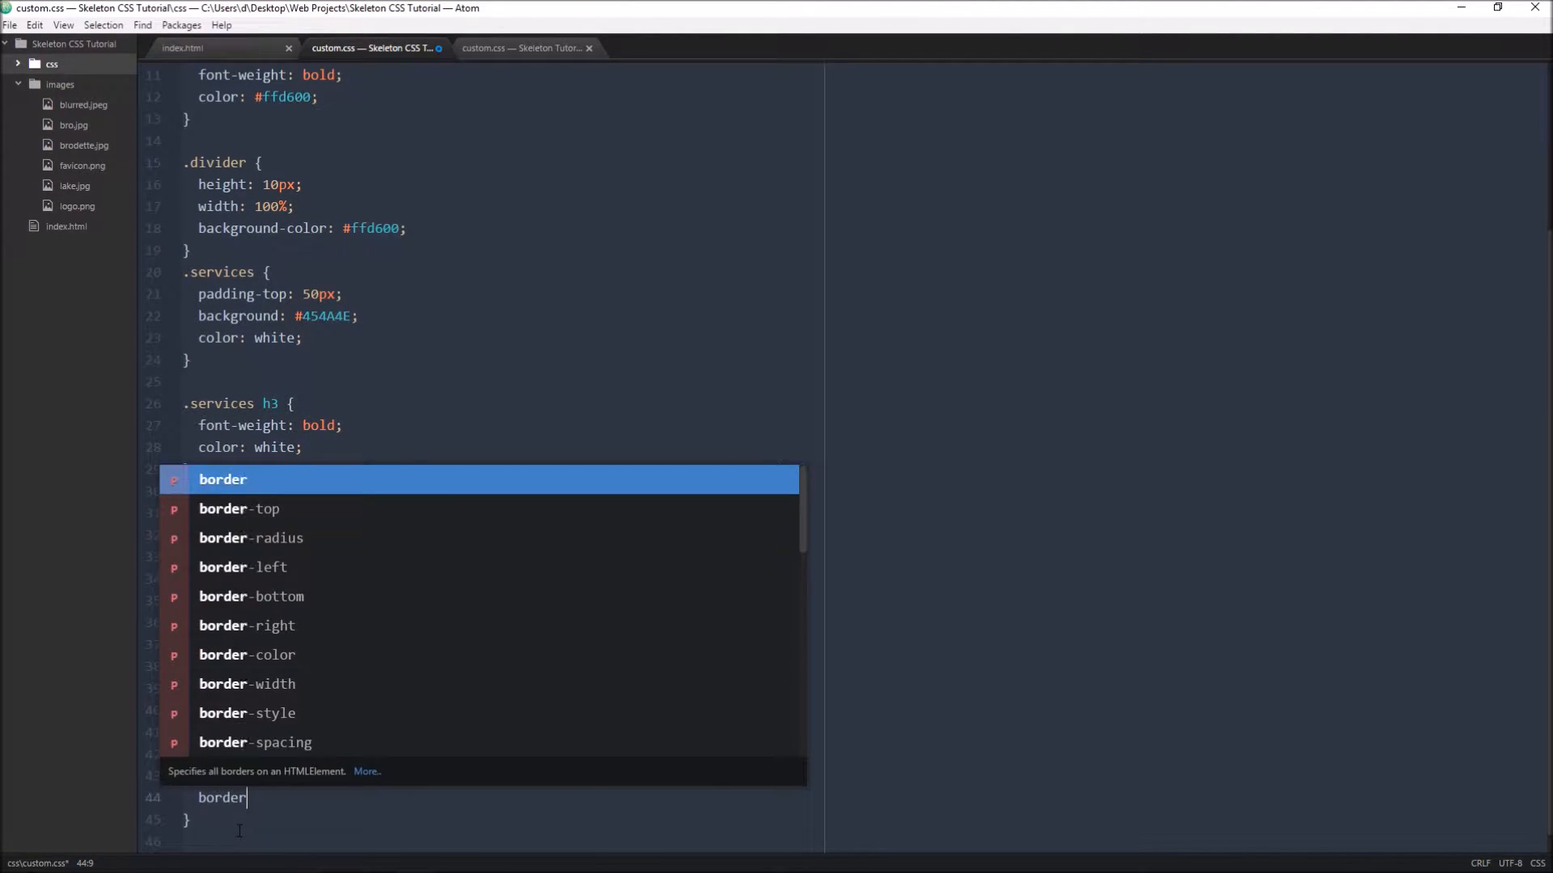
text(: 1p)
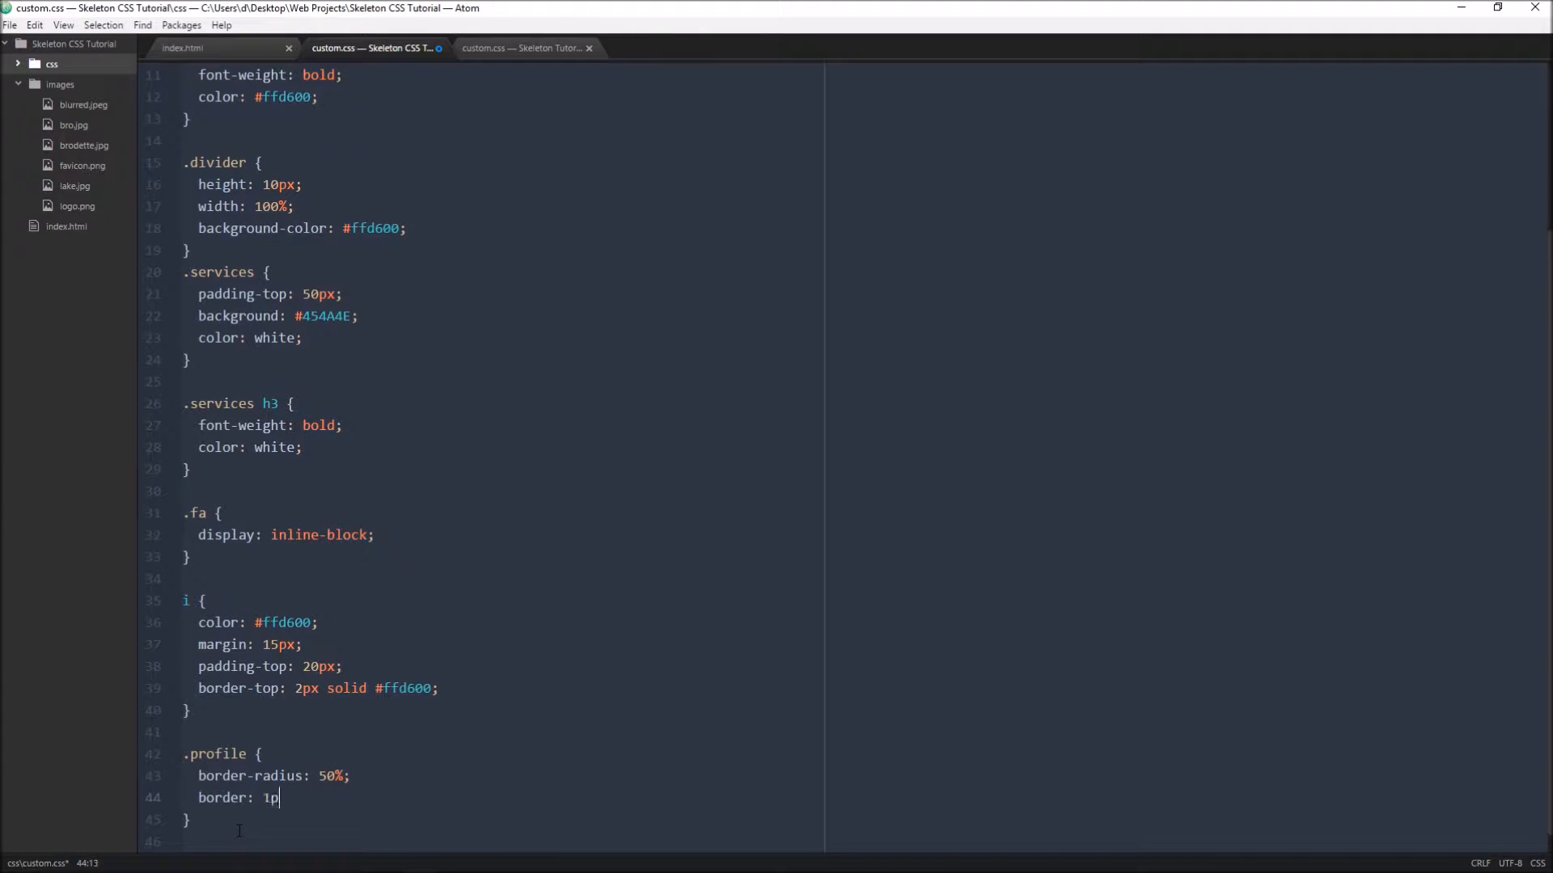
key(BackSpace)
key(BackSpace)
text(2px)
text( solid)
scroll(345, 238, up, 1)
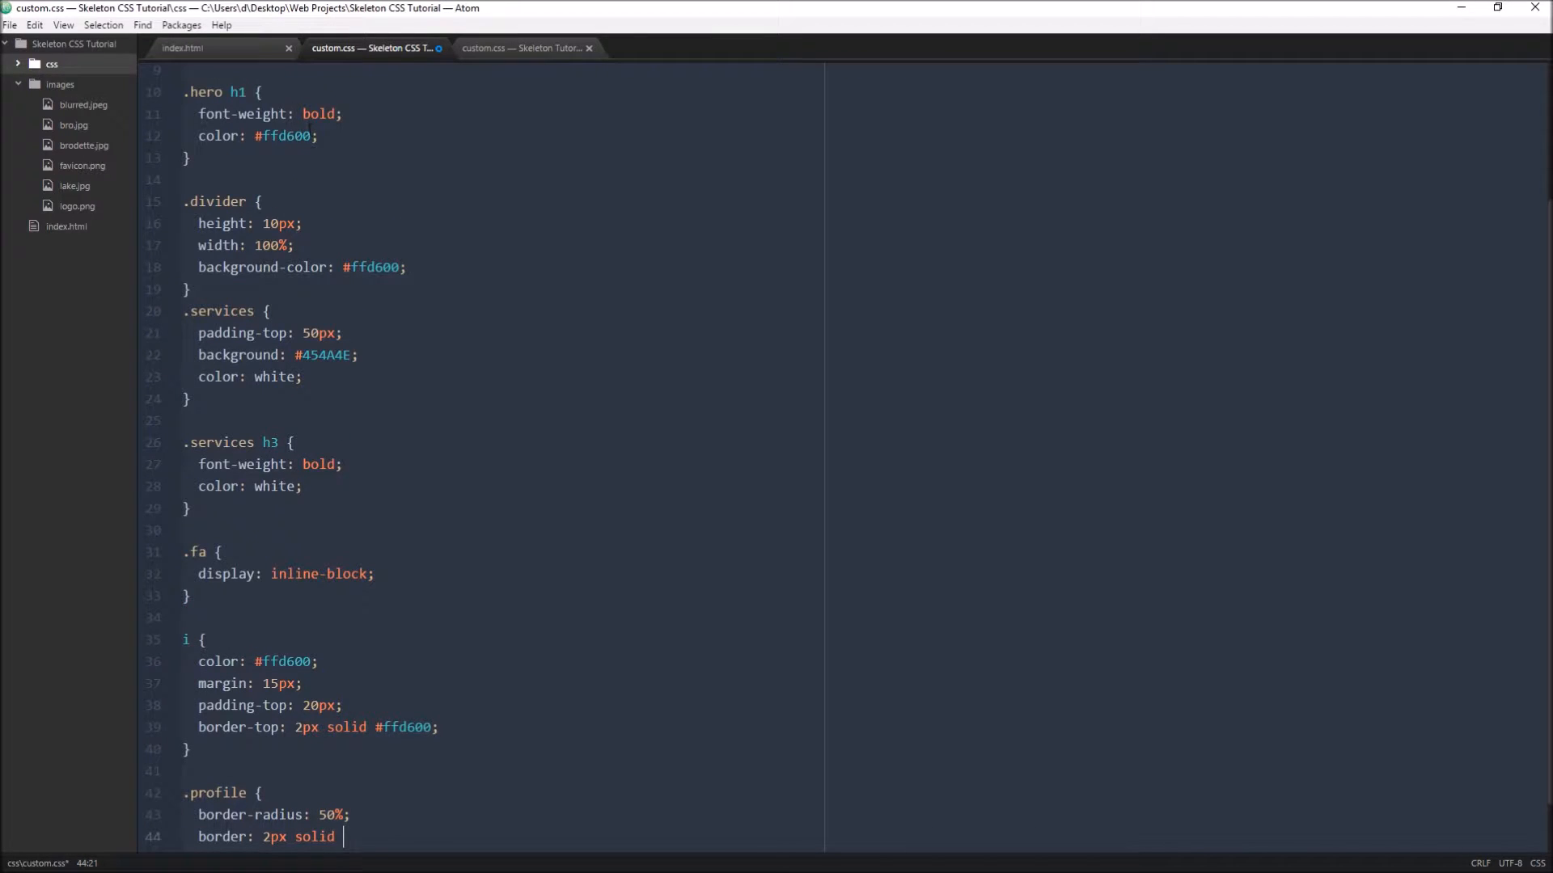
Step: Copy the yellow colour #ffd600 from line 12 into the .profile border
drag(312, 136, 260, 136)
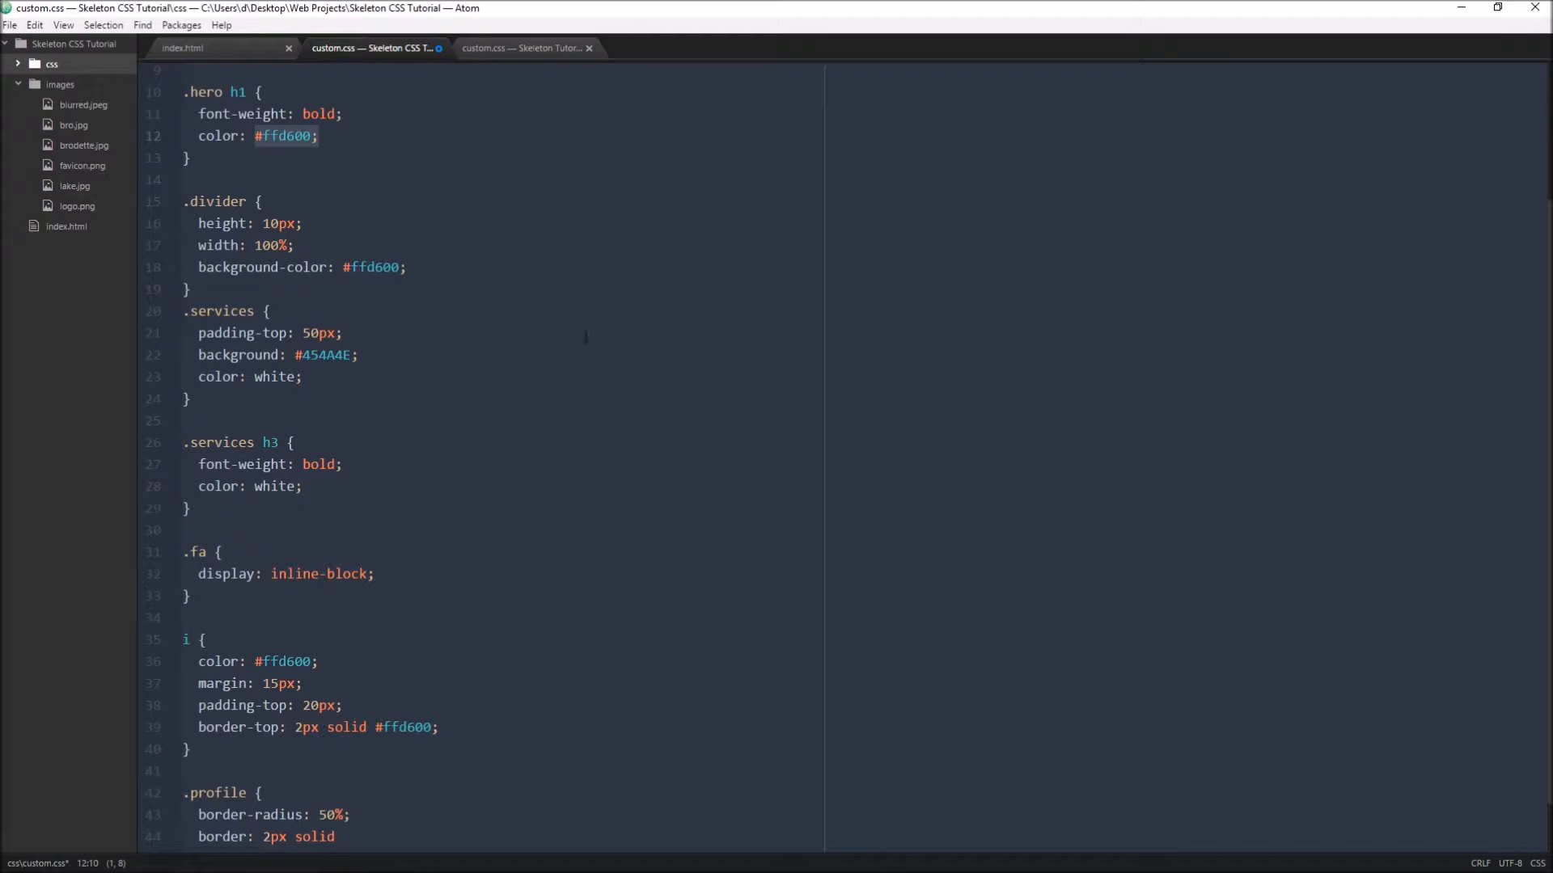
scroll(486, 461, down, 1)
click(359, 797)
text(#ffd600;)
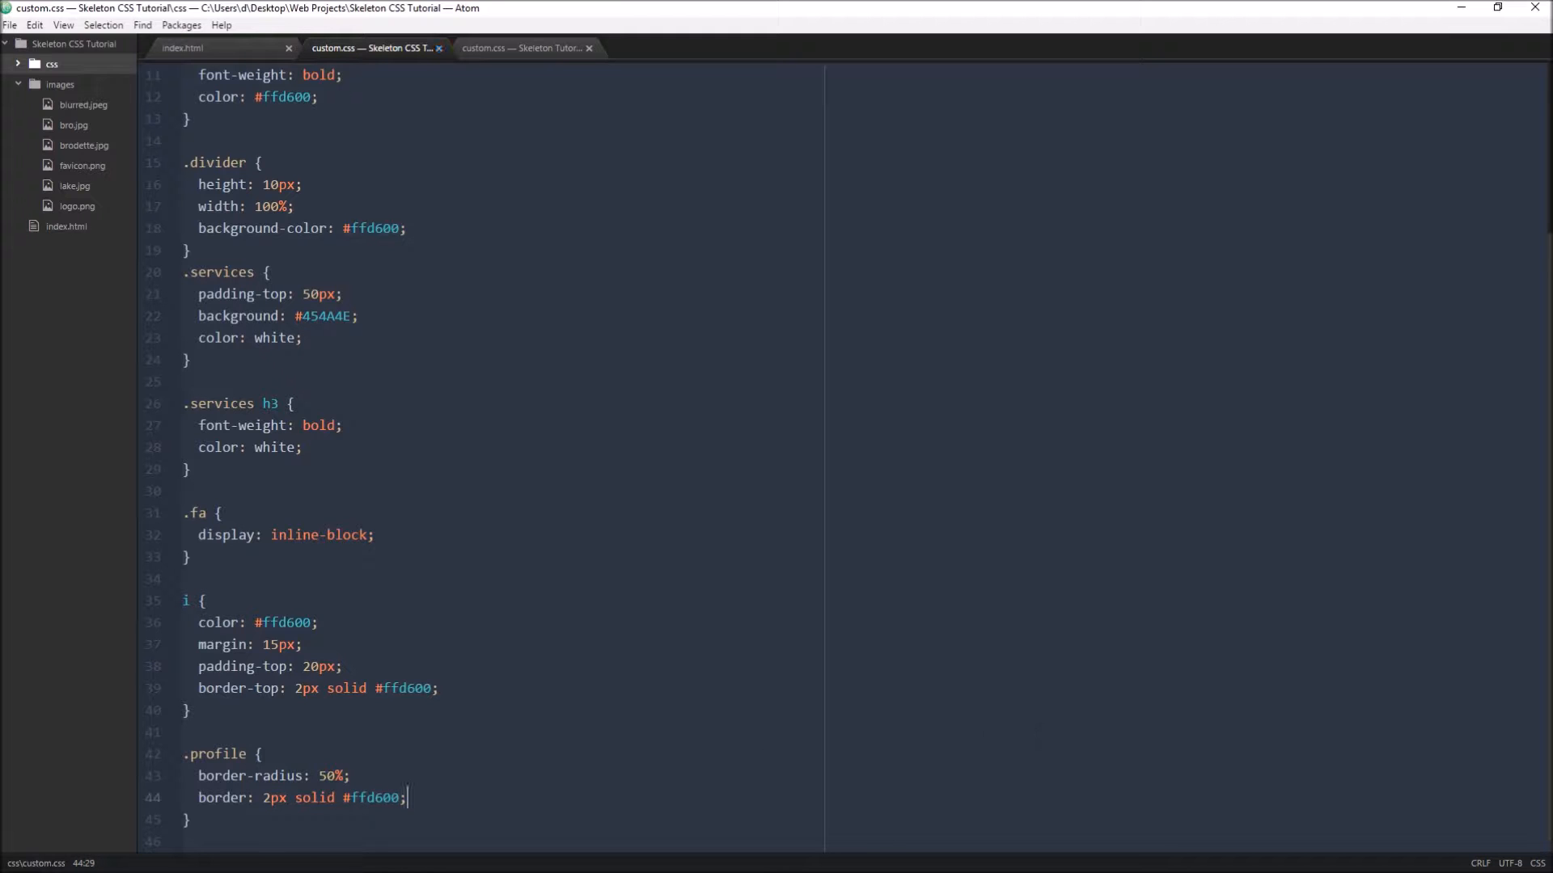
Step: Change the icons' border-top to 3px and check the round yellow-bordered photo in Chrome's preview
click(454, 859)
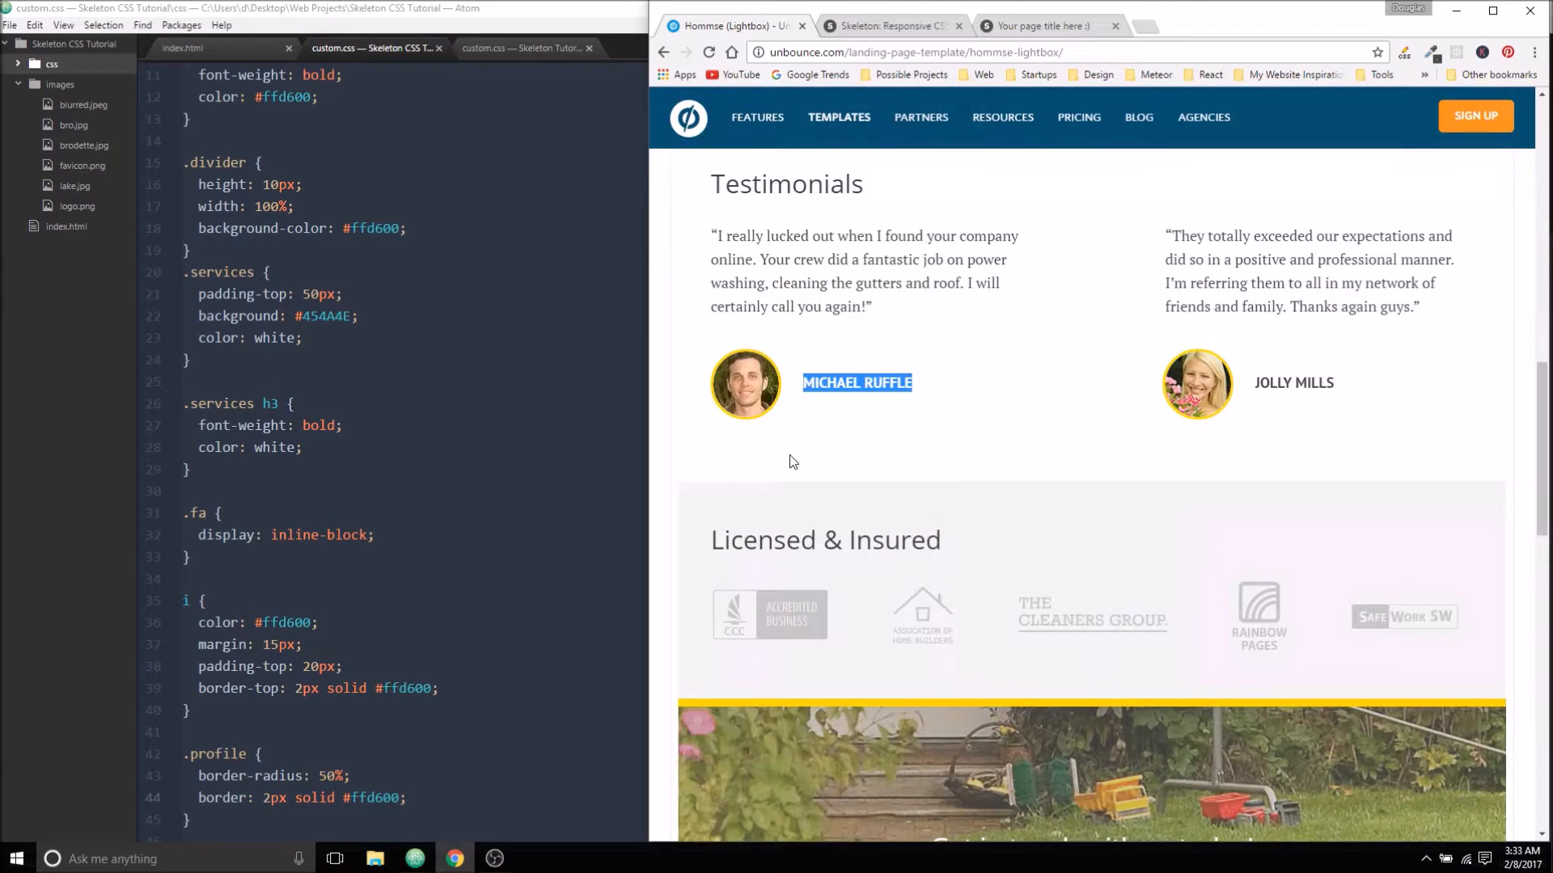
scroll(994, 570, down, 5)
scroll(971, 558, up, 4)
click(1037, 26)
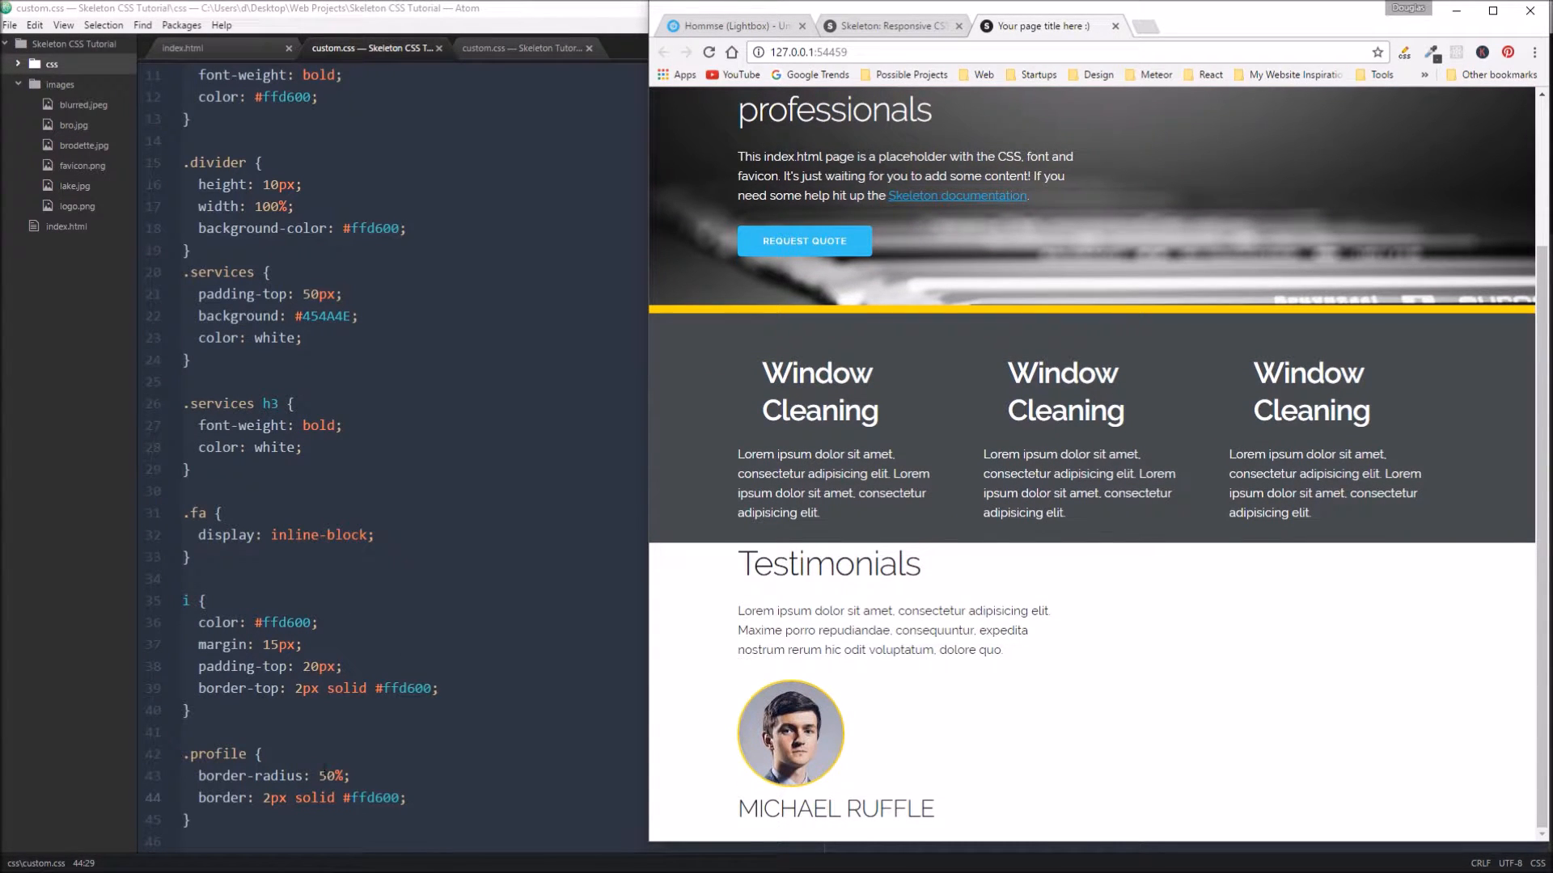
click(303, 688)
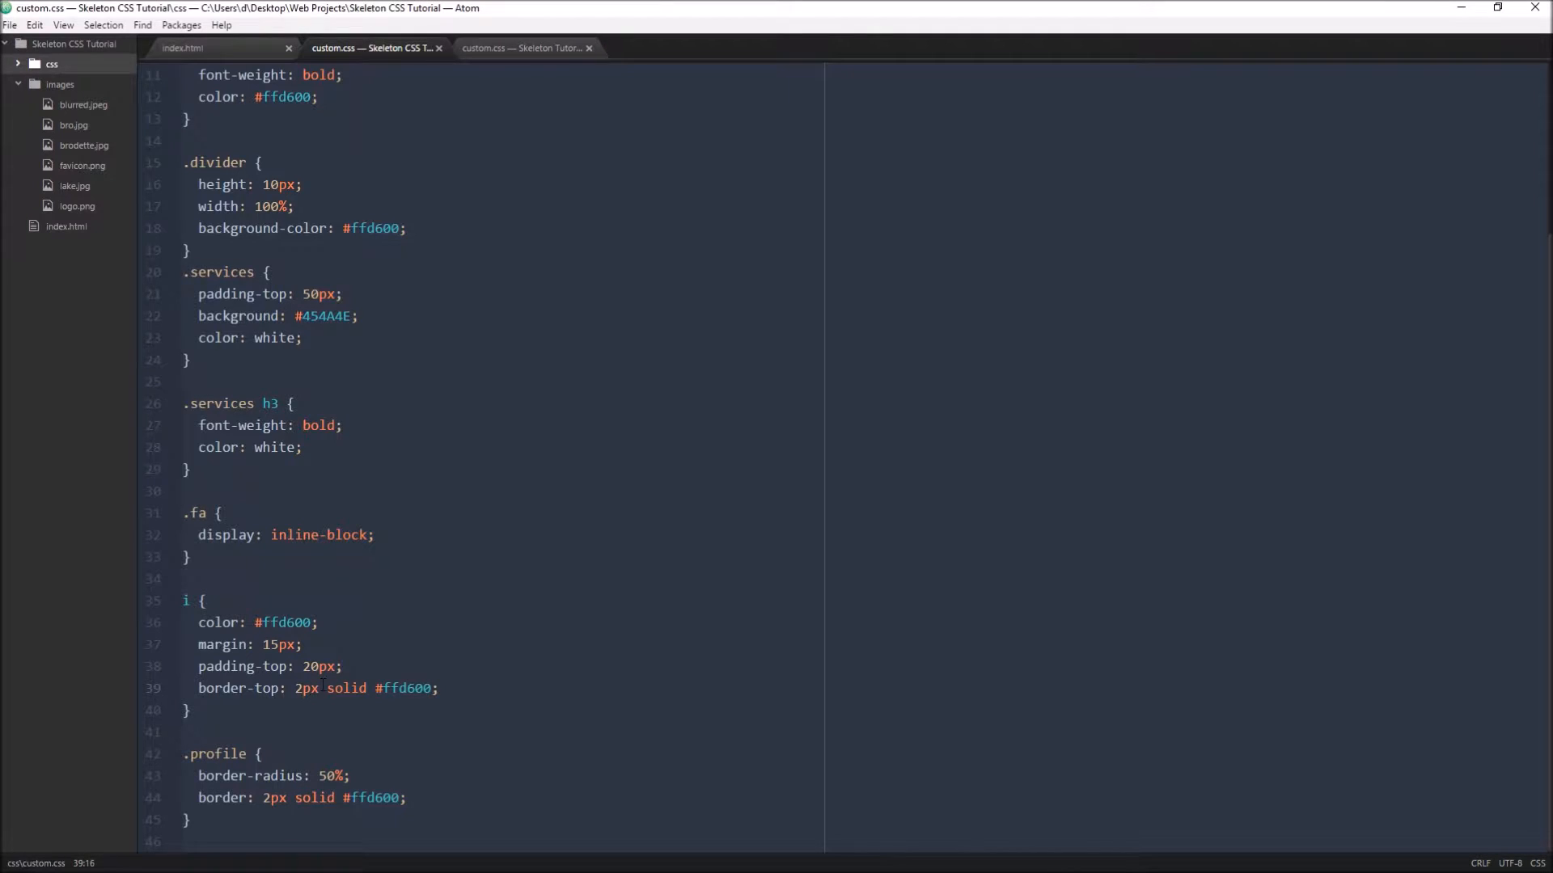
key(BackSpace)
text(3)
click(455, 860)
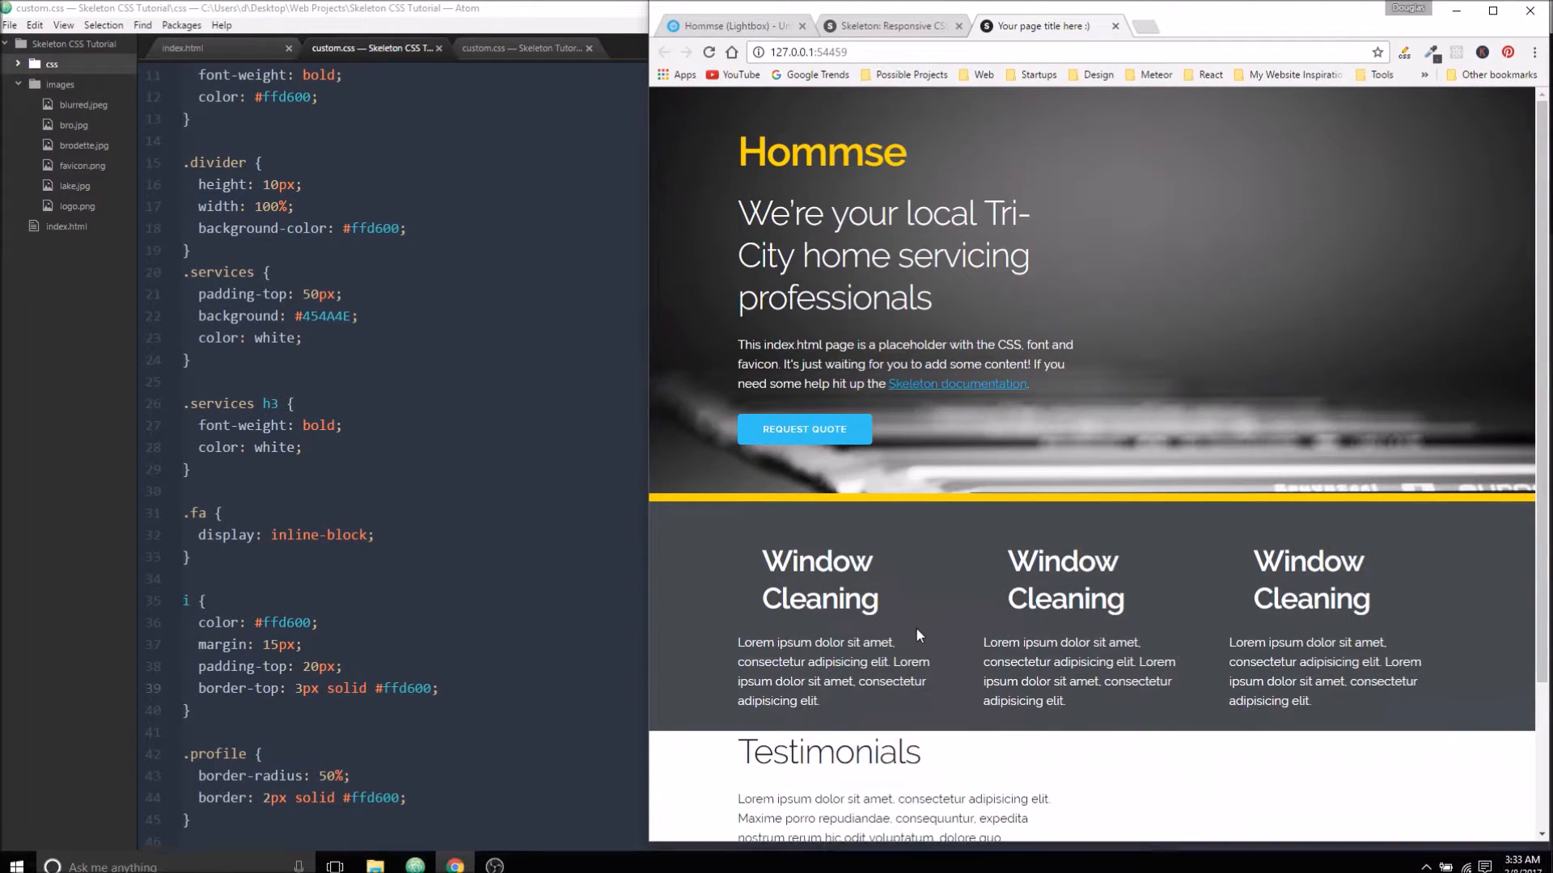
scroll(917, 627, down, 2)
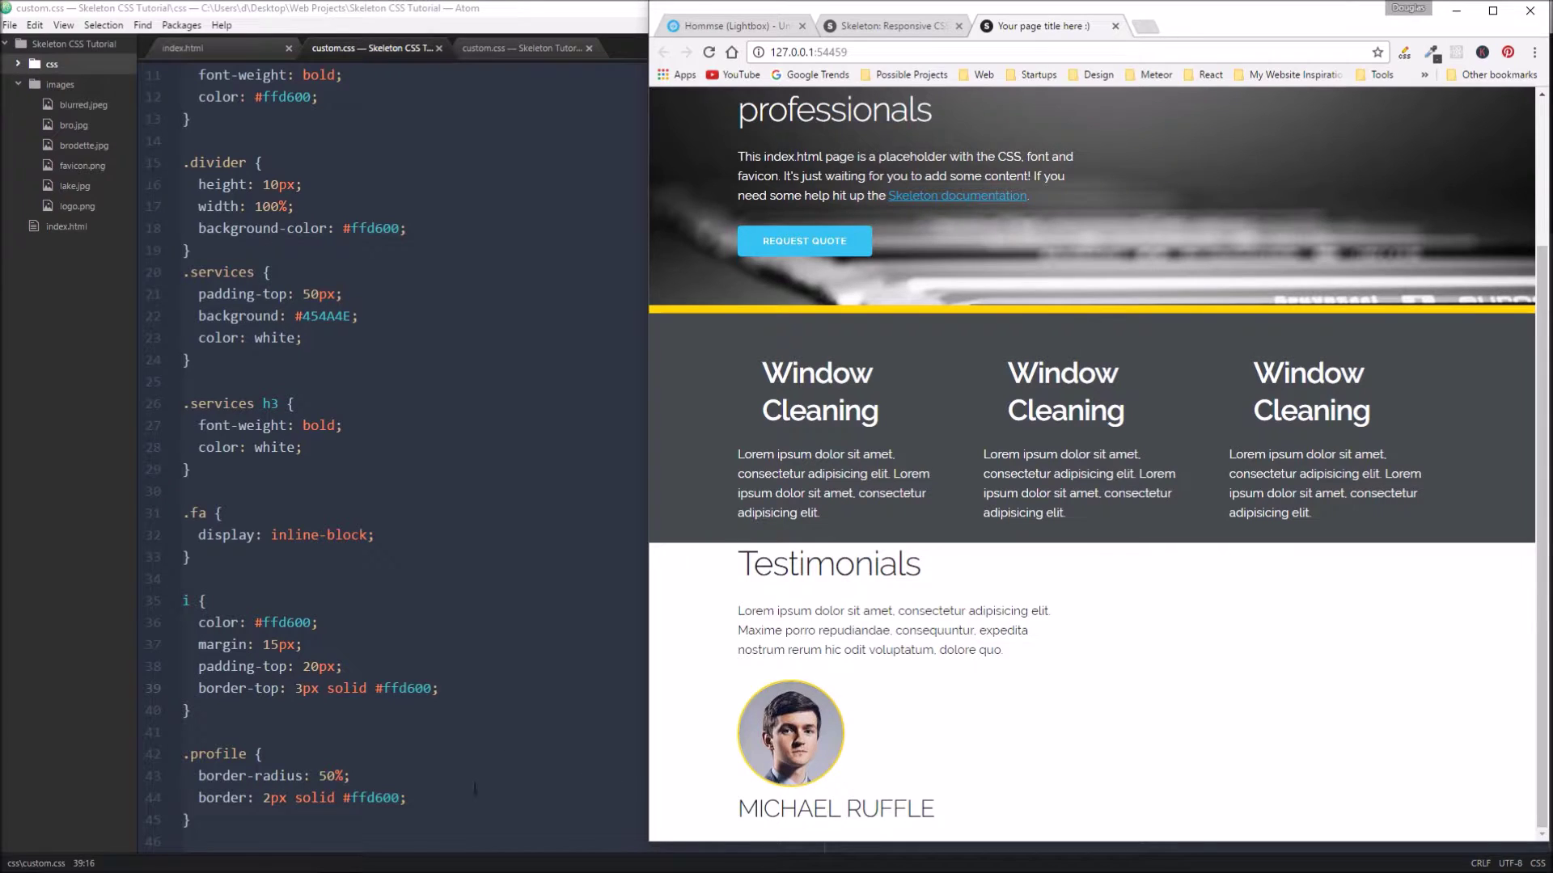
key(alt+Tab)
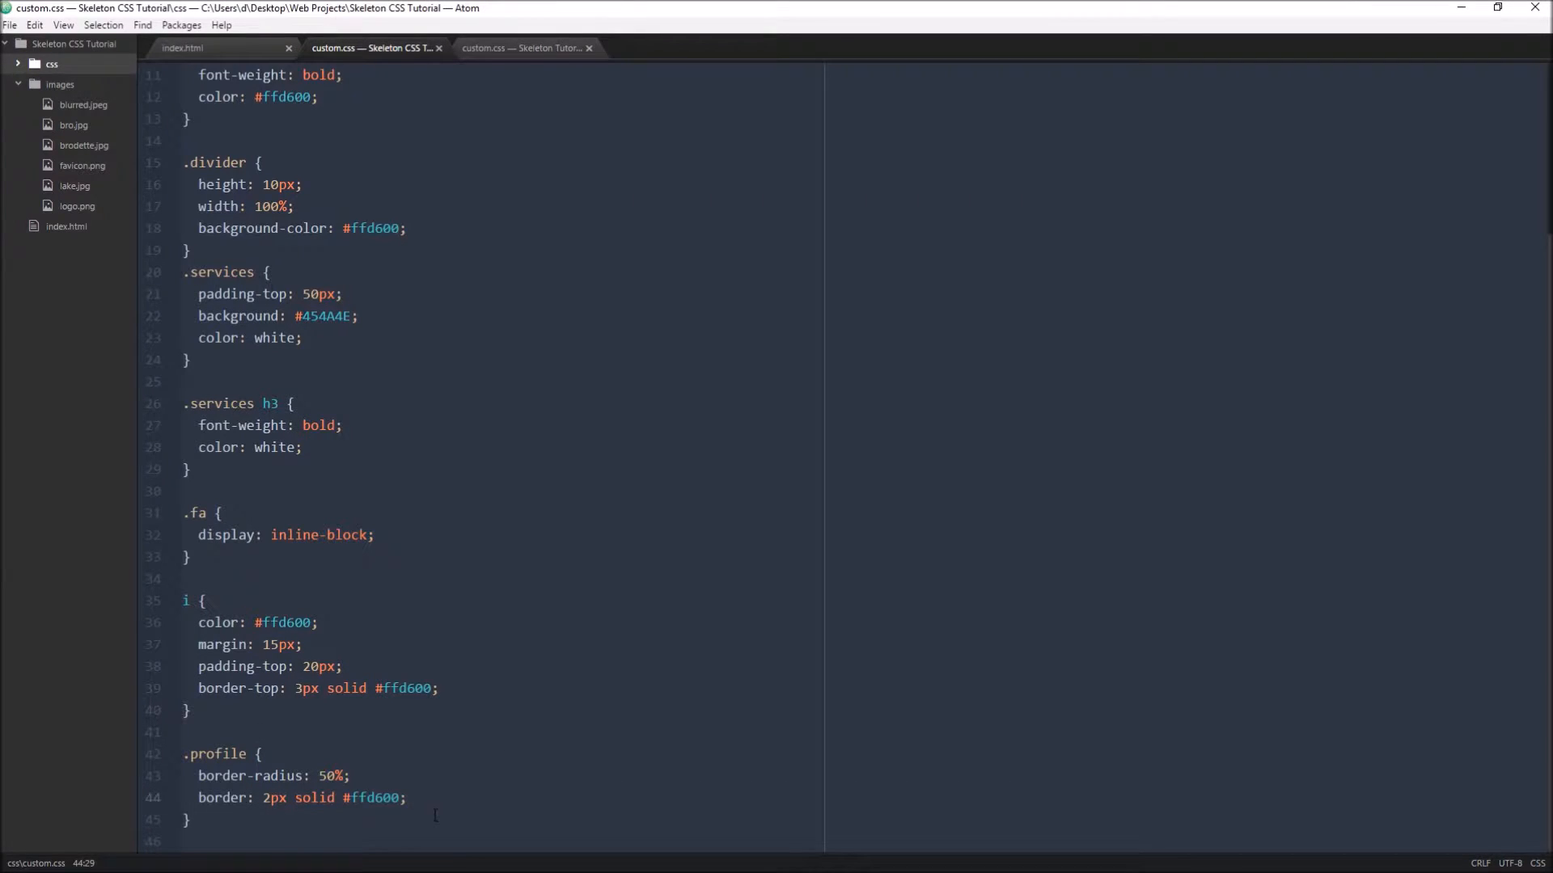
Step: Add margin: 0 auto to the .profile rule, save, and check the preview
key(Return)
text(margin: )
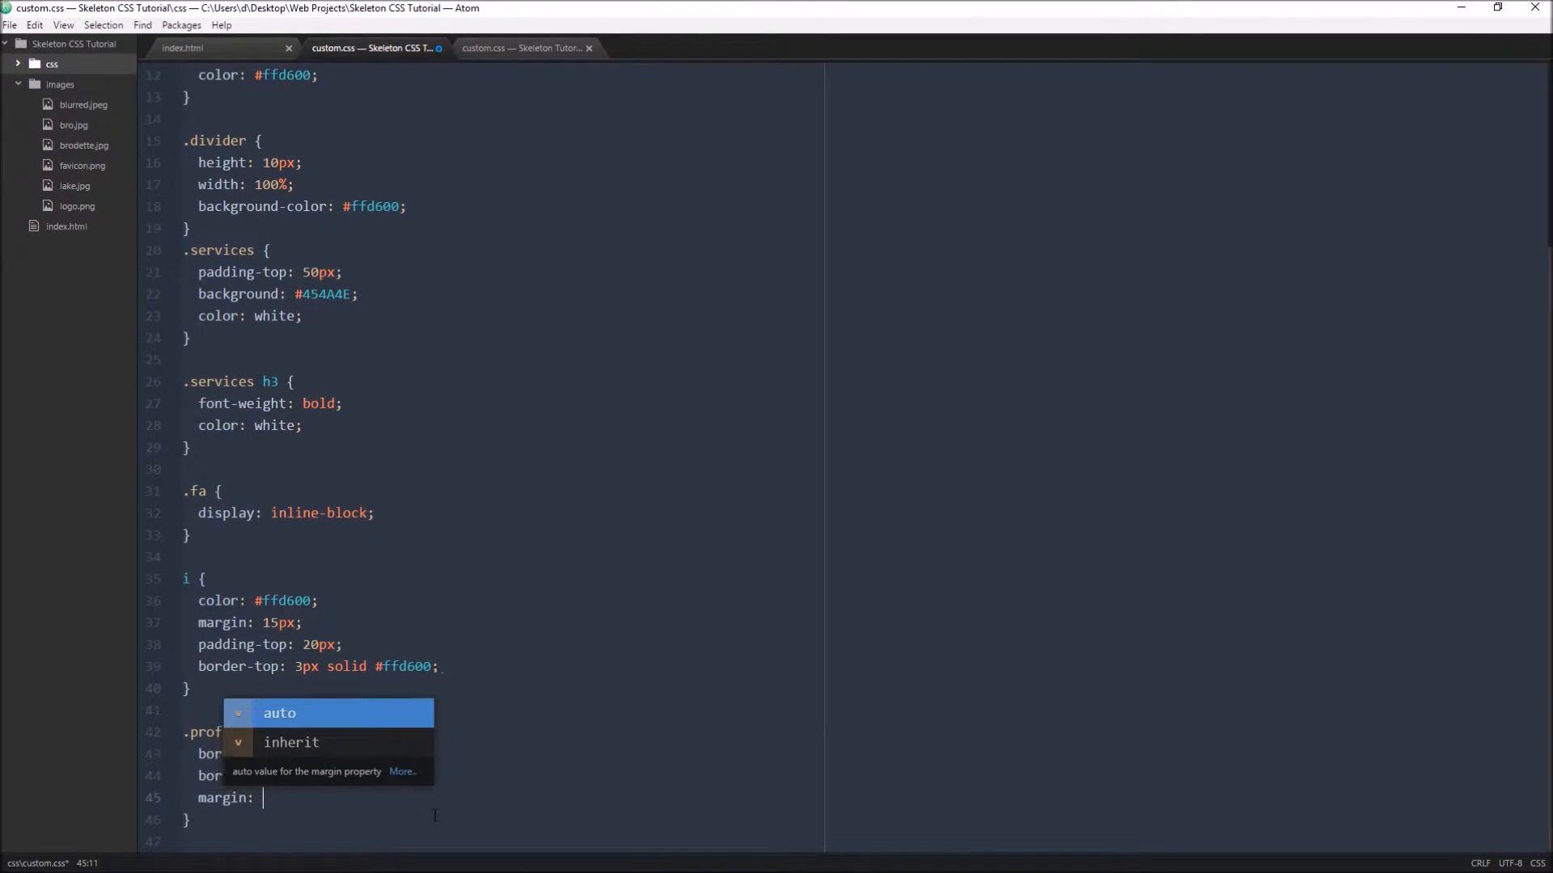
text(auto;)
key(Return)
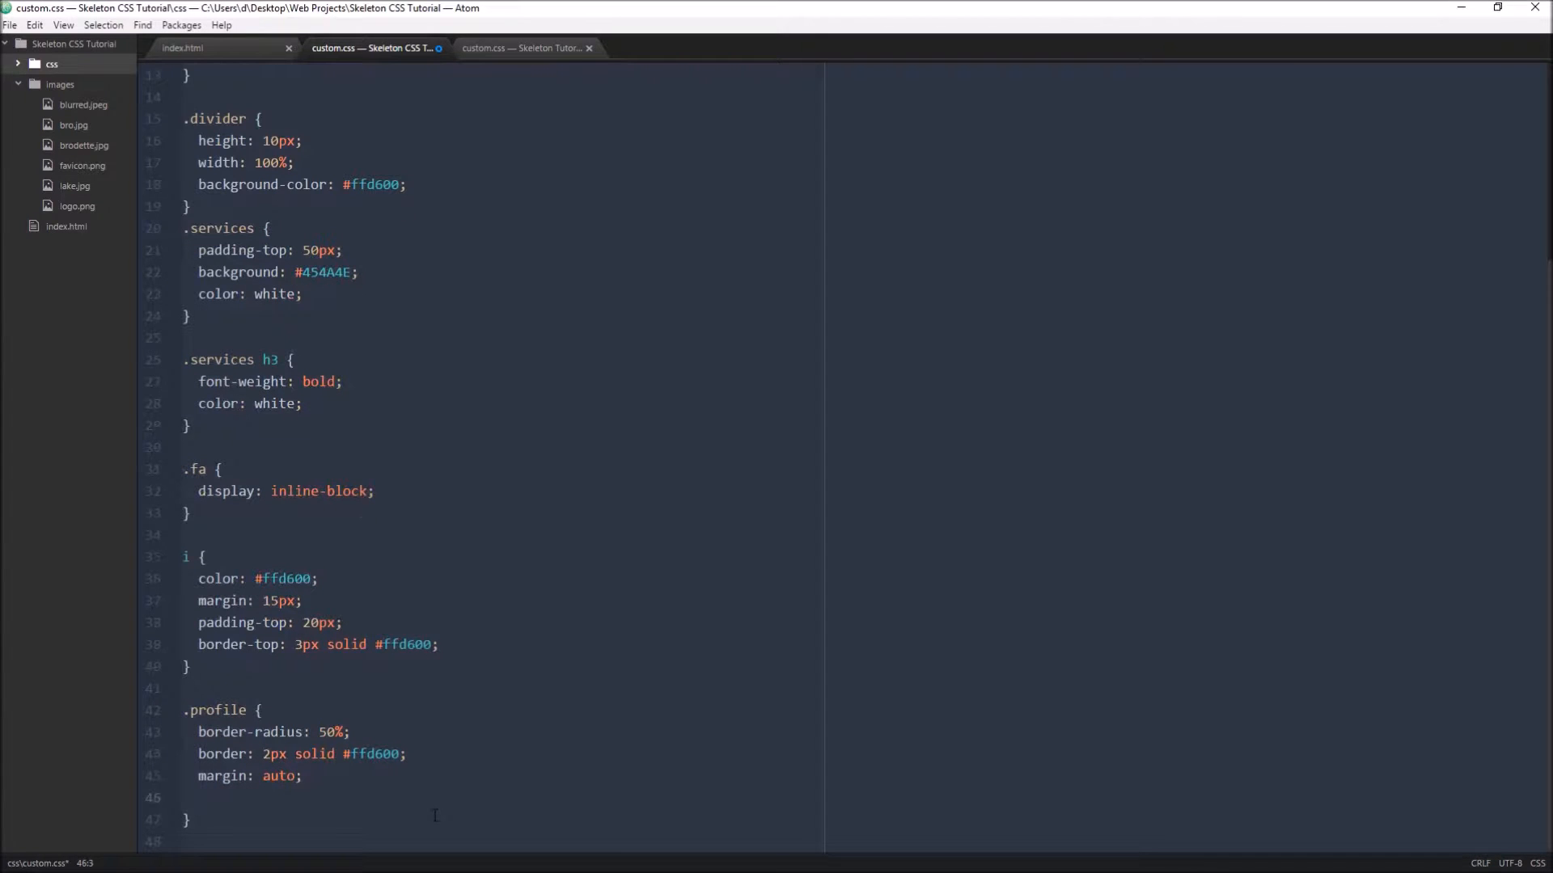
key(super)
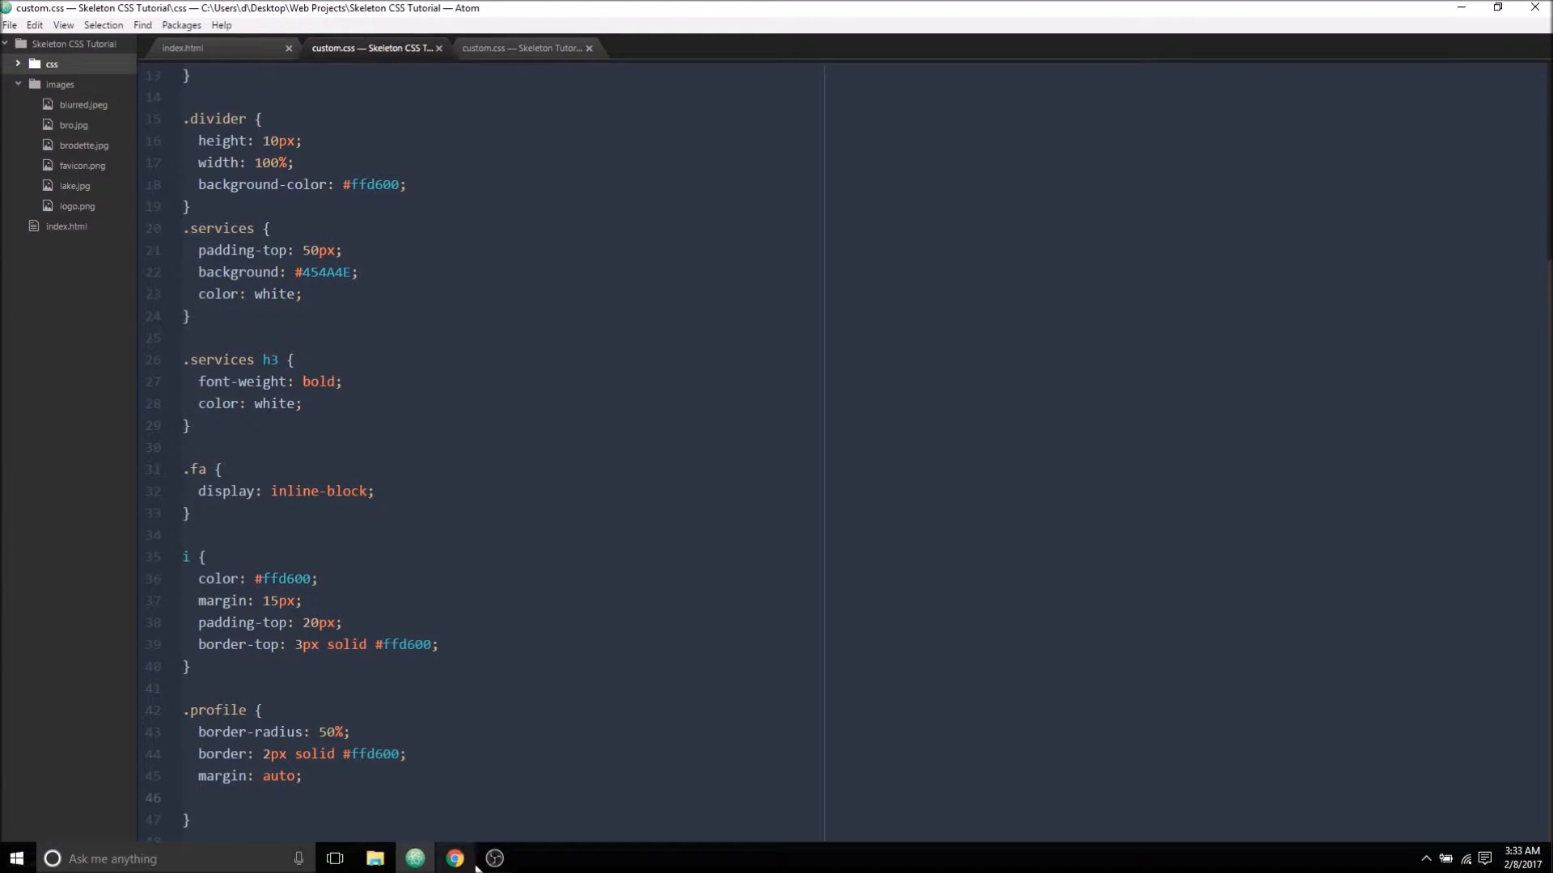
click(453, 859)
scroll(853, 634, down, 3)
scroll(852, 635, down, 2)
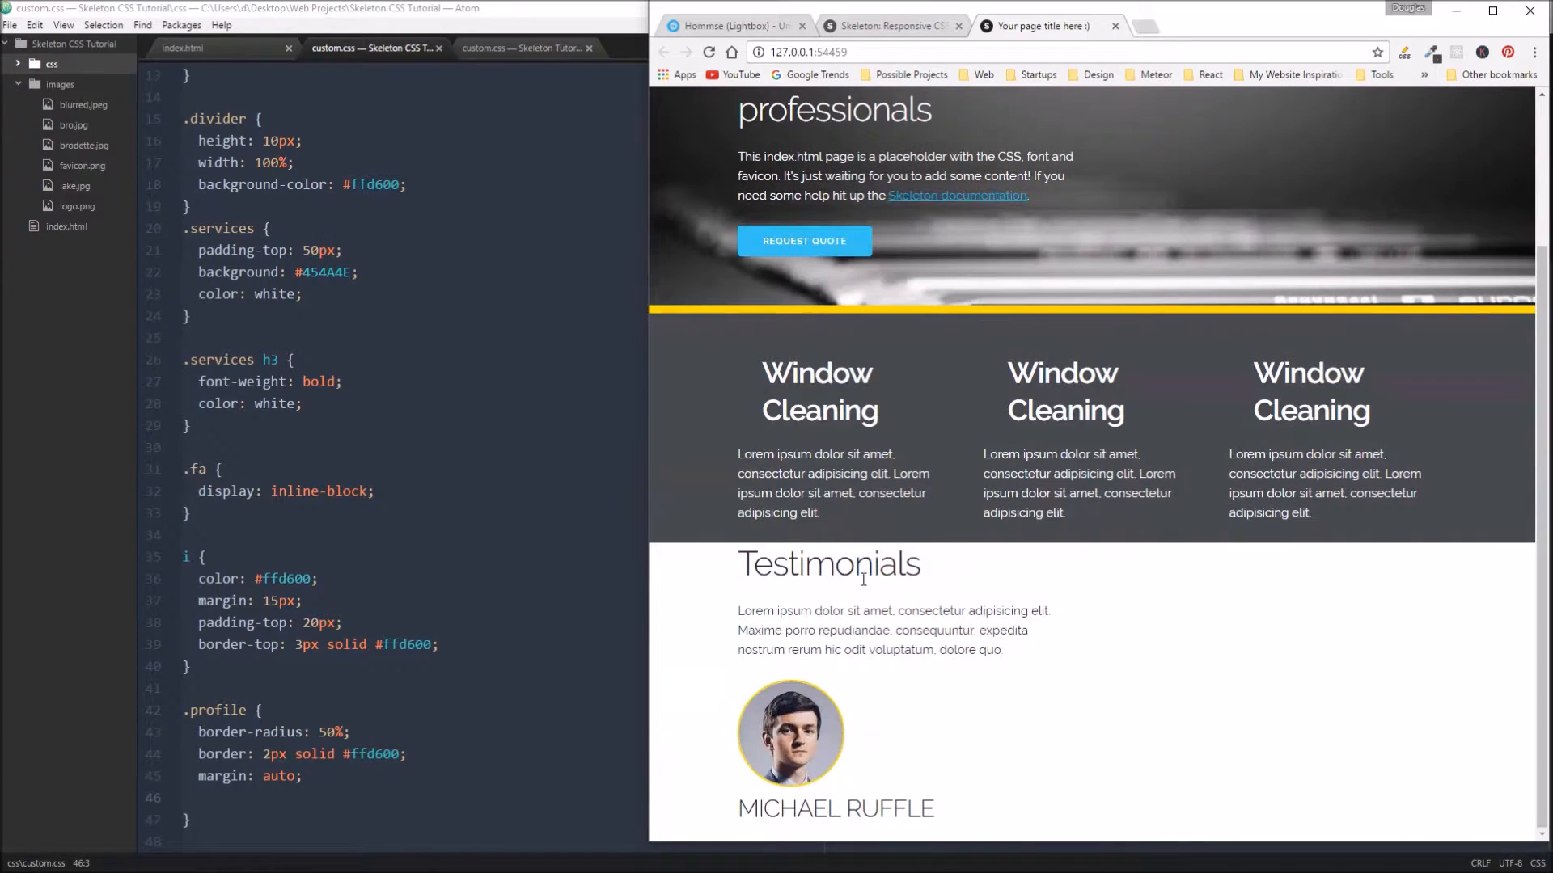
scroll(853, 635, up, 2)
scroll(853, 634, down, 2)
Step: Revisit the margin line in the stylesheet, then bring up the reference Hommse testimonials page
click(74, 859)
drag(304, 777, 238, 777)
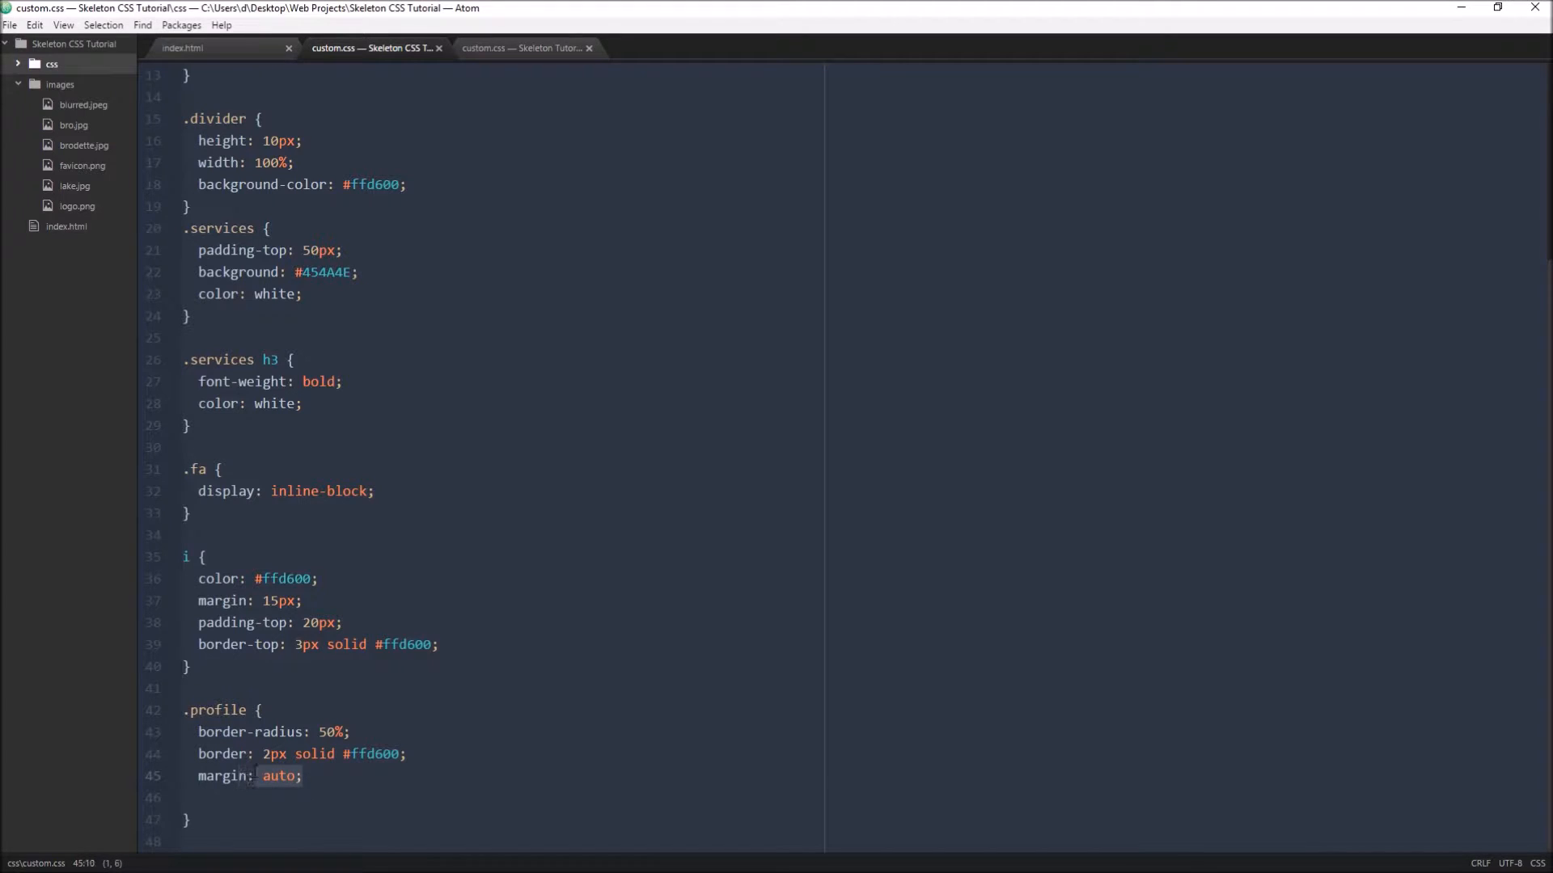
click(264, 776)
text(0)
click(454, 859)
scroll(942, 599, down, 2)
scroll(970, 668, up, 4)
scroll(998, 759, down, 4)
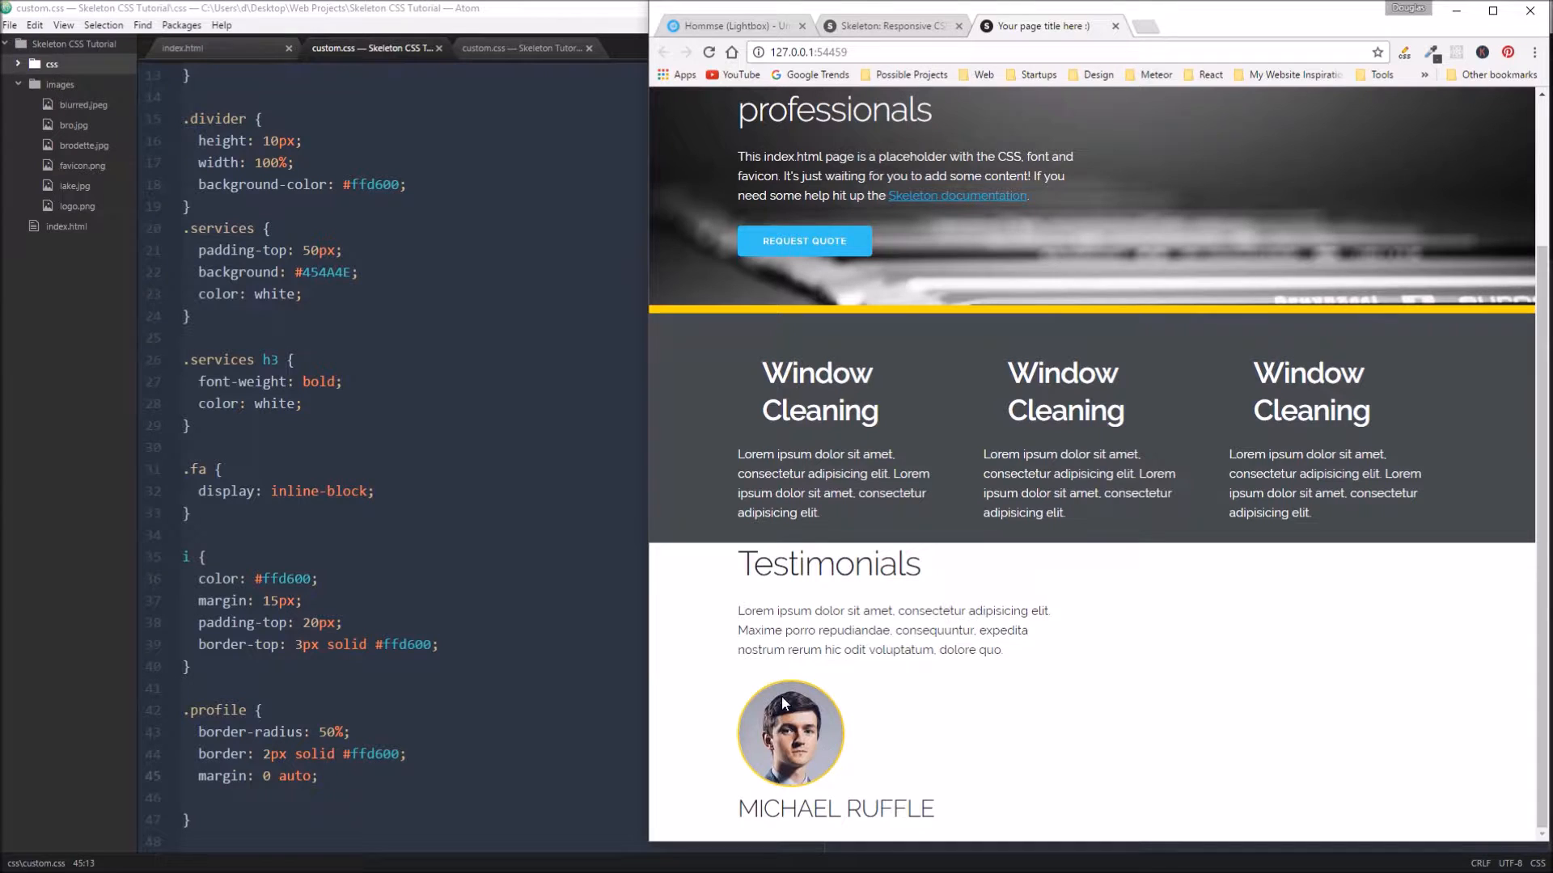
click(735, 26)
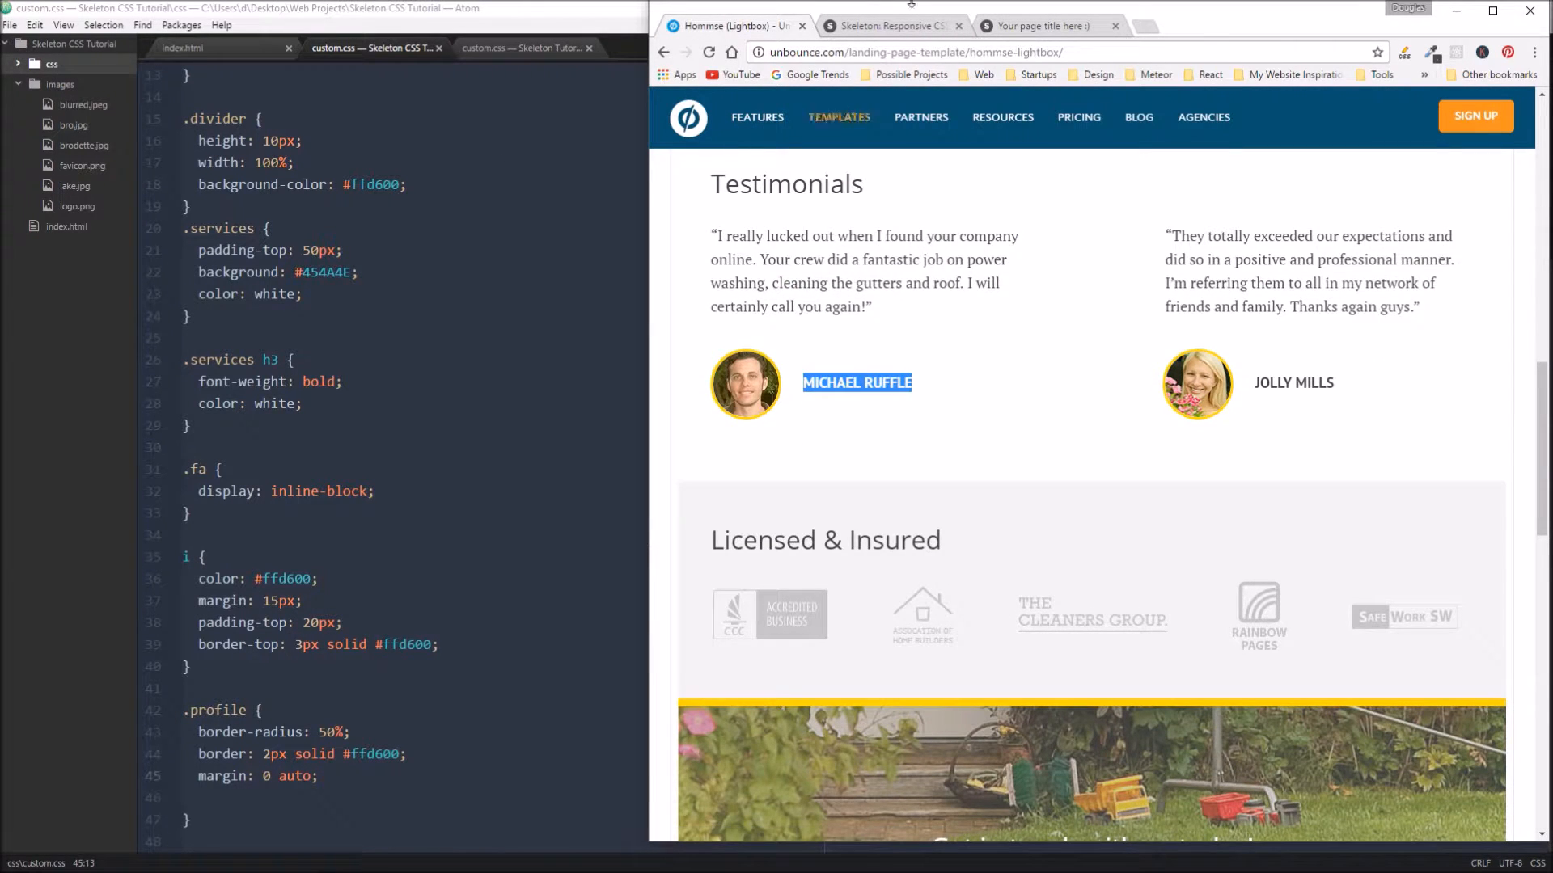
Step: Find the .u-pull-left float utility in the Skeleton docs, comparing with Hommse, and return to Atom
click(891, 26)
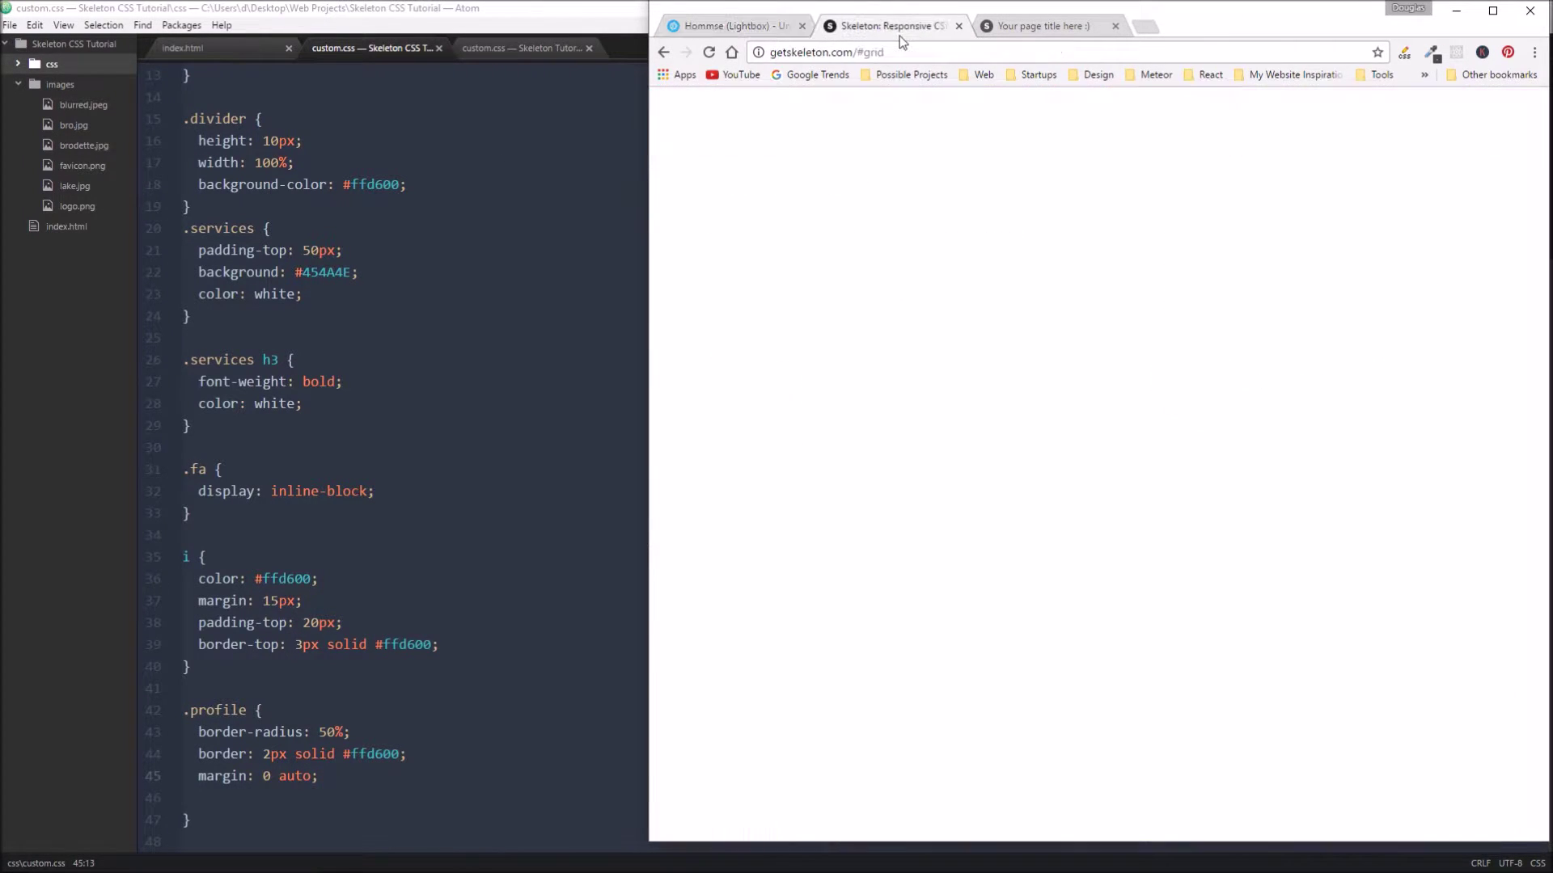
click(720, 26)
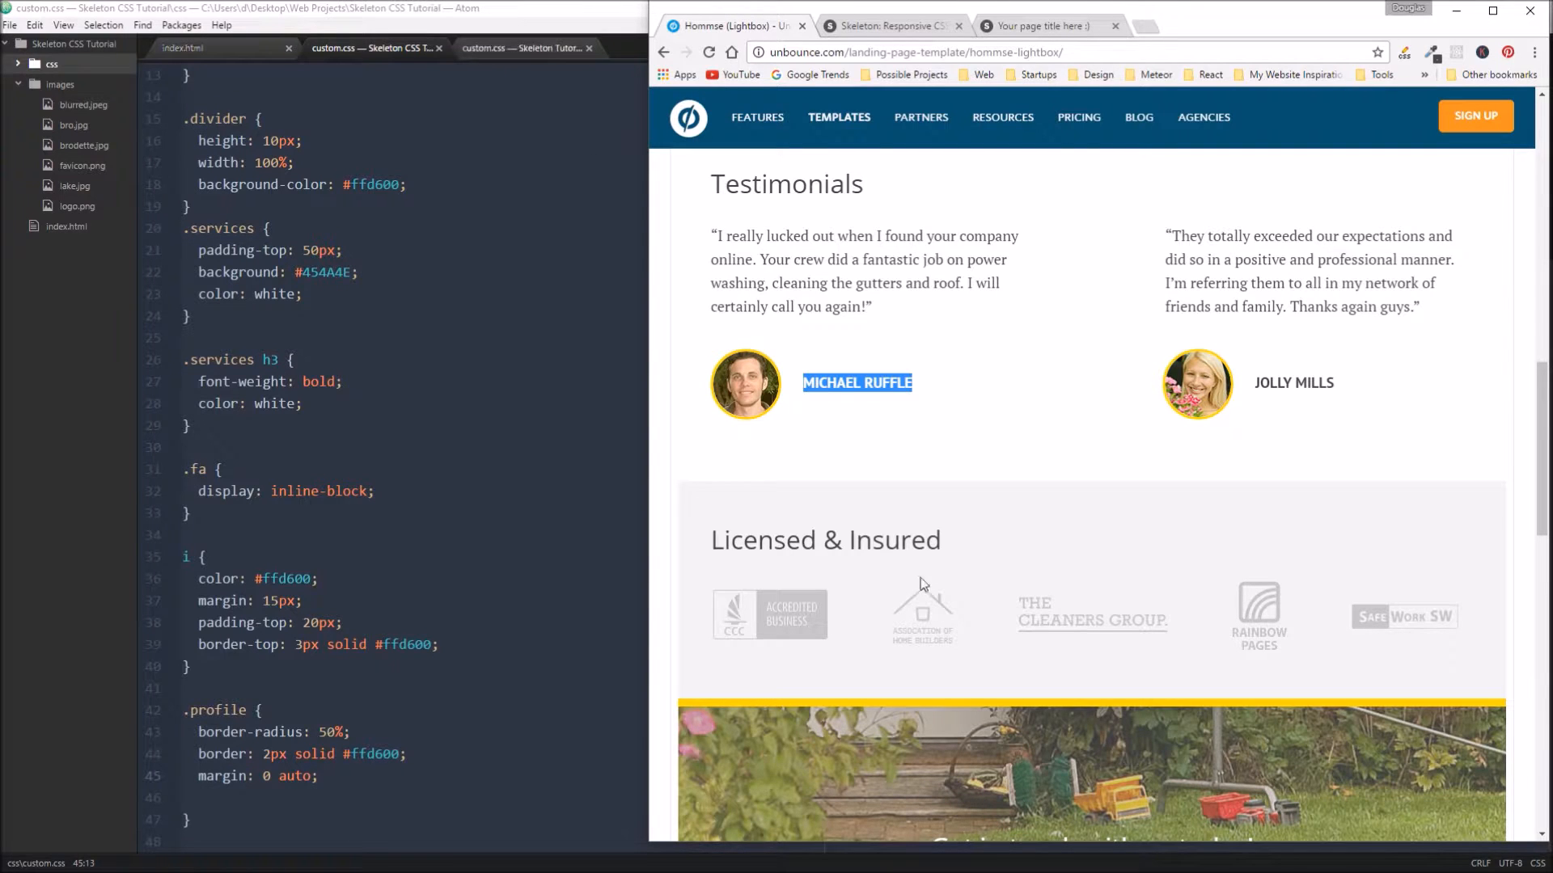
click(879, 26)
scroll(1068, 364, down, 5)
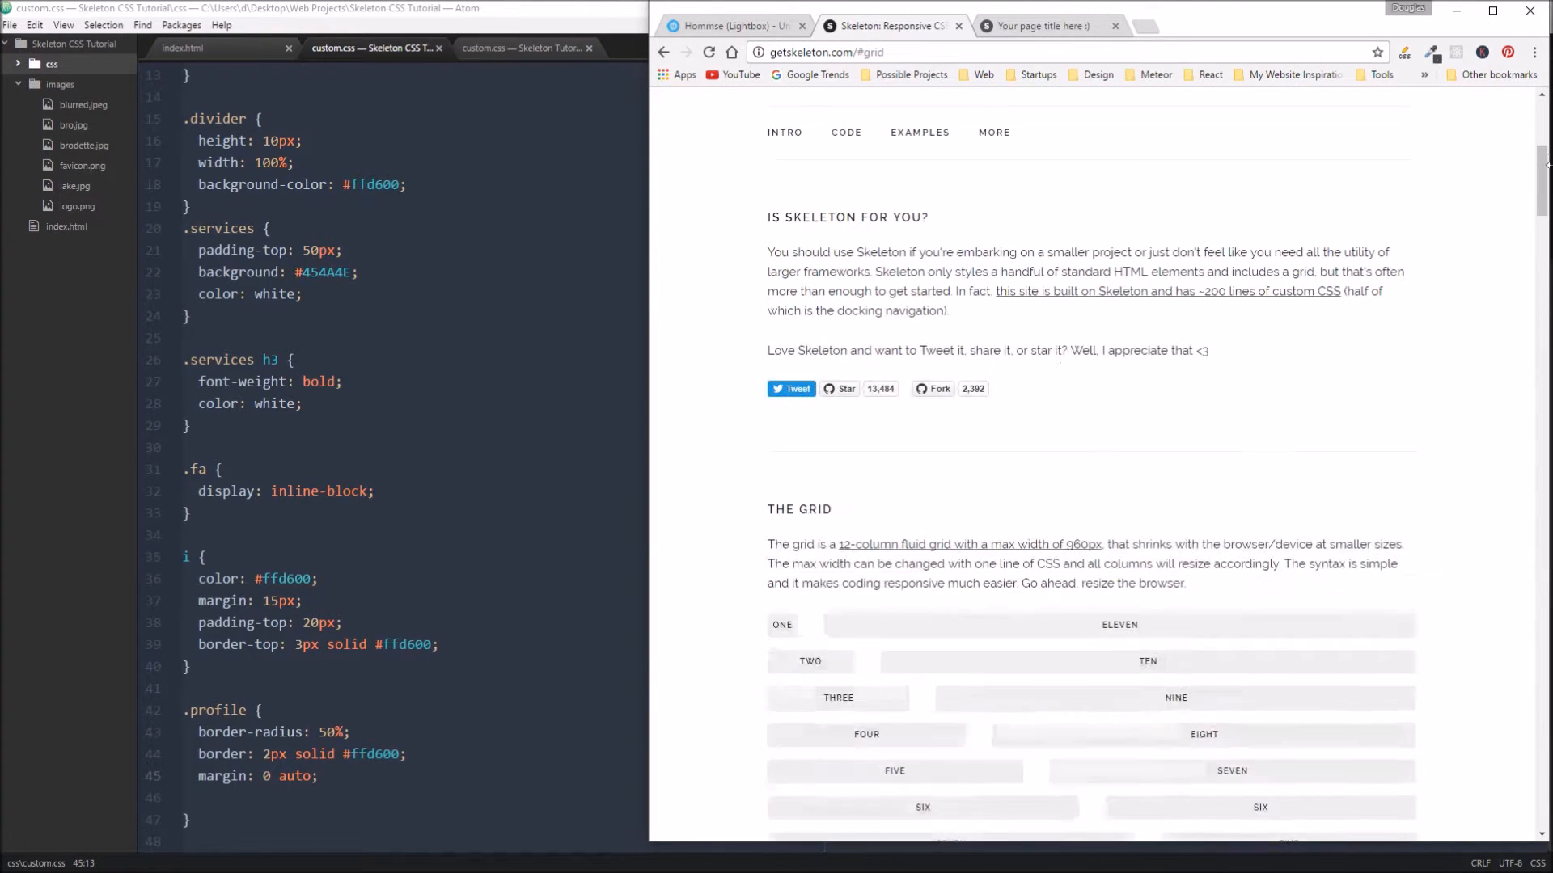
scroll(1067, 364, down, 5)
scroll(1092, 486, up, 5)
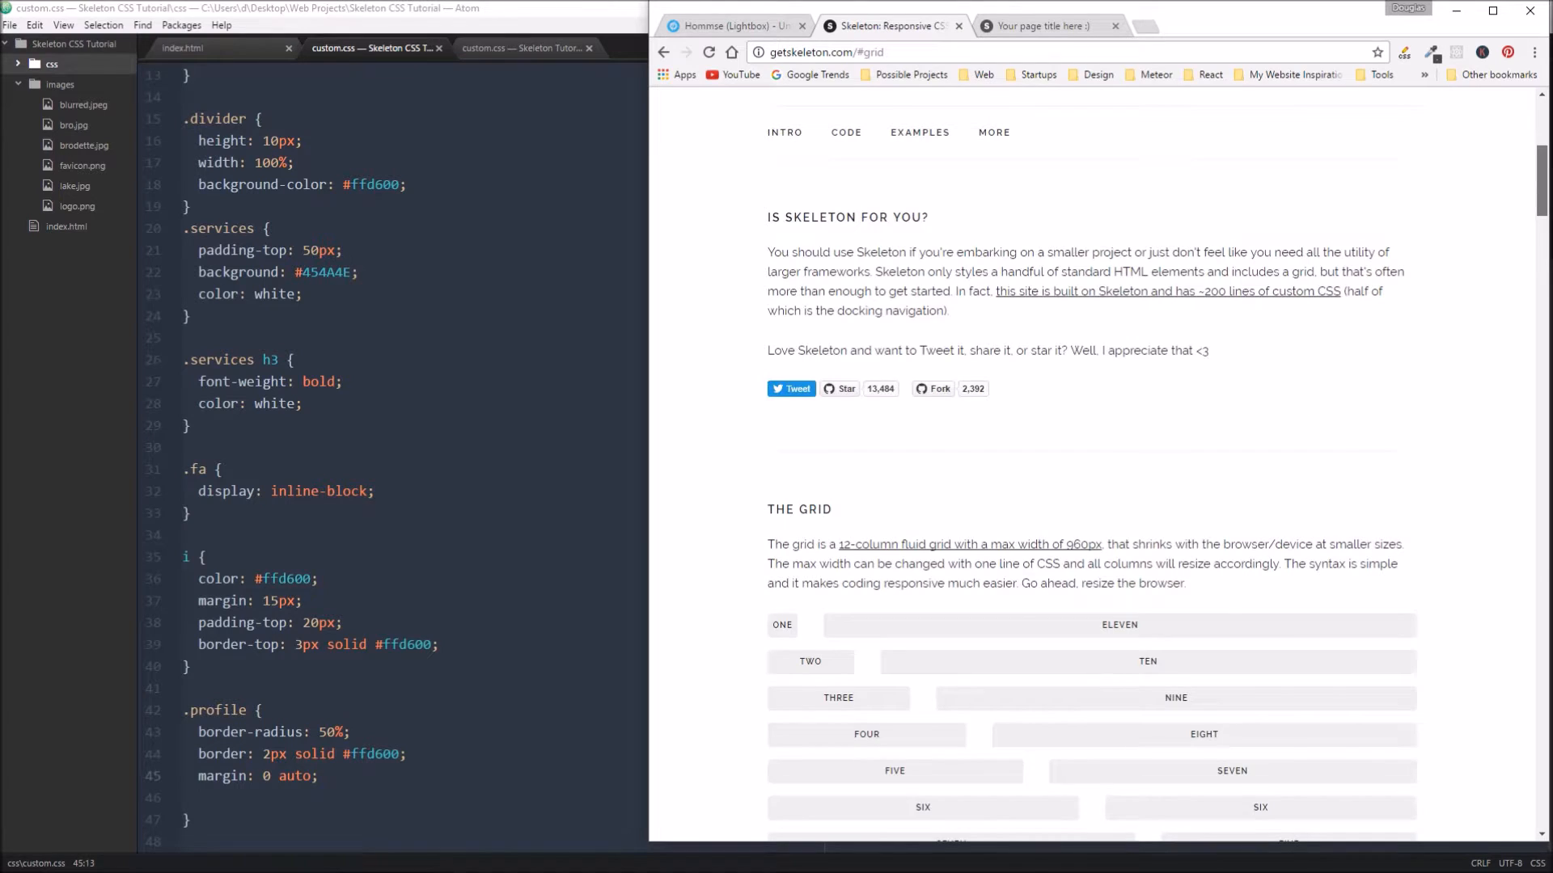
scroll(1092, 485, down, 15)
scroll(875, 317, up, 2)
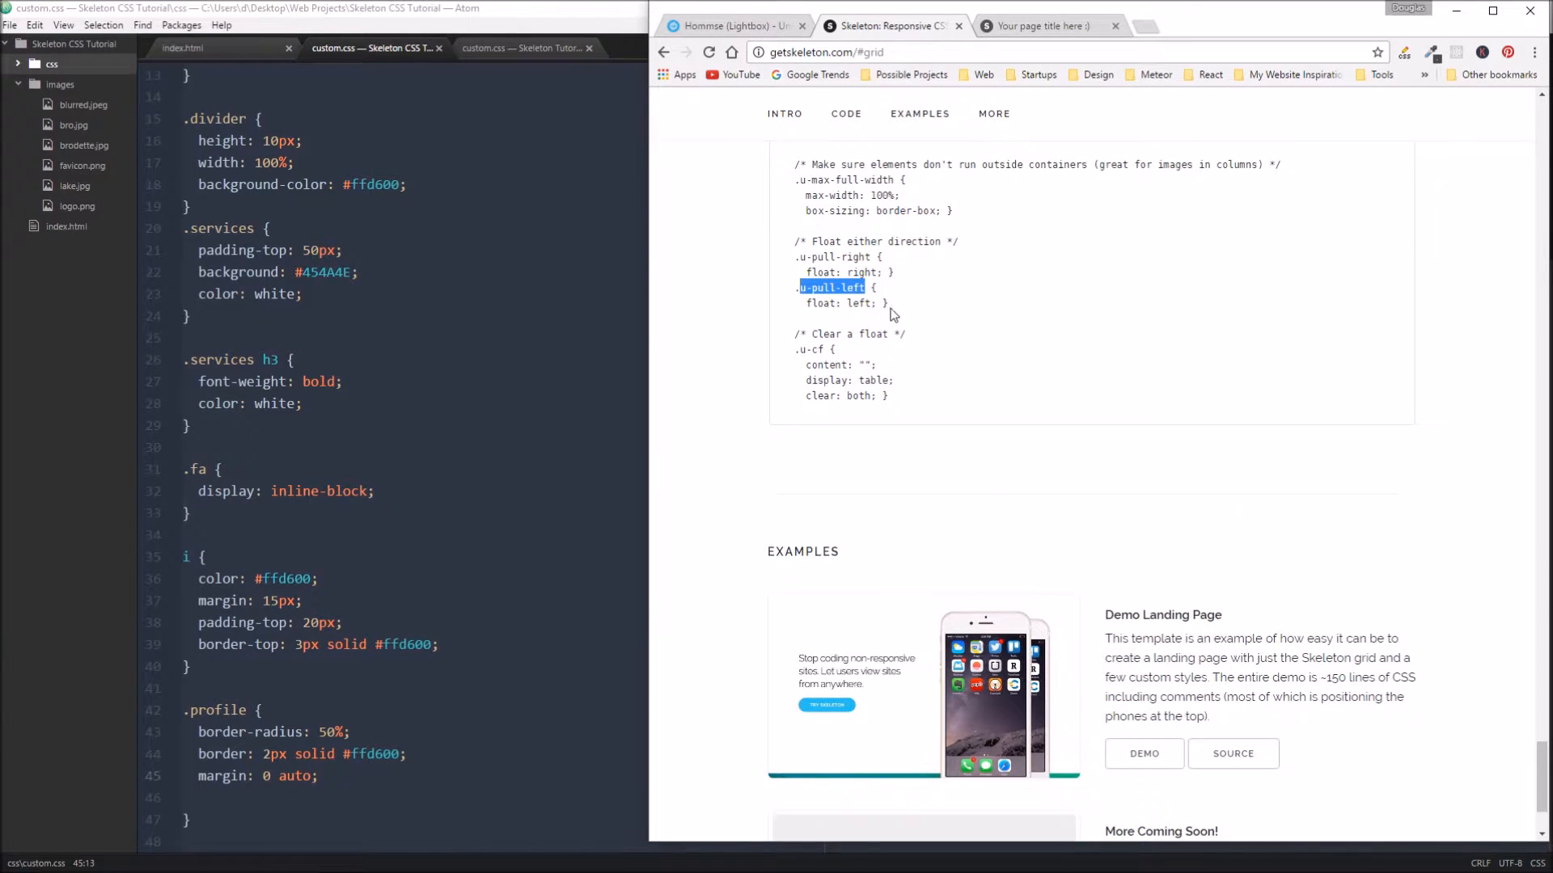
double_click(832, 288)
click(248, 798)
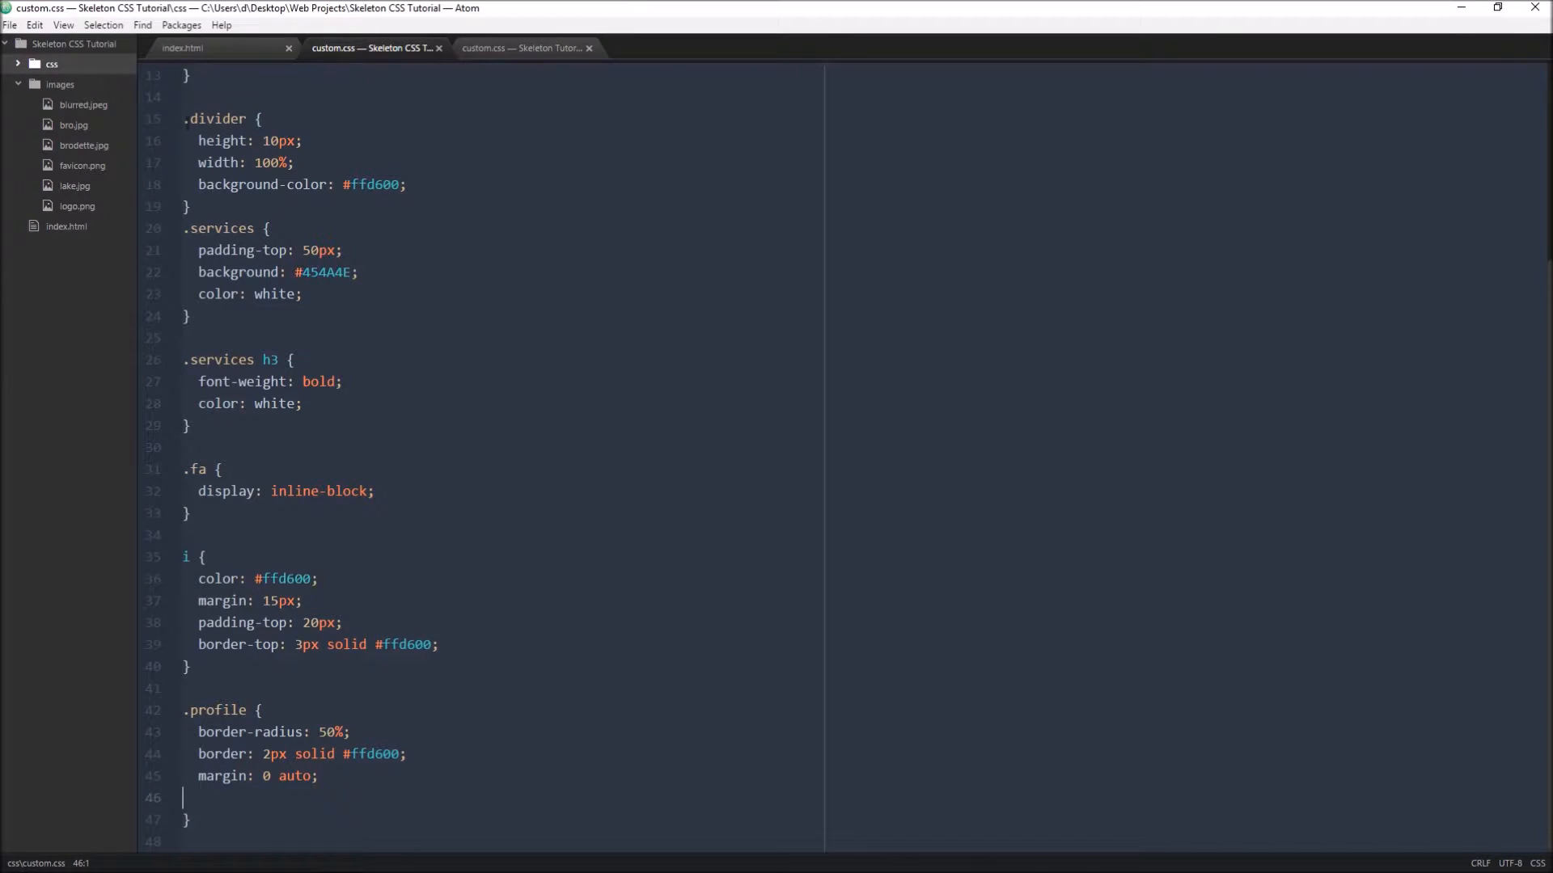
Step: Add u-pull-left to the profile img class in index.html and view the photo beside MICHAEL RUFFLE in Chrome
click(207, 48)
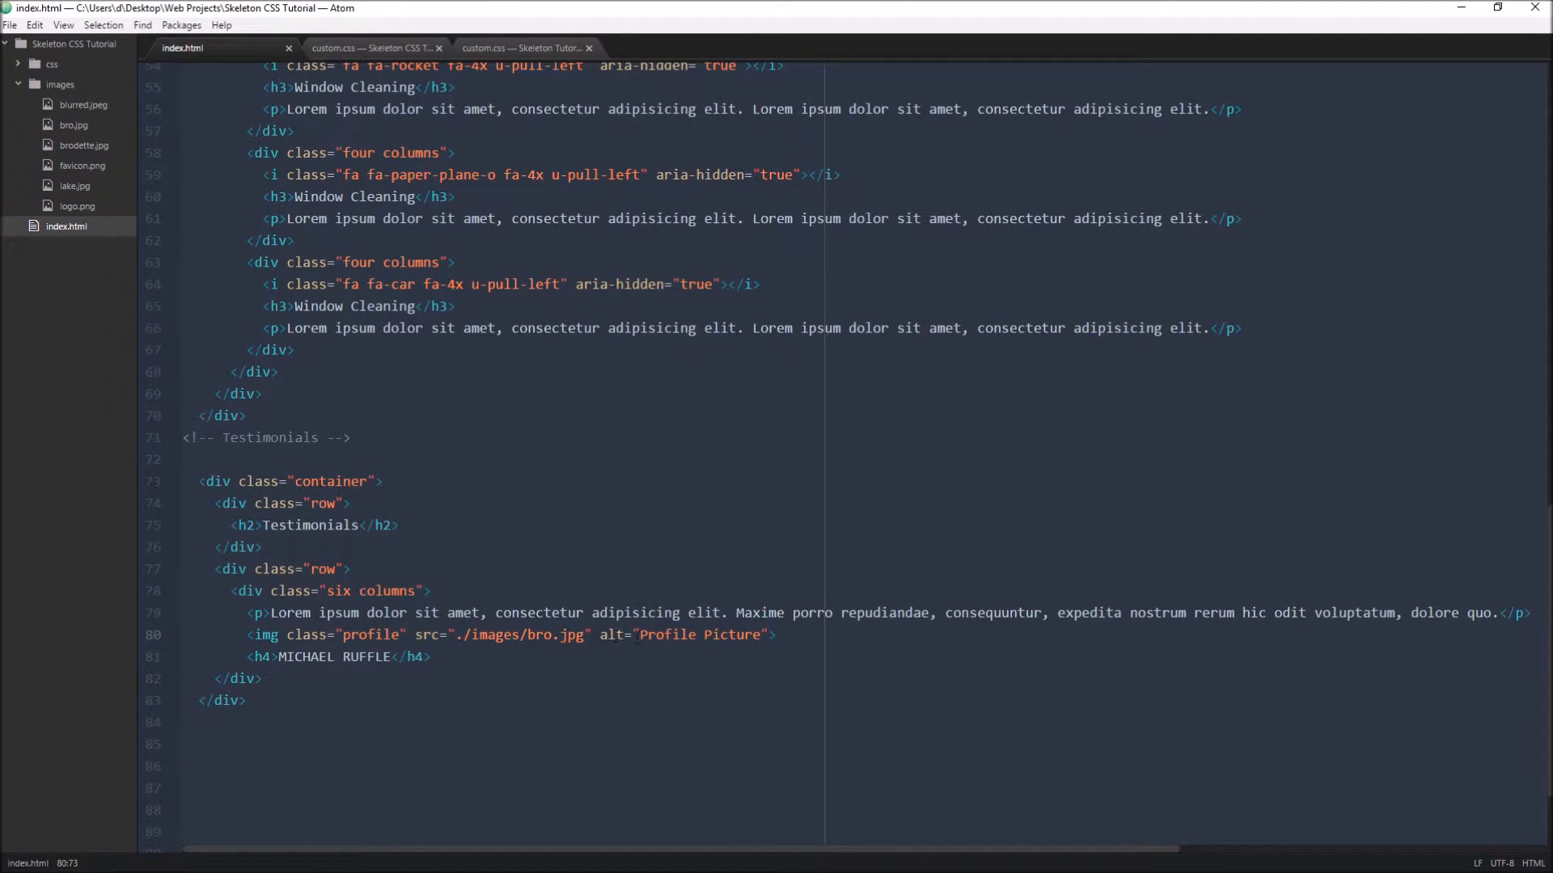
text(u-)
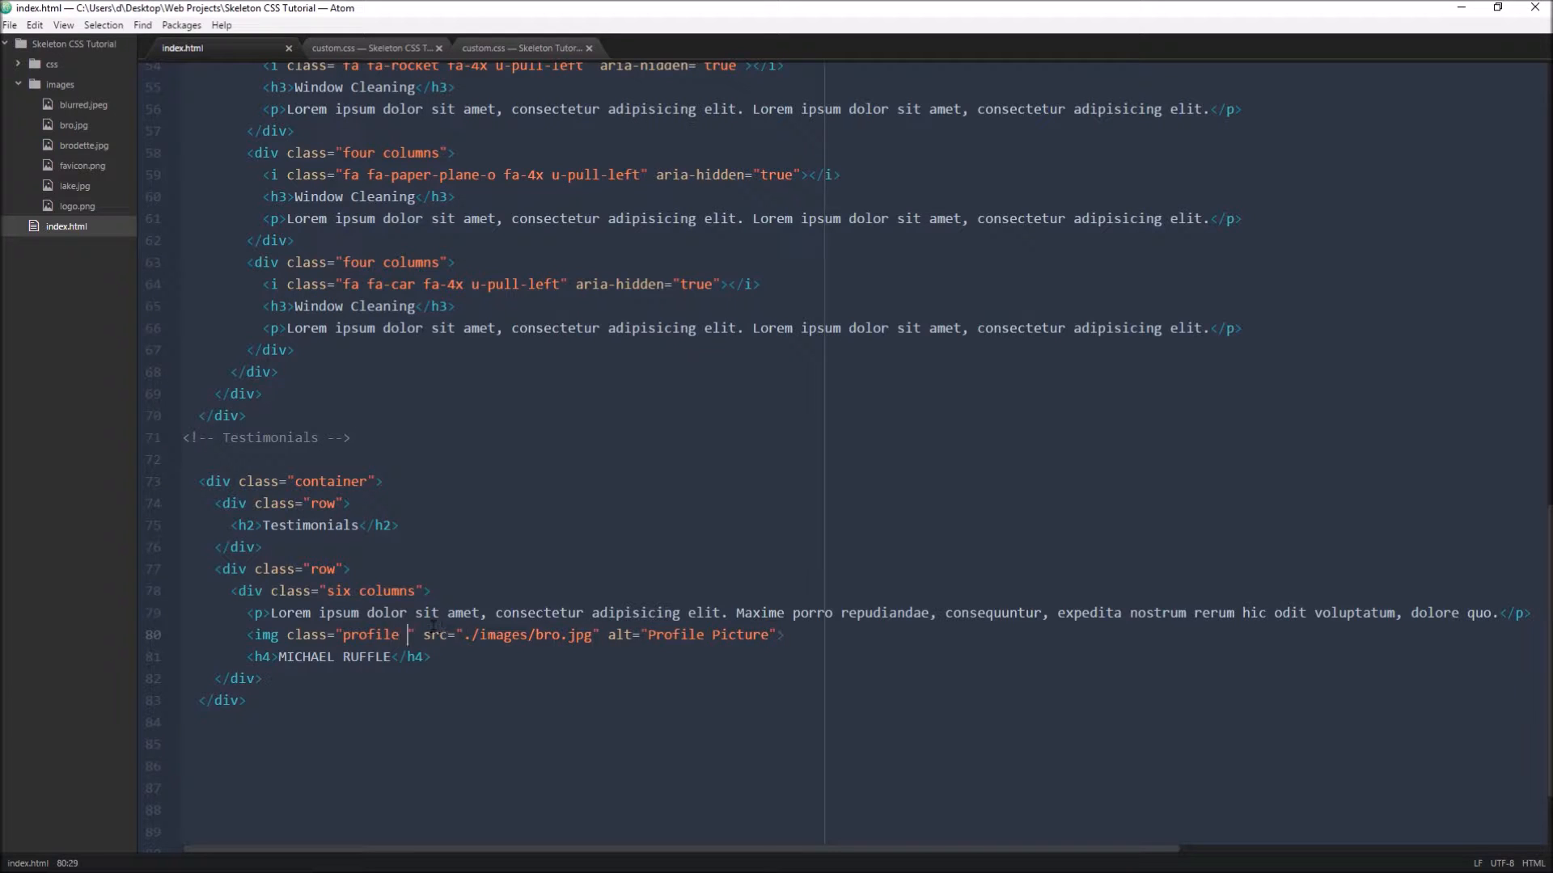
text(pull-le)
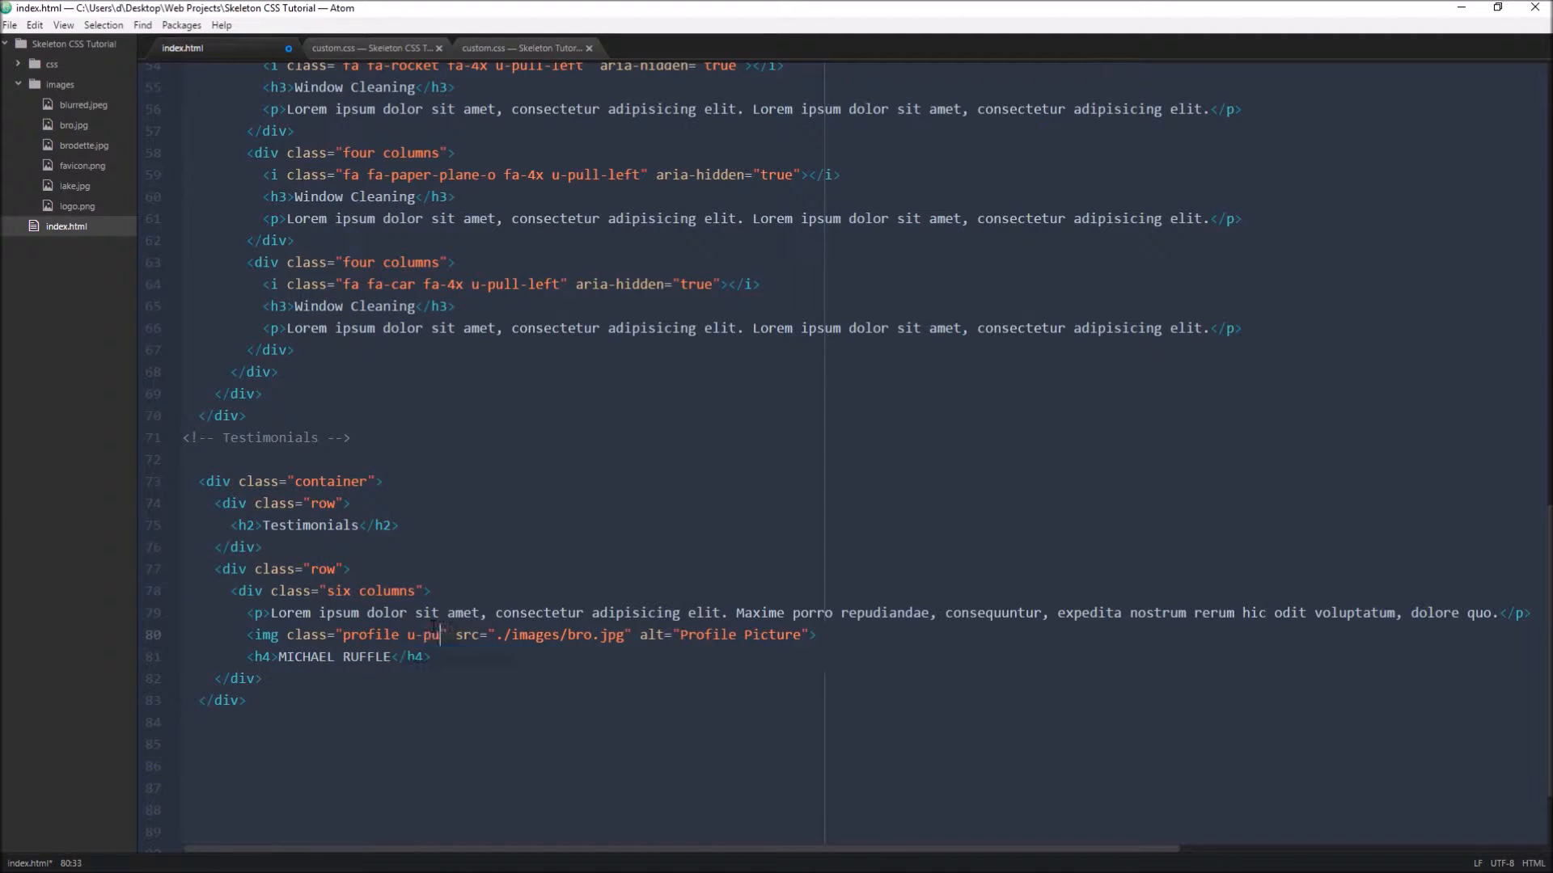
text(ft)
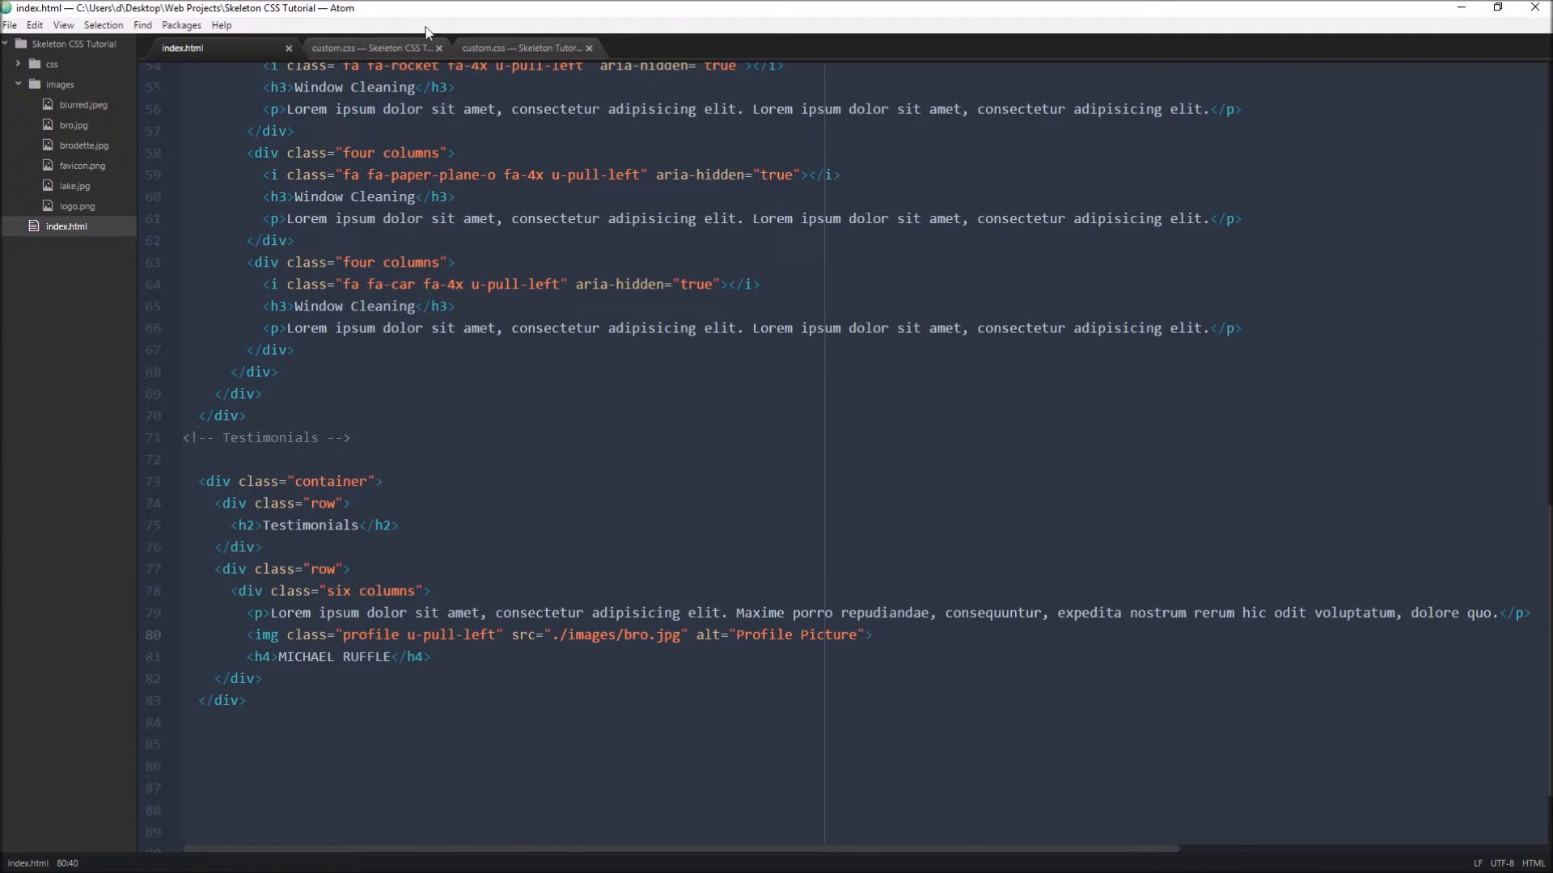
click(454, 857)
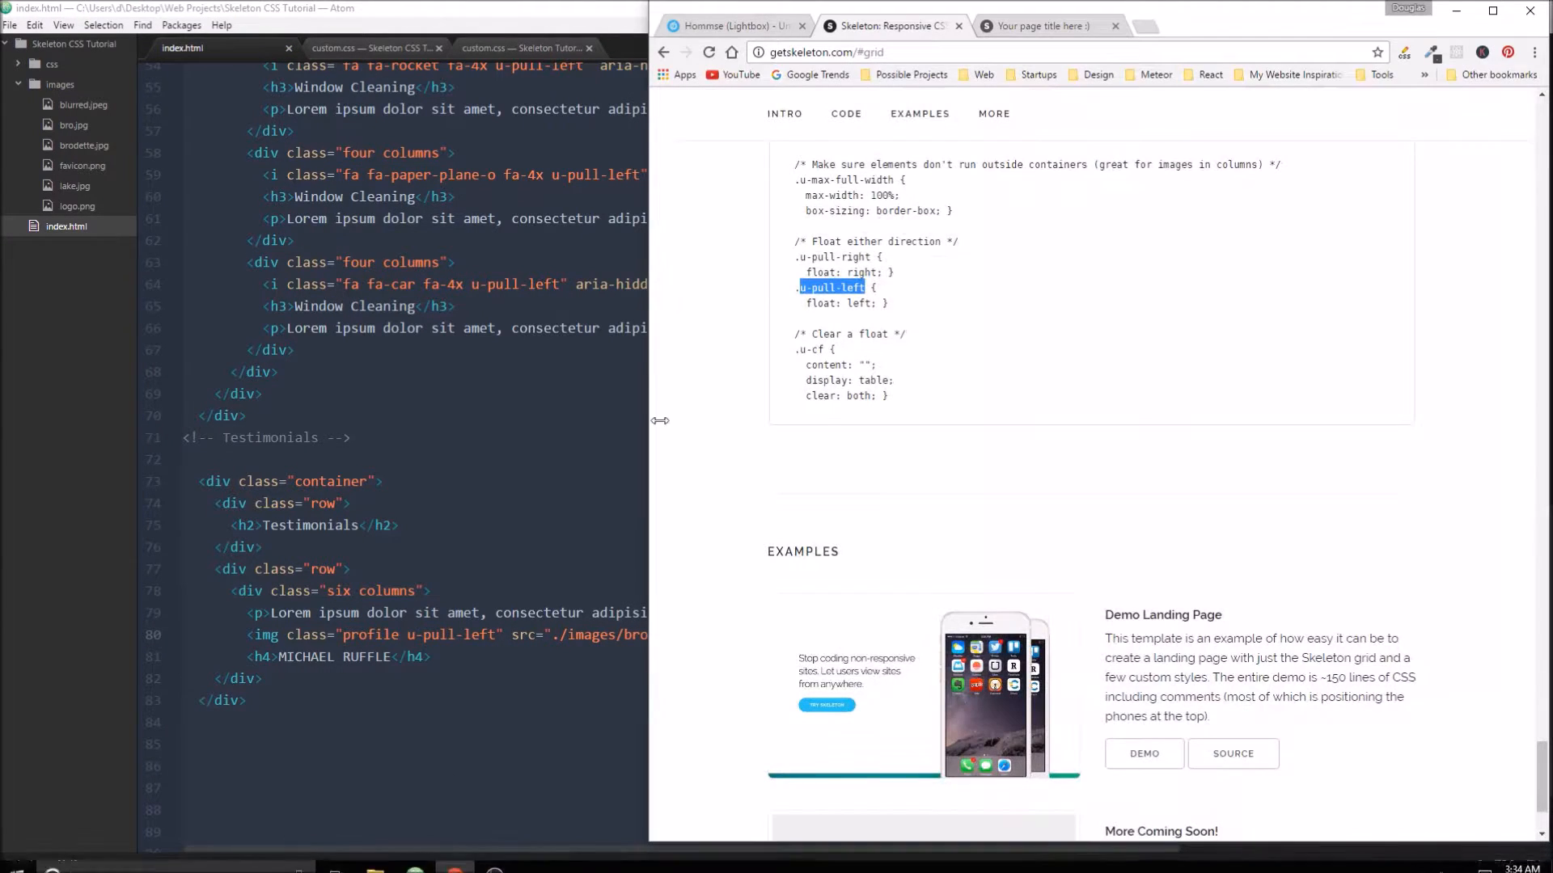
click(1042, 26)
scroll(971, 486, up, 1)
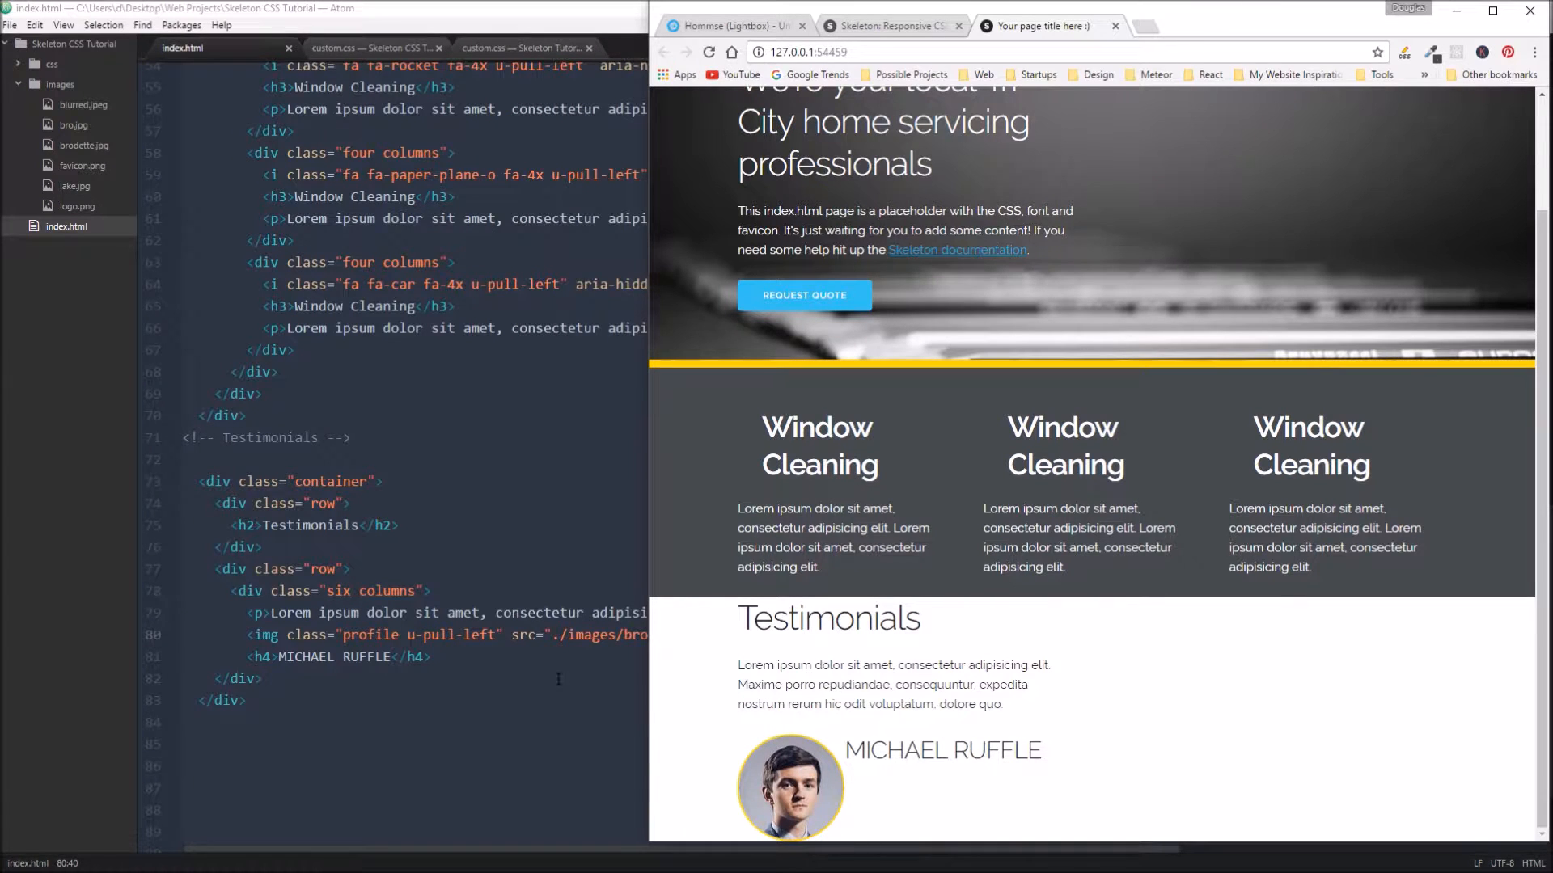
scroll(413, 547, down, 2)
scroll(412, 547, up, 1)
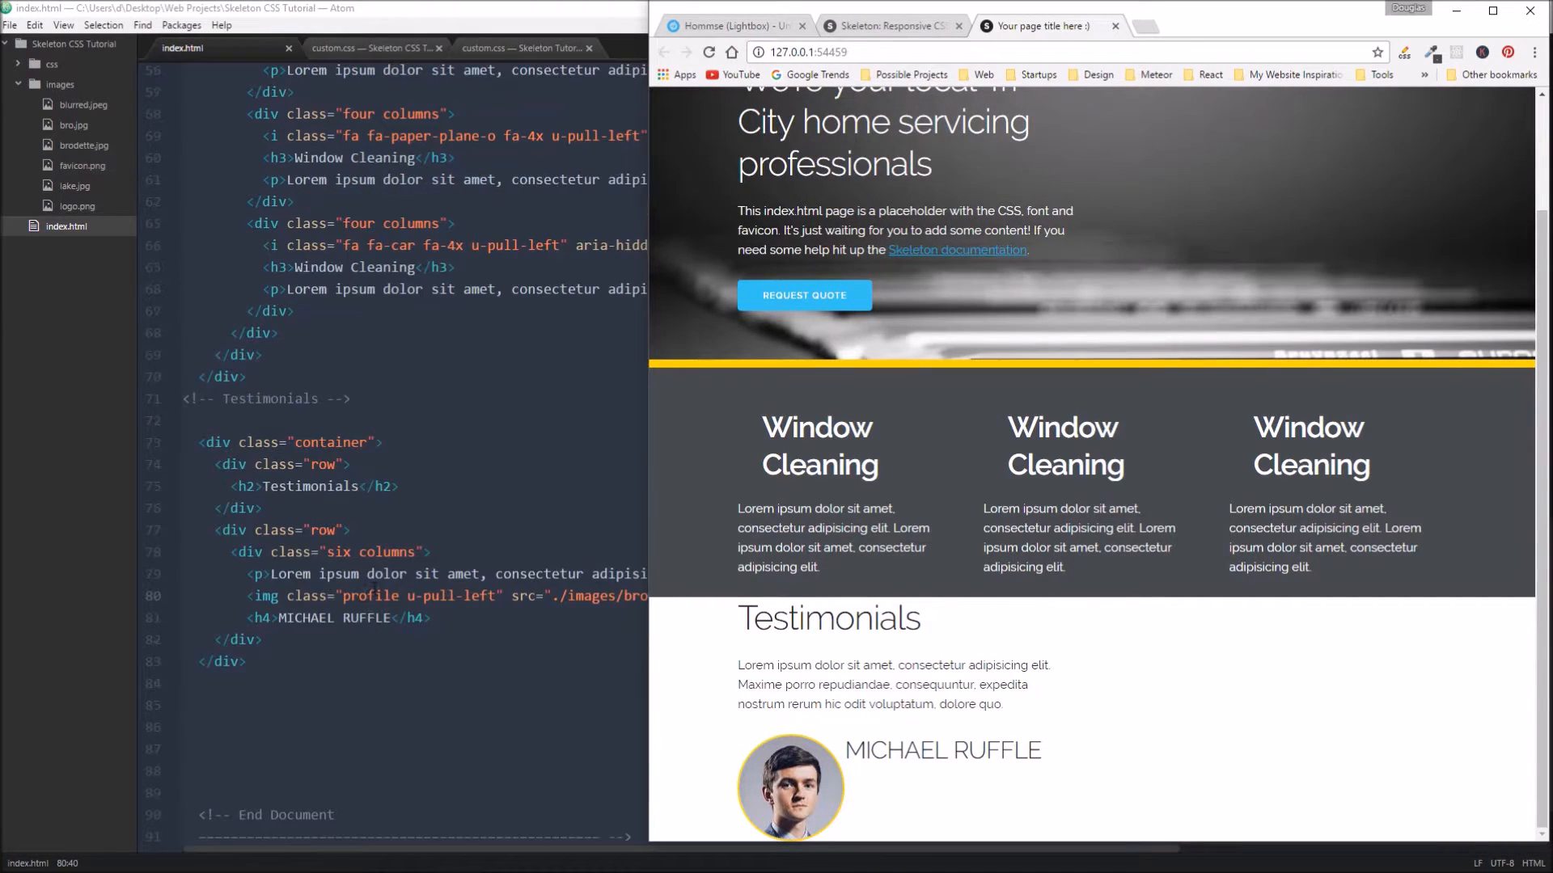
scroll(412, 546, down, 2)
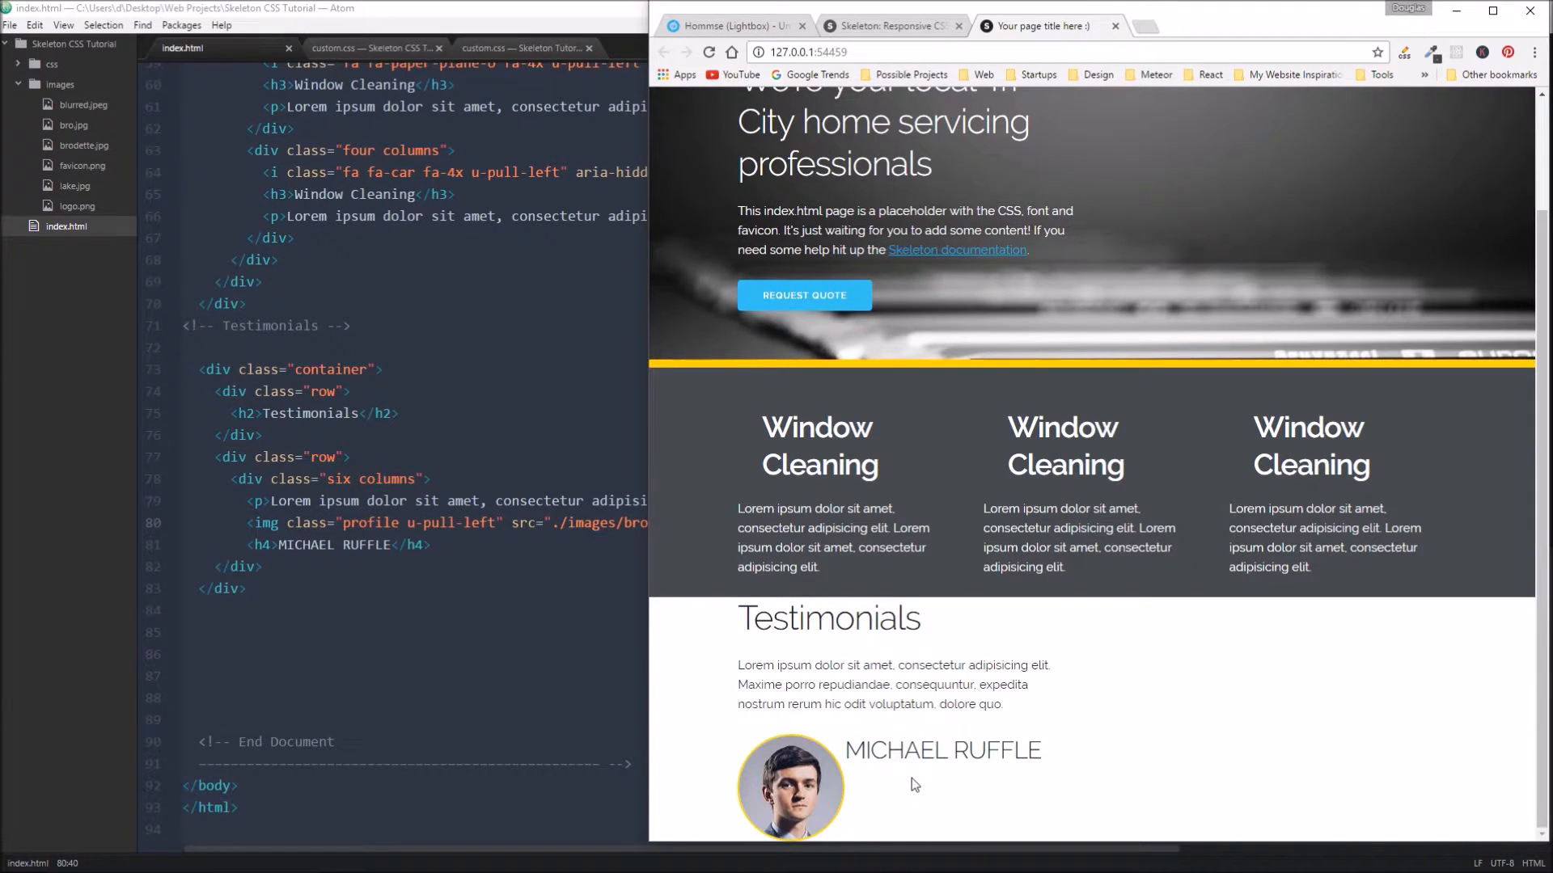
scroll(912, 777, up, 3)
scroll(910, 777, down, 3)
Step: Inspect the MICHAEL RUFFLE heading's markup in Chrome's developer tools
right_click(950, 762)
click(1020, 751)
scroll(960, 731, down, 3)
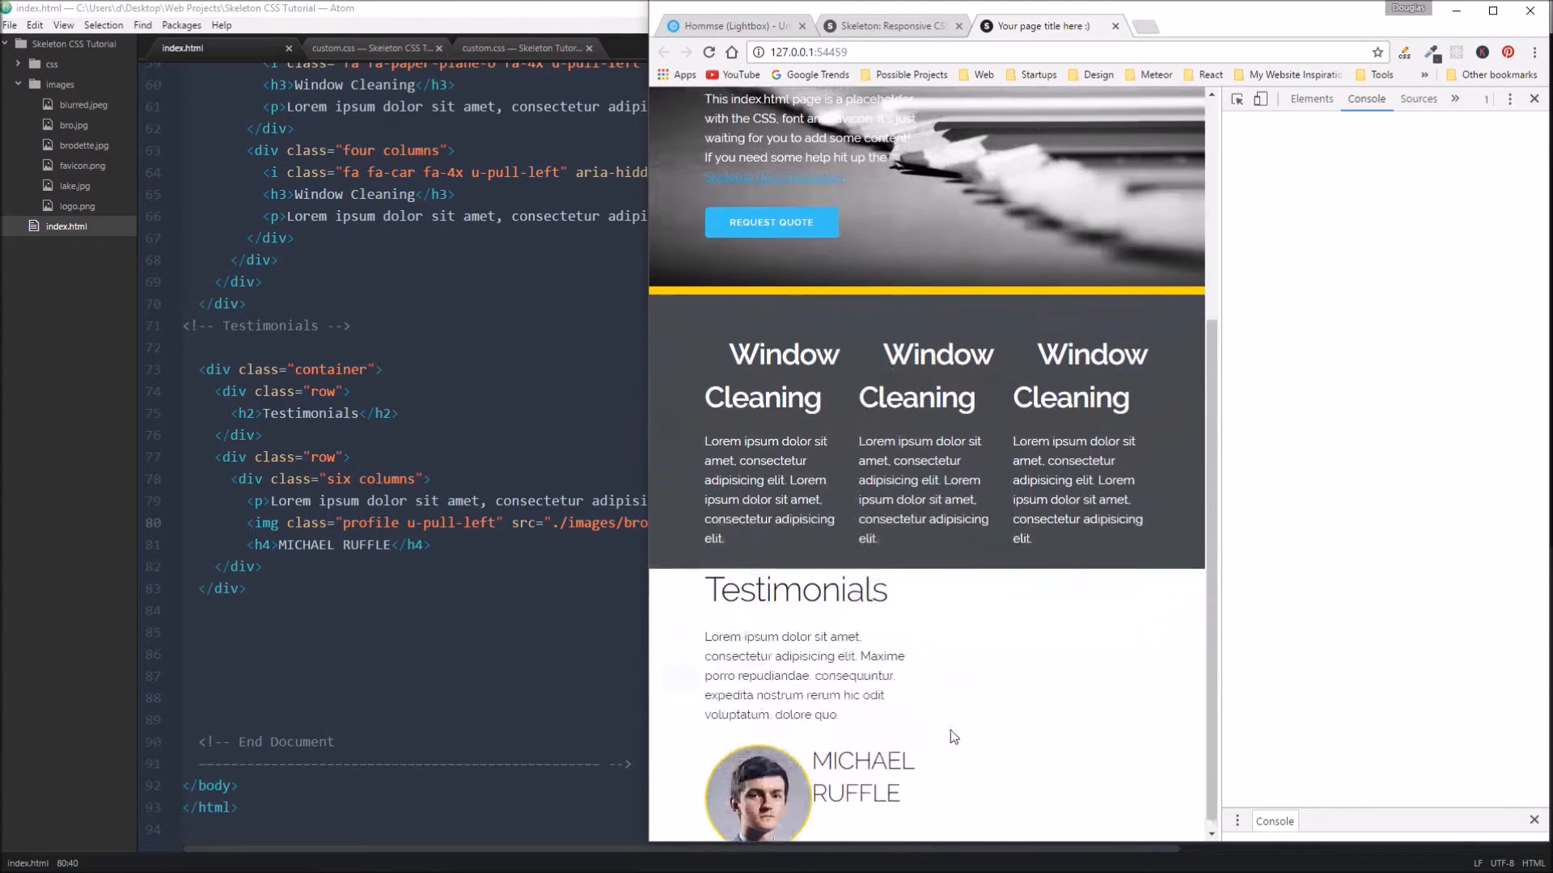
right_click(849, 570)
click(884, 750)
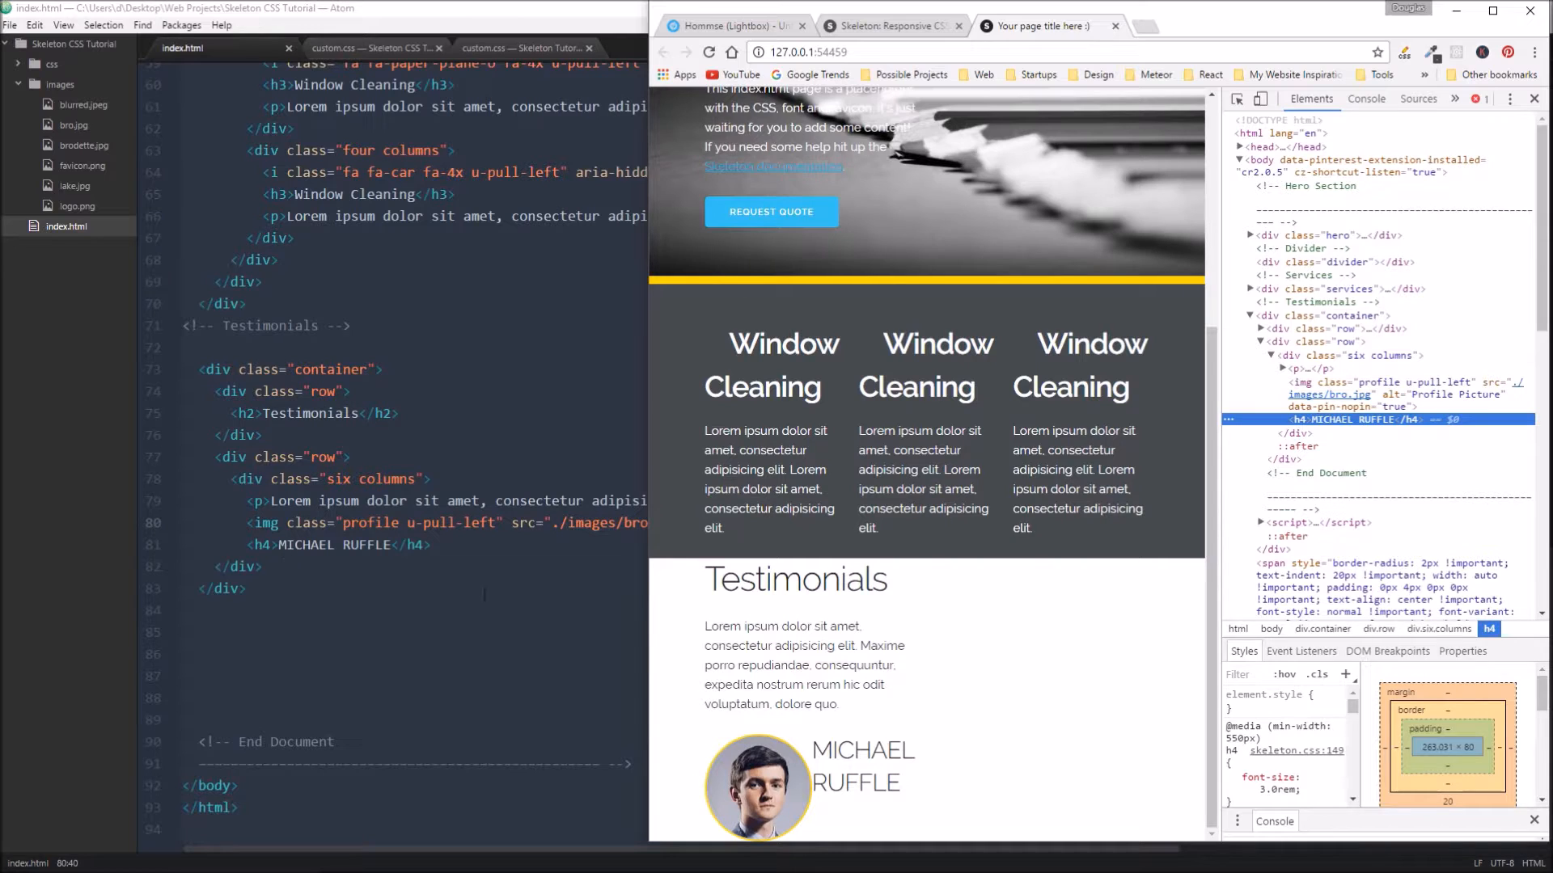
Step: Give the h4 heading class="name", save index.html, and return to custom.css
click(274, 545)
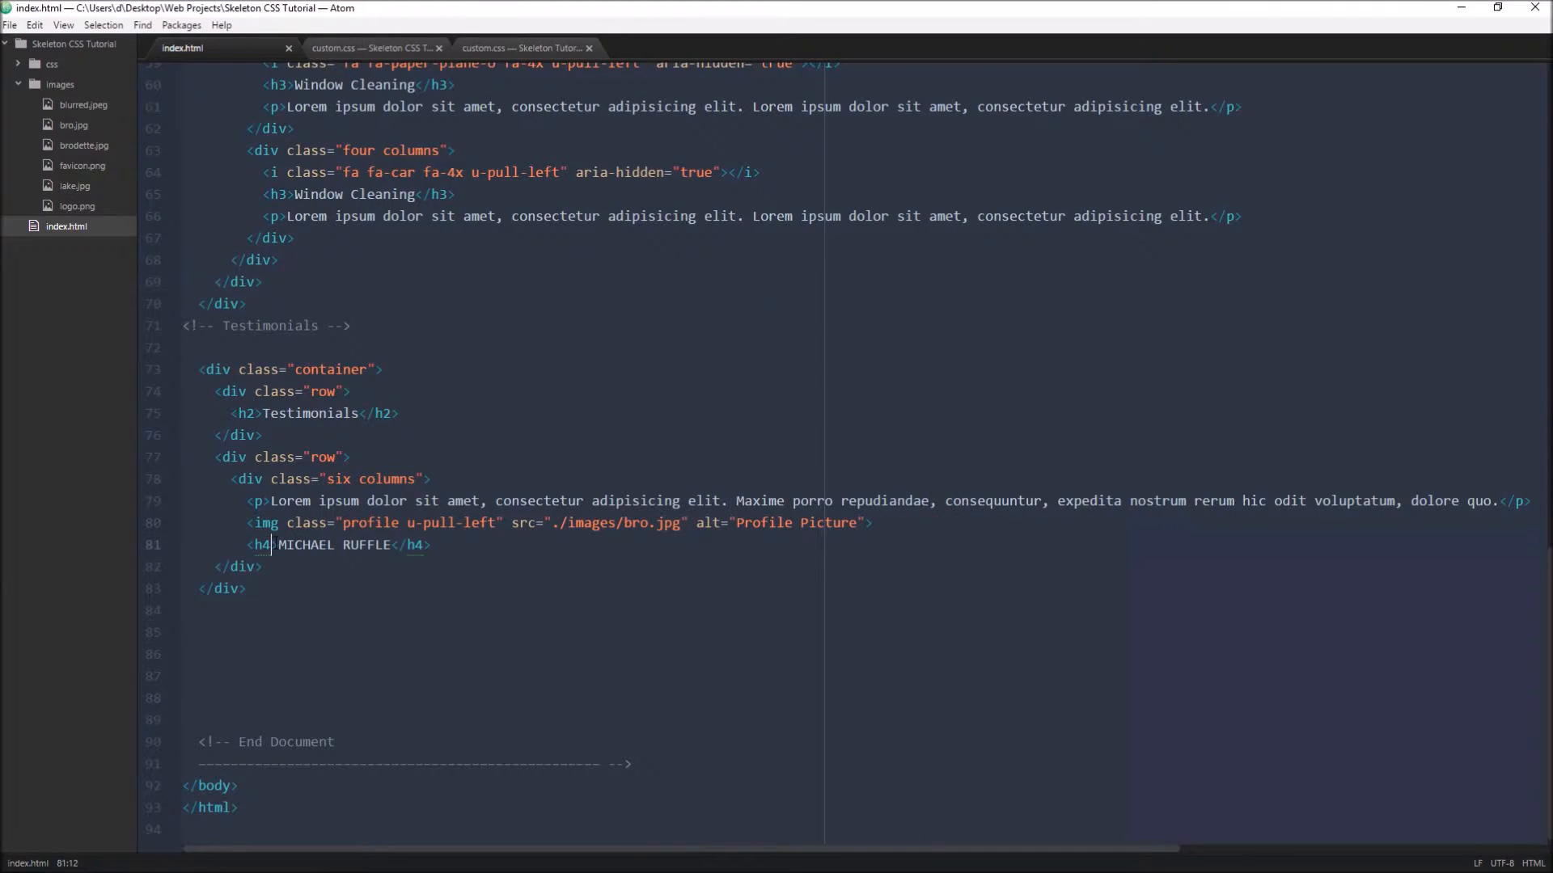
text(clas)
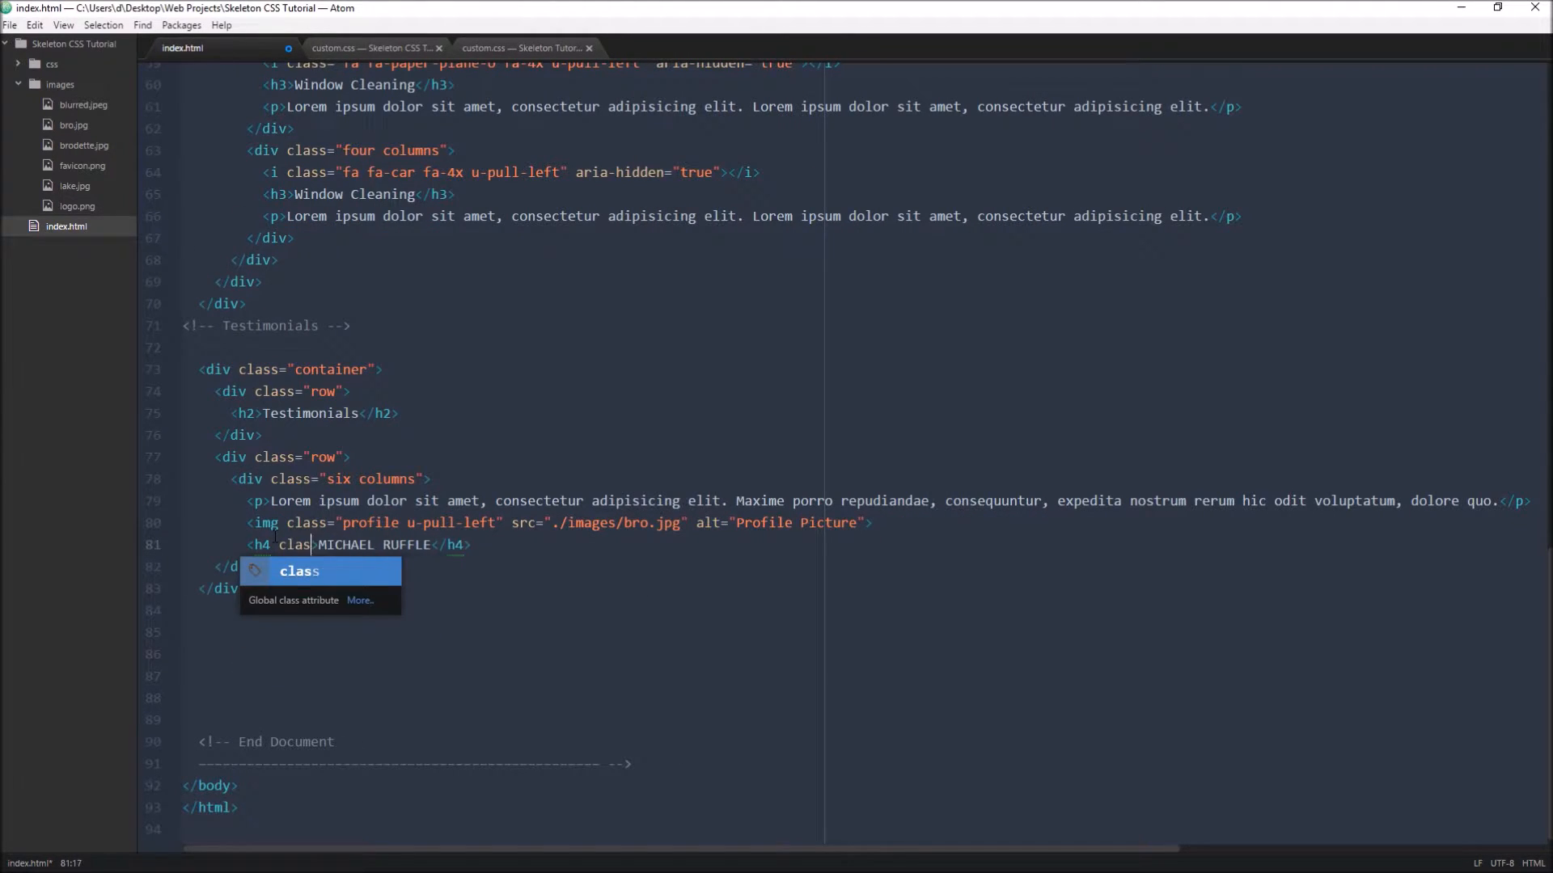
key(Tab)
text(name)
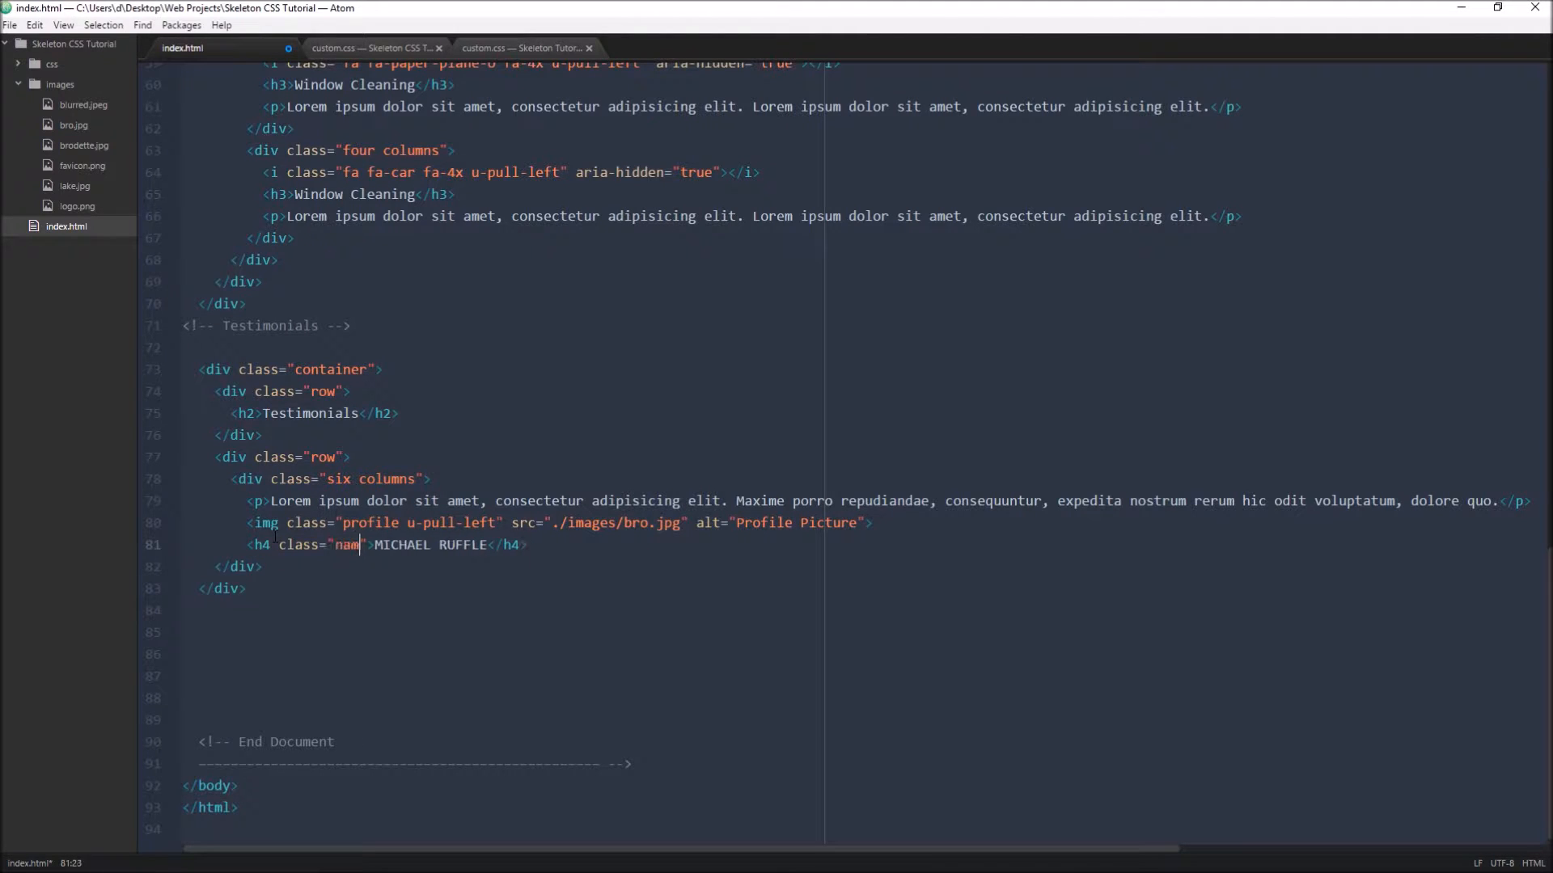
key(ctrl+s)
click(383, 51)
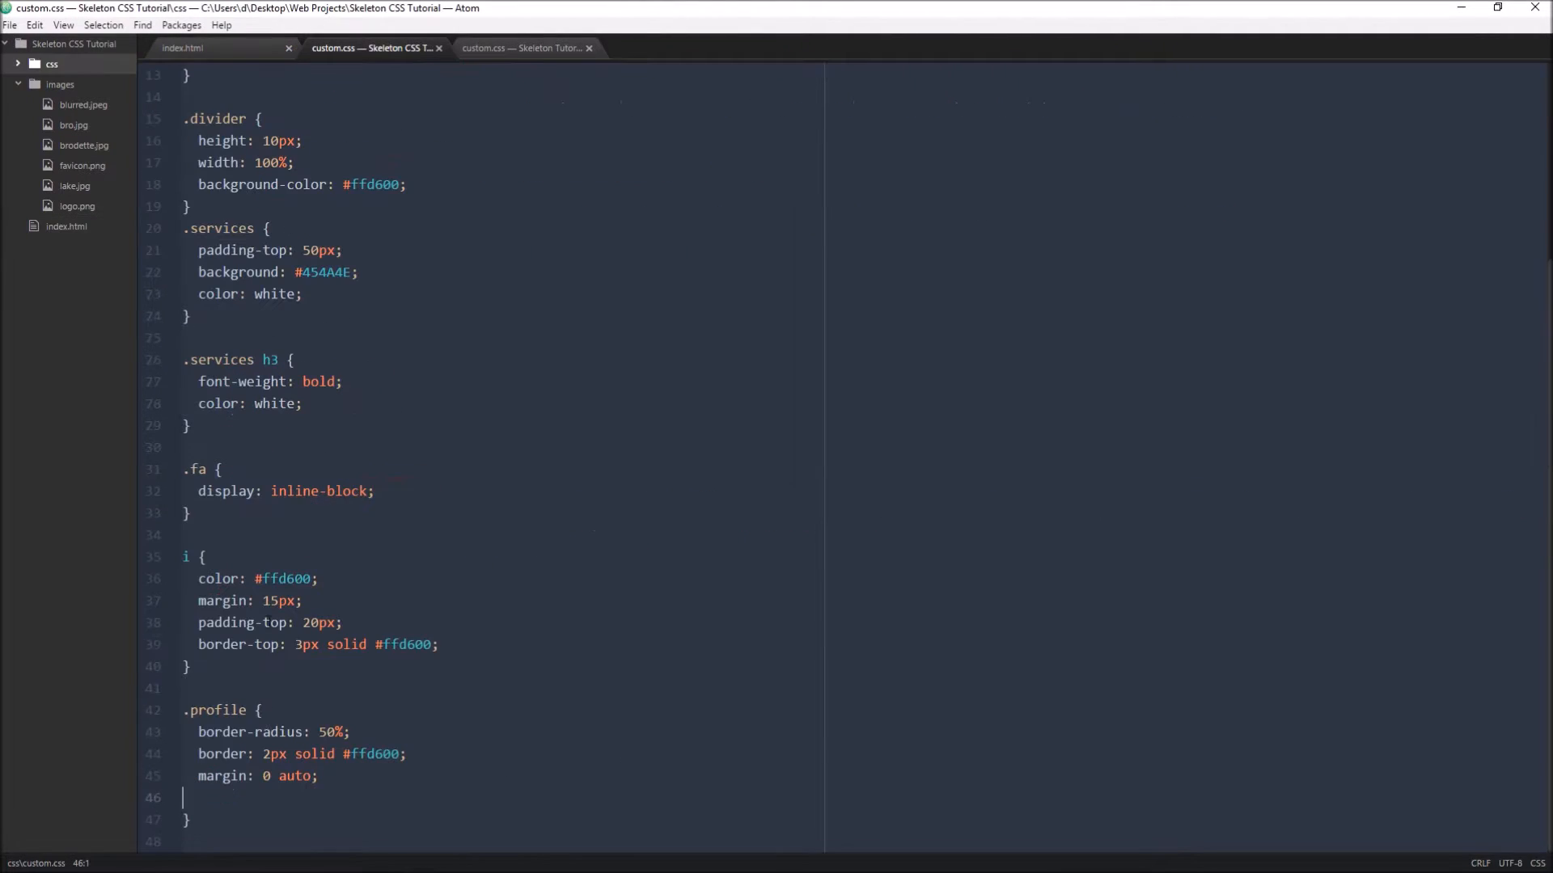
Step: Add a .name rule with margin: 15px below .profile, save, and bring up the Chrome preview
key(BackSpace)
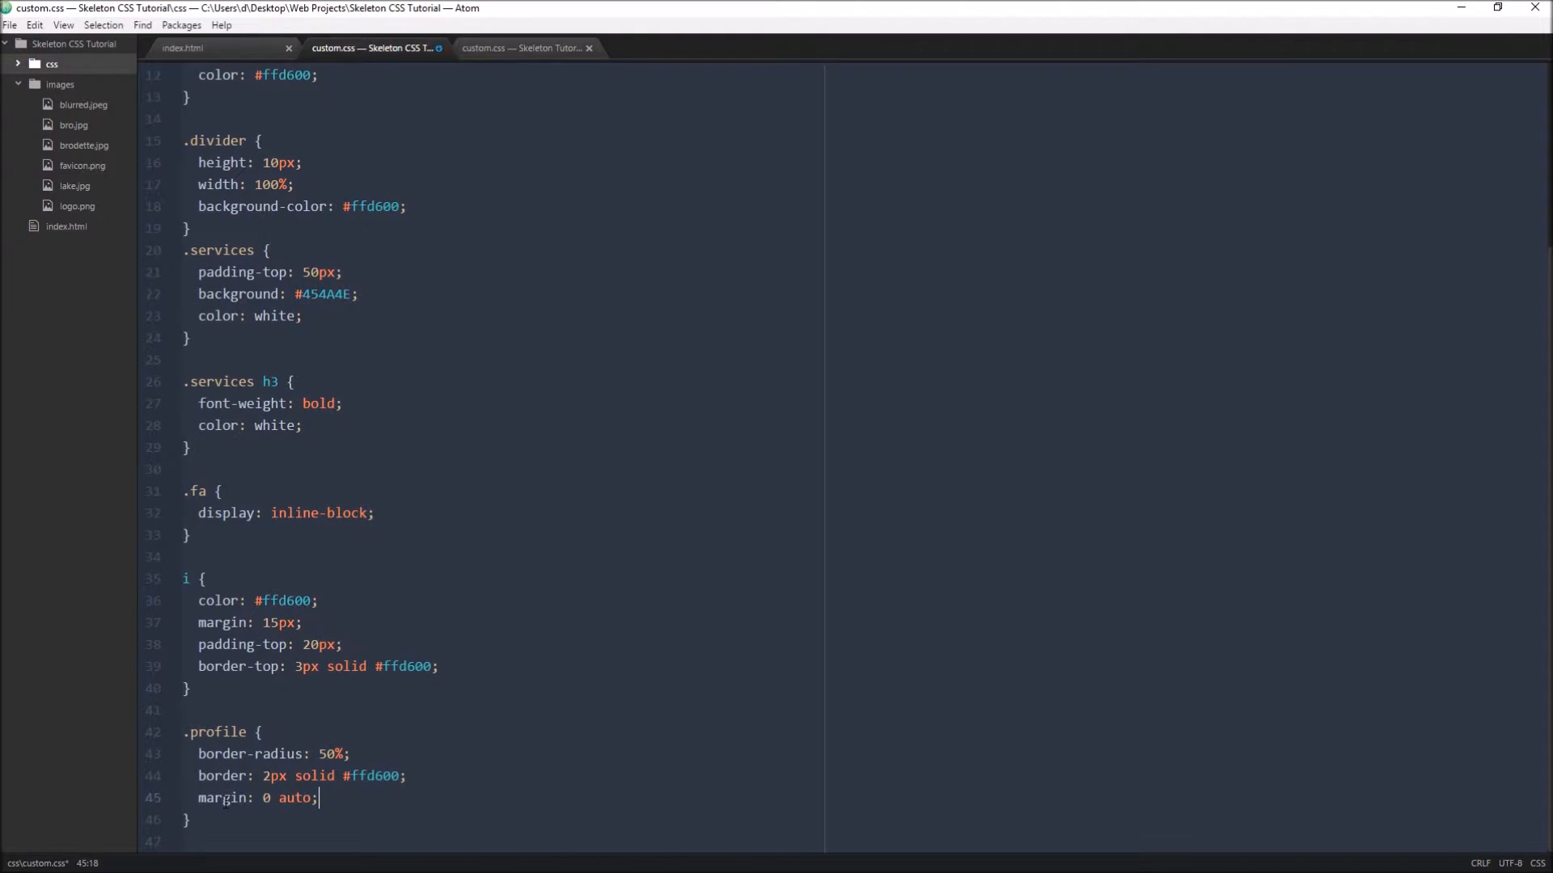
key(Return)
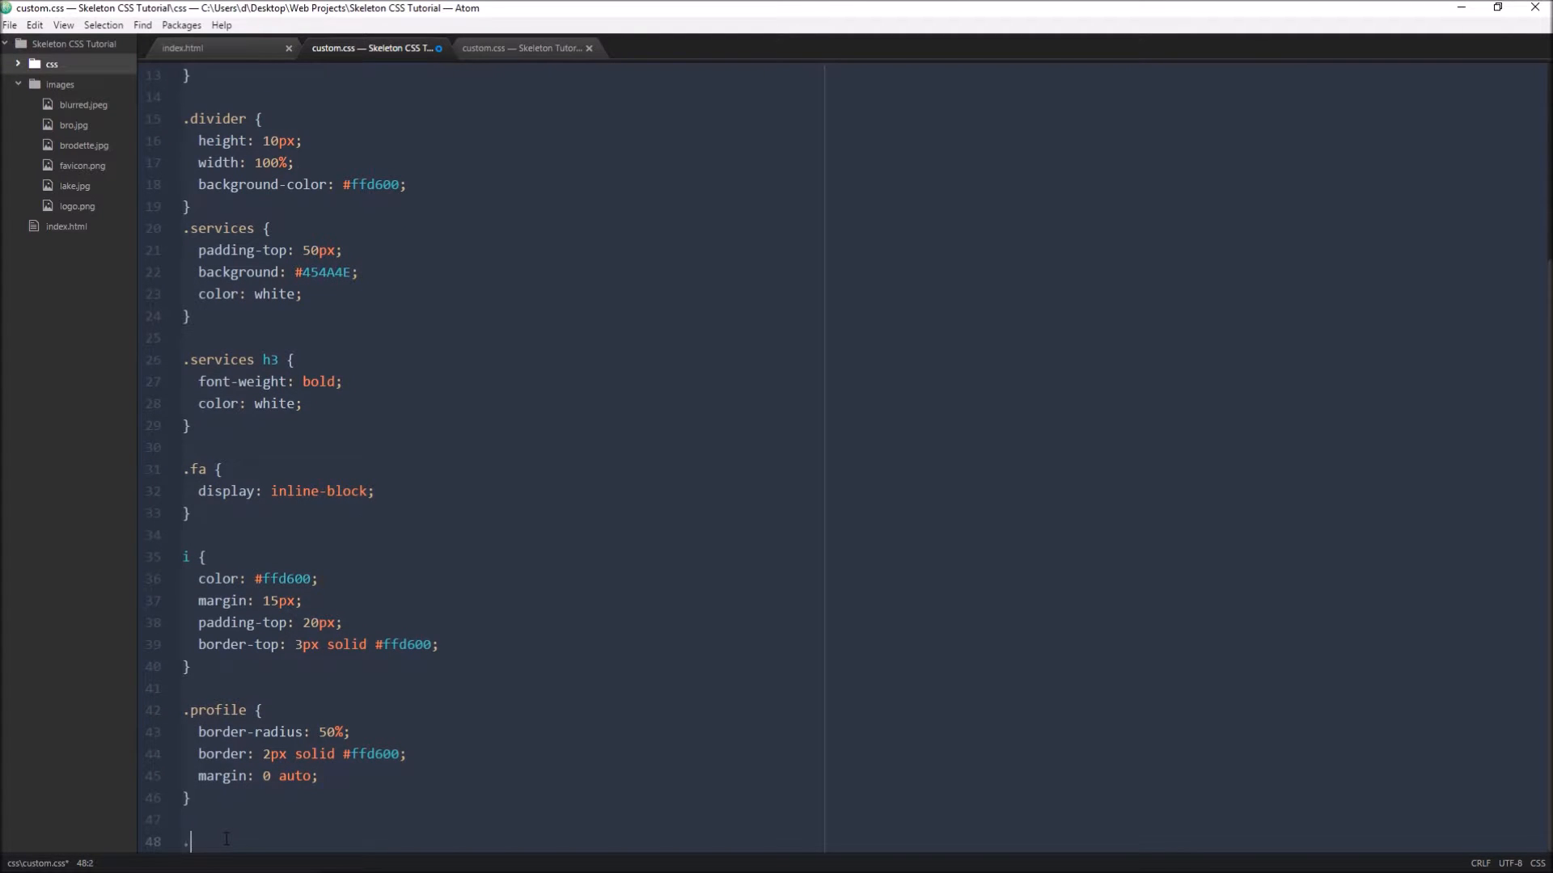
text(.name {)
key(Return)
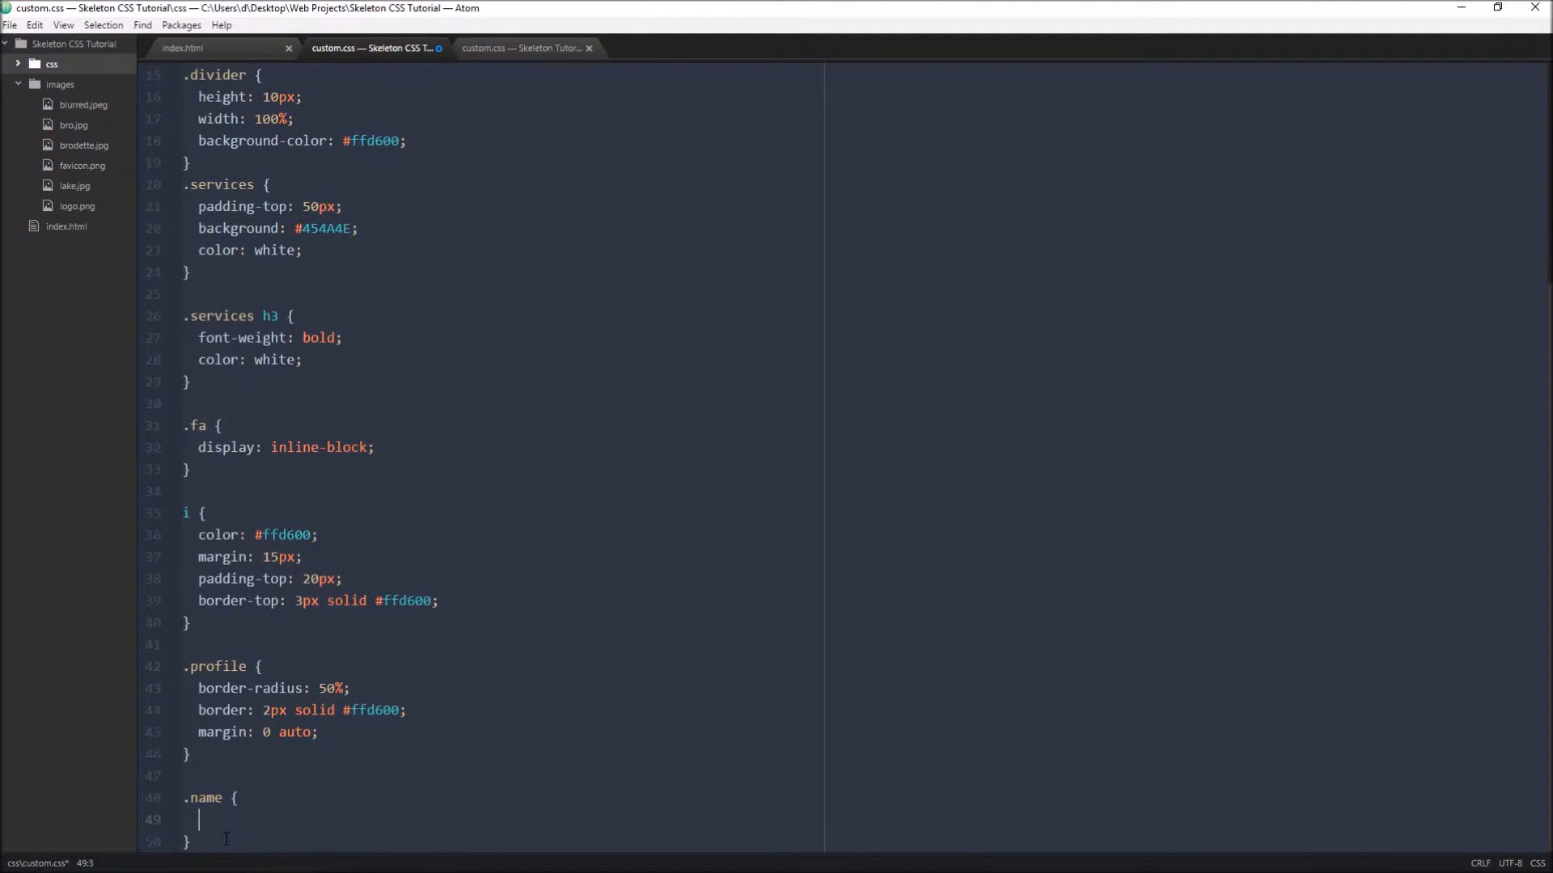
text(margin: )
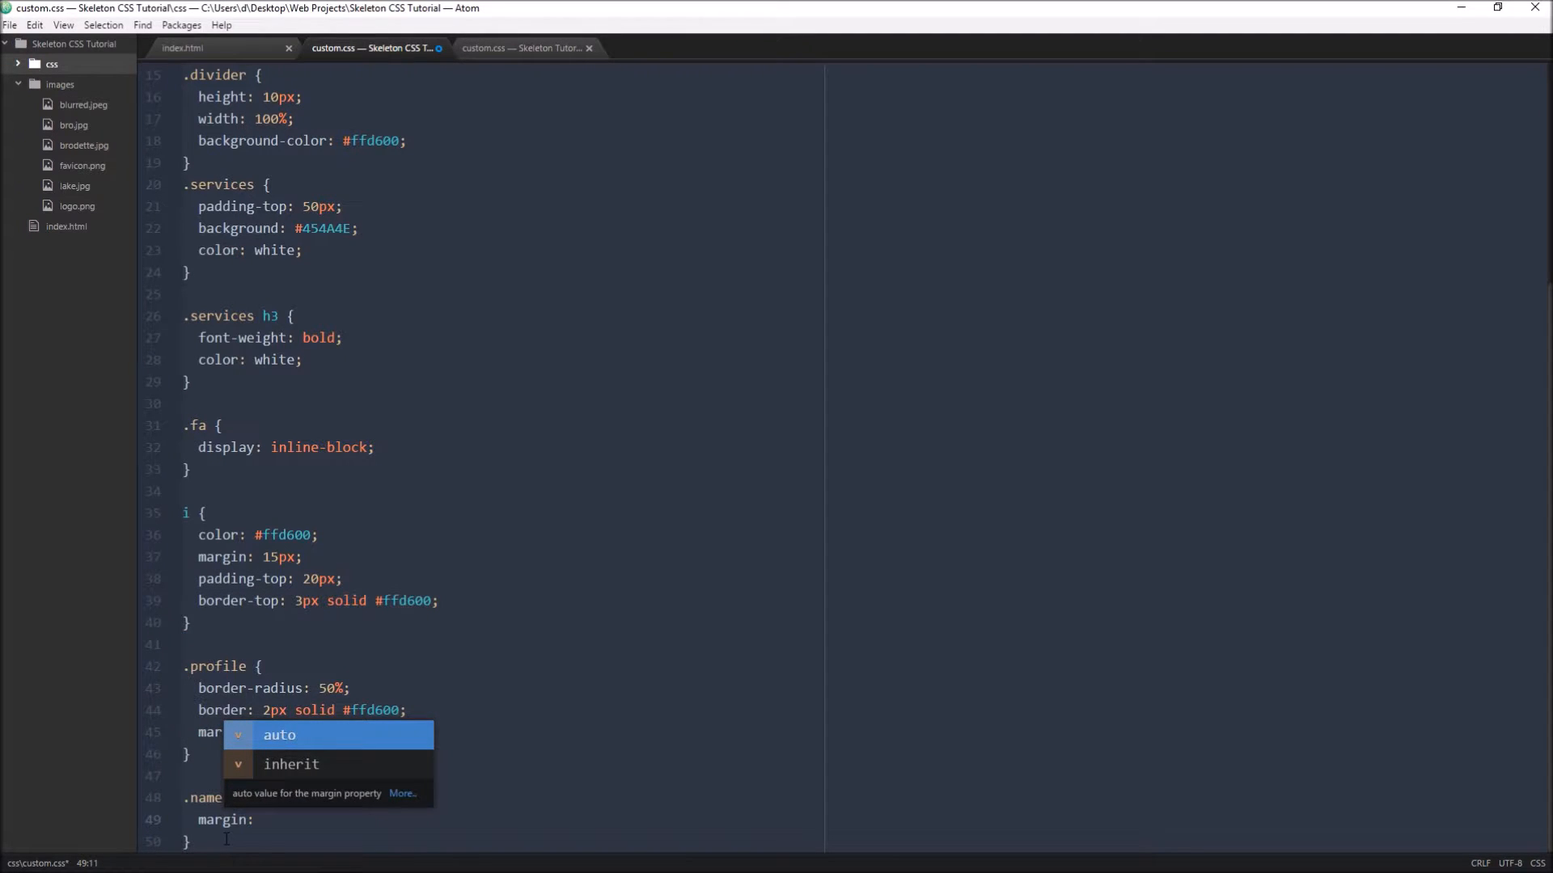
text(15px;)
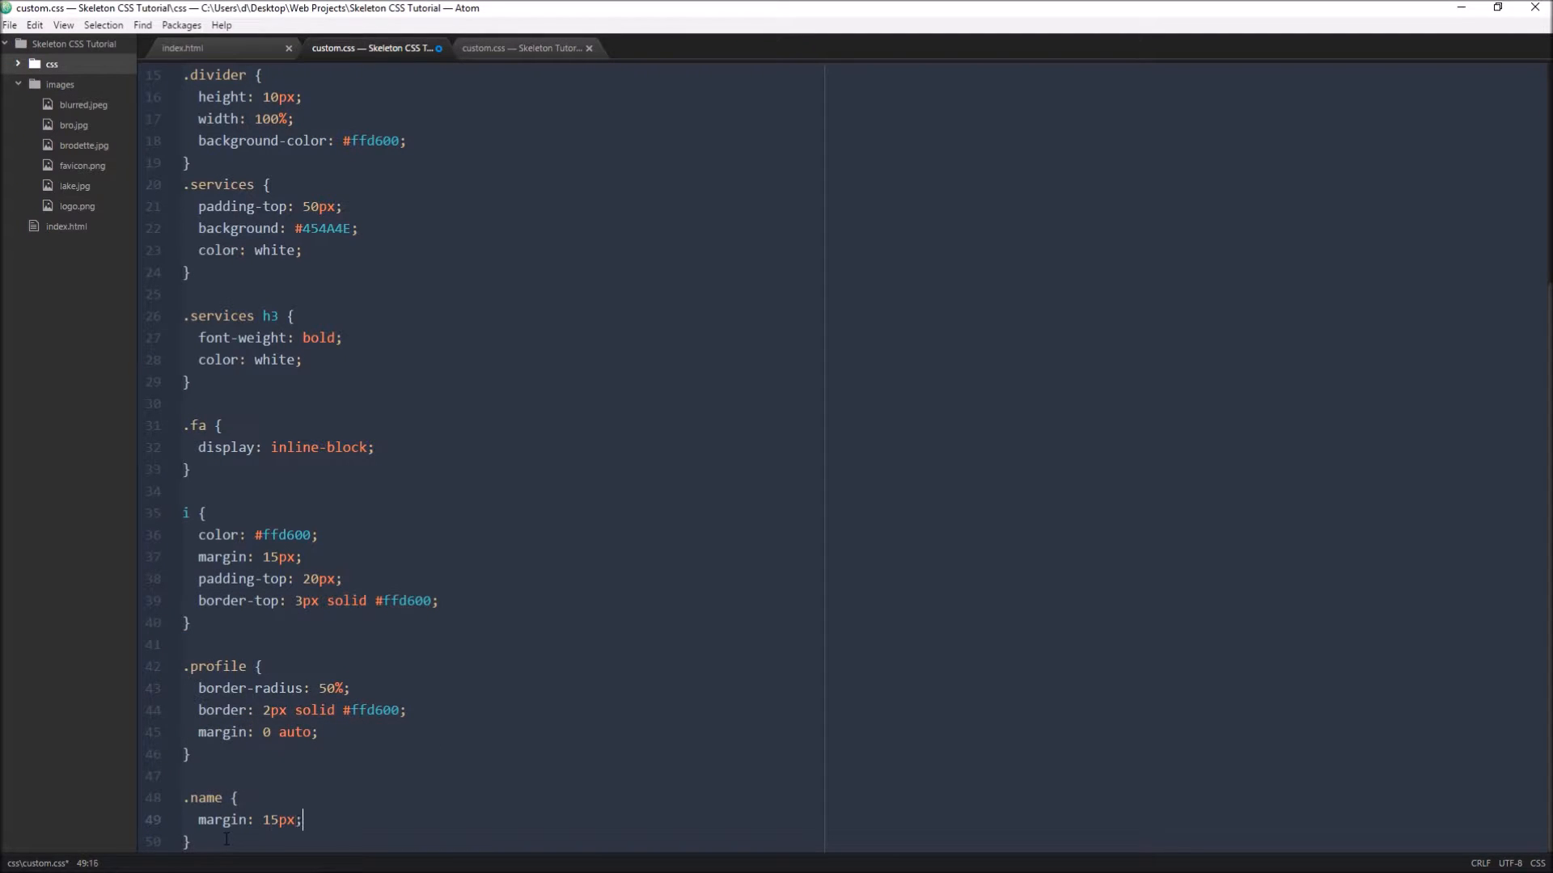
key(Return)
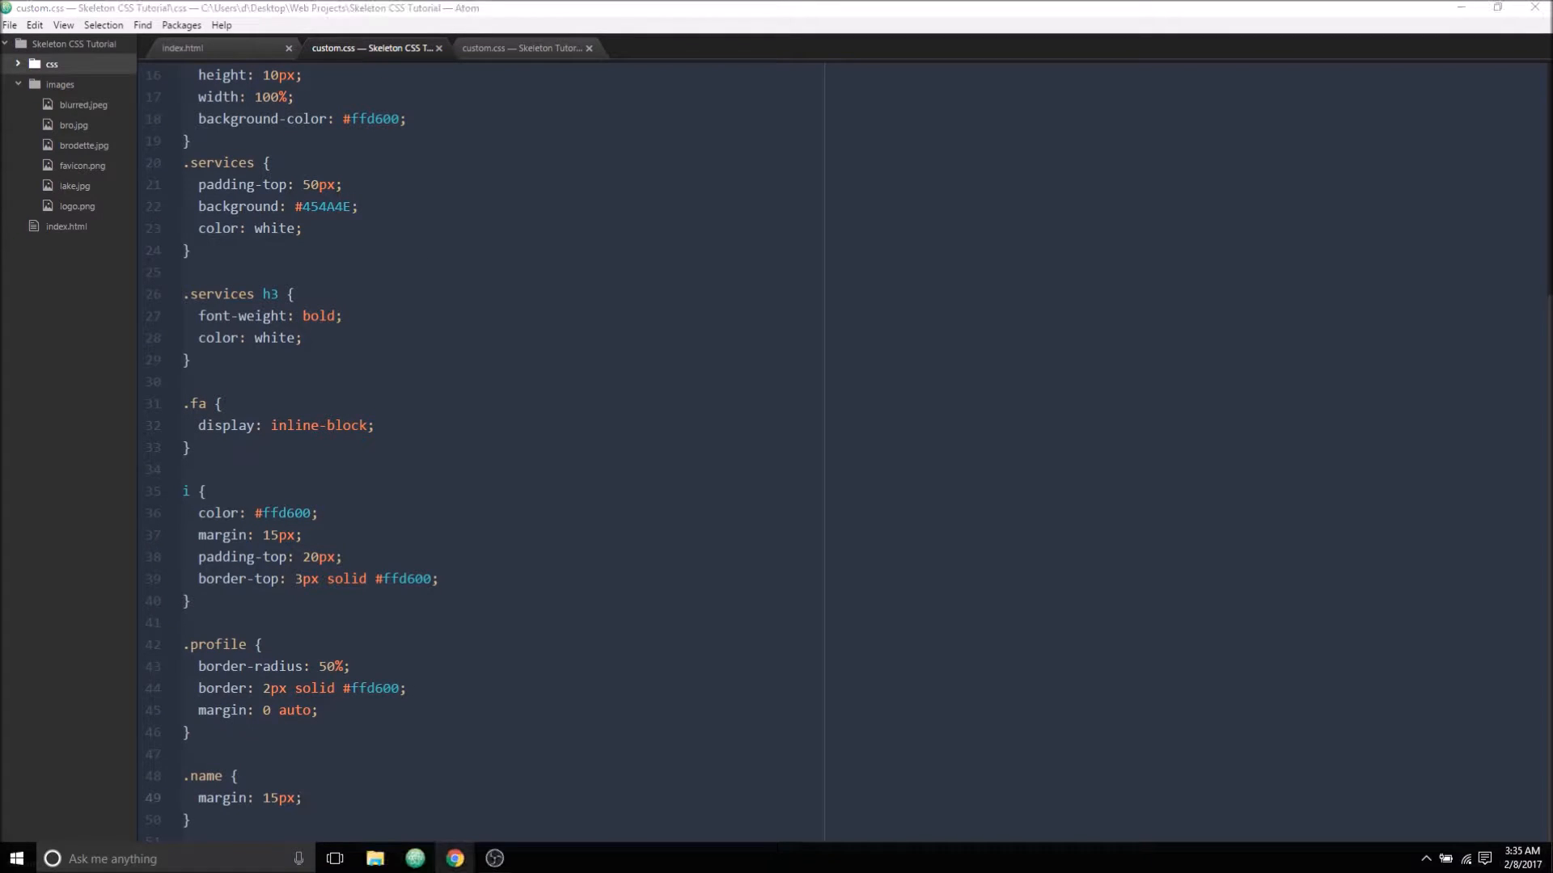
click(454, 859)
scroll(882, 772, down, 4)
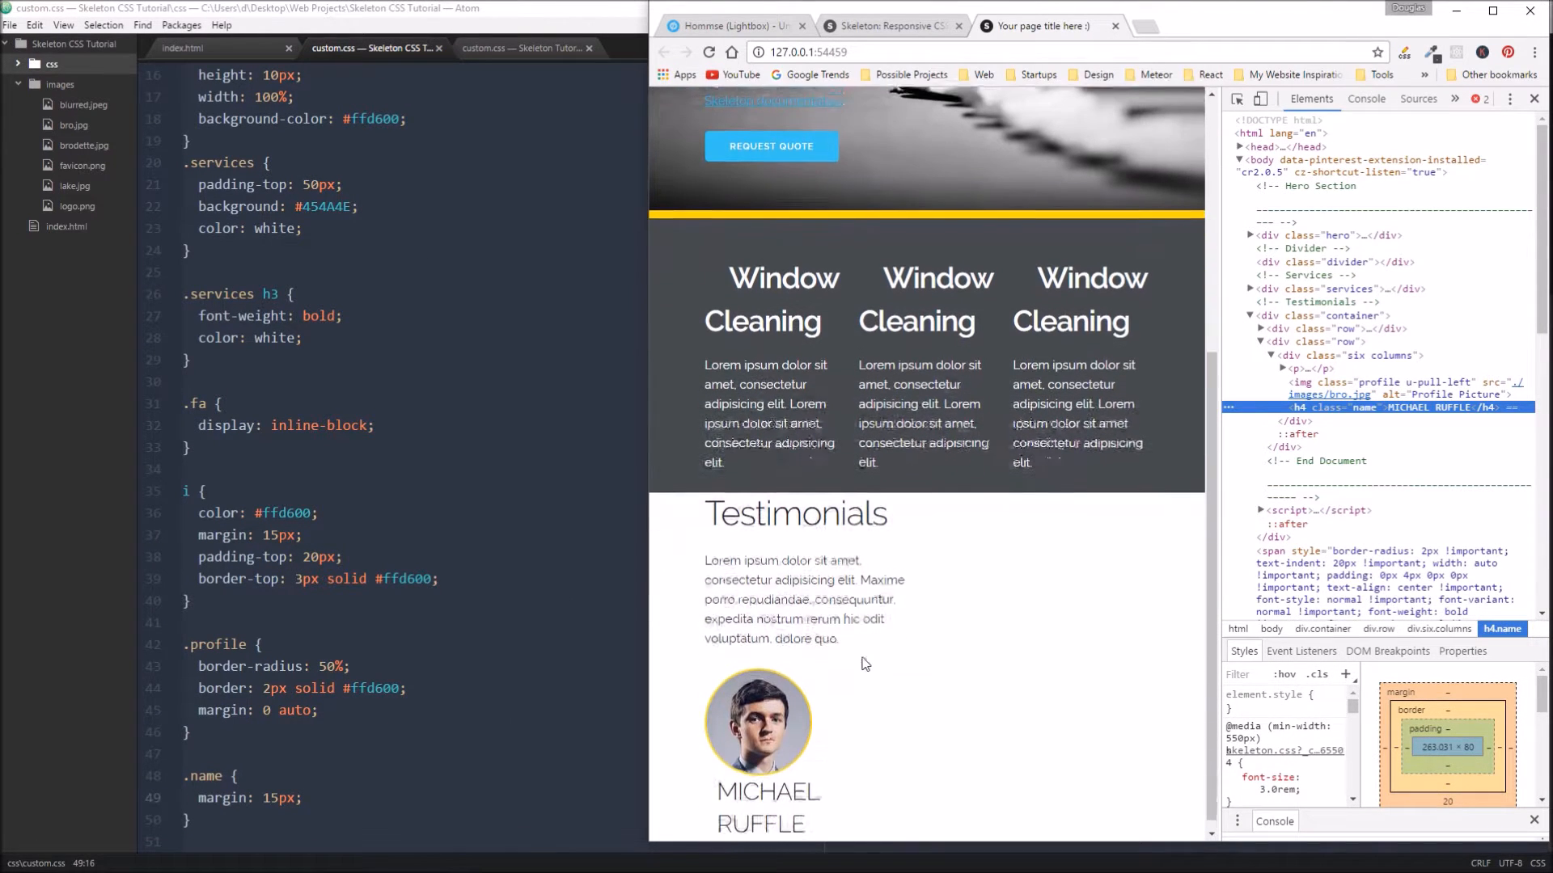
scroll(874, 728, up, 1)
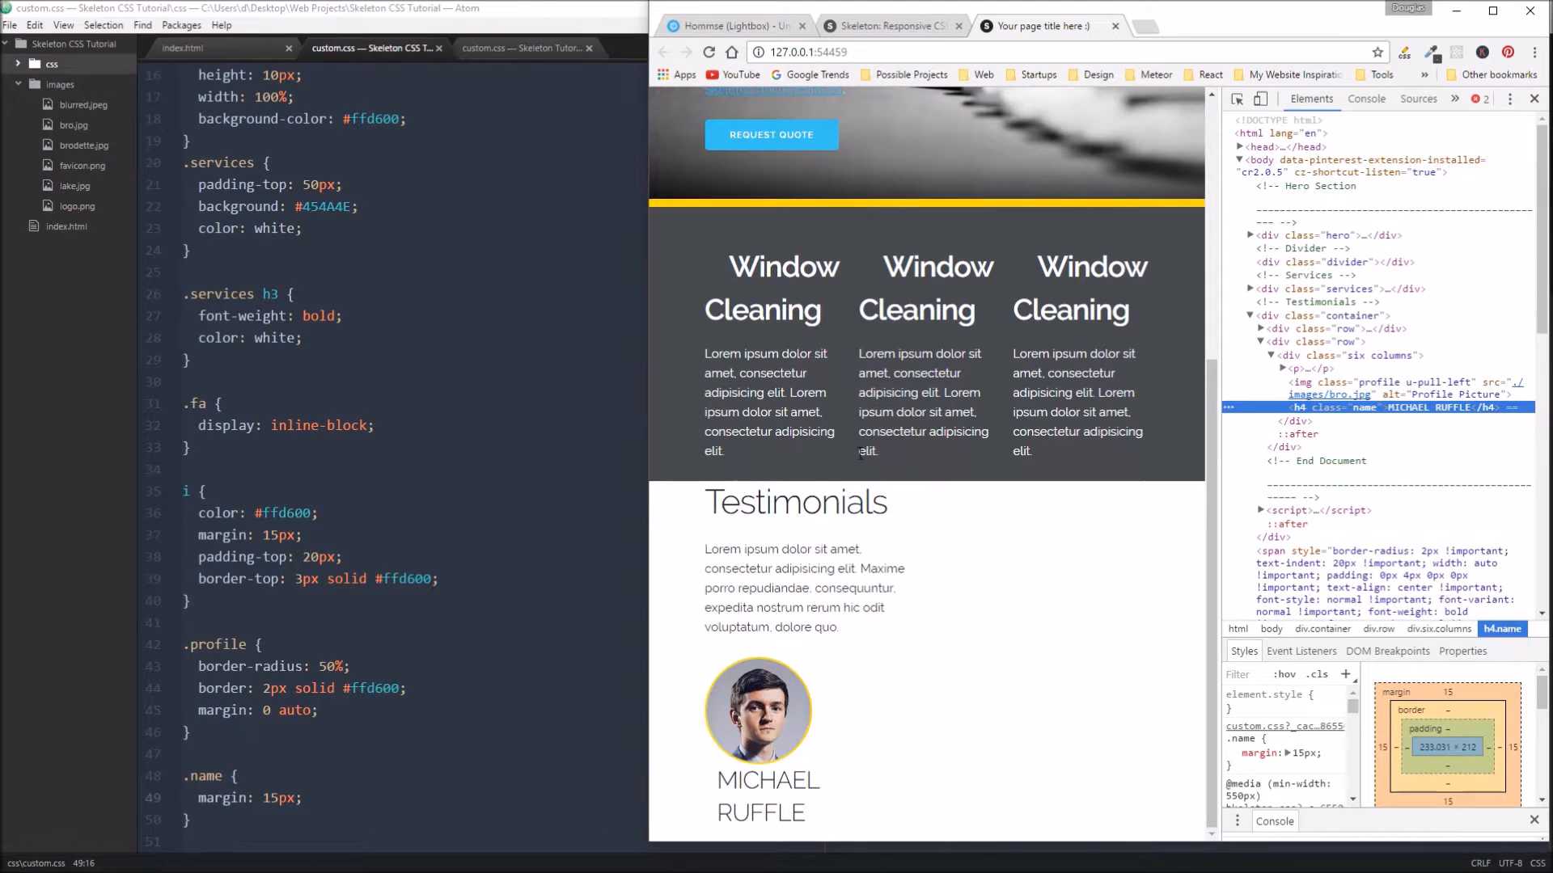
drag(651, 350, 415, 349)
mouse_move(1211, 365)
mouse_down()
mouse_move(982, 364)
mouse_move(1210, 364)
mouse_up()
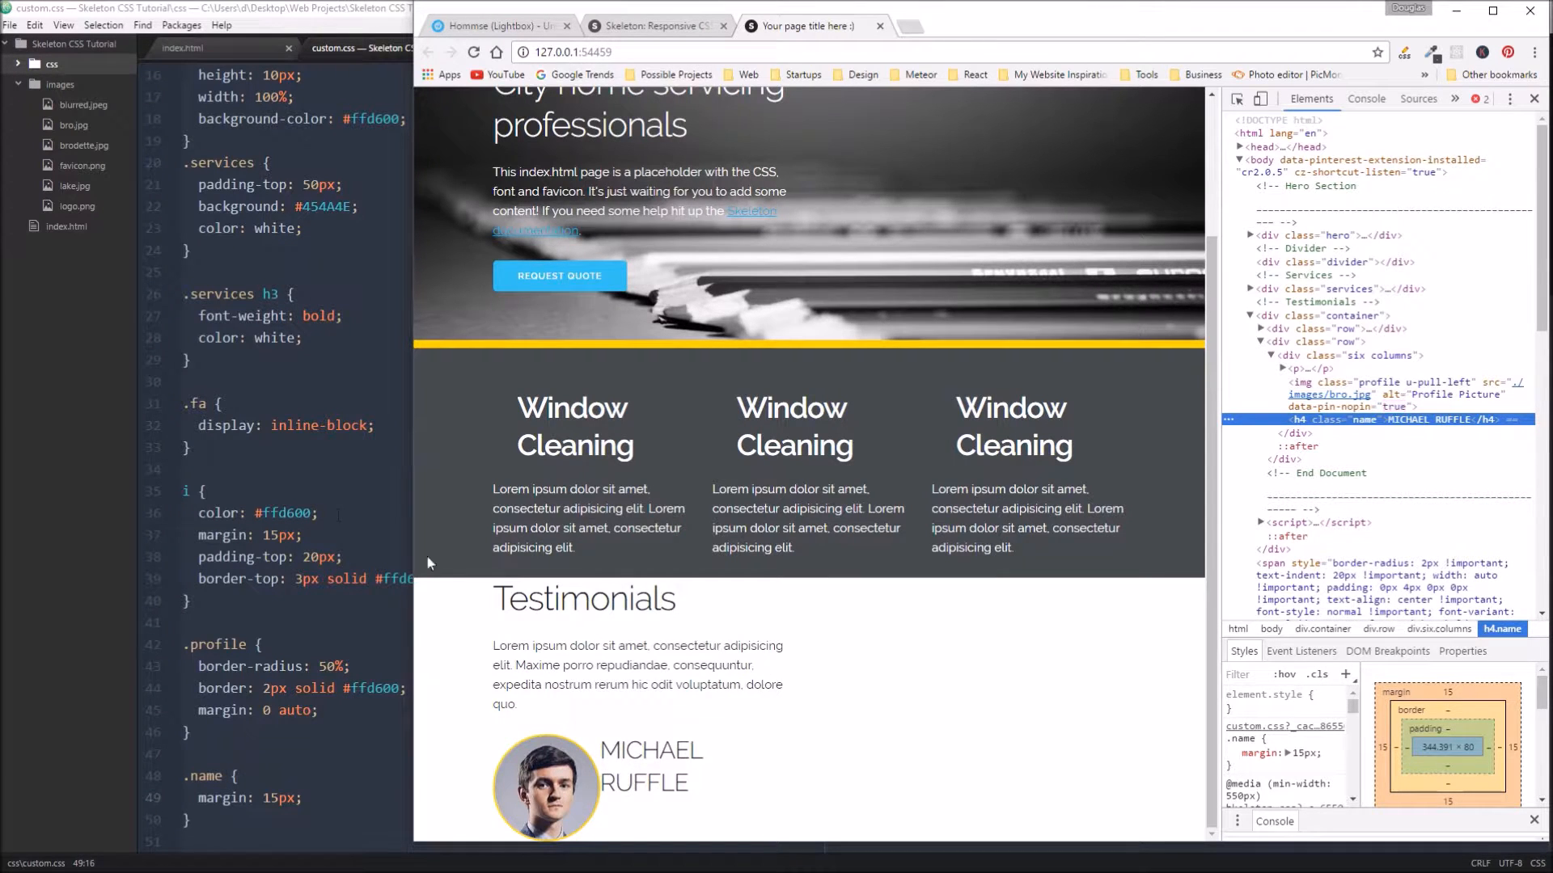
Step: Close the old preview tab, launch Live Server from index.html with Ctrl+Shift+L, and reload the page
click(879, 26)
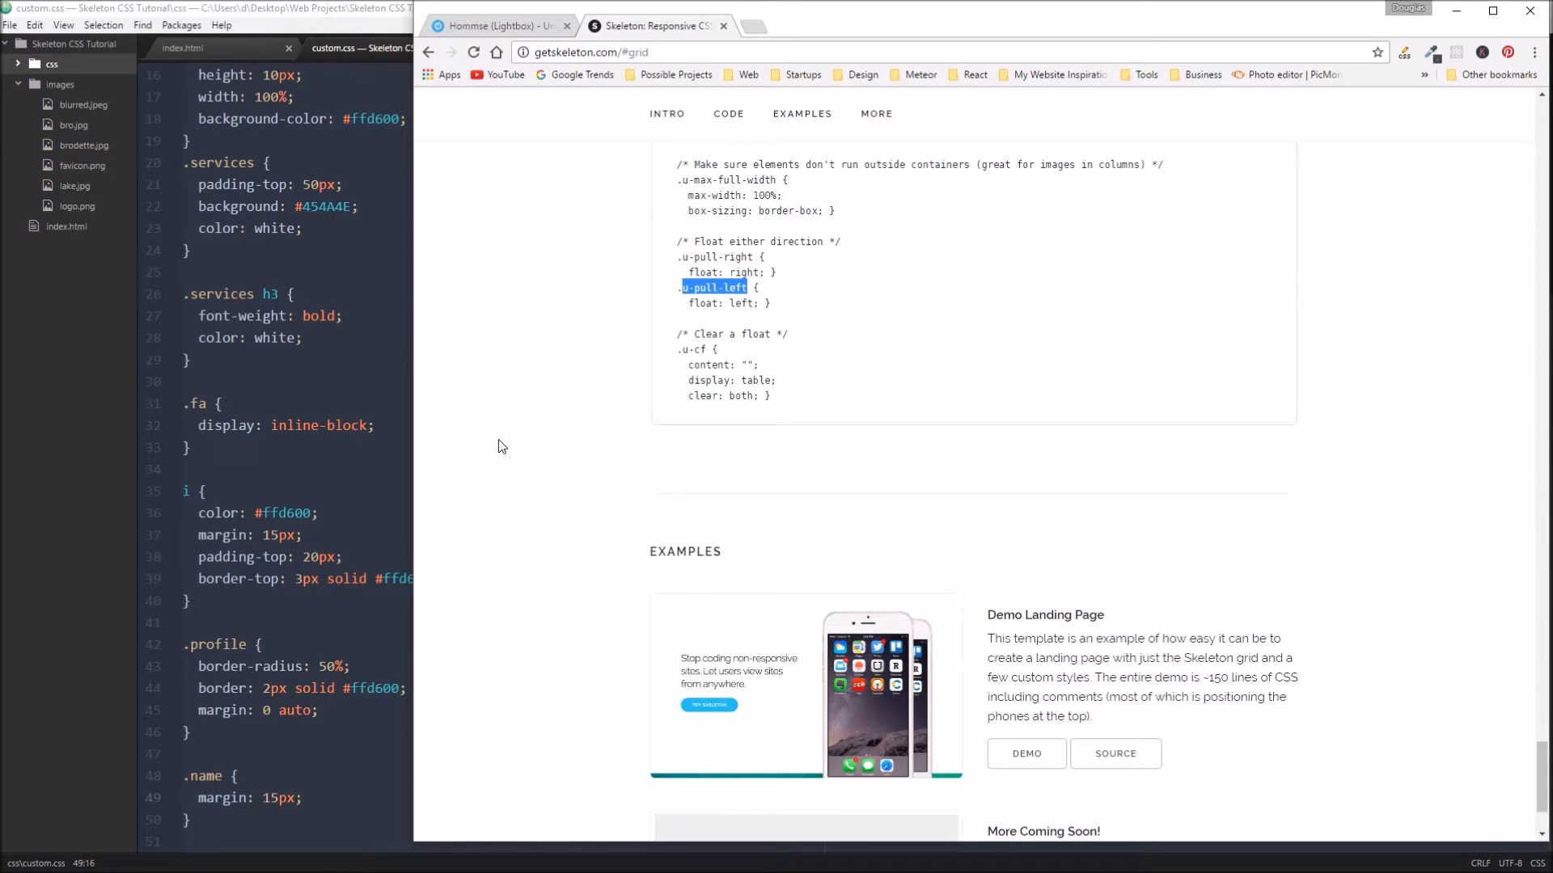
key(alt+Tab)
click(234, 48)
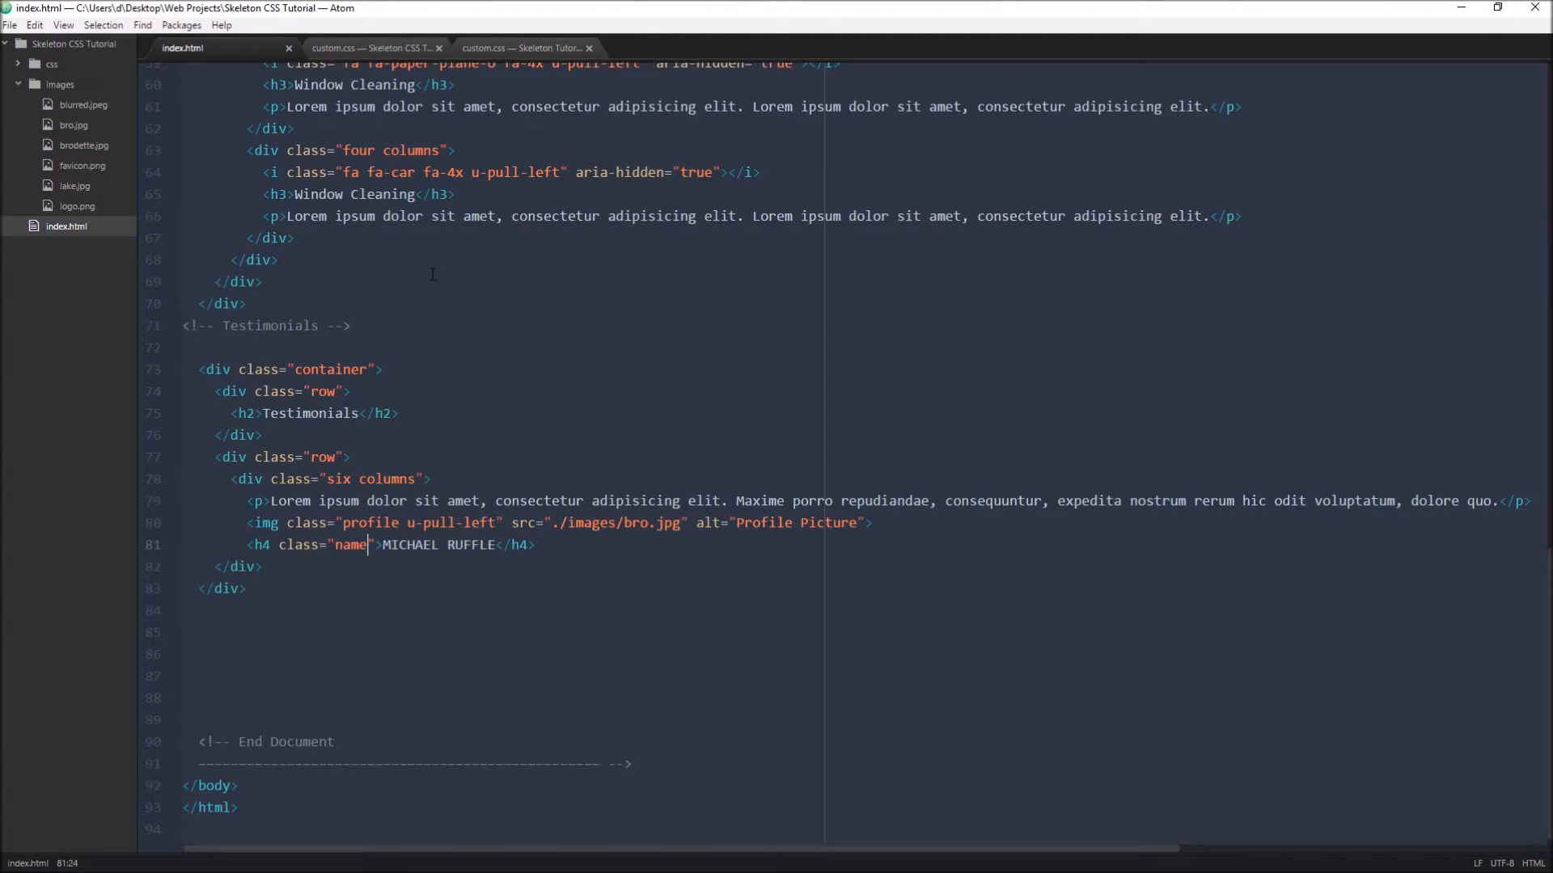
key(ctrl+shift+l)
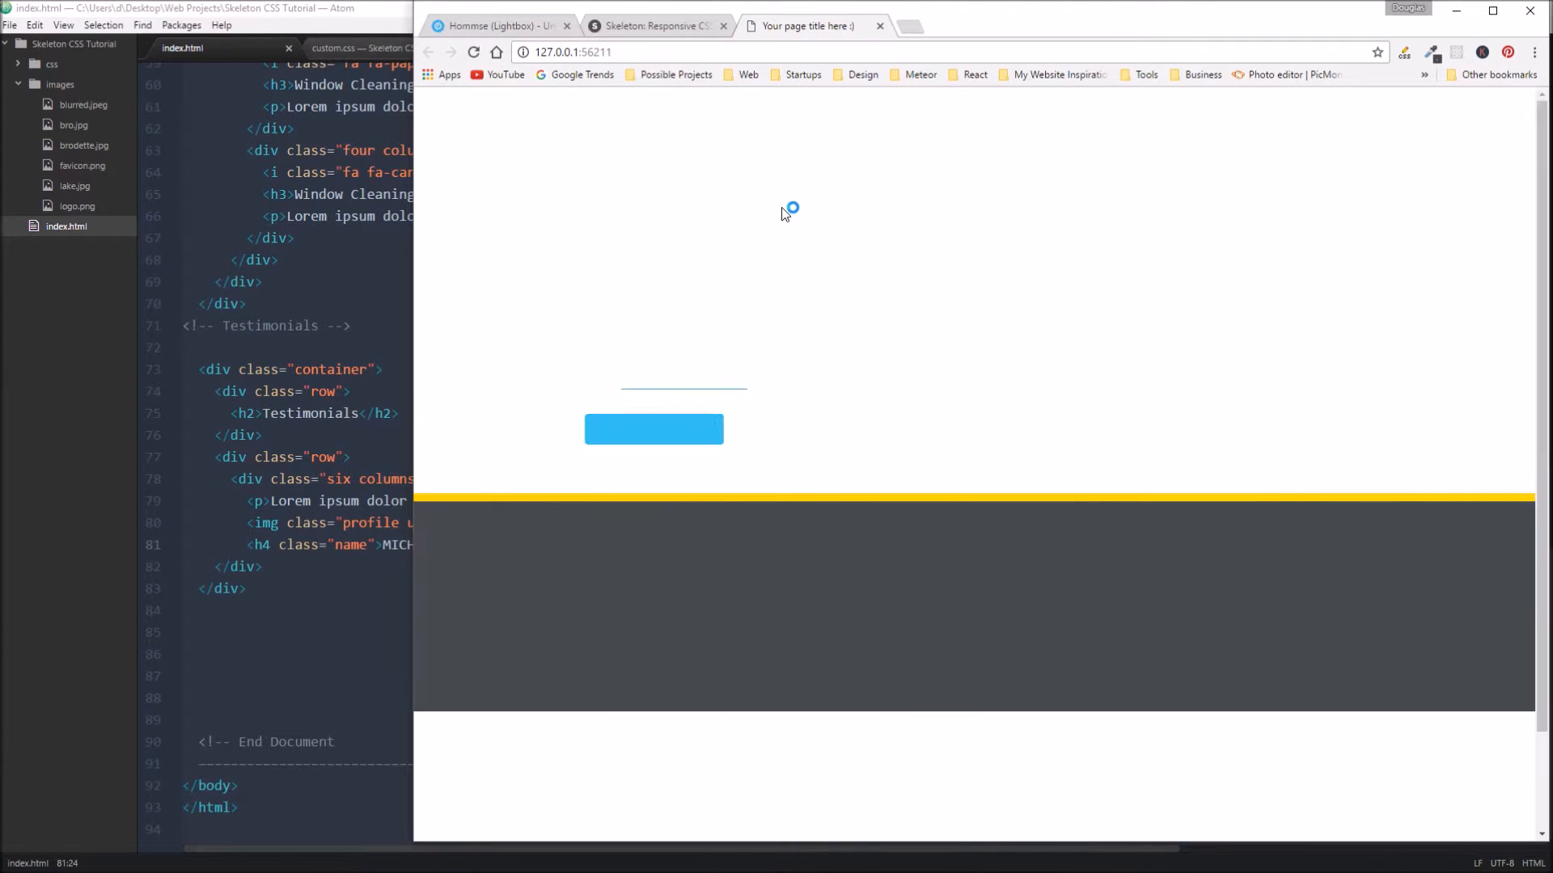
scroll(846, 534, down, 1)
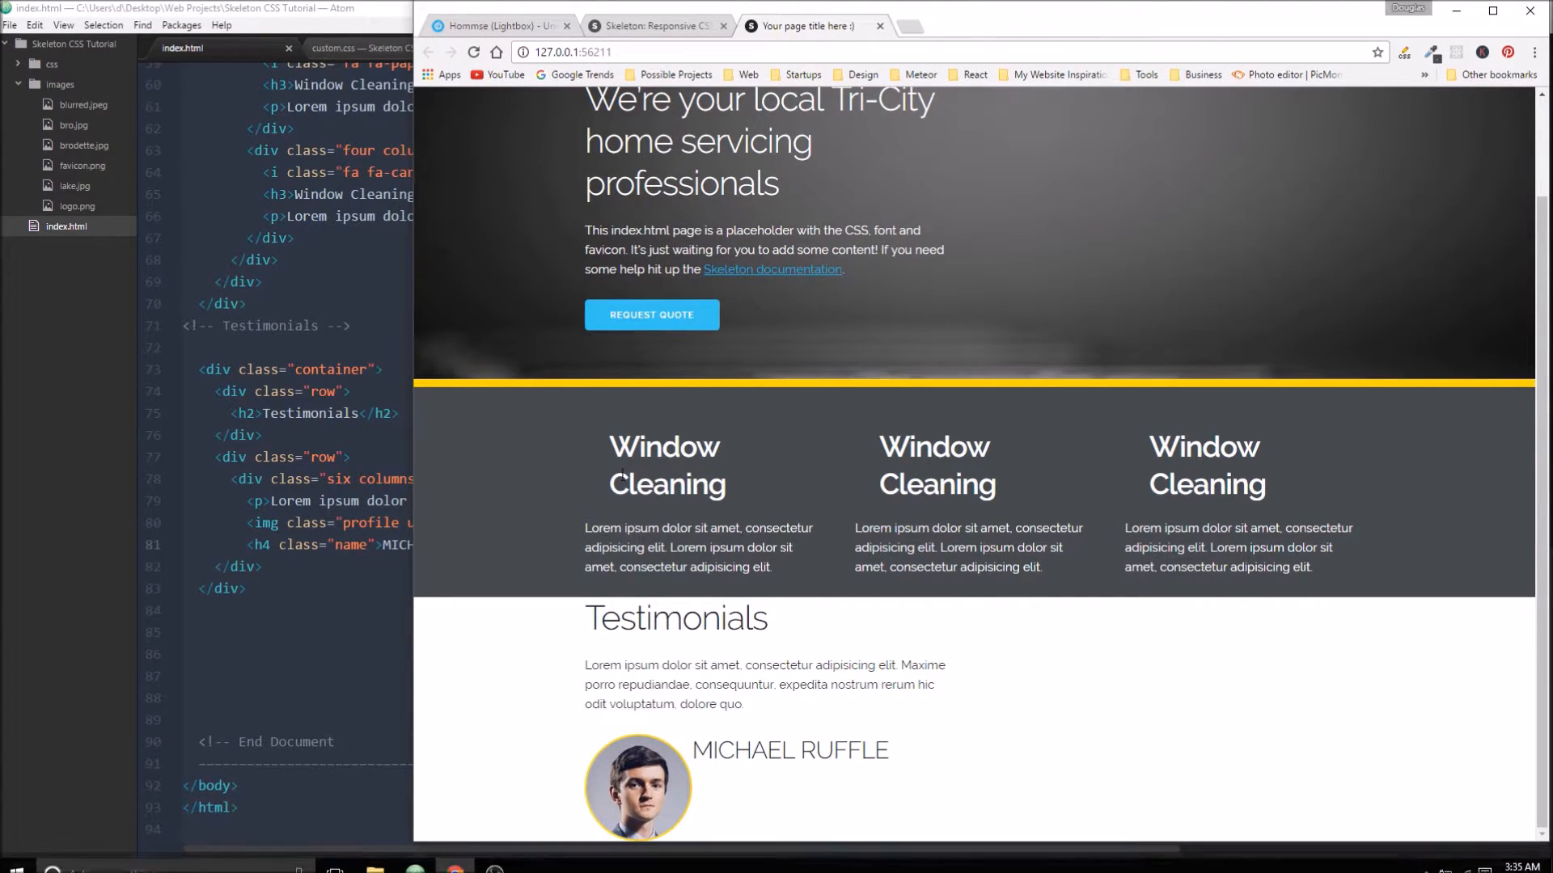
click(473, 52)
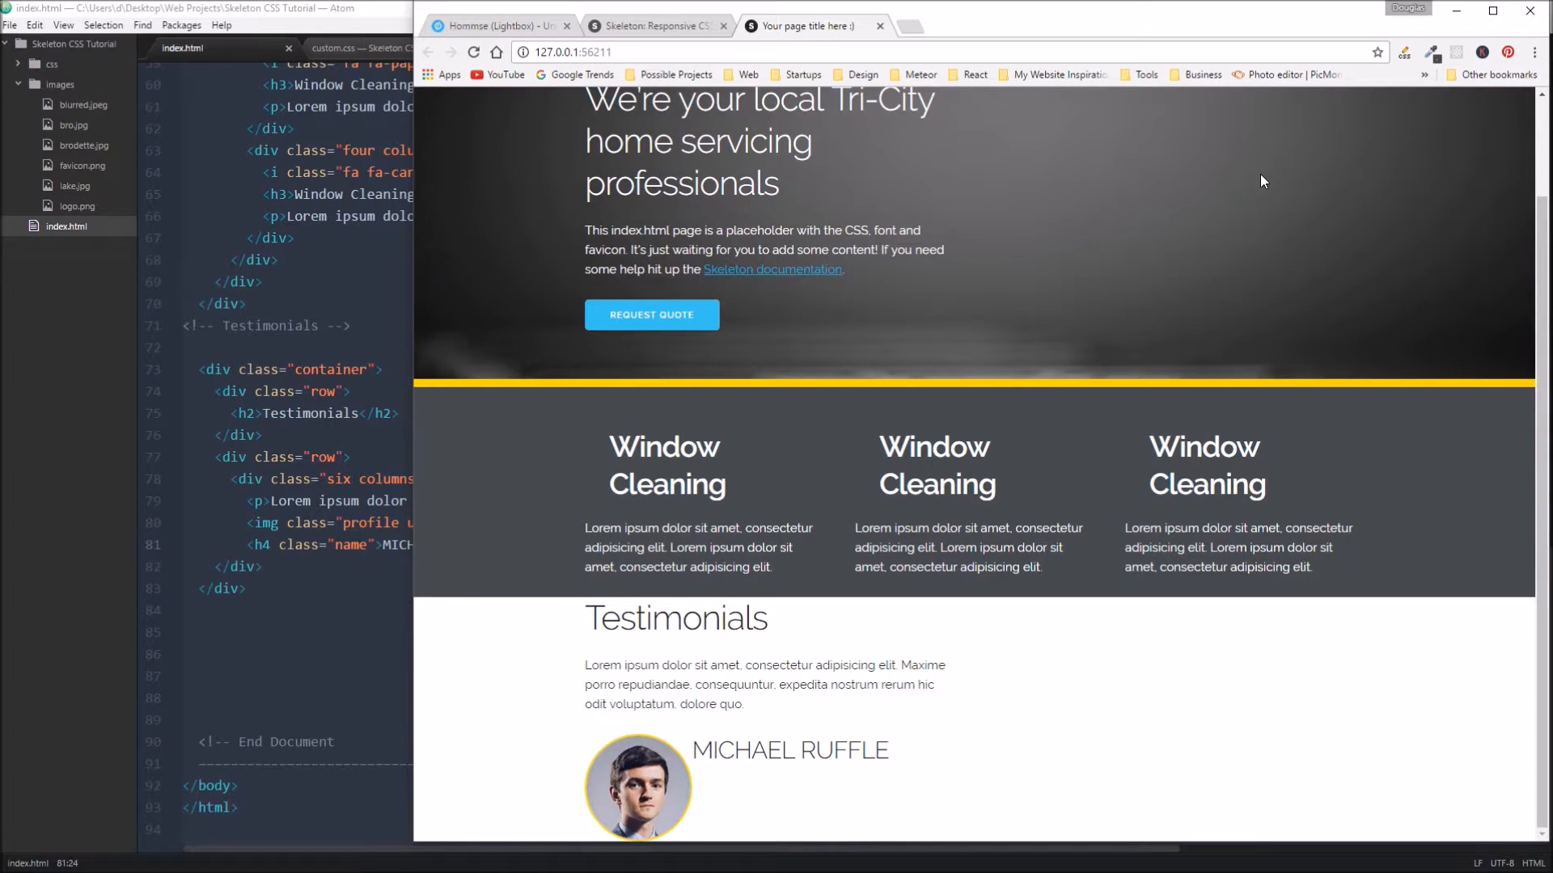
scroll(1260, 173, up, 2)
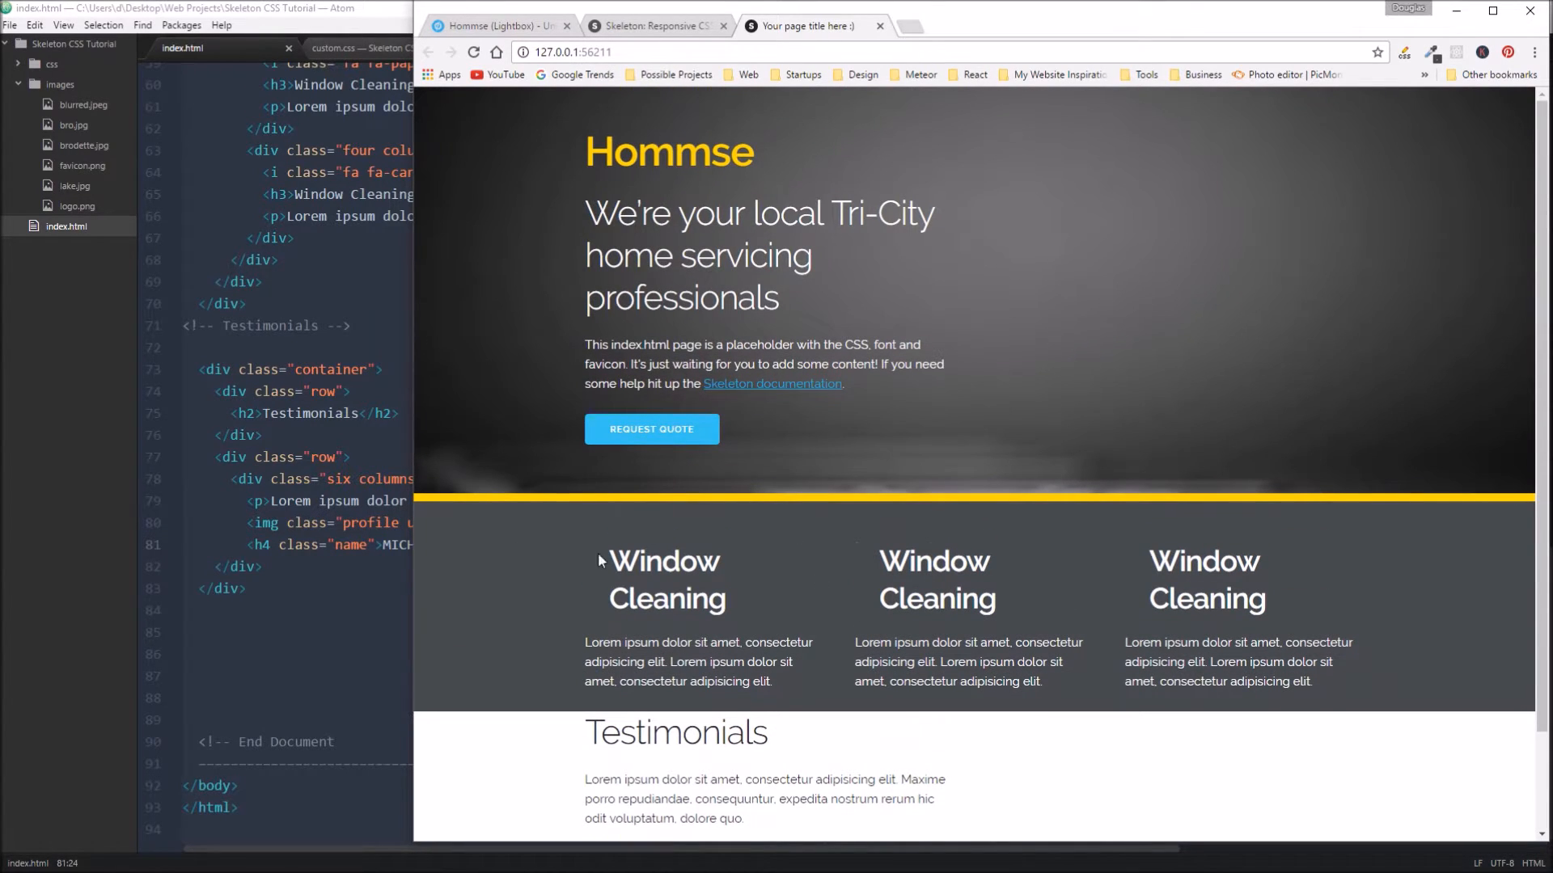
scroll(799, 567, down, 2)
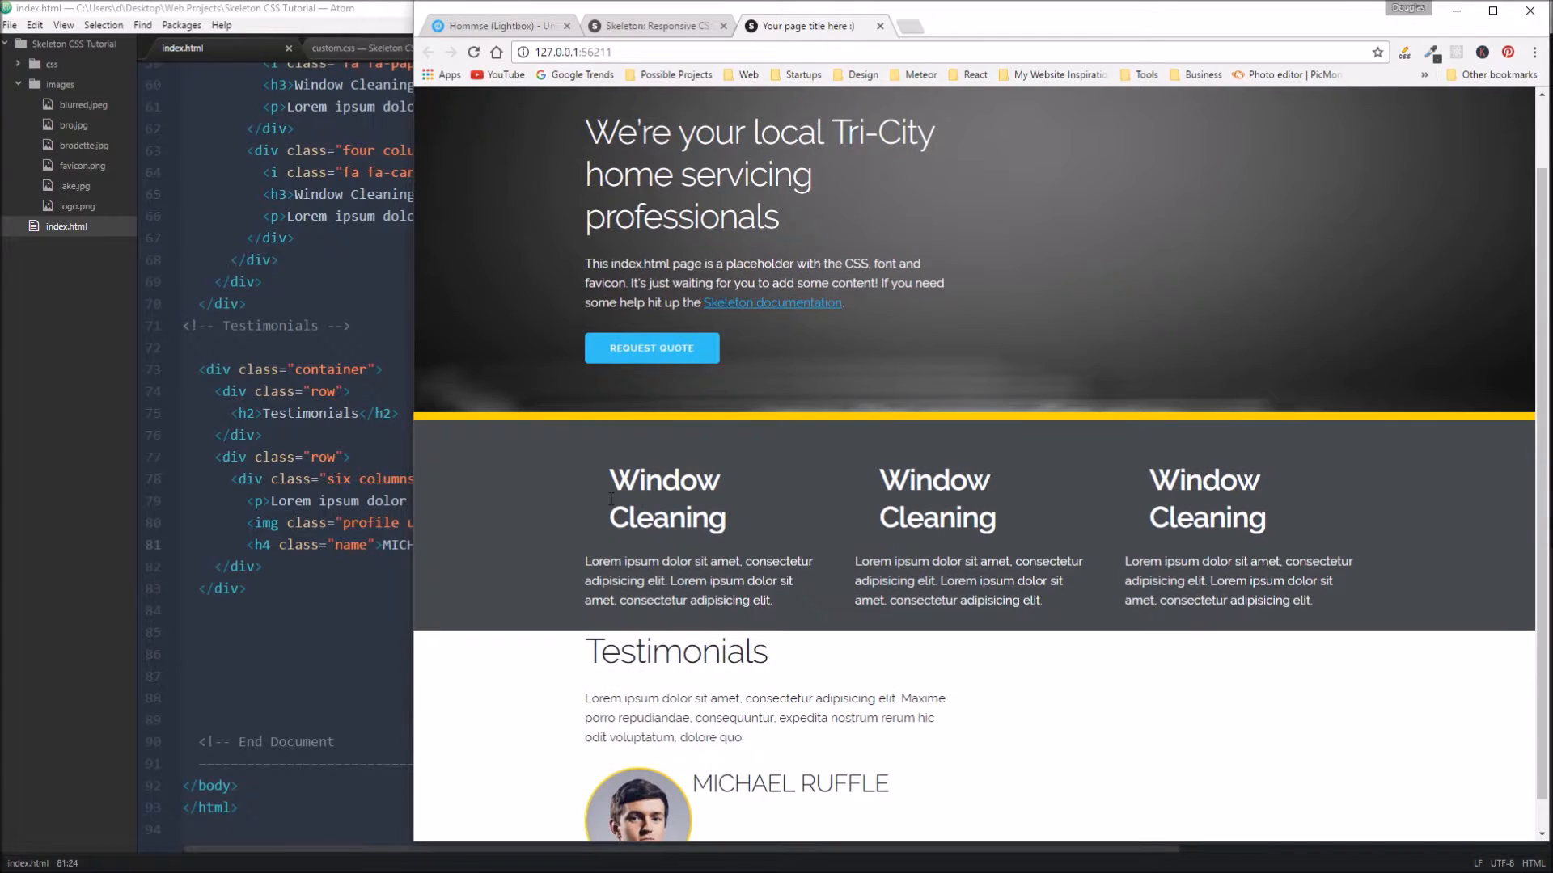
scroll(801, 522, down, 1)
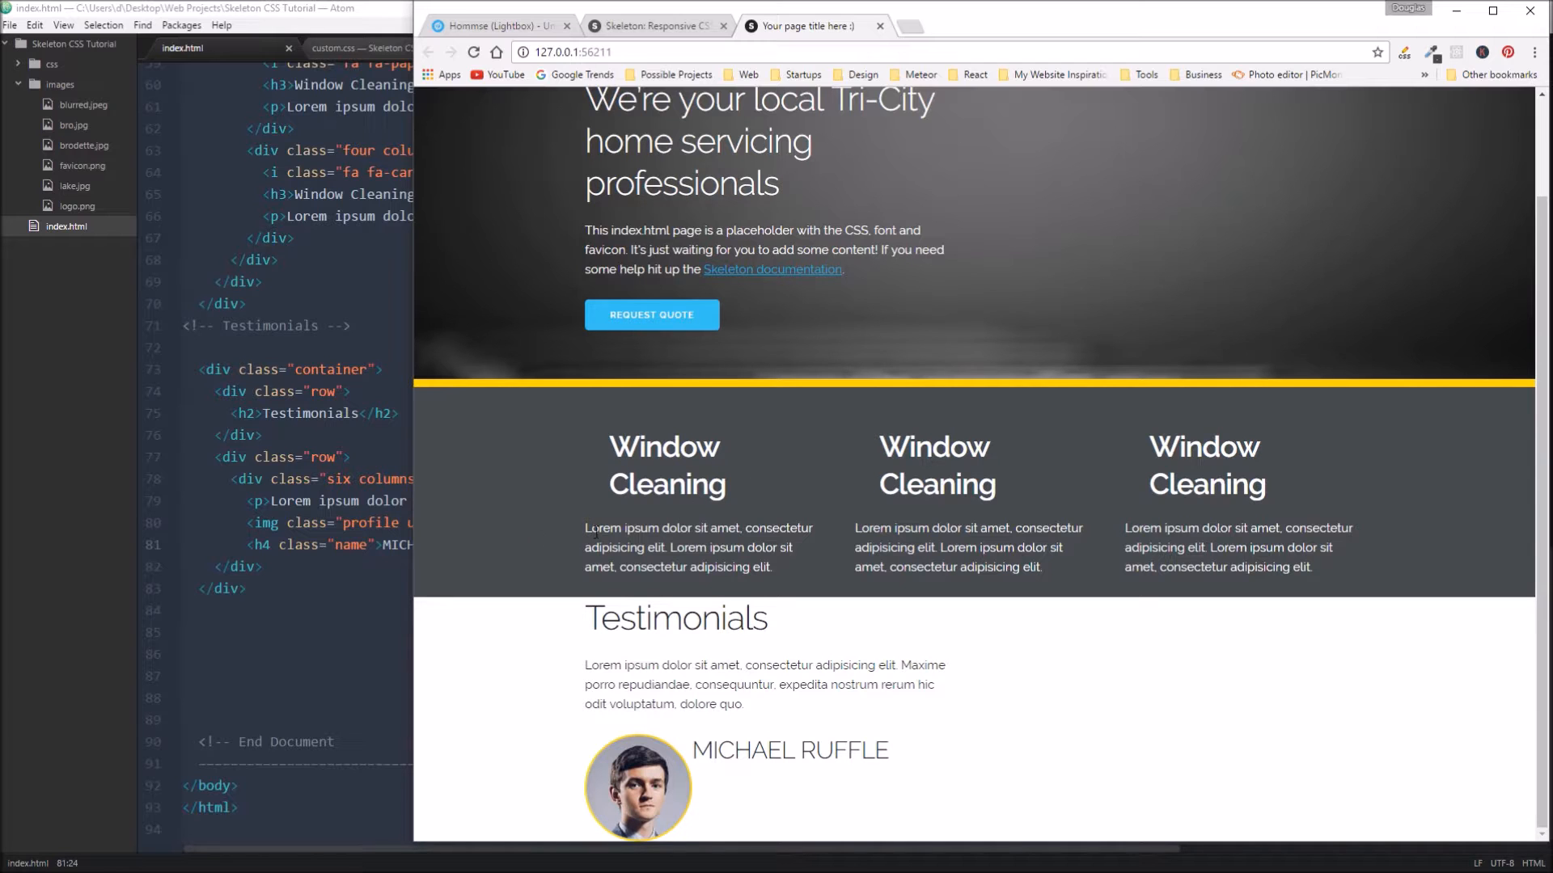
key(F12)
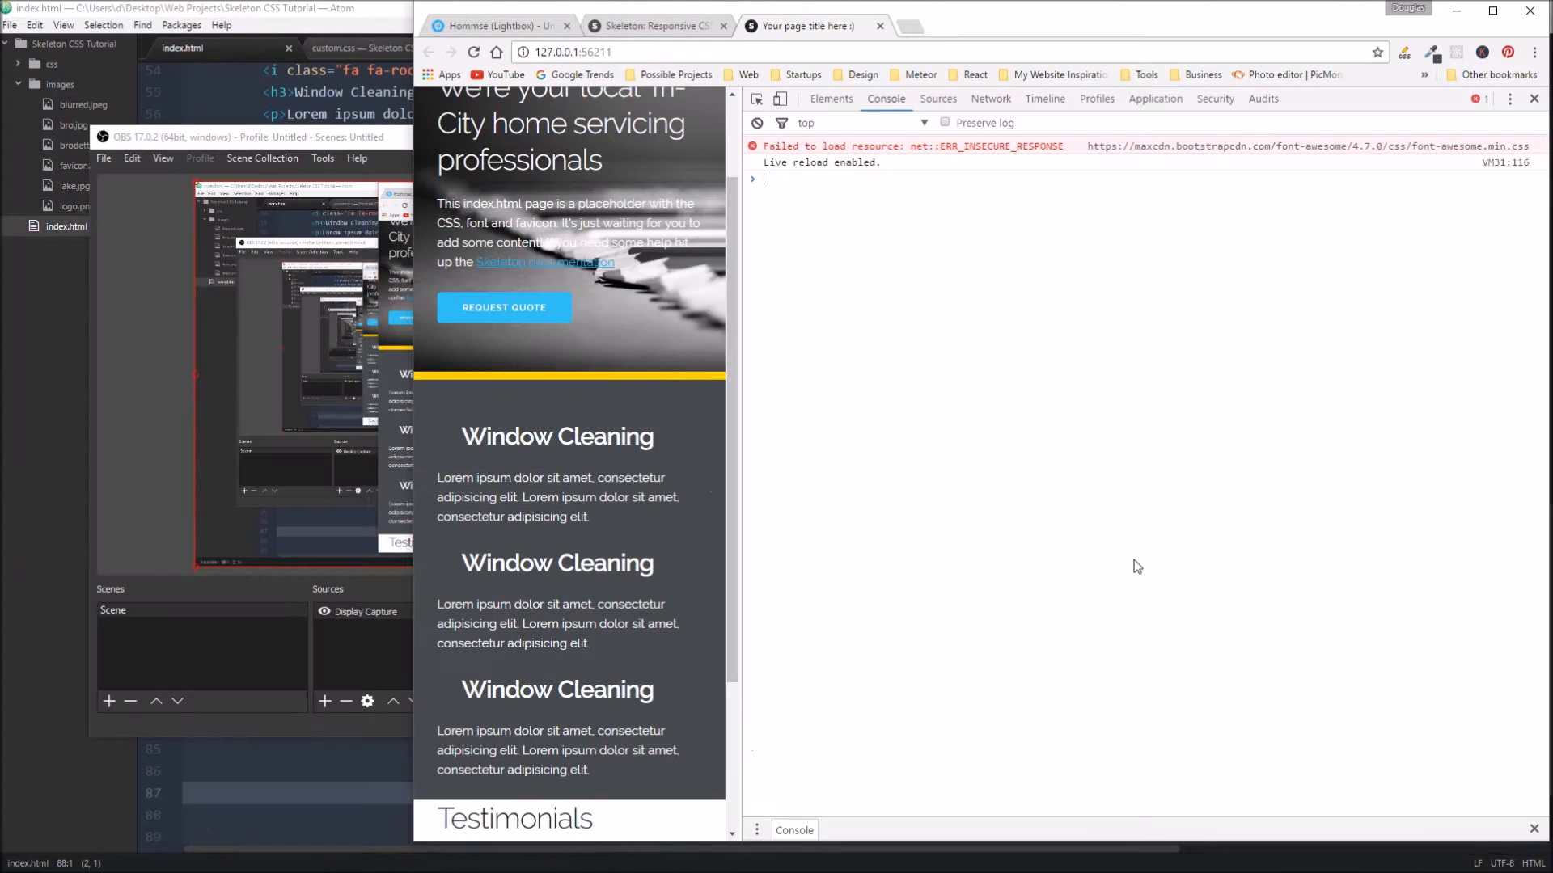
key(alt+Tab)
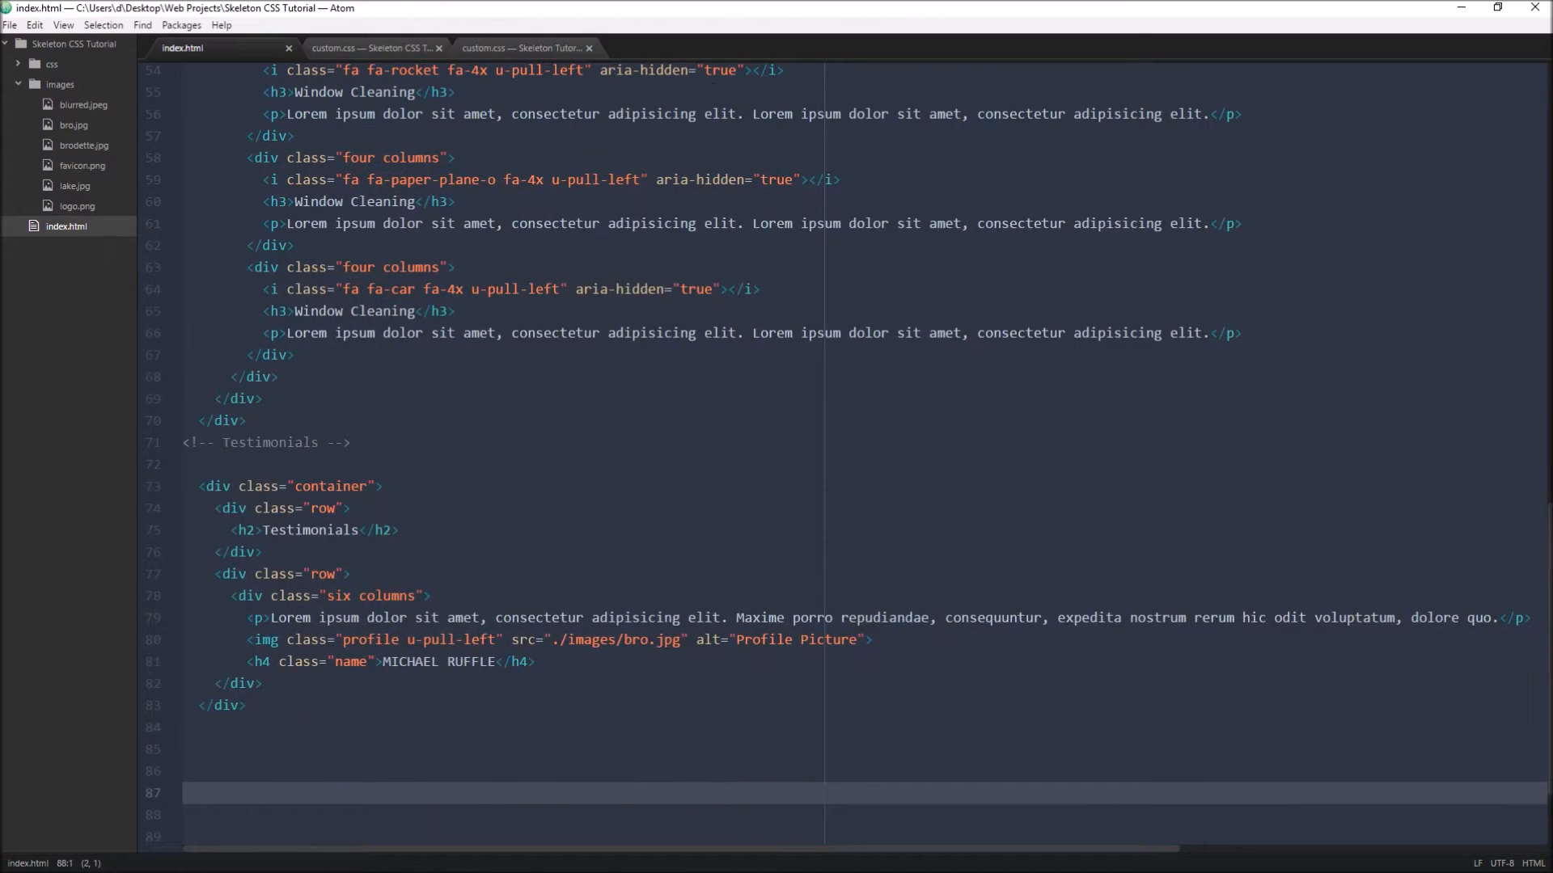
key(alt+Tab)
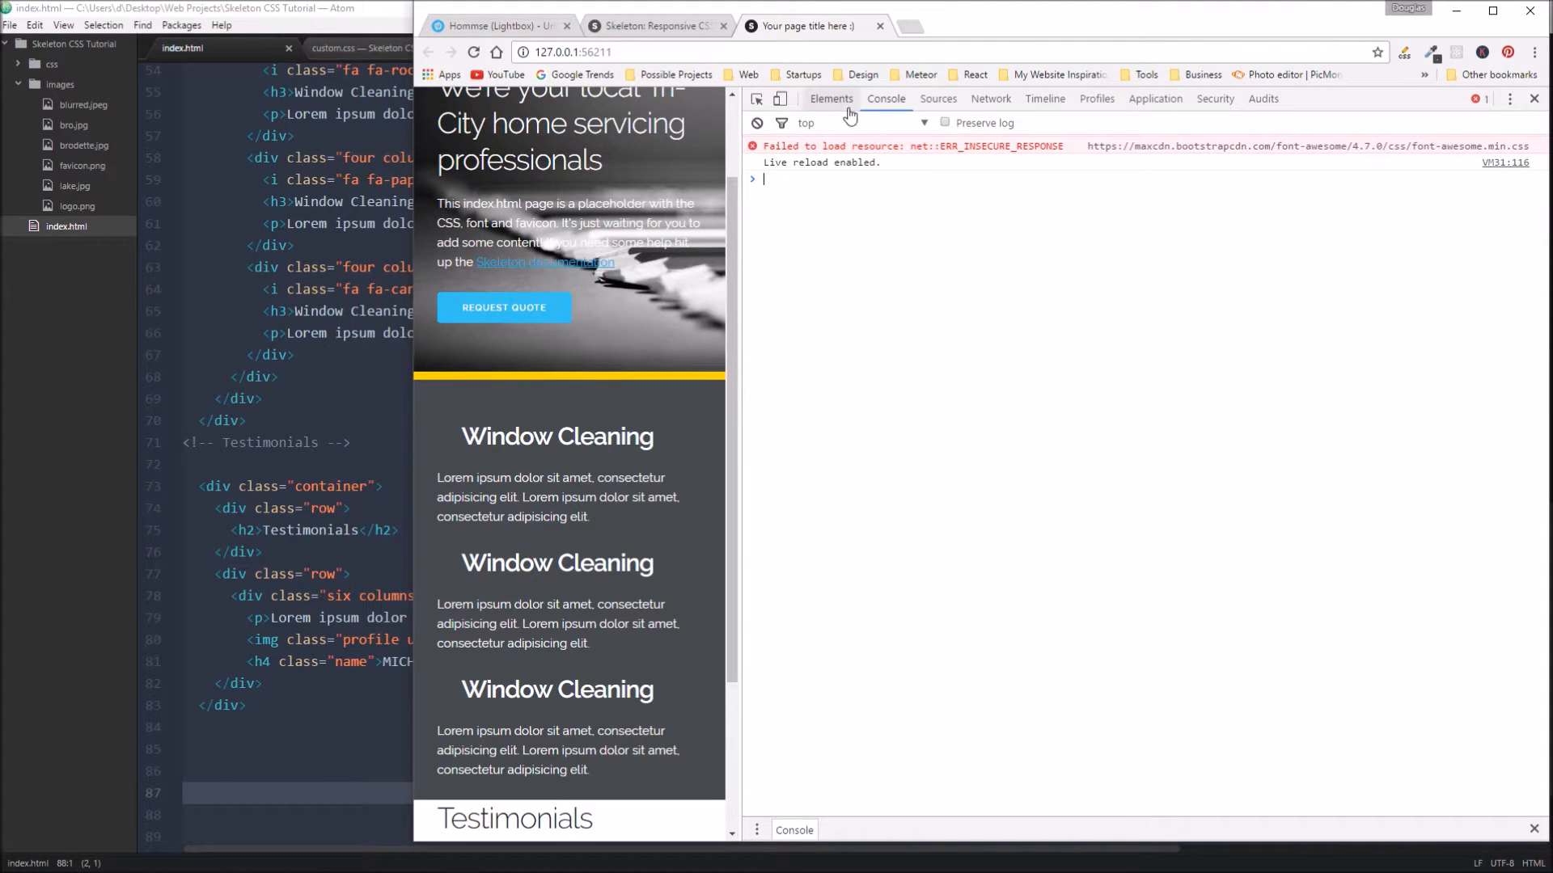
scroll(291, 485, up, 4)
scroll(291, 485, up, 5)
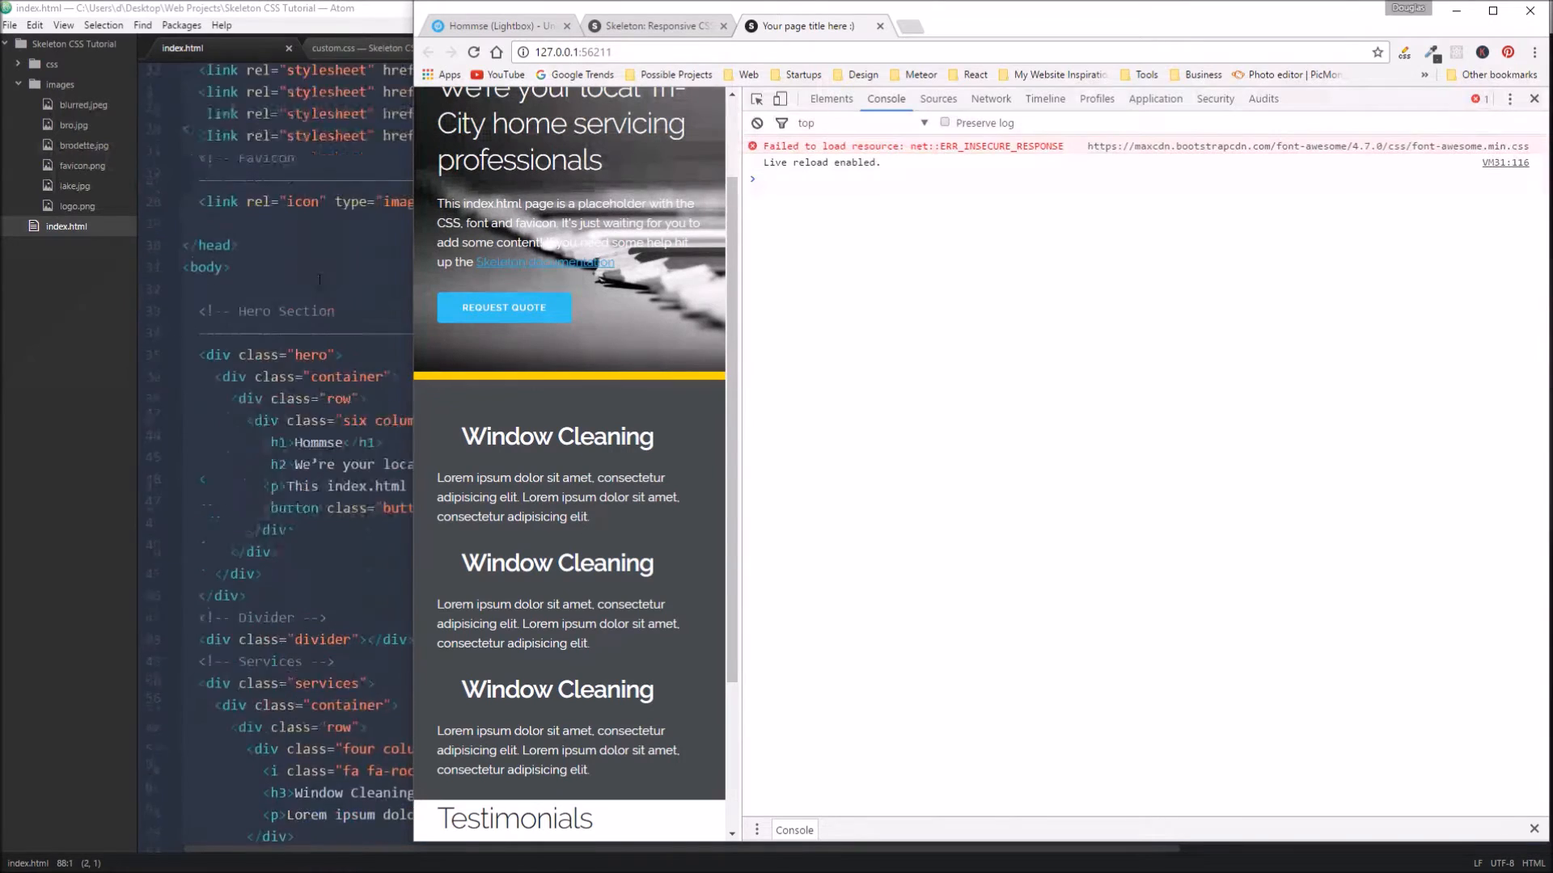
scroll(292, 485, up, 4)
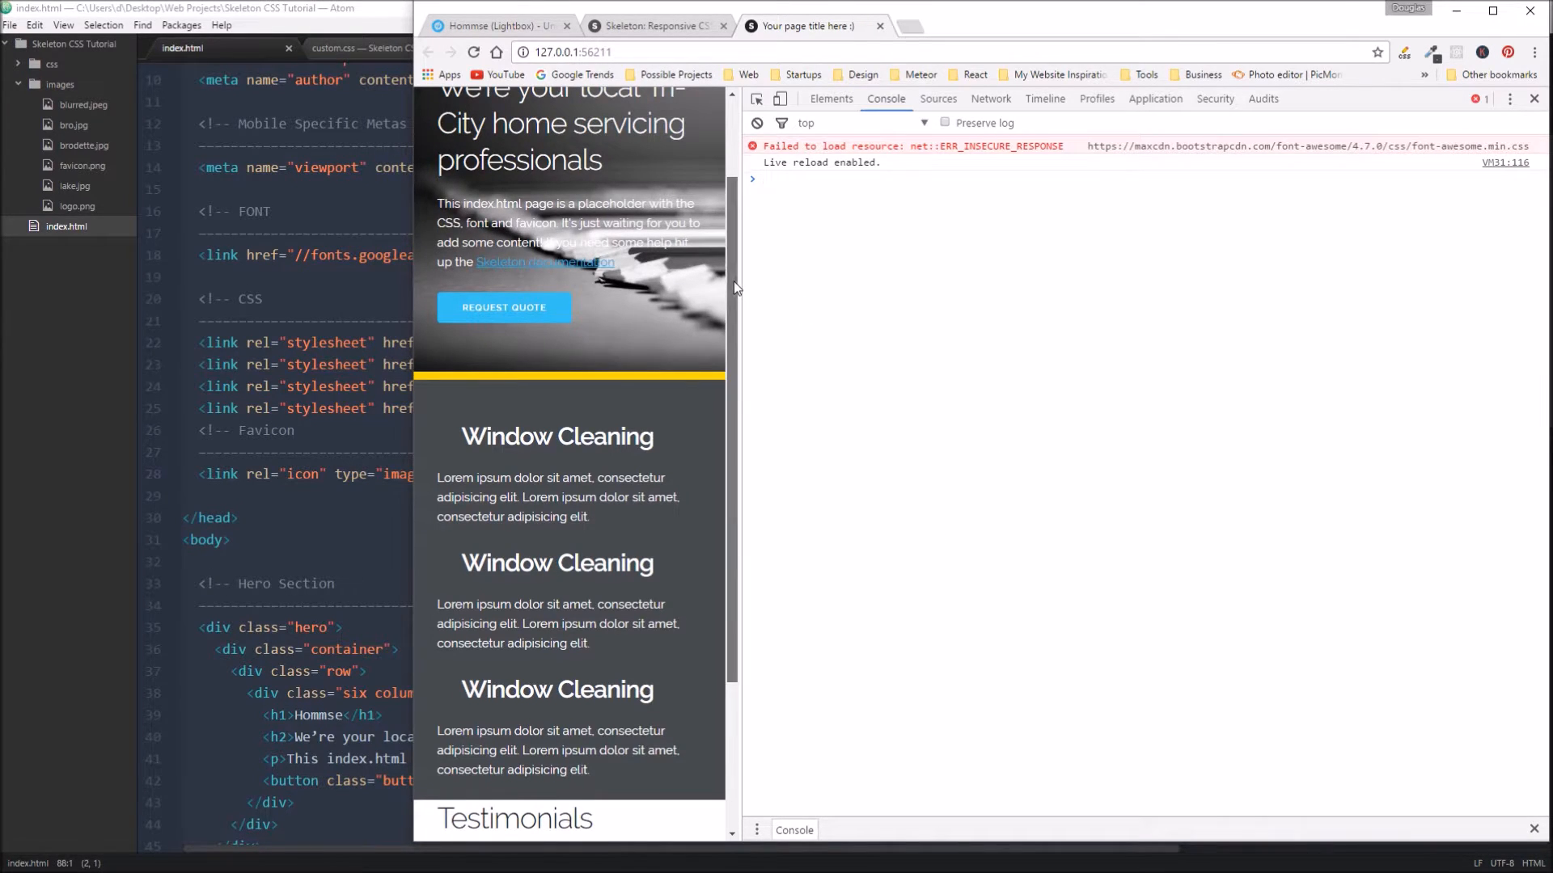
scroll(733, 285, up, 3)
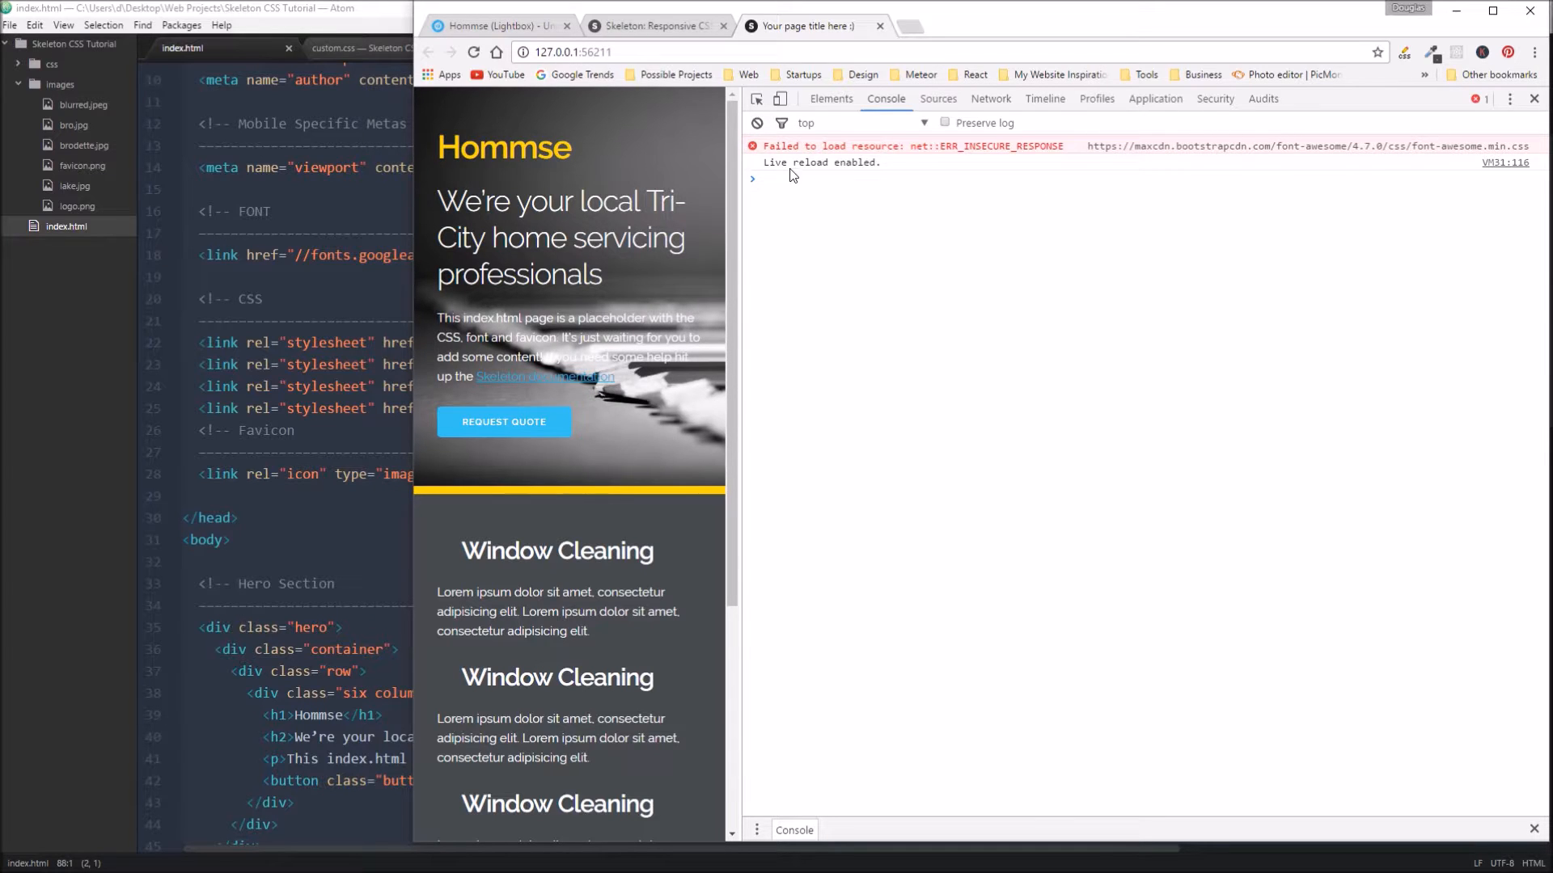
click(758, 182)
Step: Inspect the h4.name heading's styles in DevTools' Elements view, then return to the Testimonials markup in Atom
click(1534, 98)
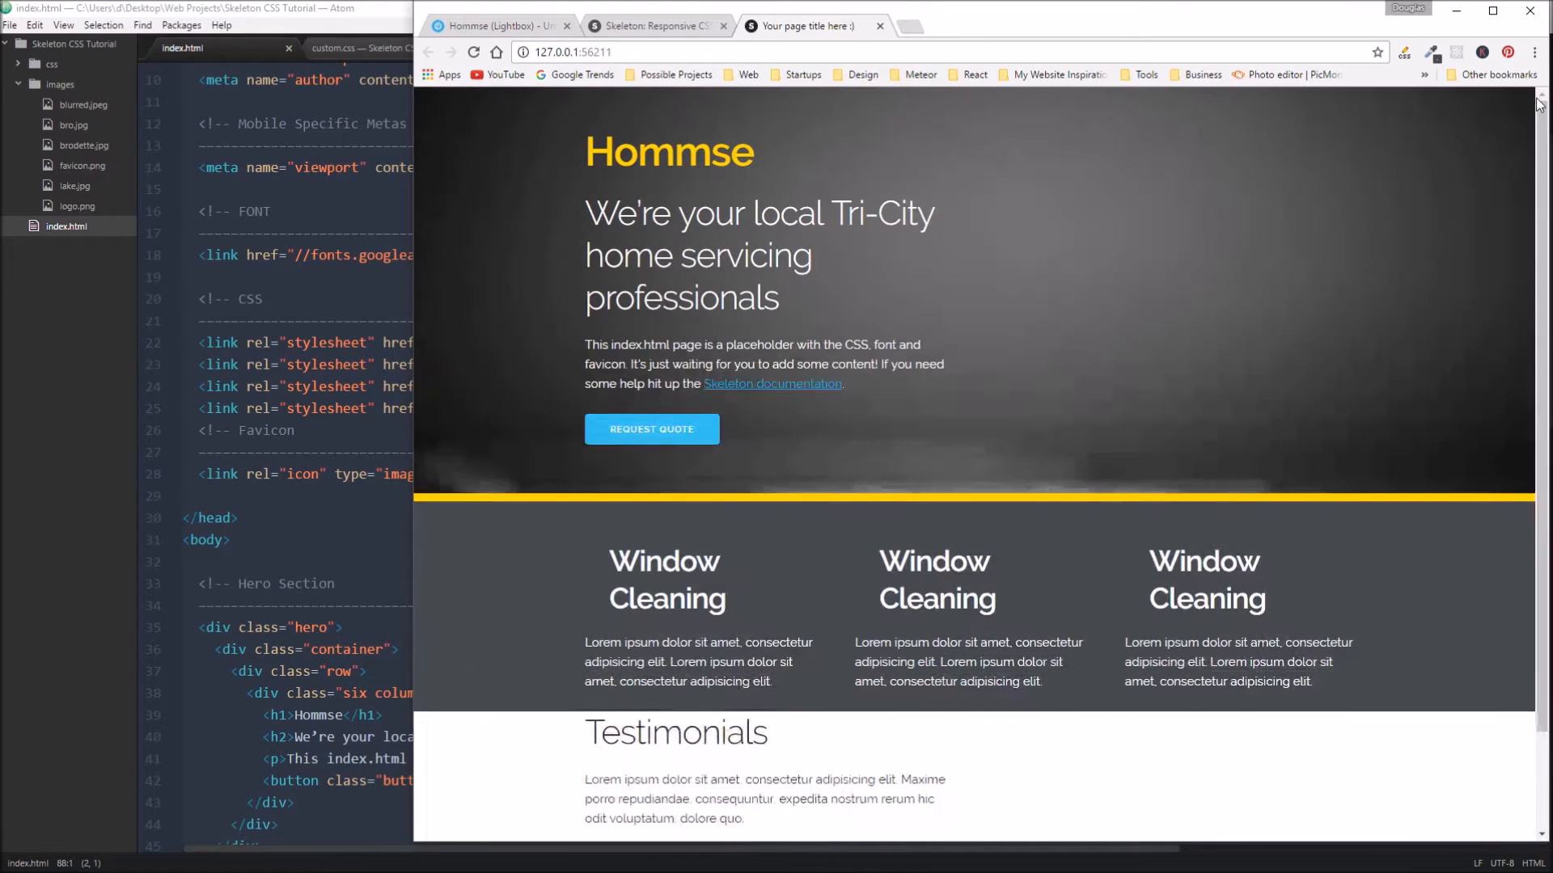
scroll(1033, 434, down, 1)
scroll(767, 678, down, 1)
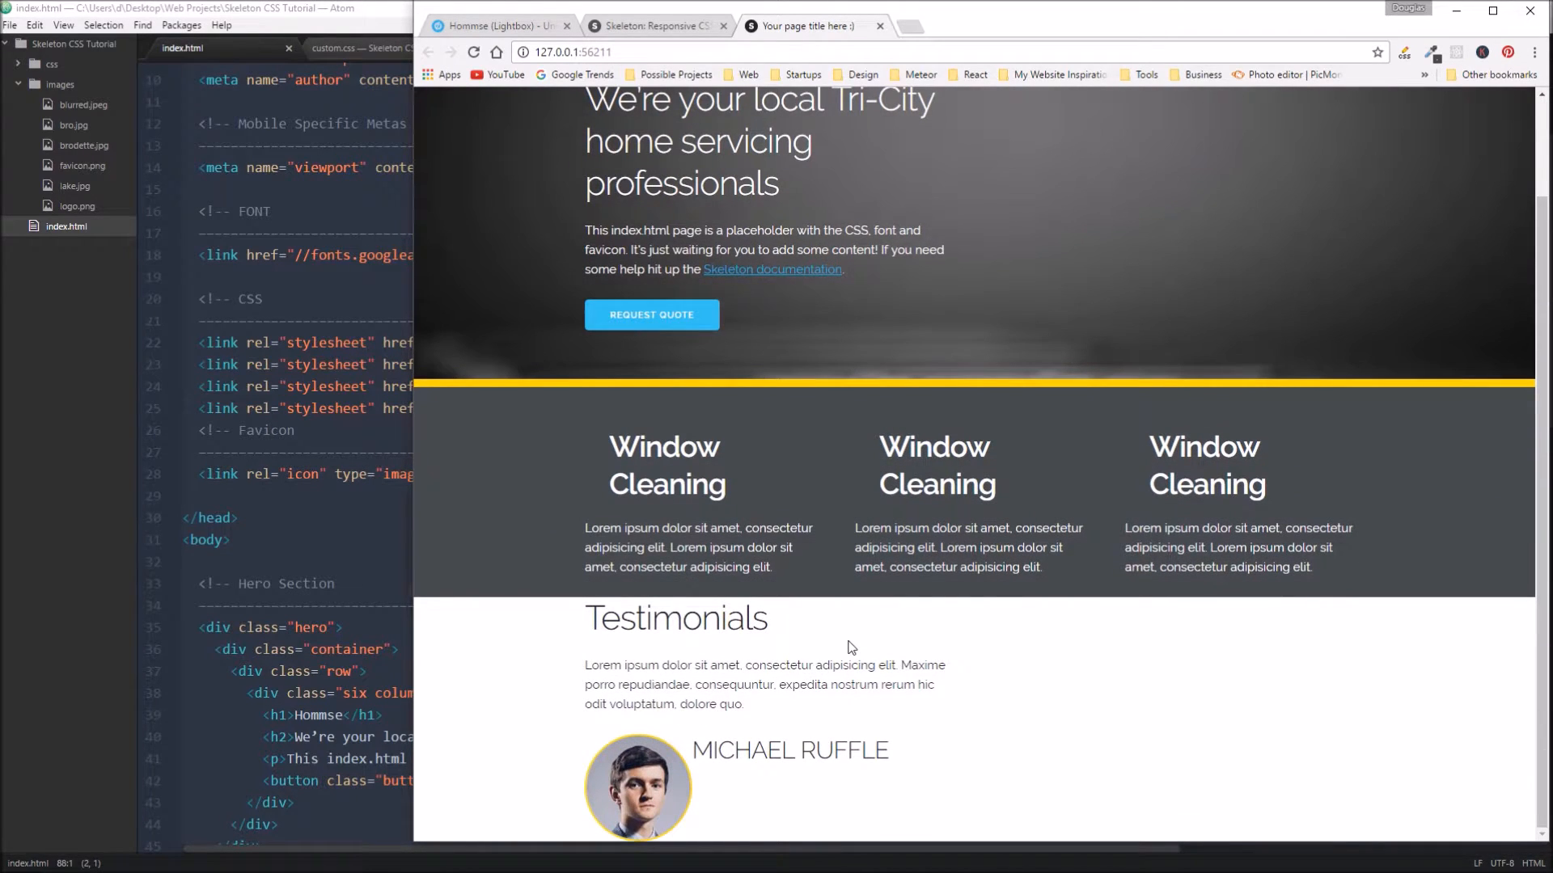
right_click(770, 765)
click(838, 753)
key(F12)
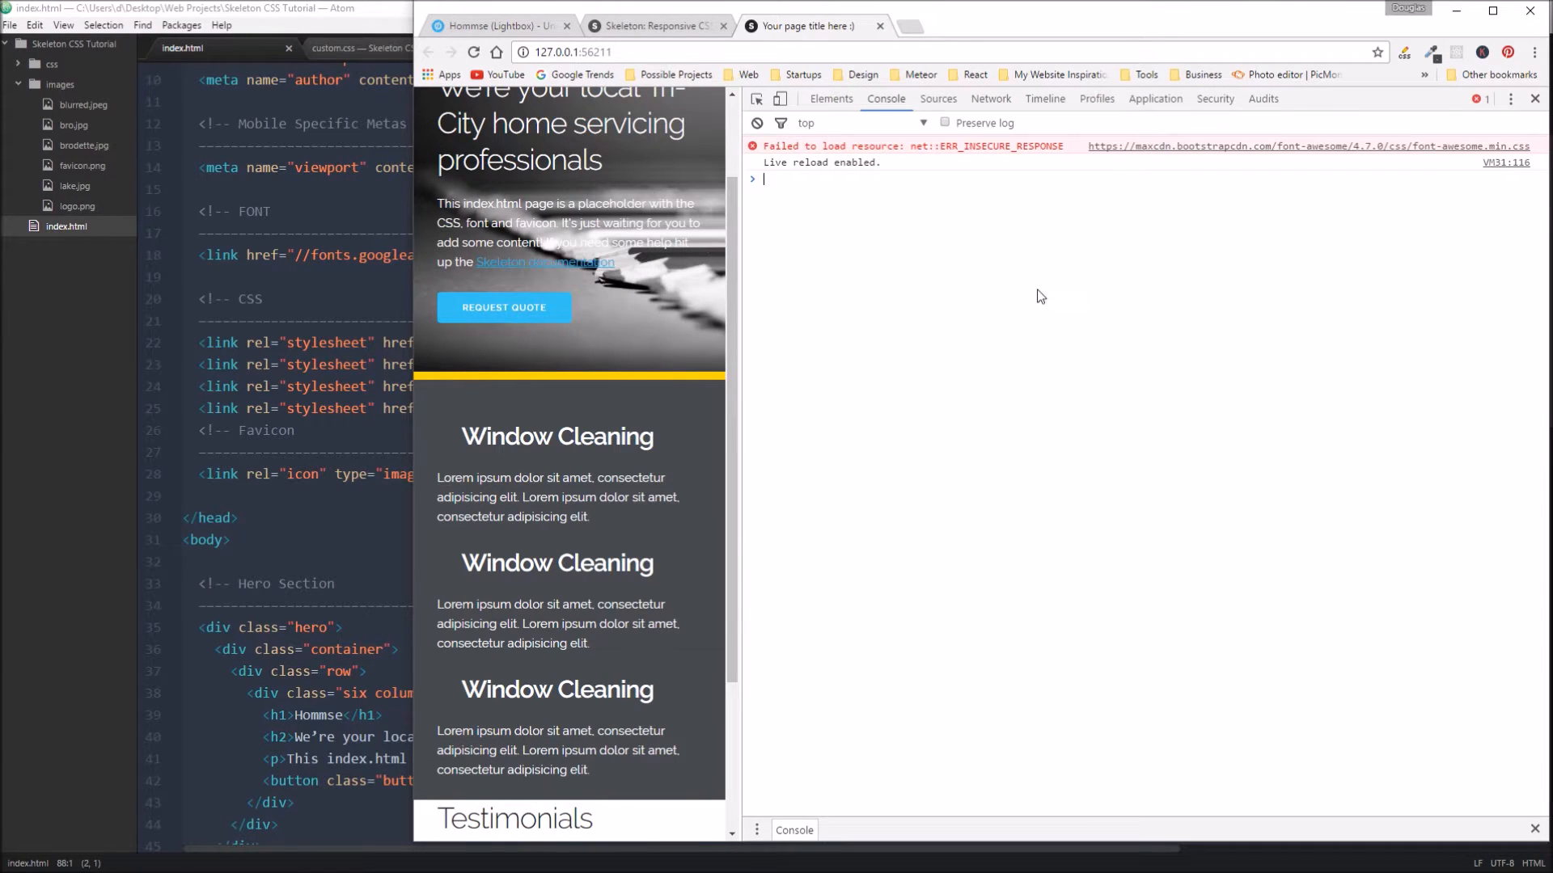
click(832, 99)
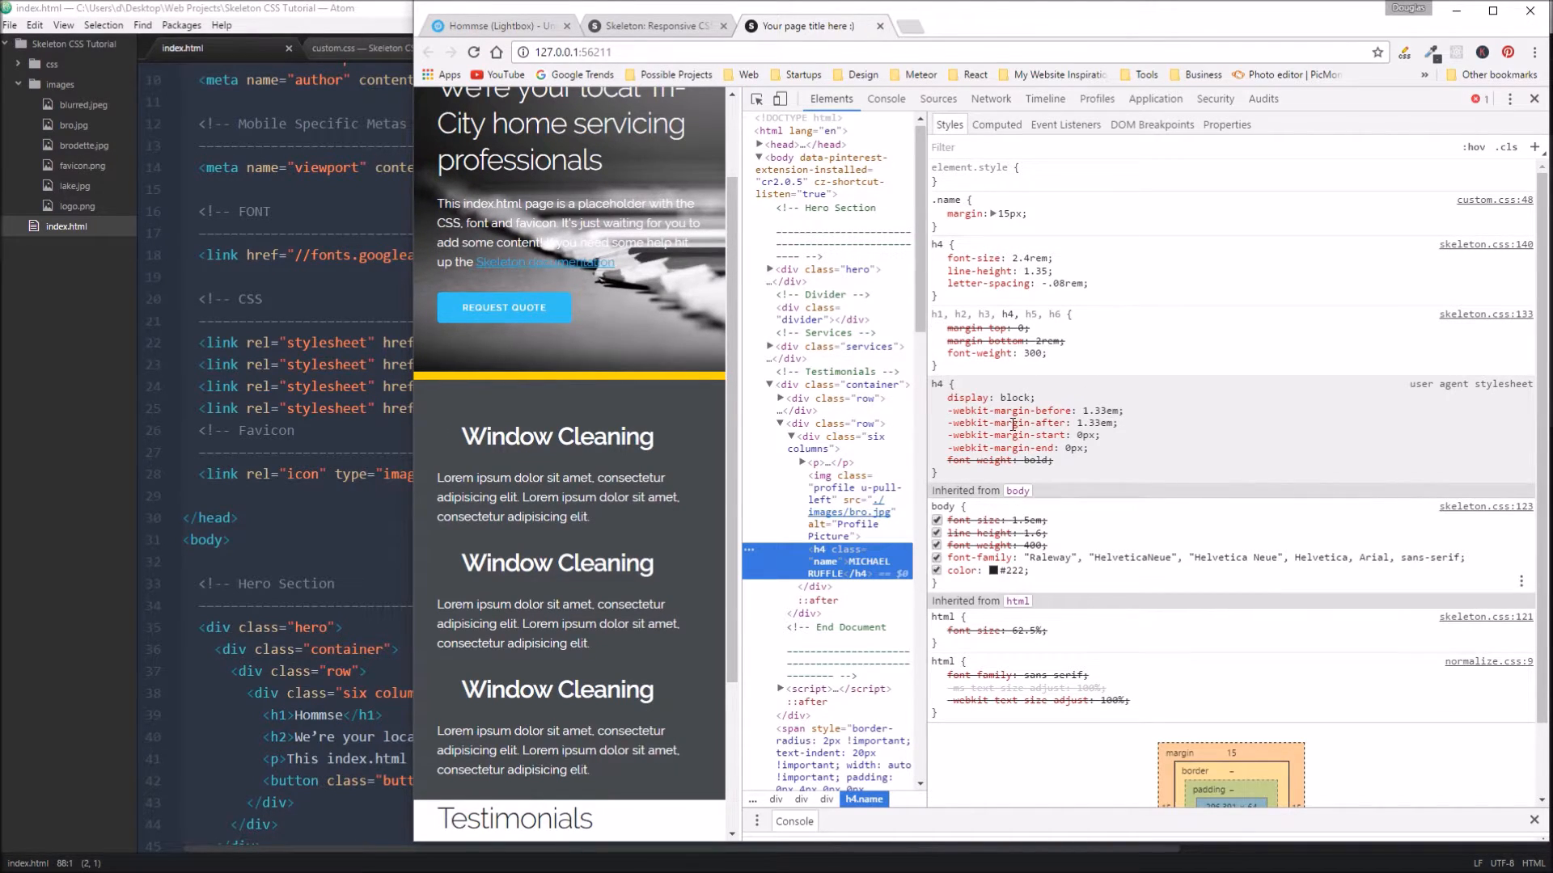
mouse_move(1032, 333)
click(1533, 98)
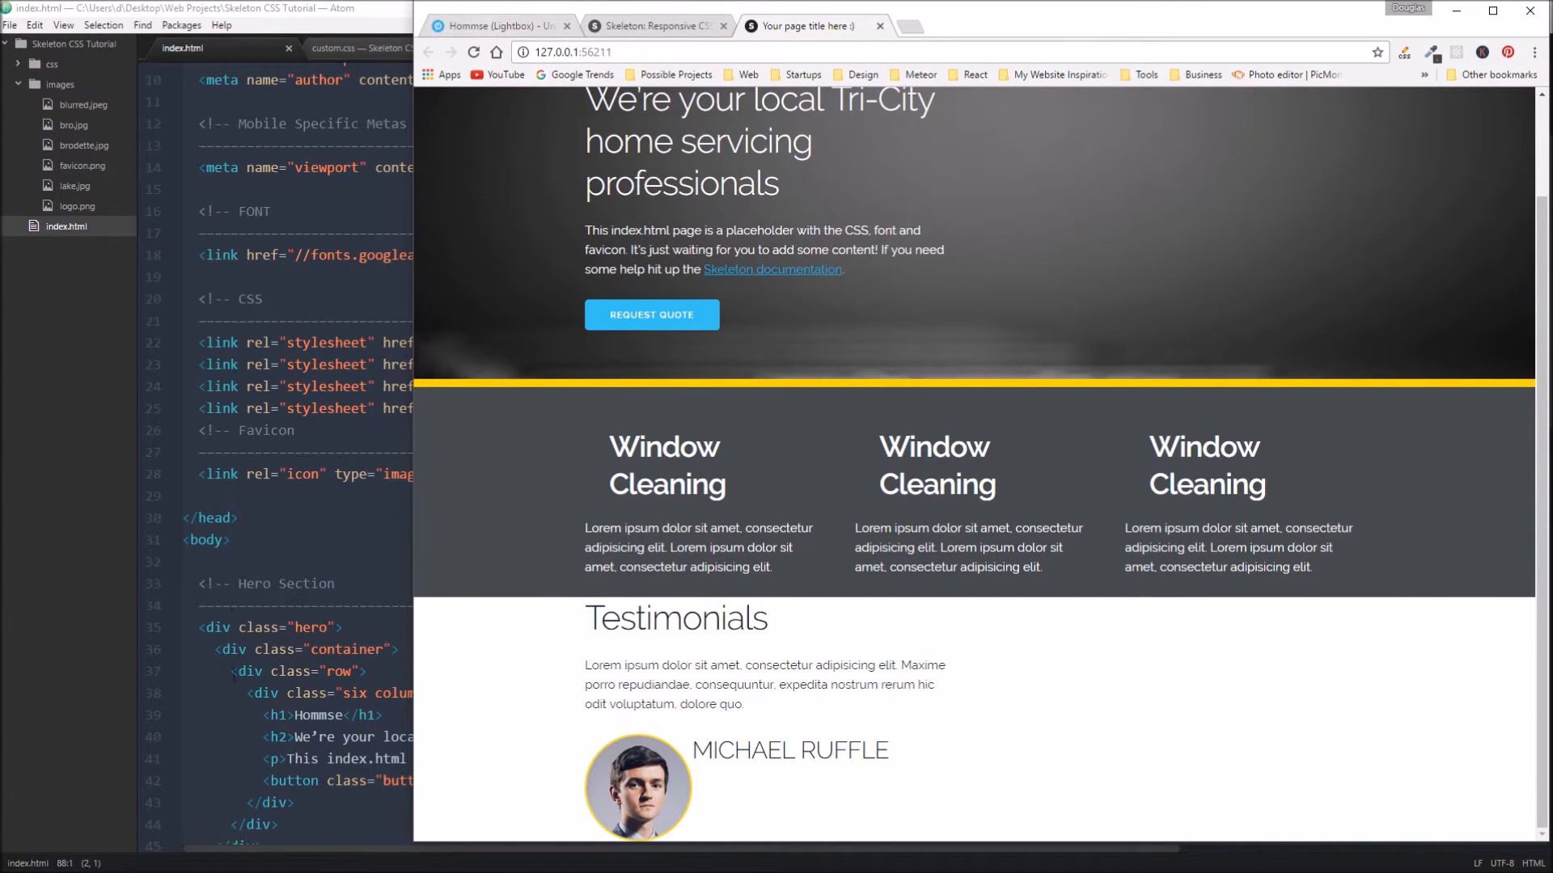
key(alt+Tab)
scroll(776, 486, down, 8)
scroll(777, 485, down, 7)
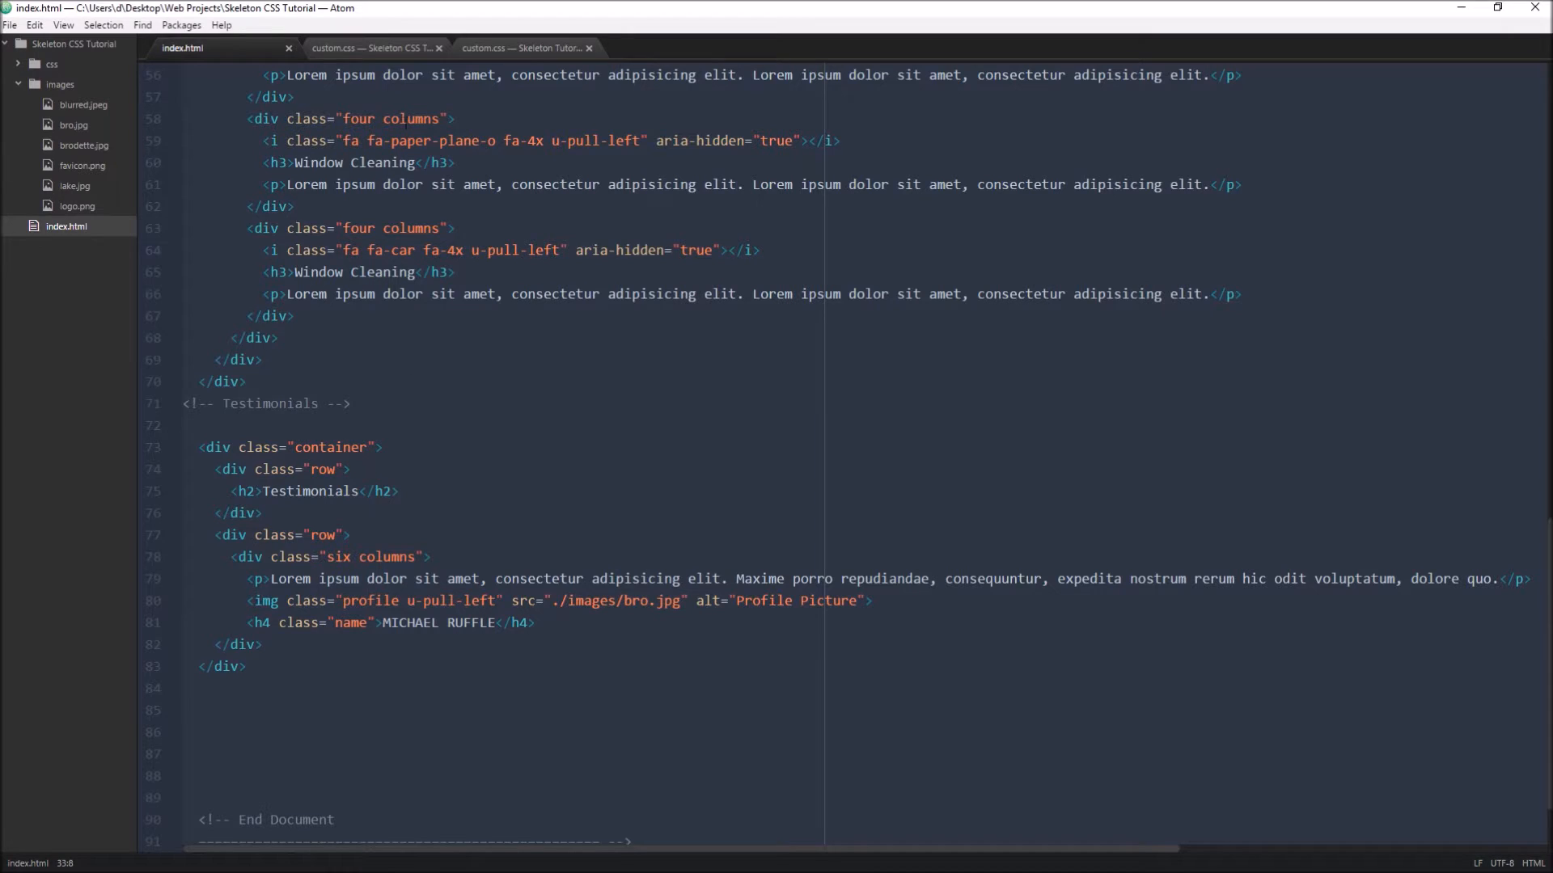
Step: Add display: inline-block to the .name rule in custom.css and preview MICHAEL RUFFLE beside the photo
click(382, 52)
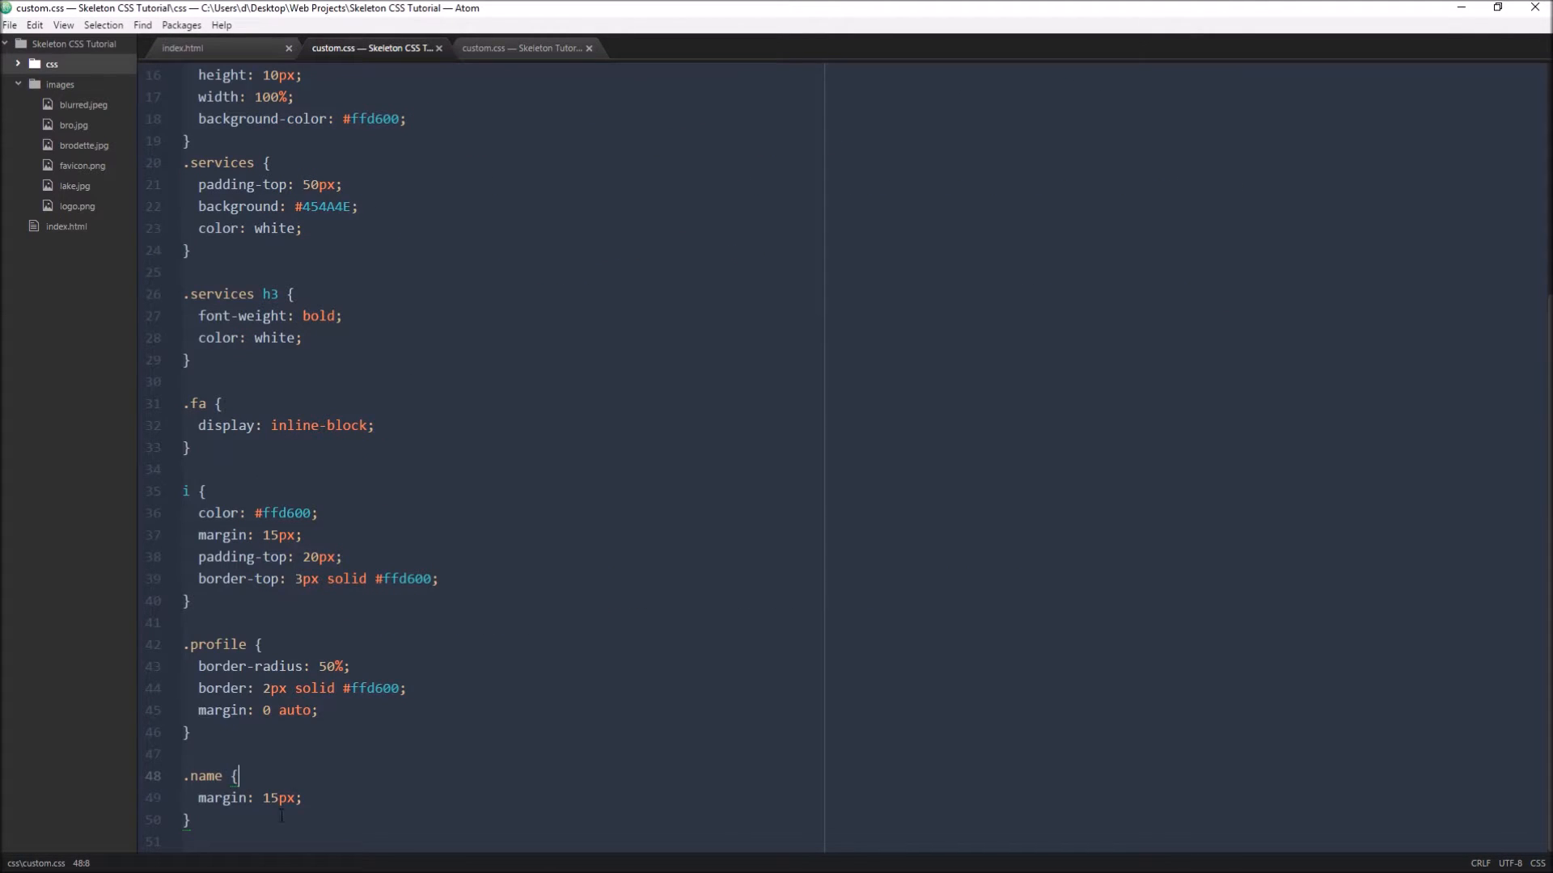
click(330, 800)
key(Return)
text(dis)
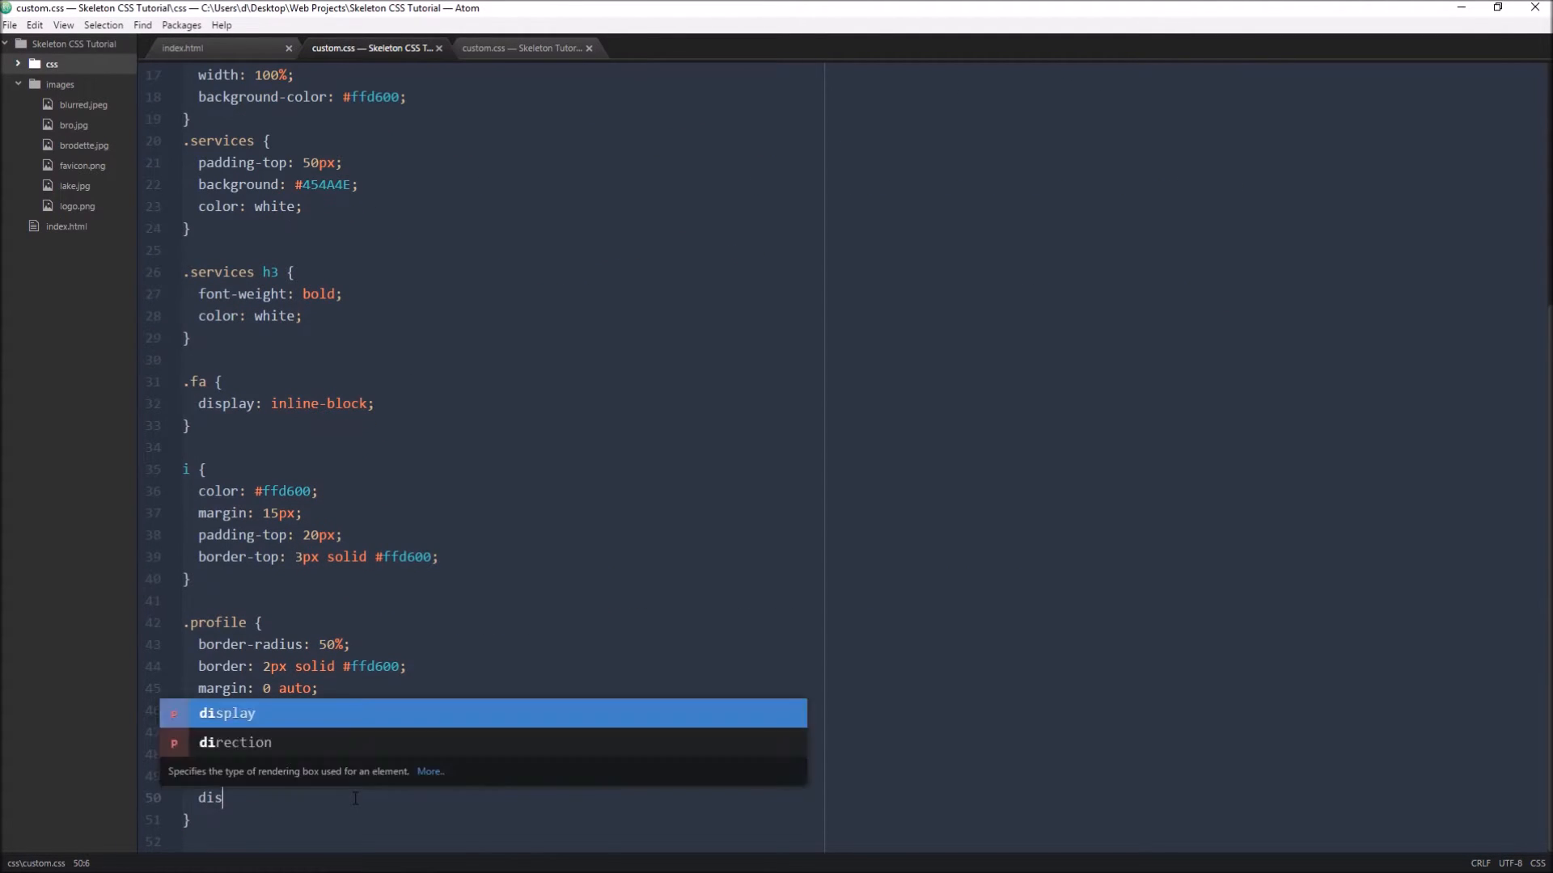
text(play: inlin)
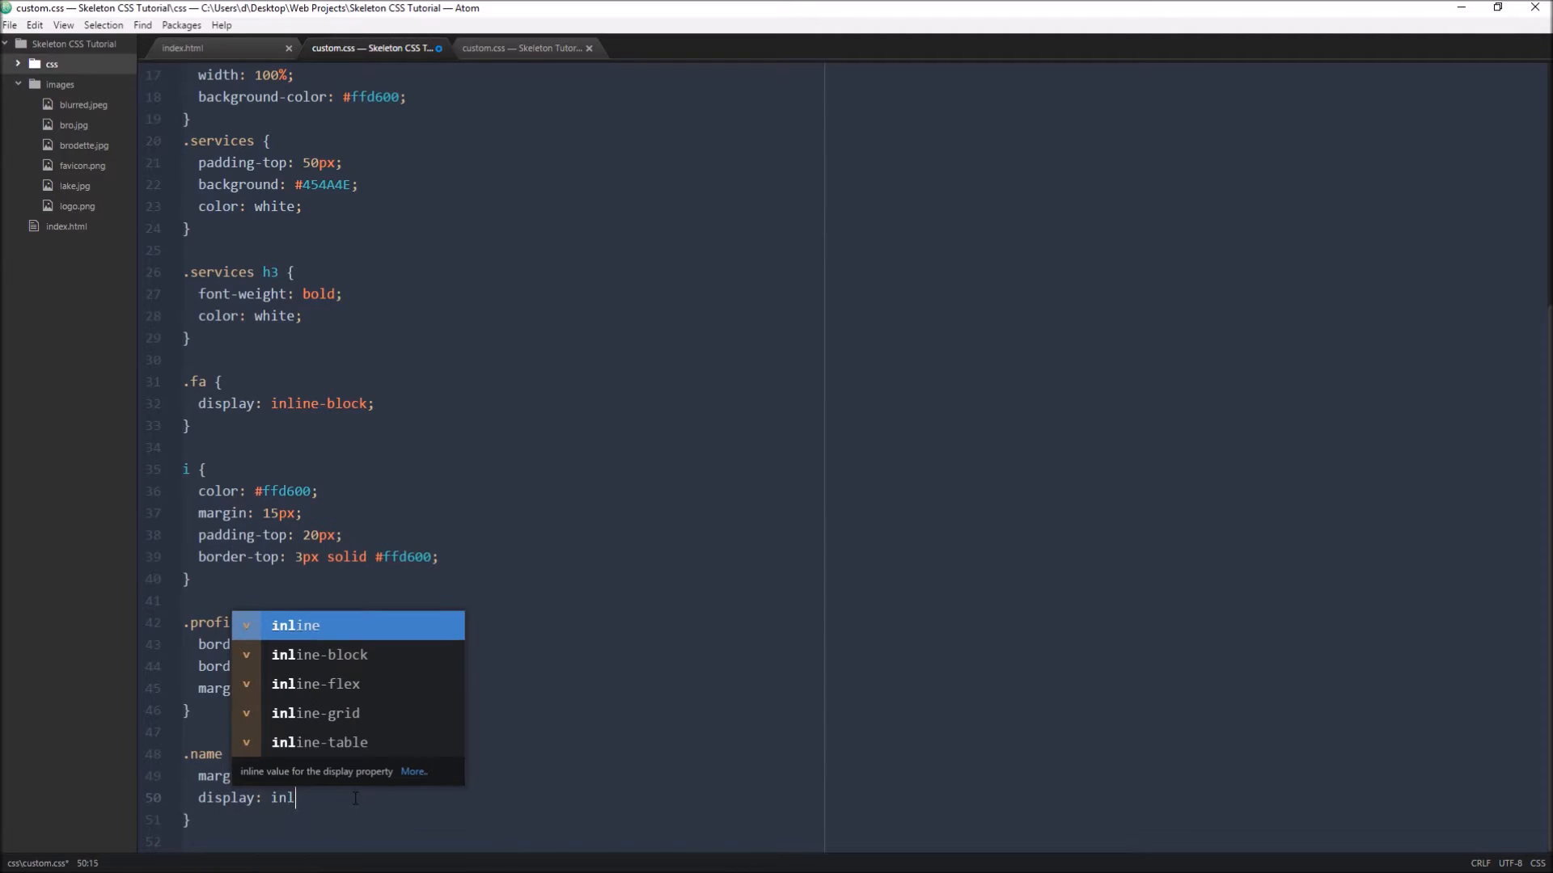
key(Down)
key(Return)
text(;)
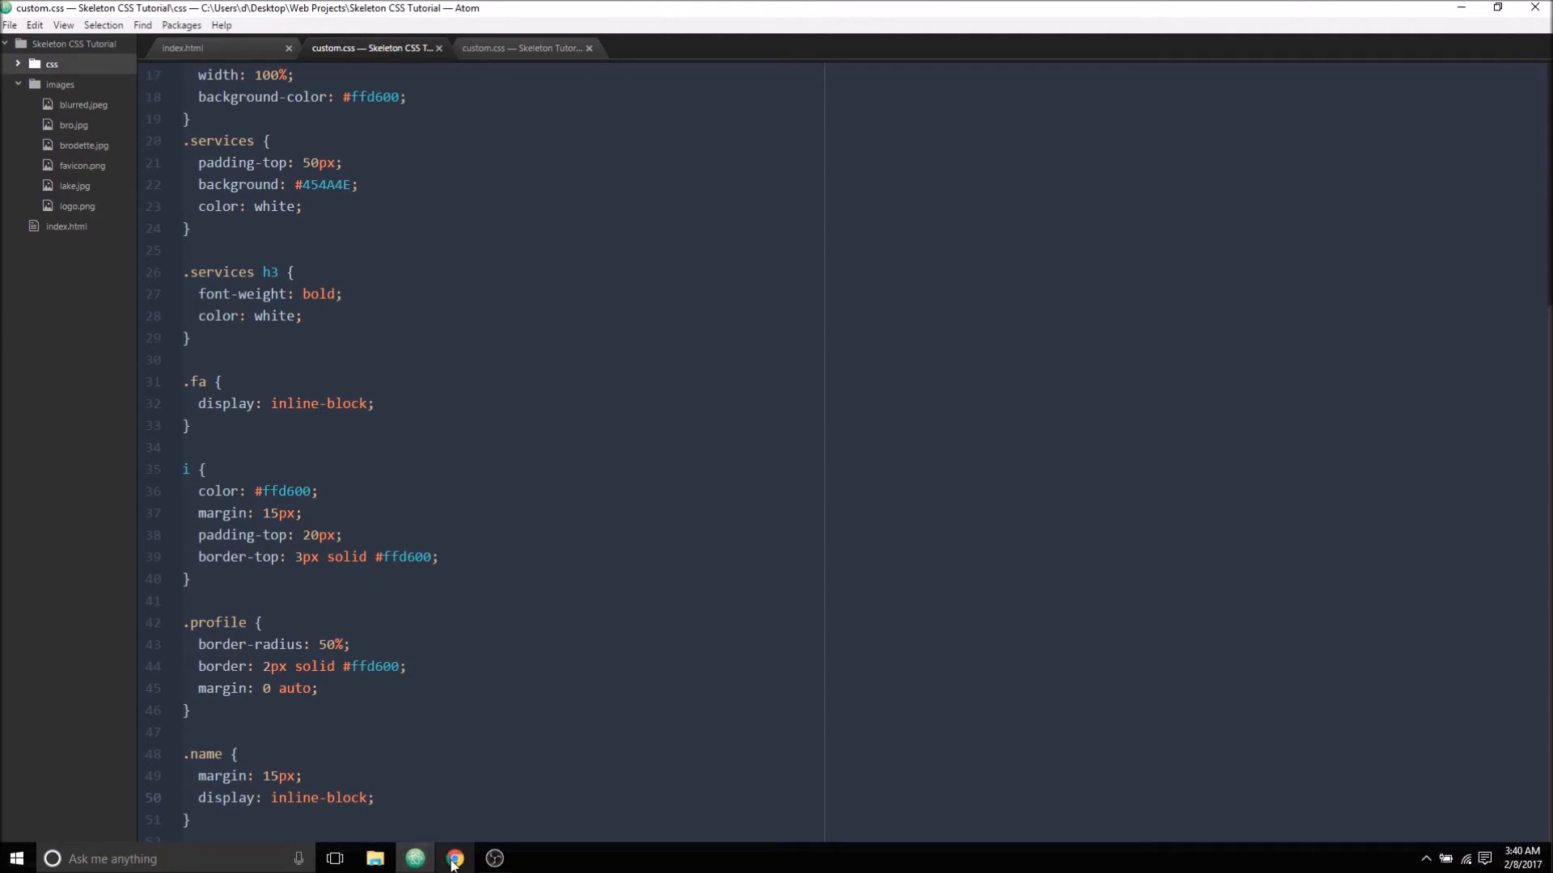
click(456, 858)
scroll(834, 712, down, 1)
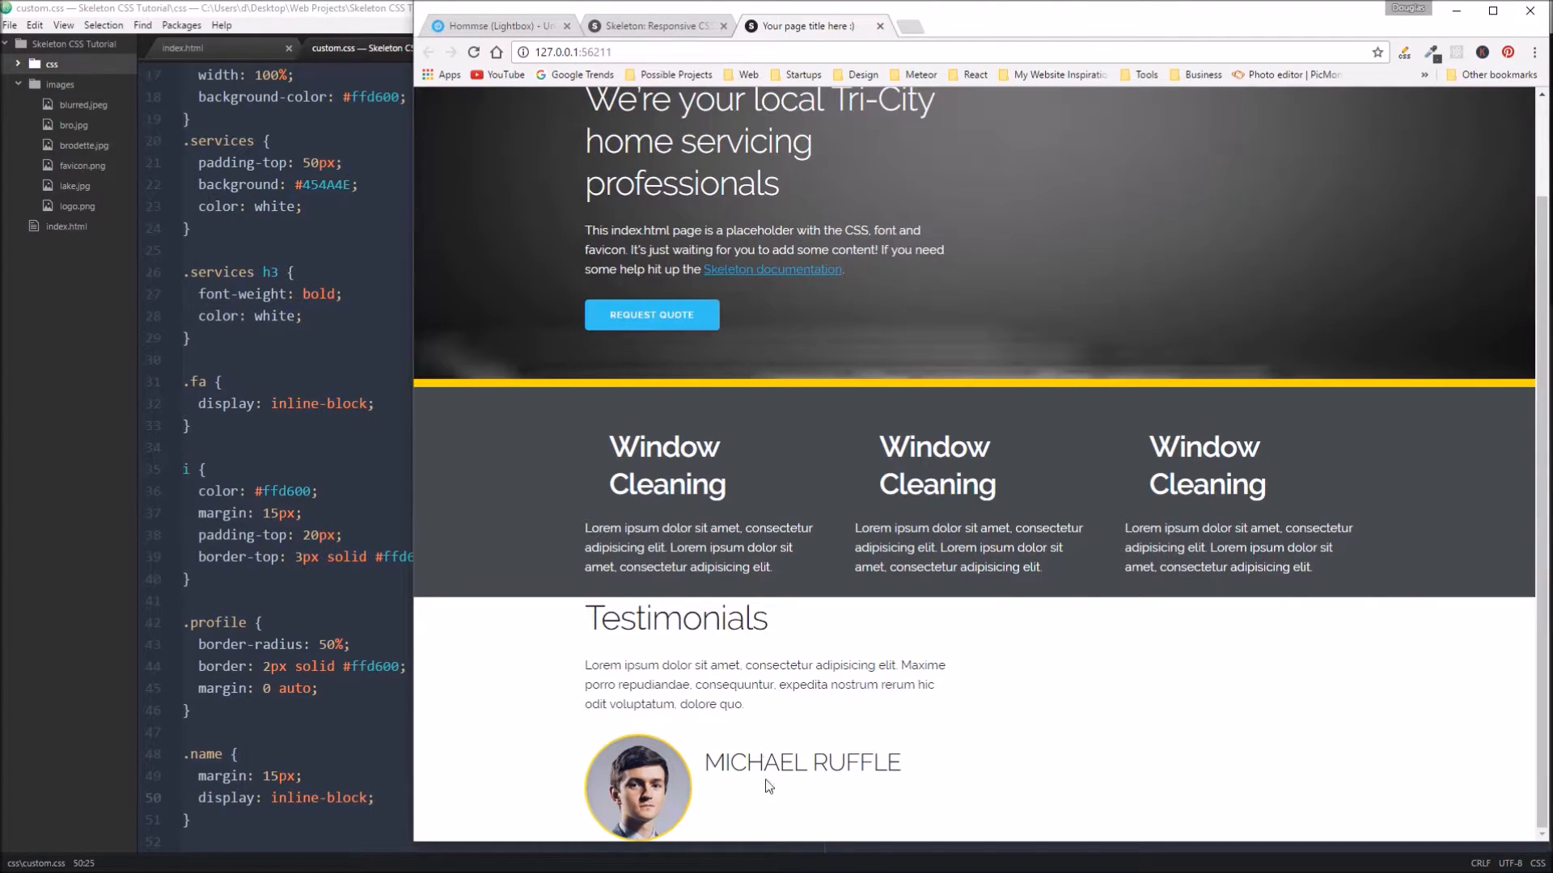
Step: Add padding-top: 15px to the .name rule, save and check the testimonial in Chrome
click(288, 733)
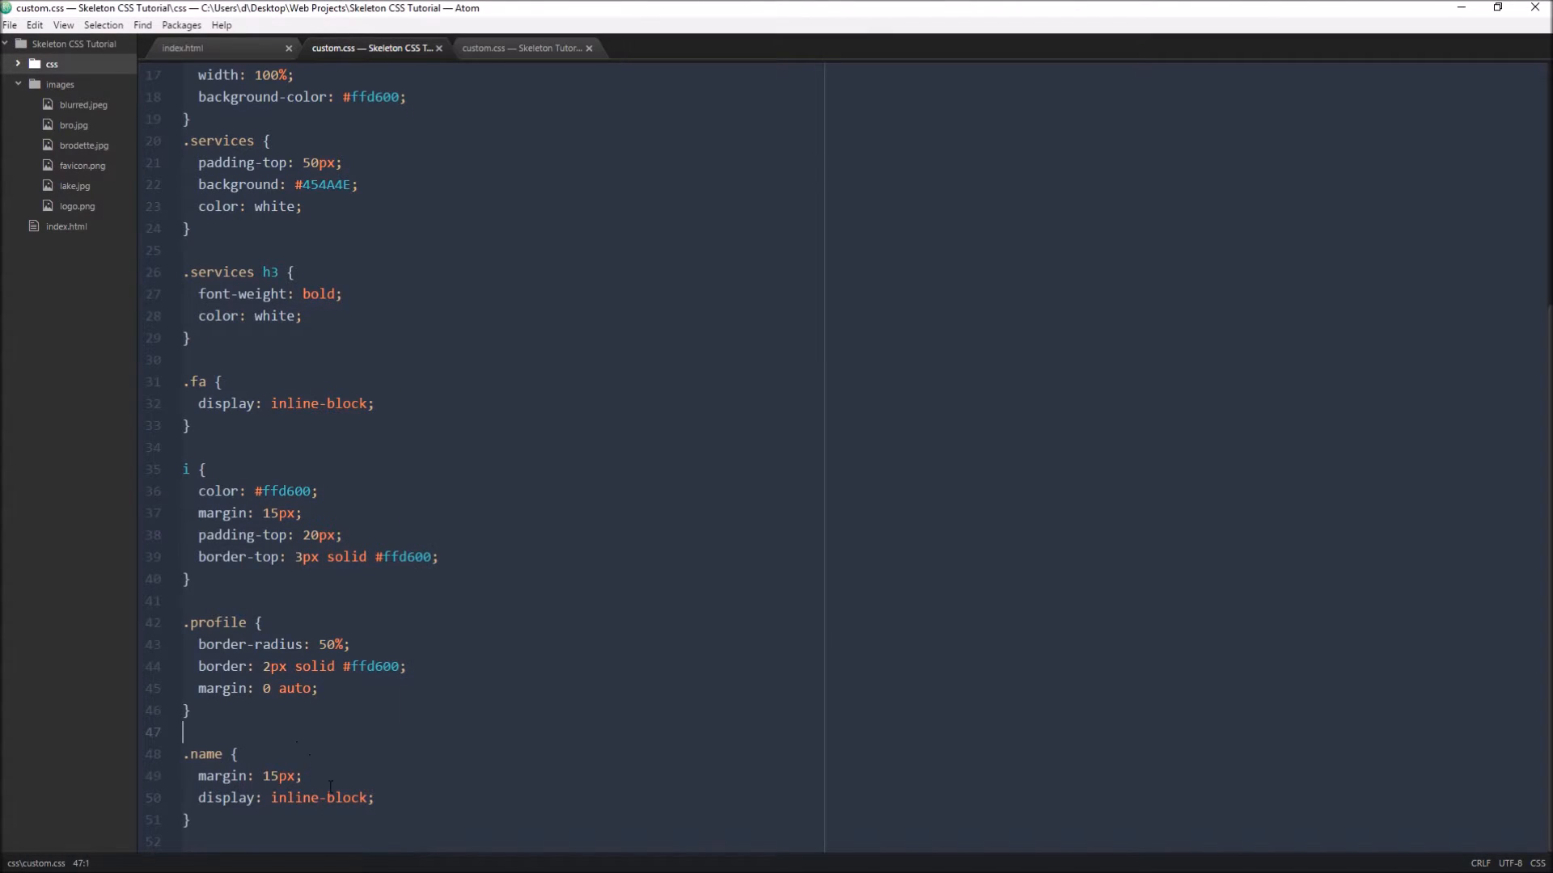
click(434, 796)
key(Return)
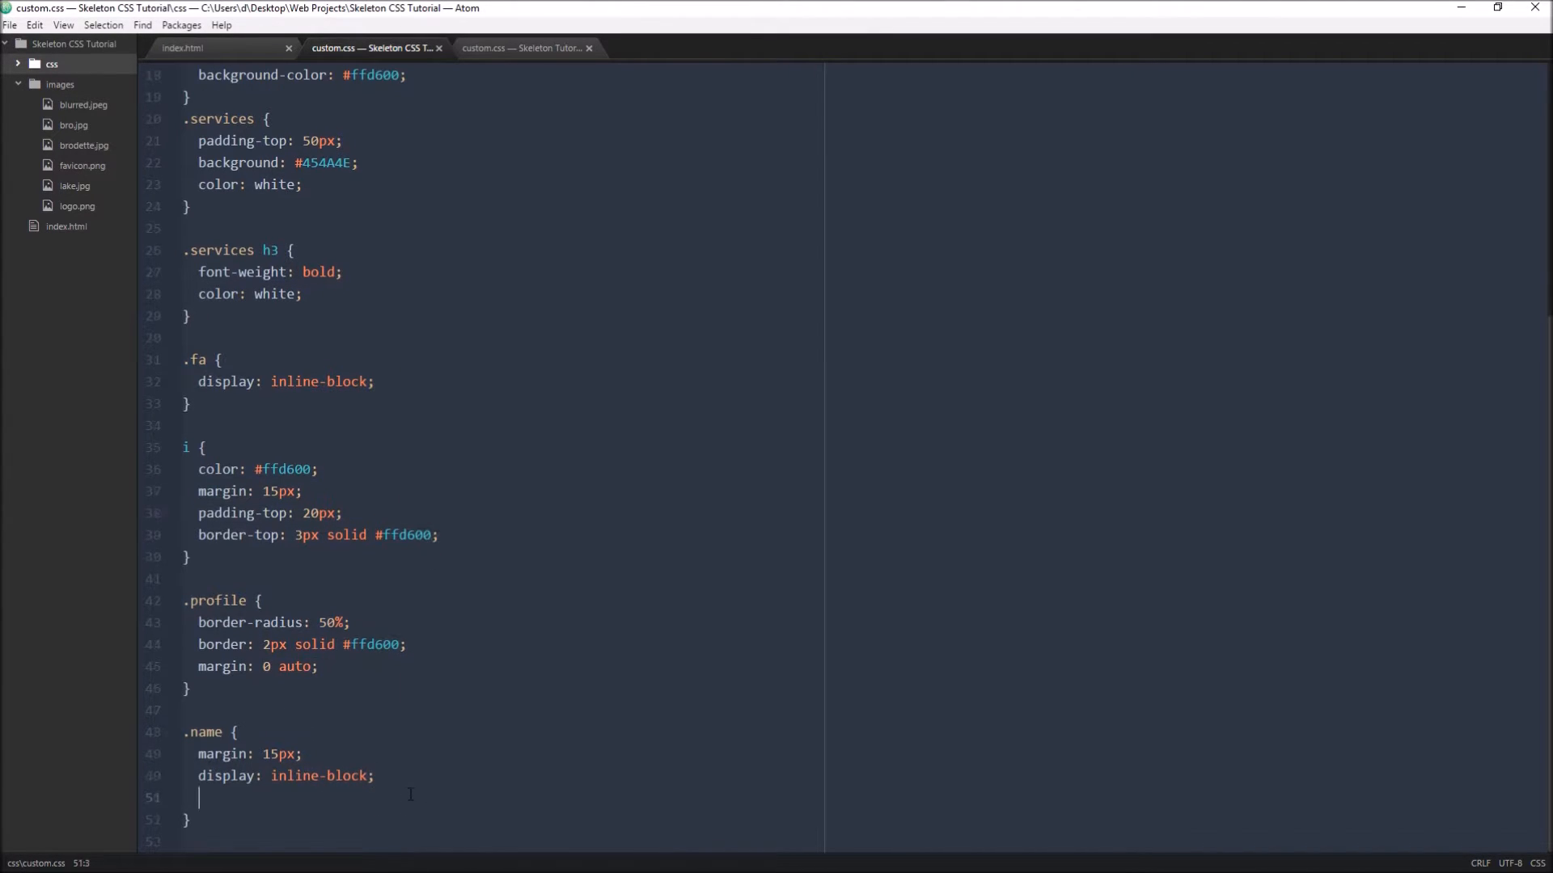
text(padding-top: )
text(10)
key(BackSpace)
text(5)
text(px;)
key(ctrl+s)
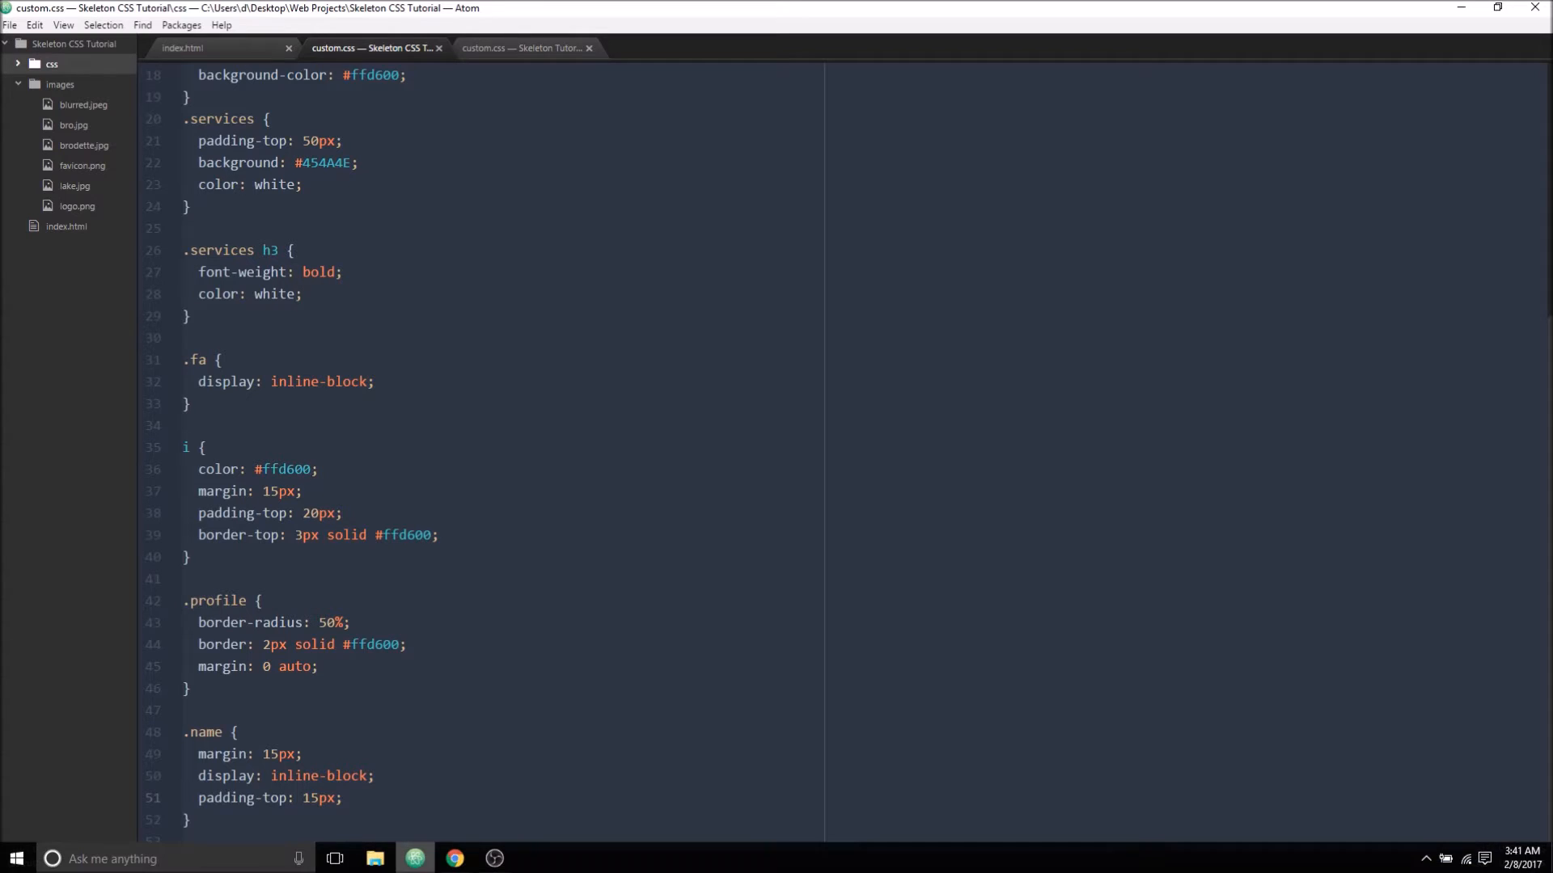
click(455, 861)
scroll(837, 643, down, 1)
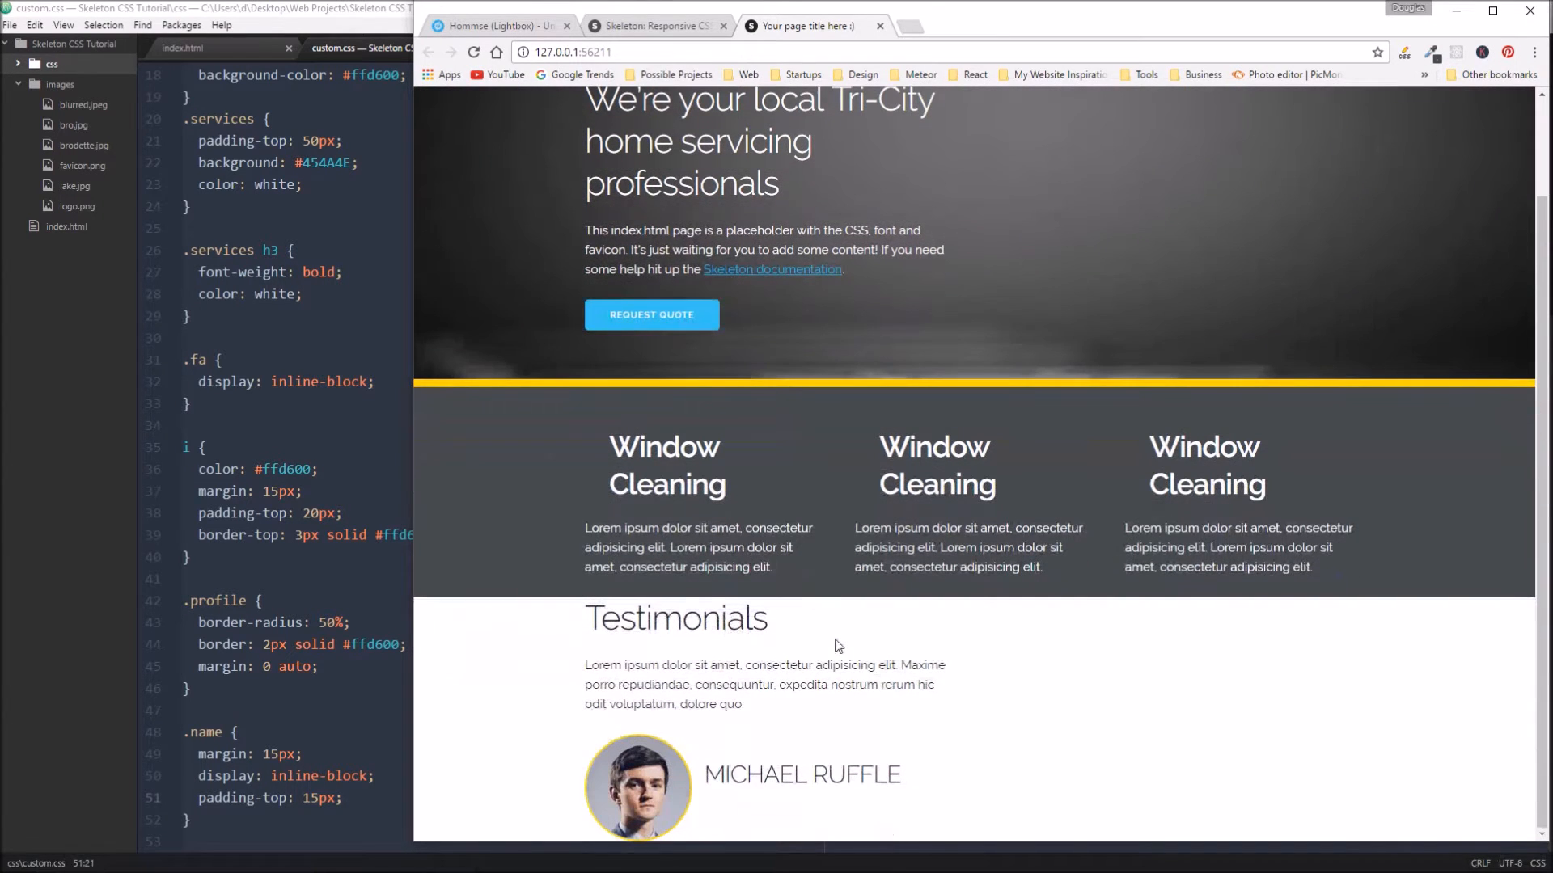
Step: Raise the .name padding-top to 20px and check the page again
click(313, 798)
text(20)
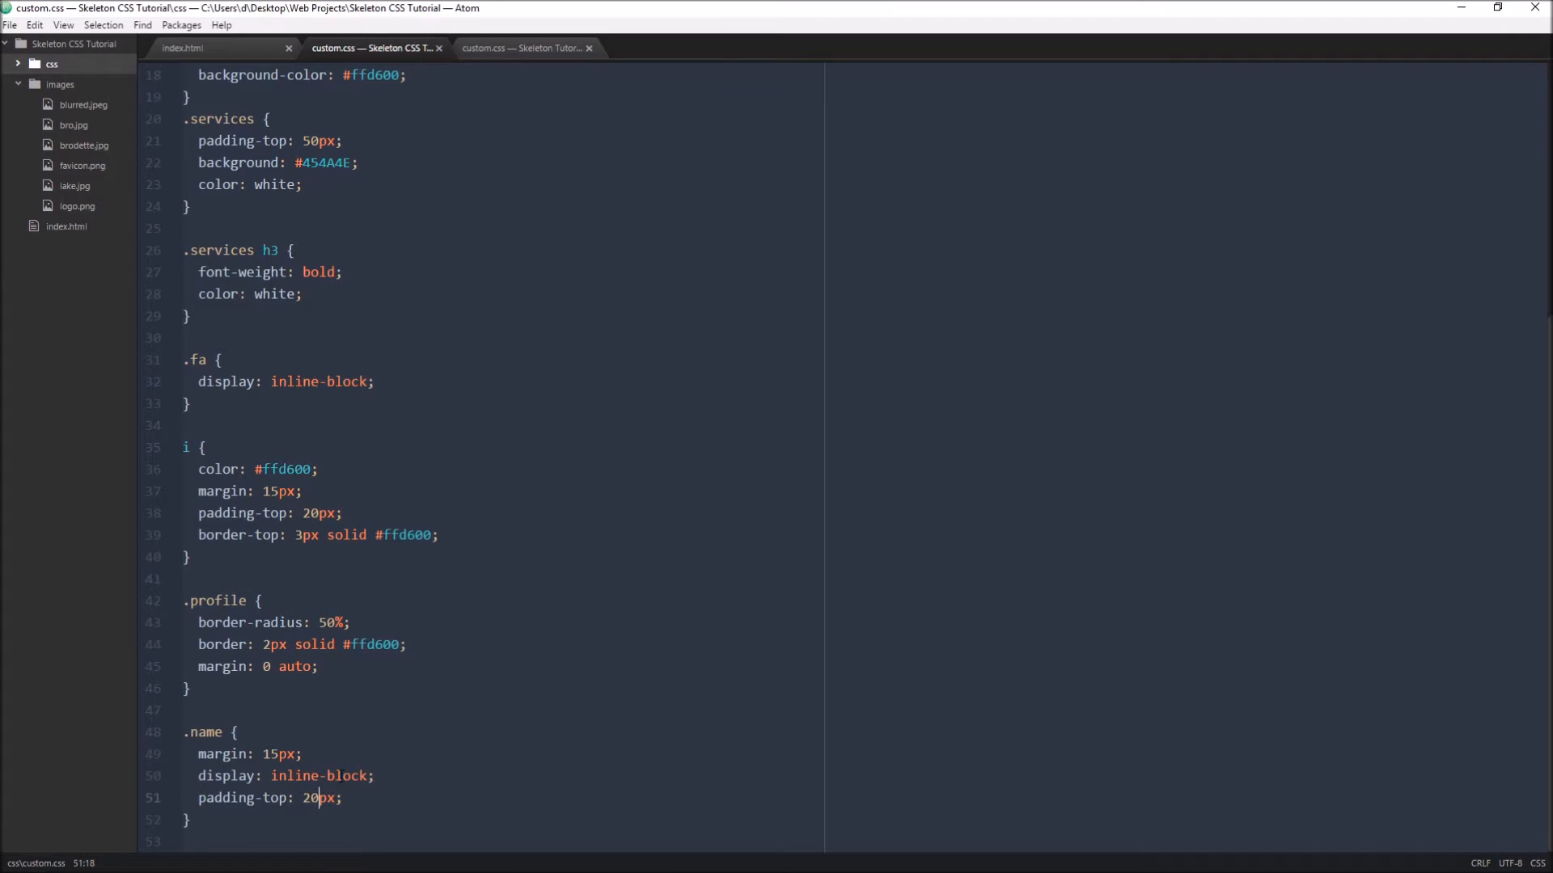
key(alt+Tab)
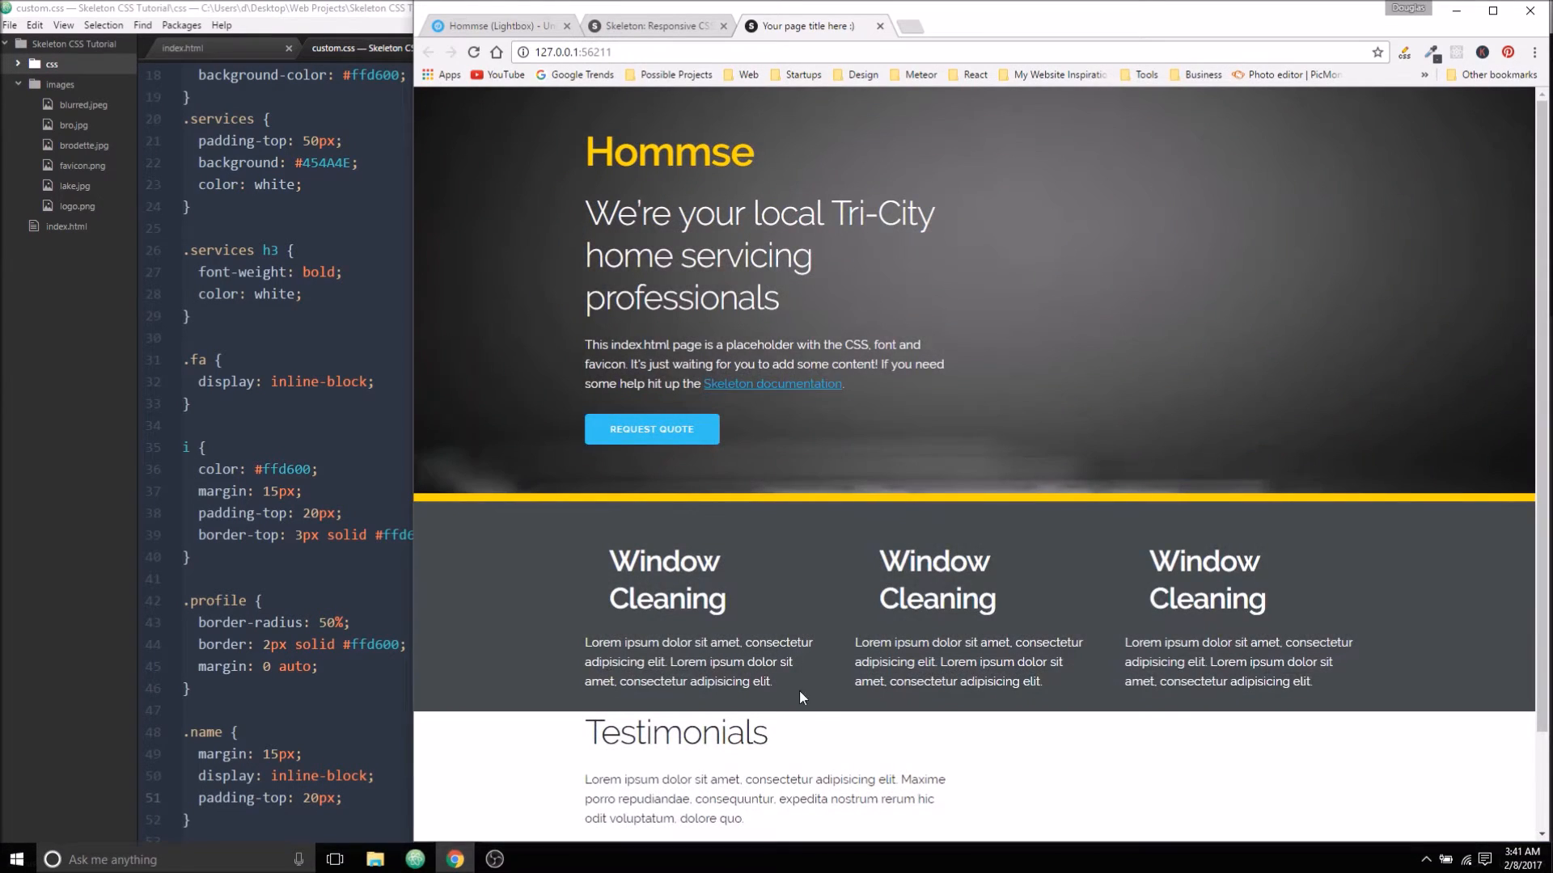
scroll(799, 691, down, 1)
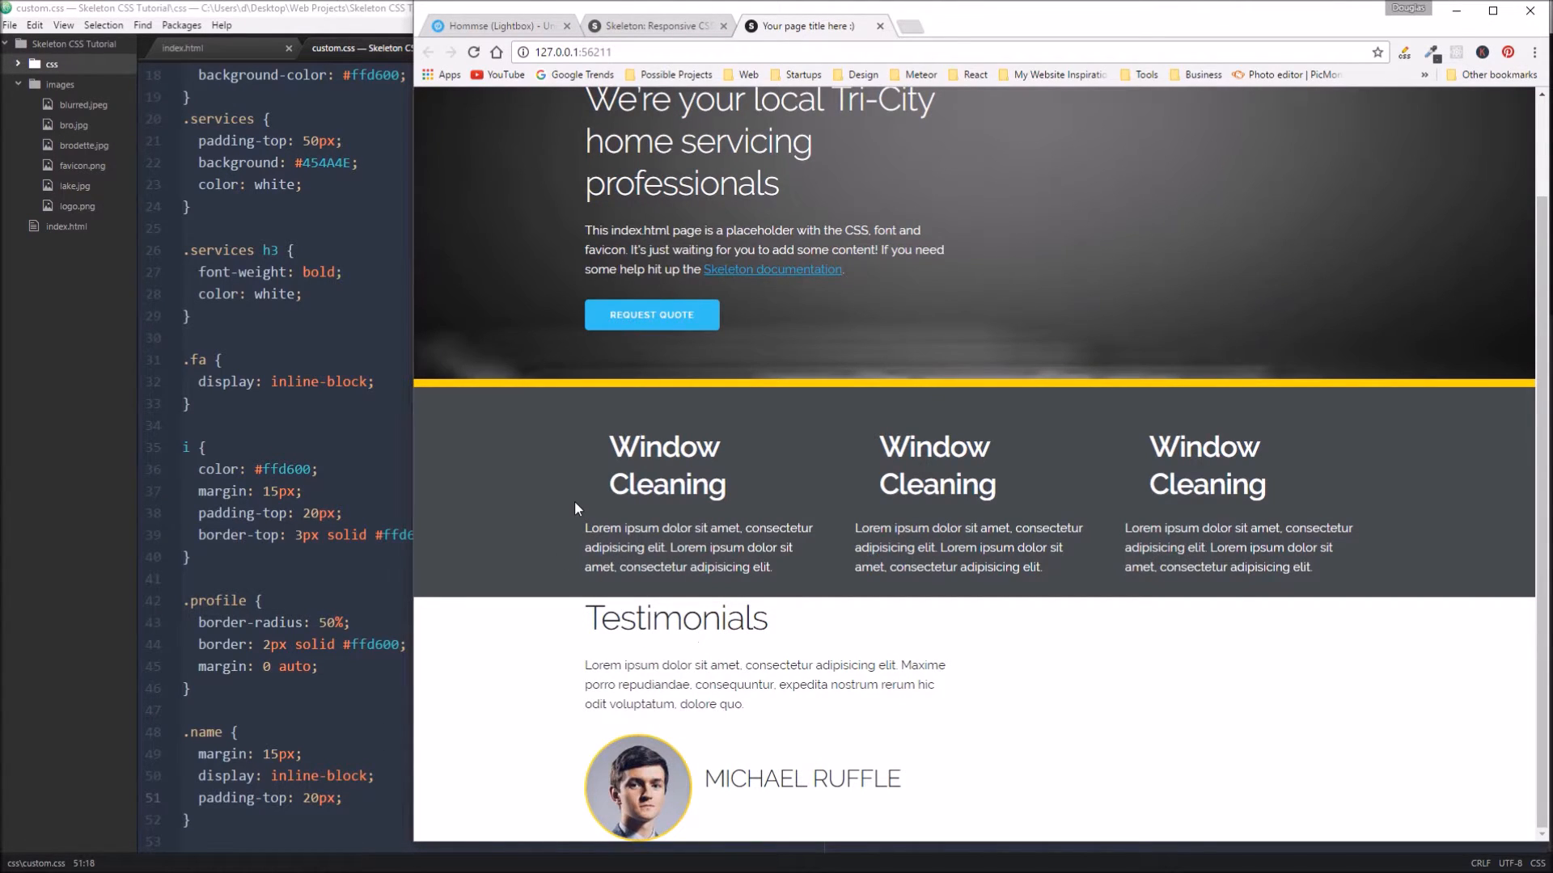
scroll(795, 581, up, 2)
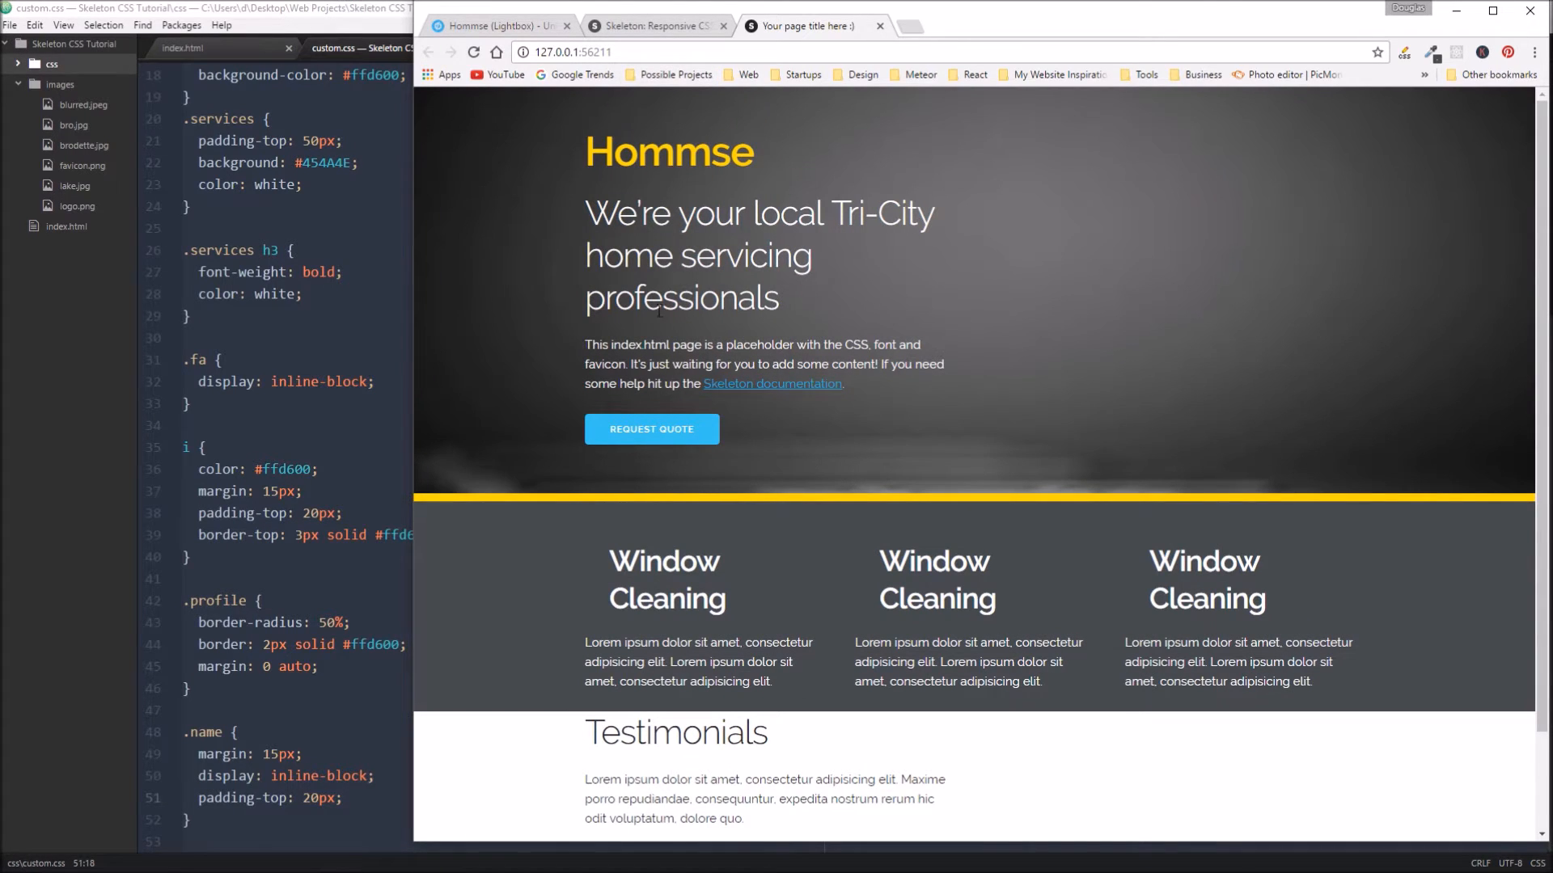
scroll(718, 479, down, 2)
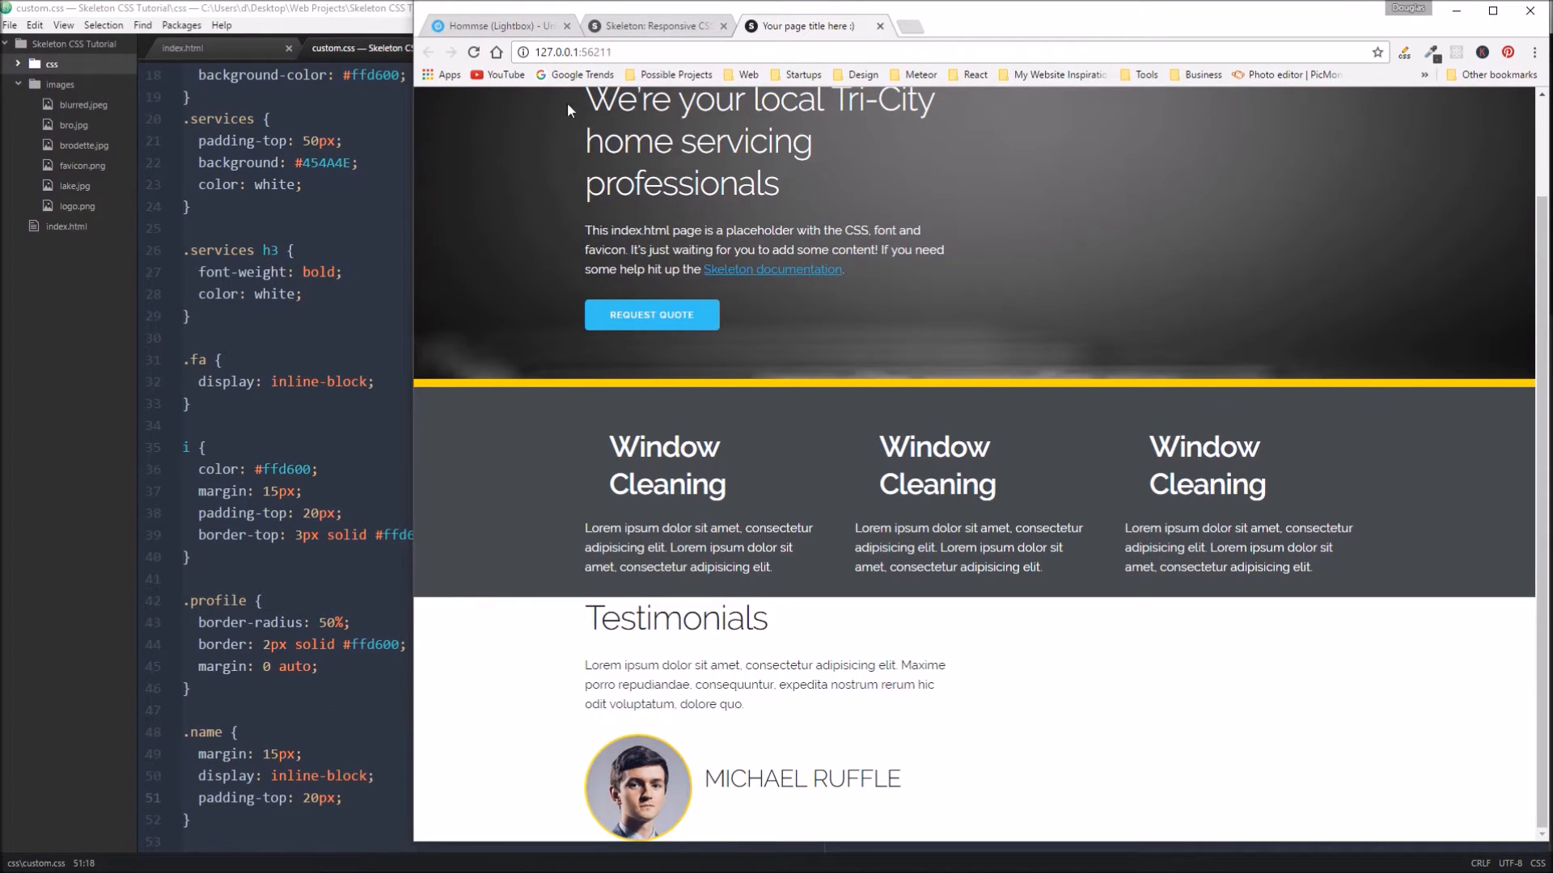
Step: Give the Testimonials h2 in index.html the class "testimonial"
key(alt+Tab)
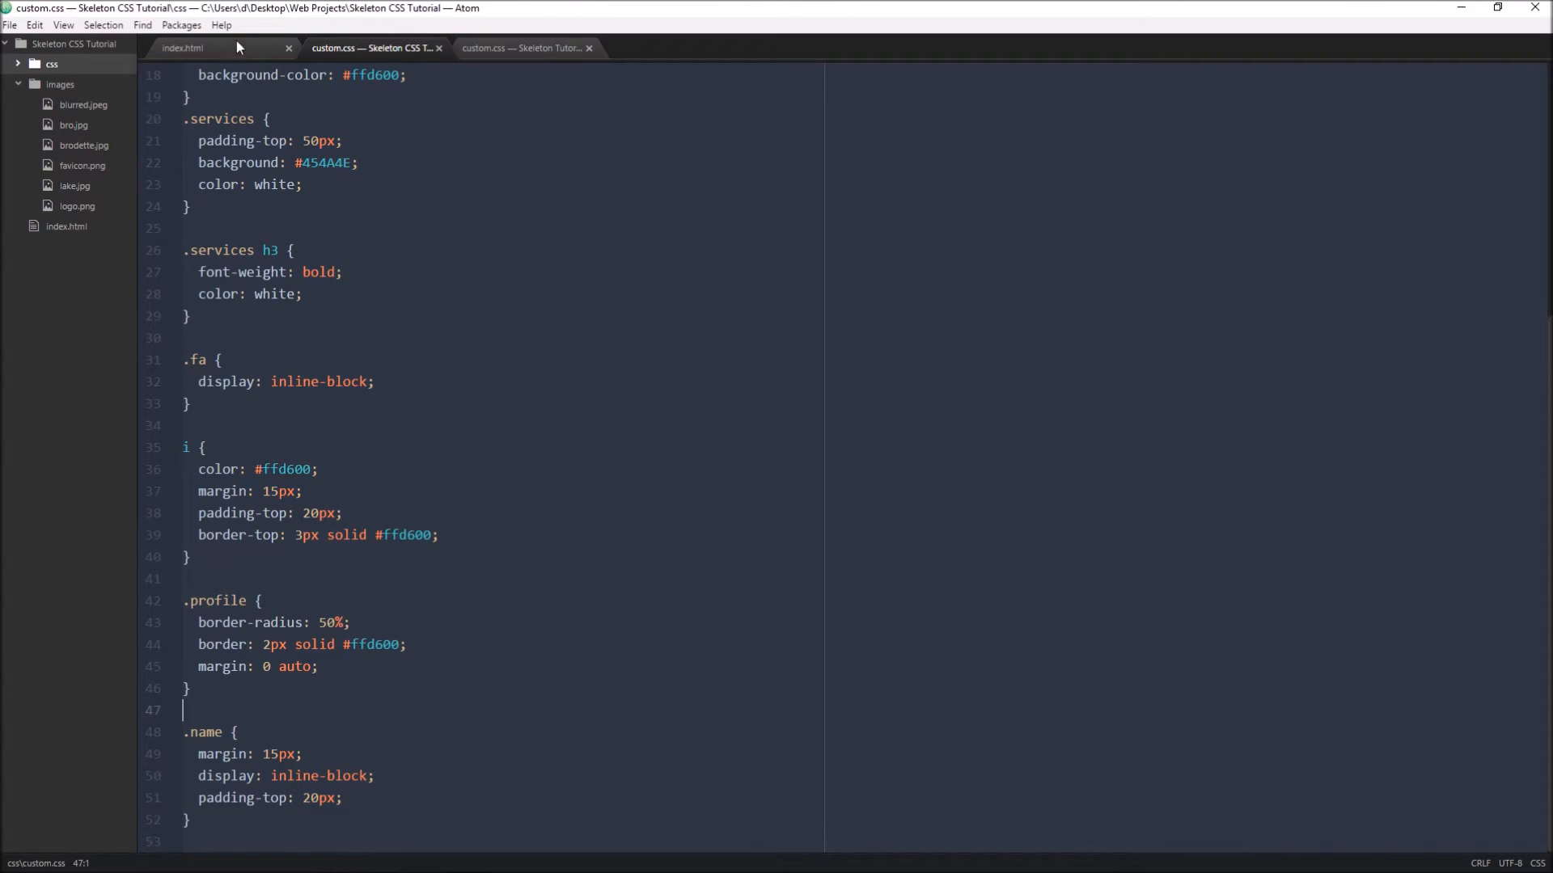
click(195, 47)
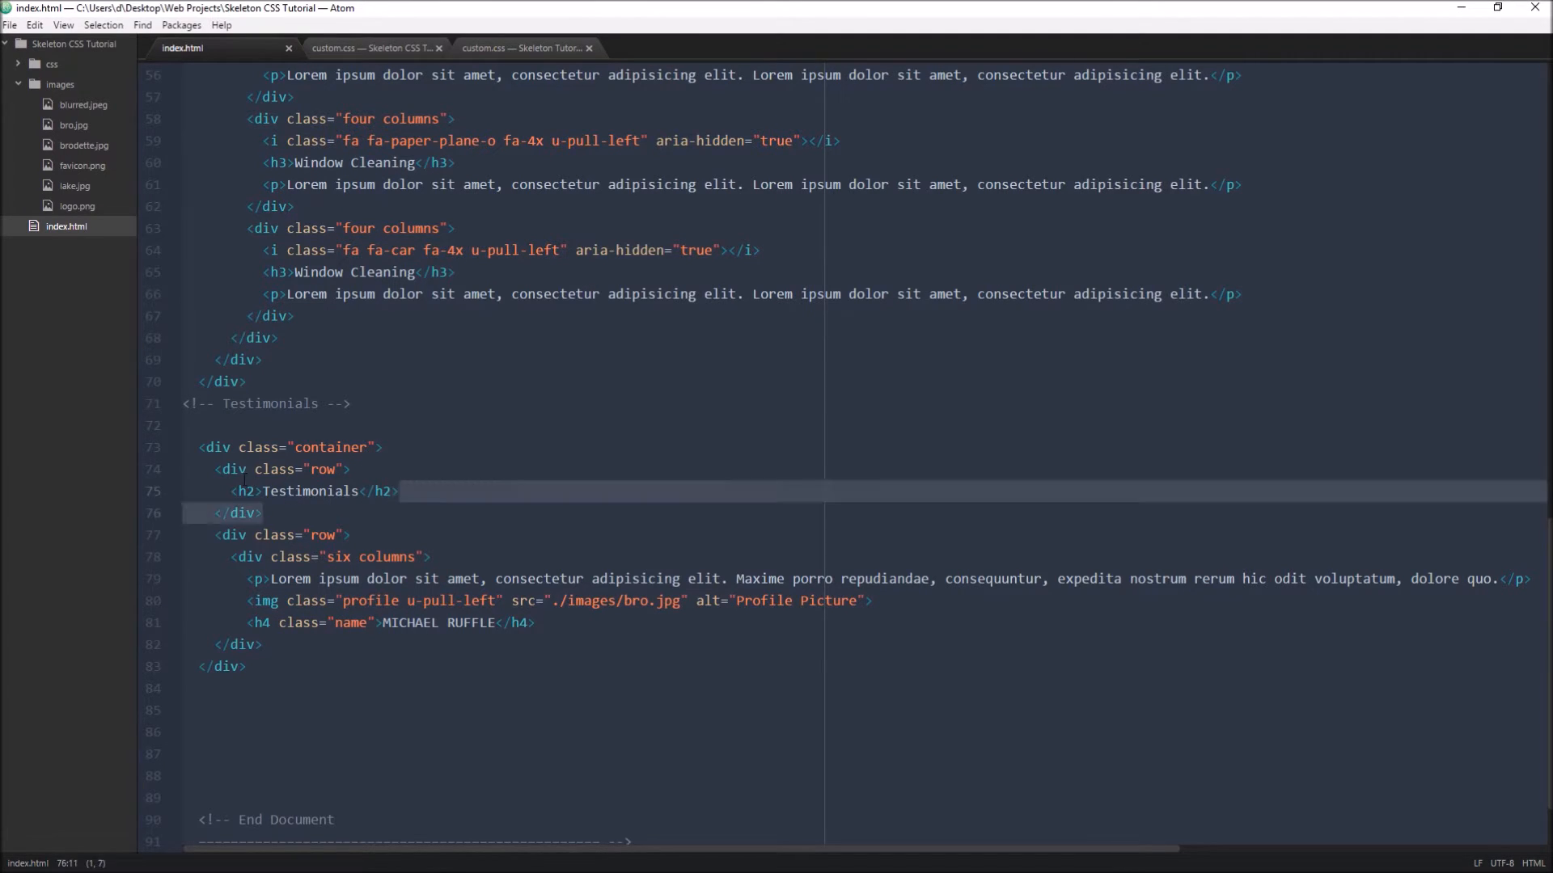
drag(401, 492, 231, 491)
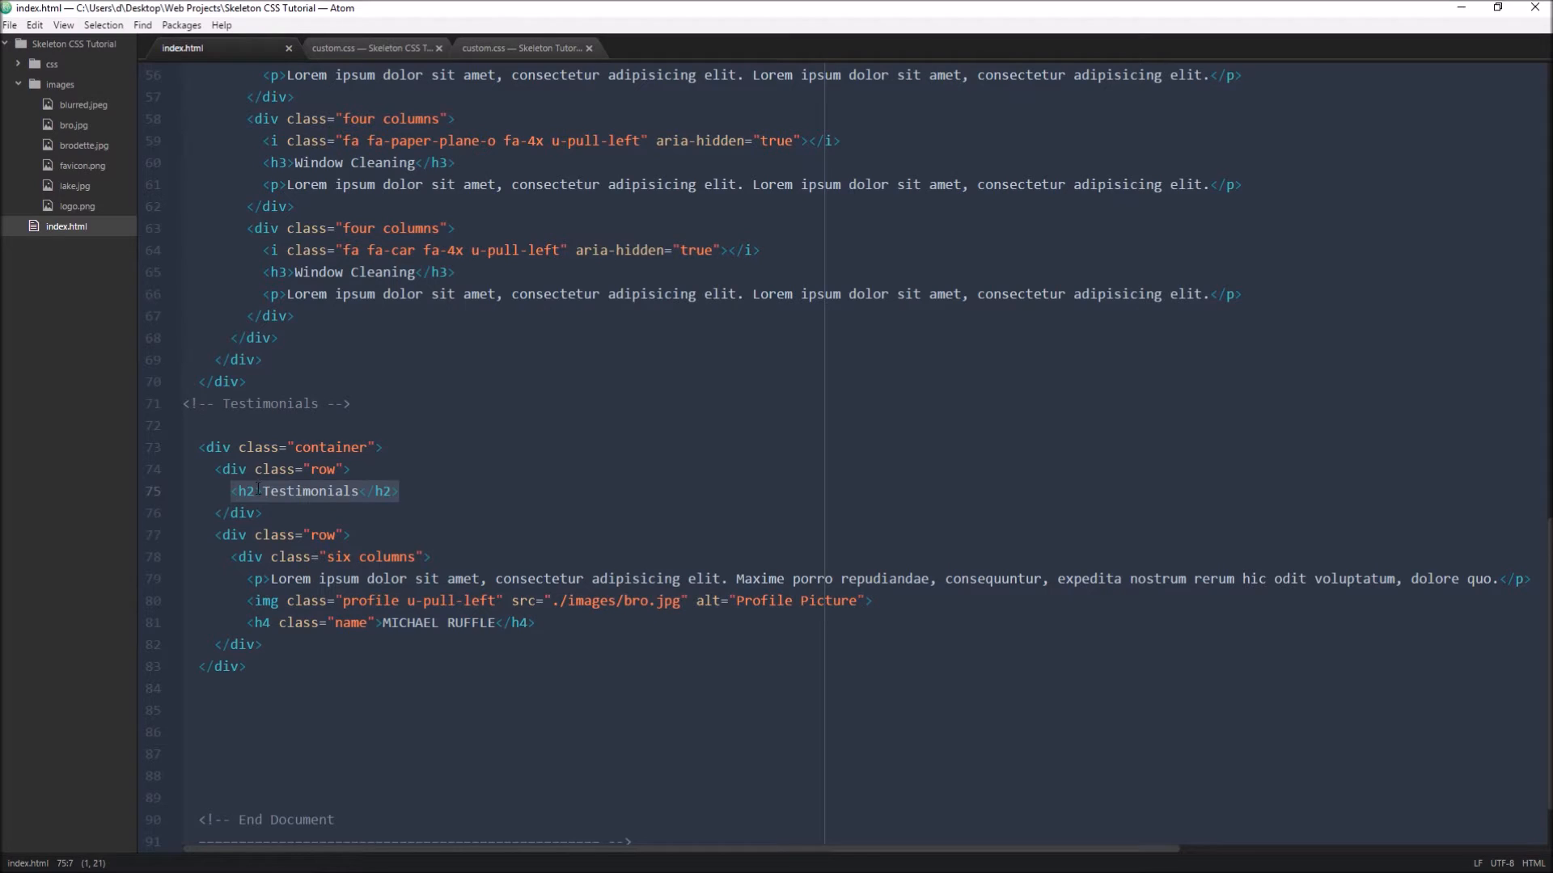
click(257, 491)
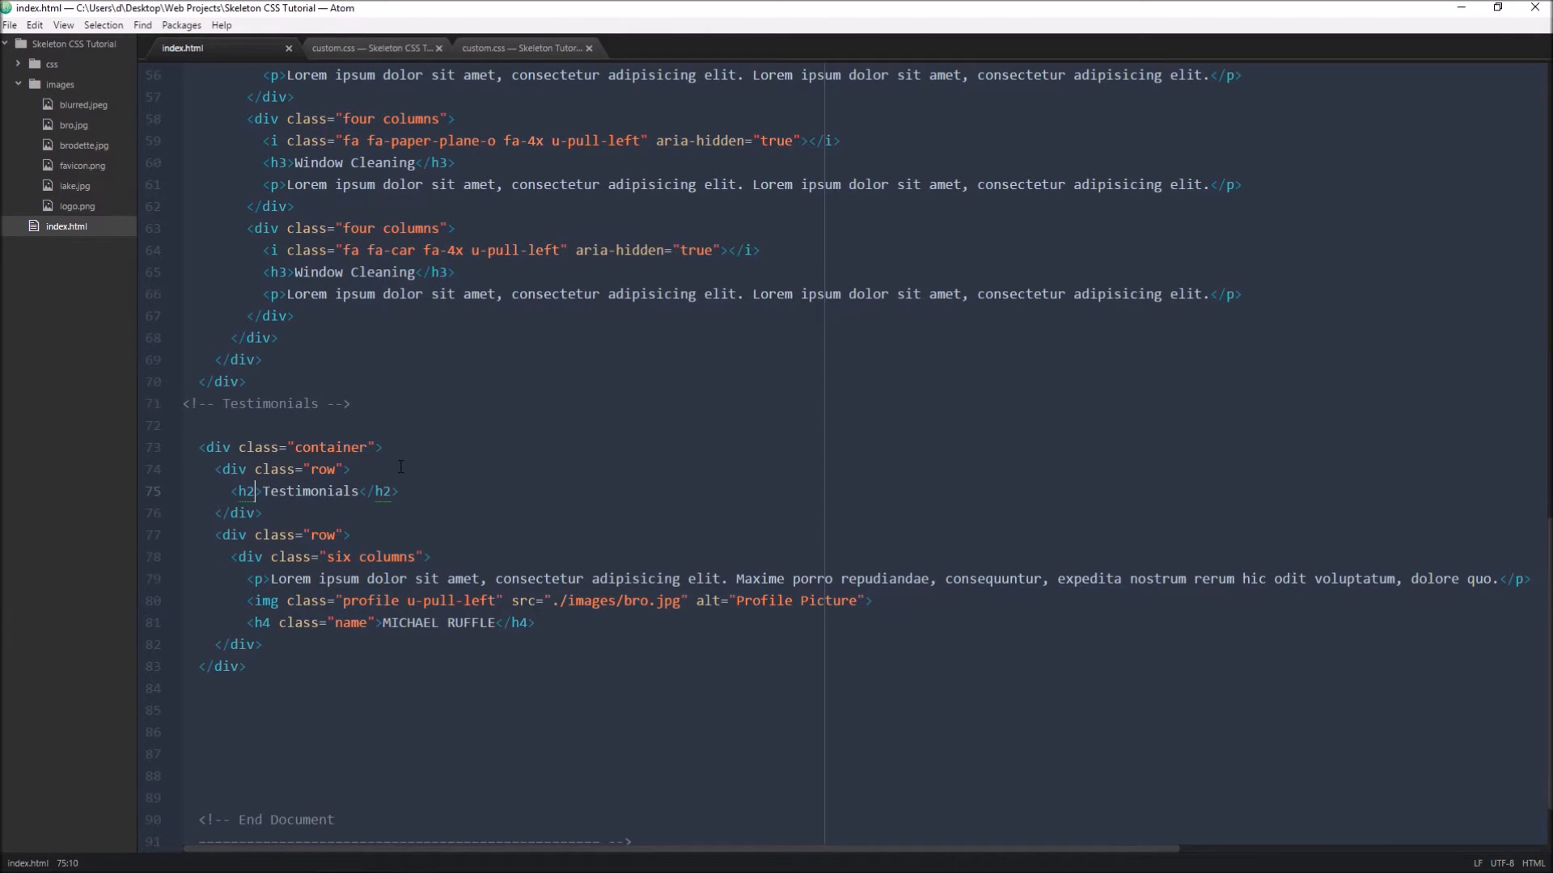
text(class=")
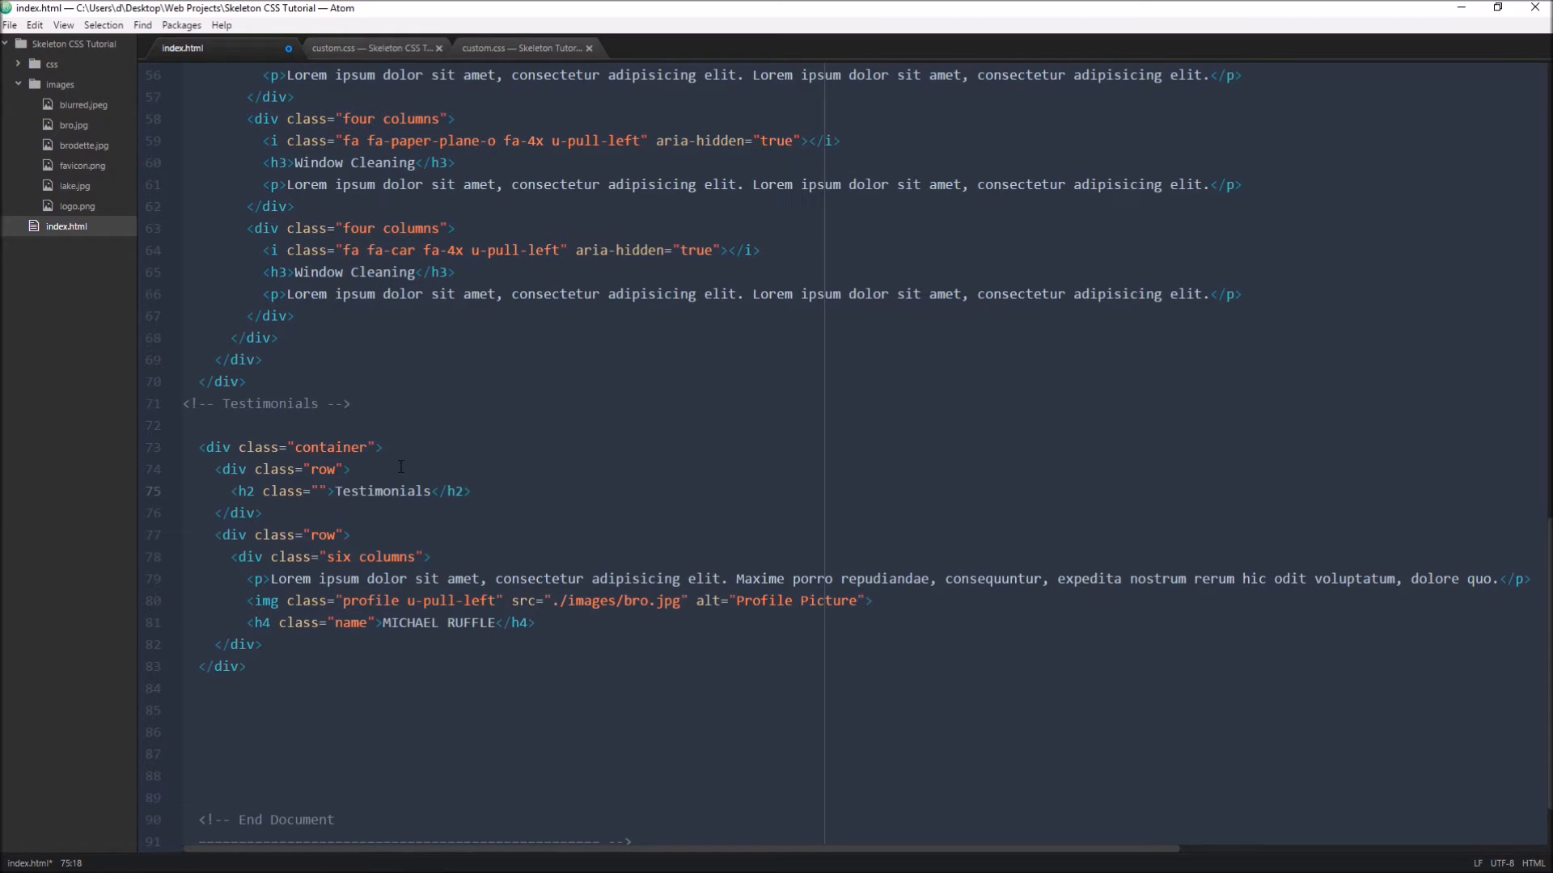
text(timon">Testim)
text(onial)
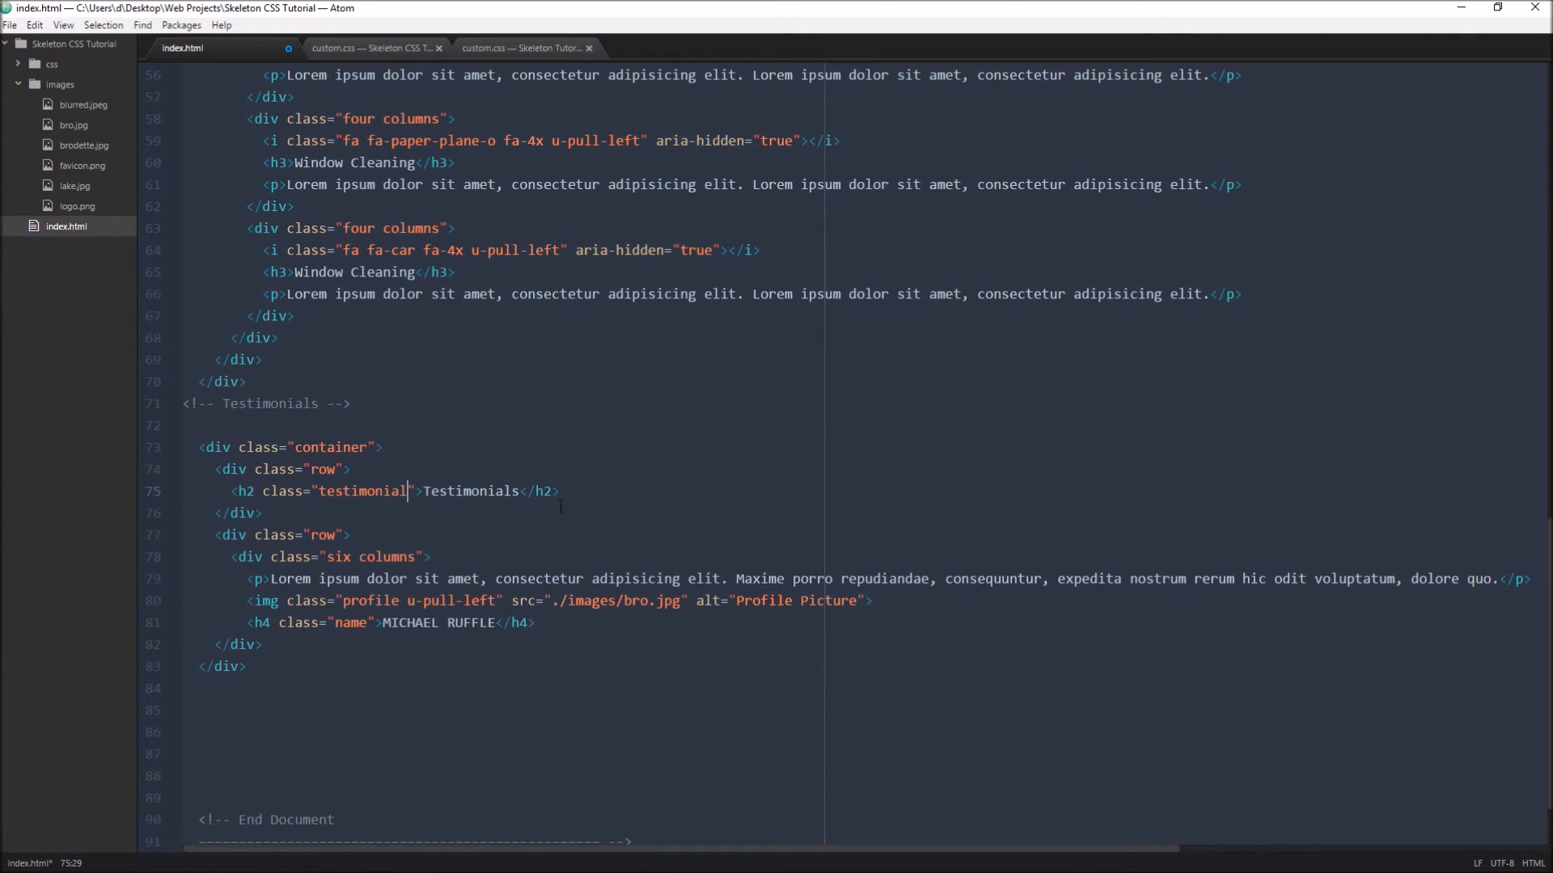
Step: Add a .testimonial rule with padding-top: 50px to custom.css, save and check it in Chrome
click(362, 46)
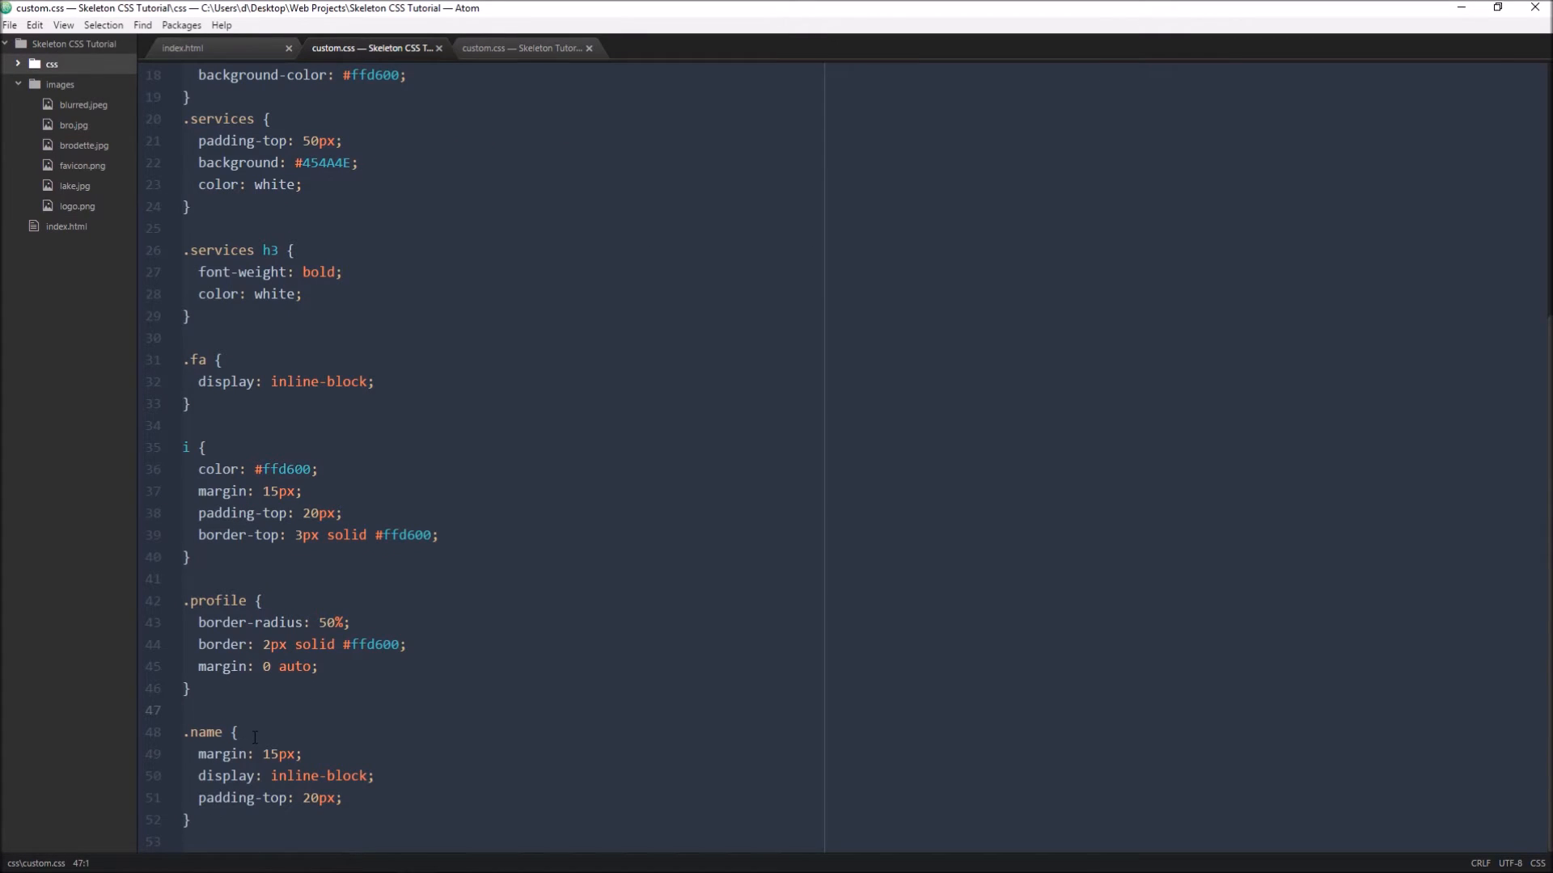
text(.testimonia)
text(l {)
key(Return)
text(pa)
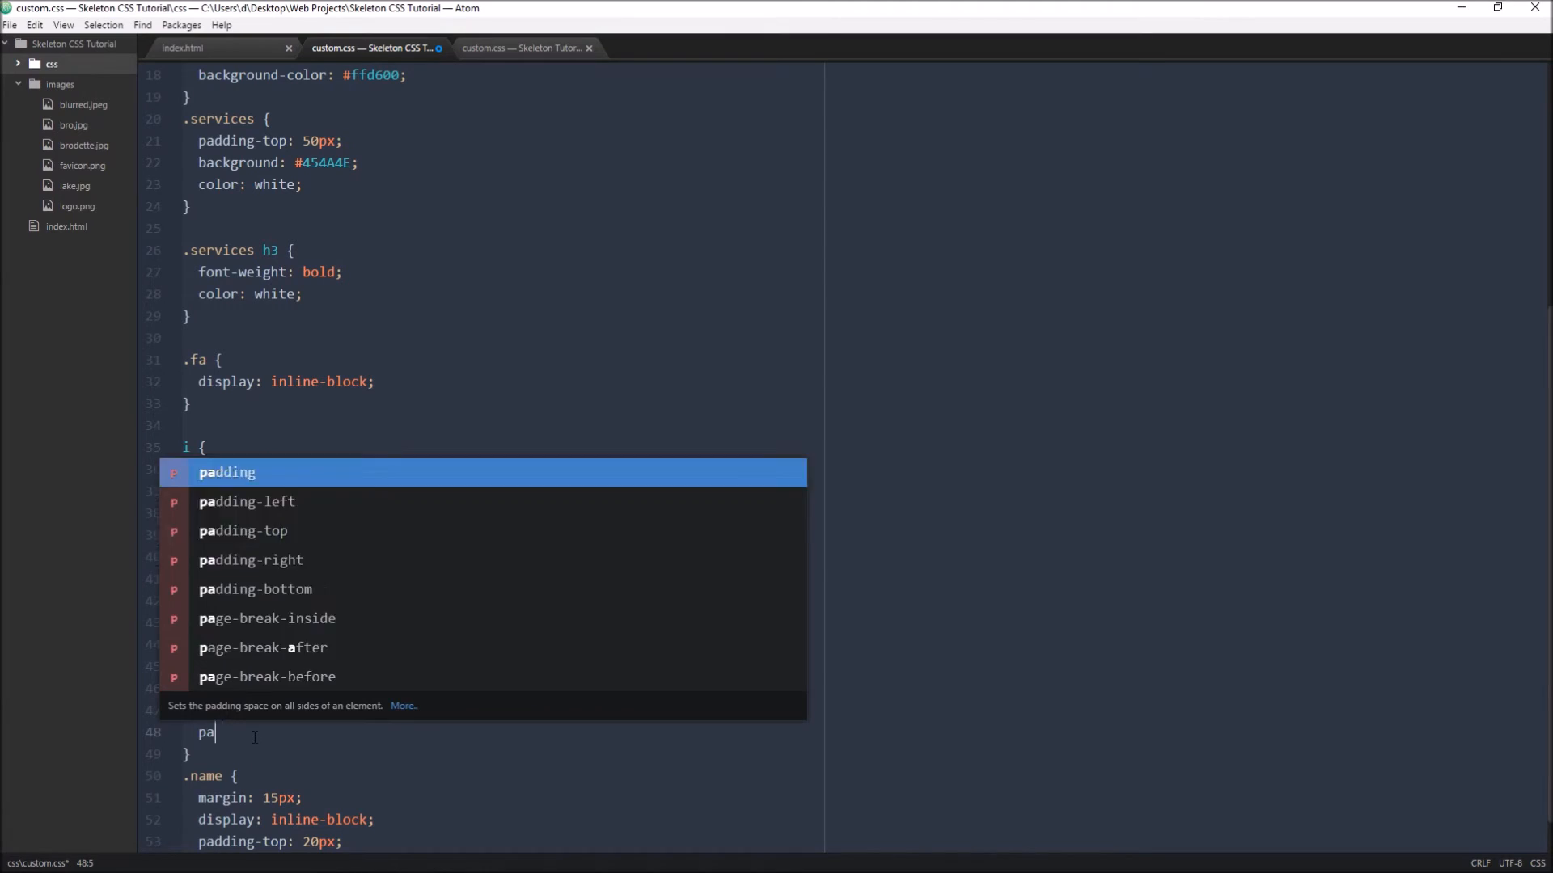
text(dding-top)
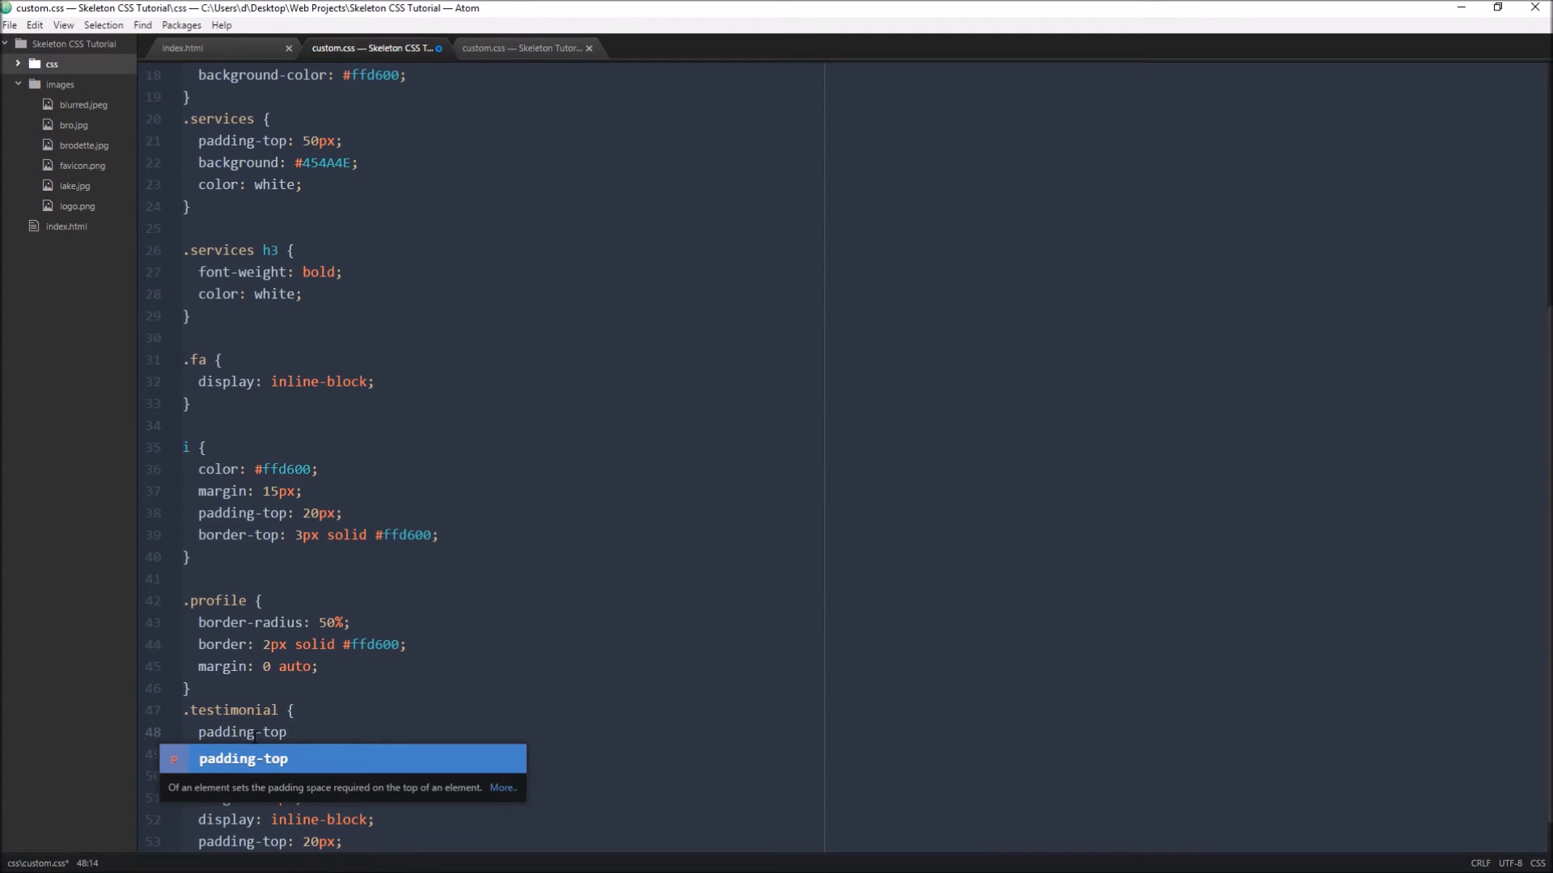
text(: 50px;)
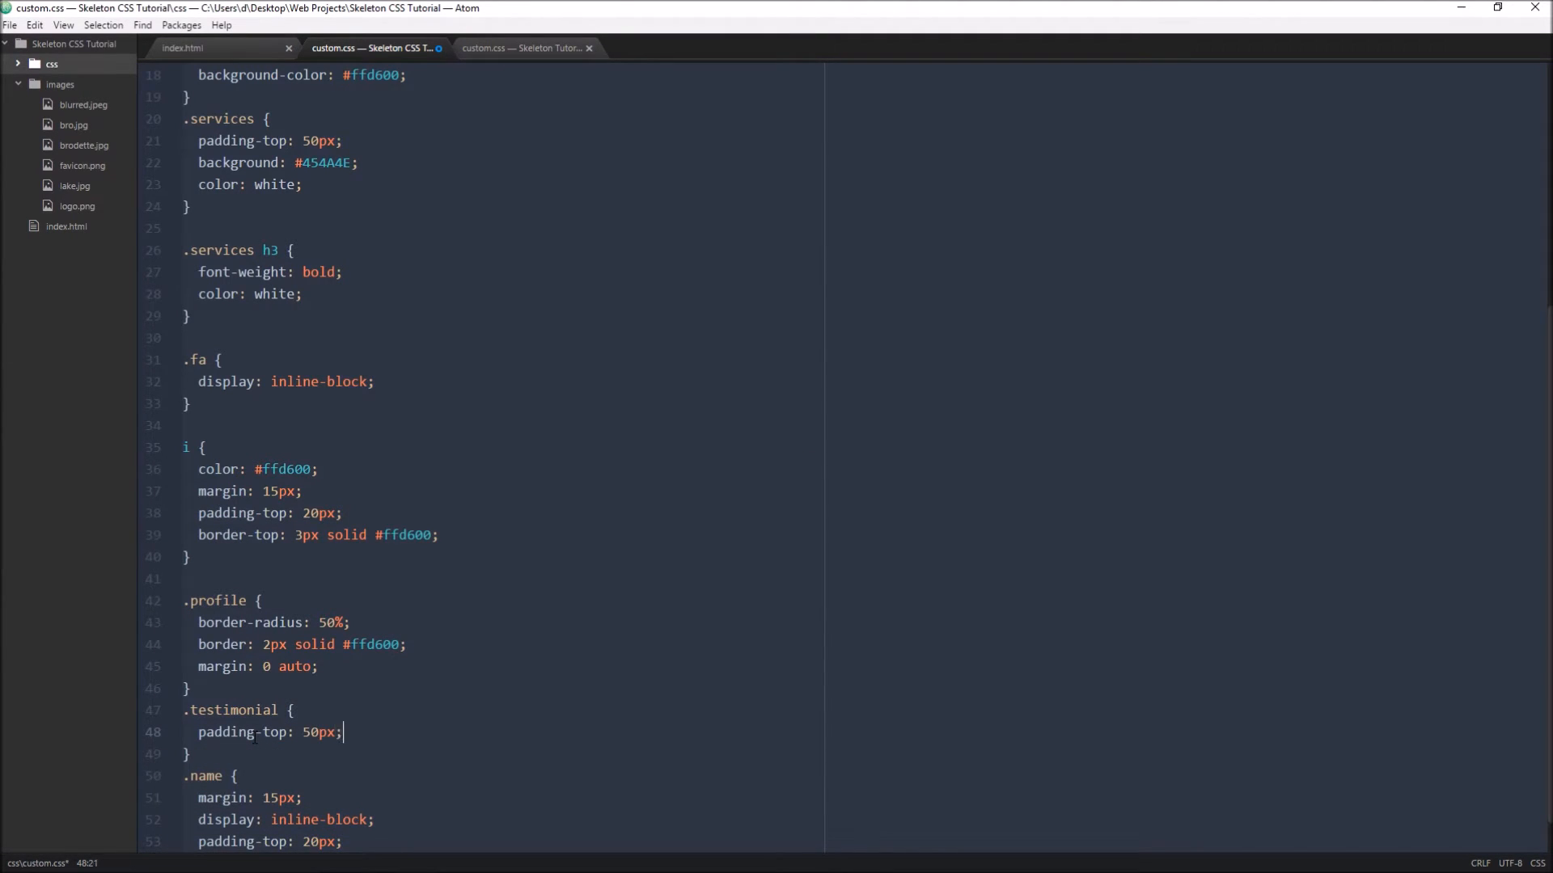
key(ctrl+s)
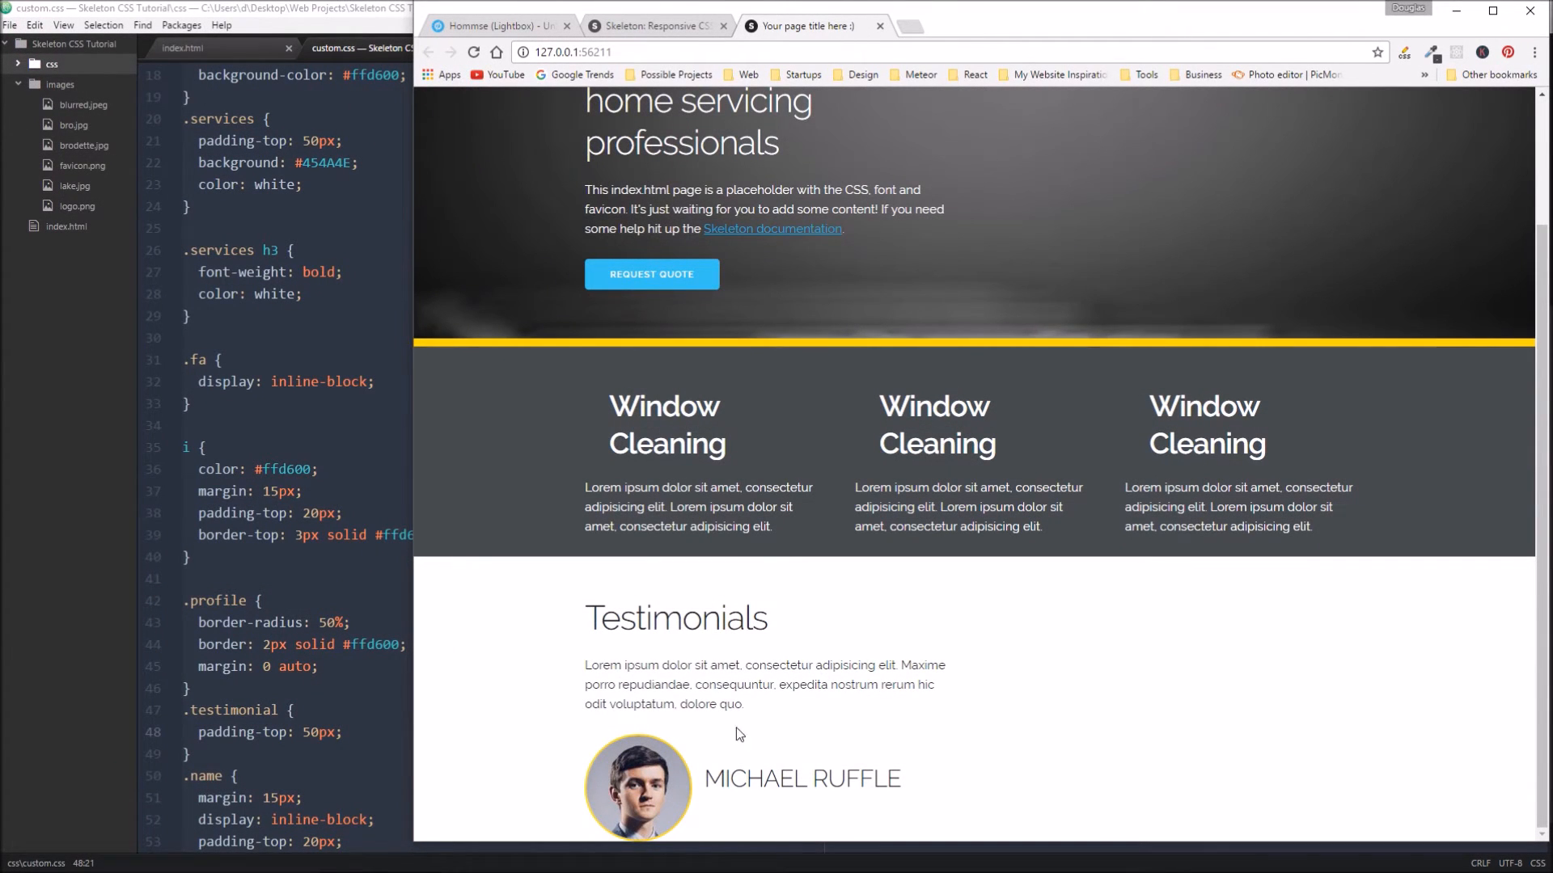
scroll(735, 727, up, 1)
scroll(715, 766, down, 1)
key(alt+Tab)
click(204, 52)
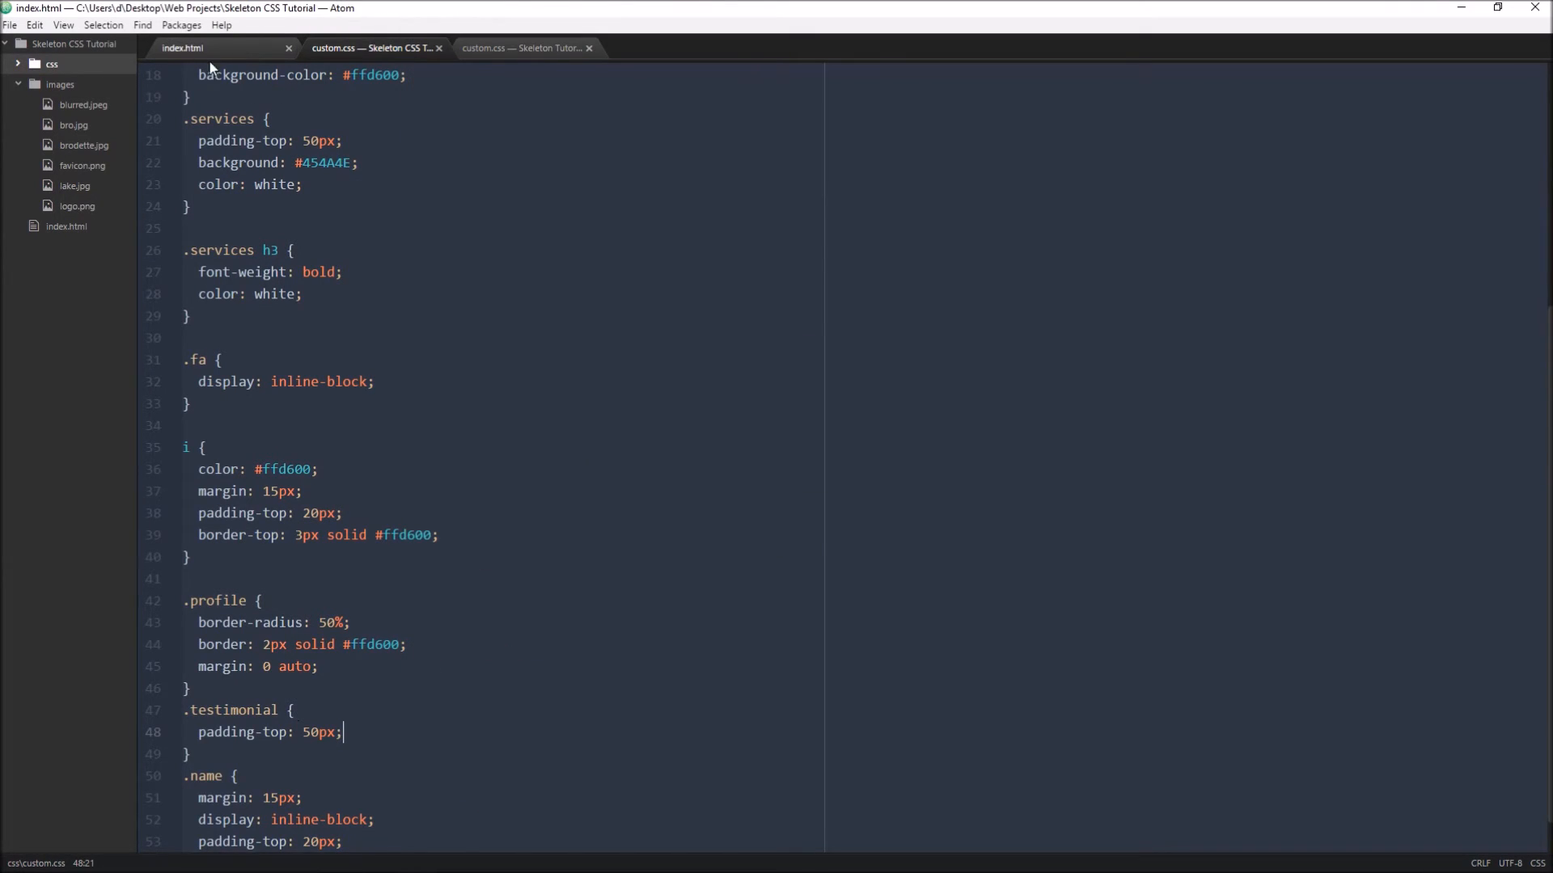
scroll(728, 486, up, 1)
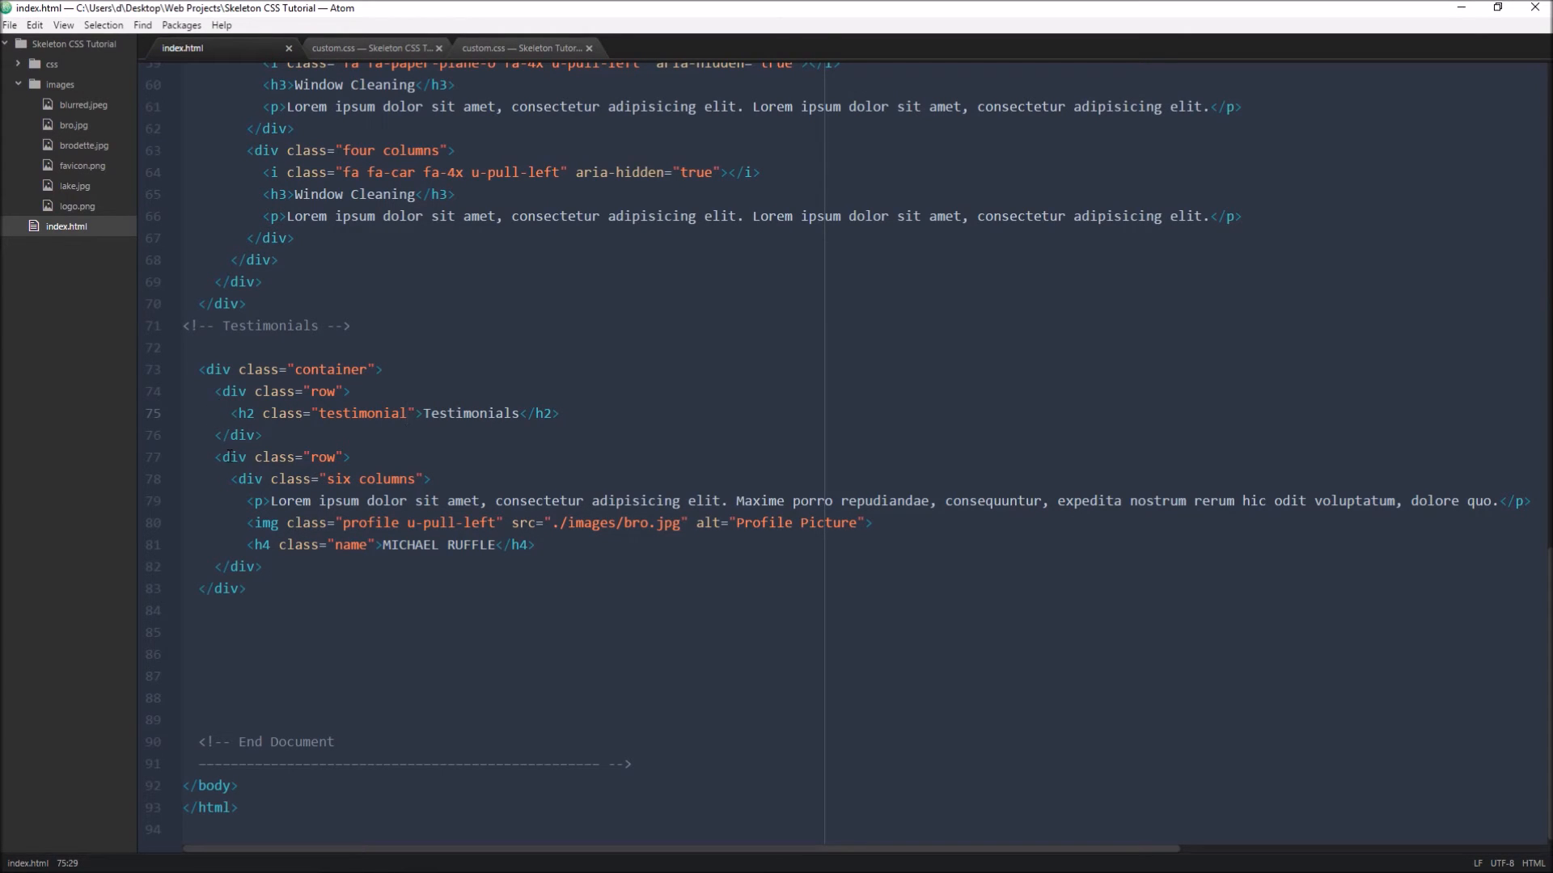
drag(215, 456, 270, 500)
click(270, 501)
drag(230, 478, 263, 566)
key(ctrl+c)
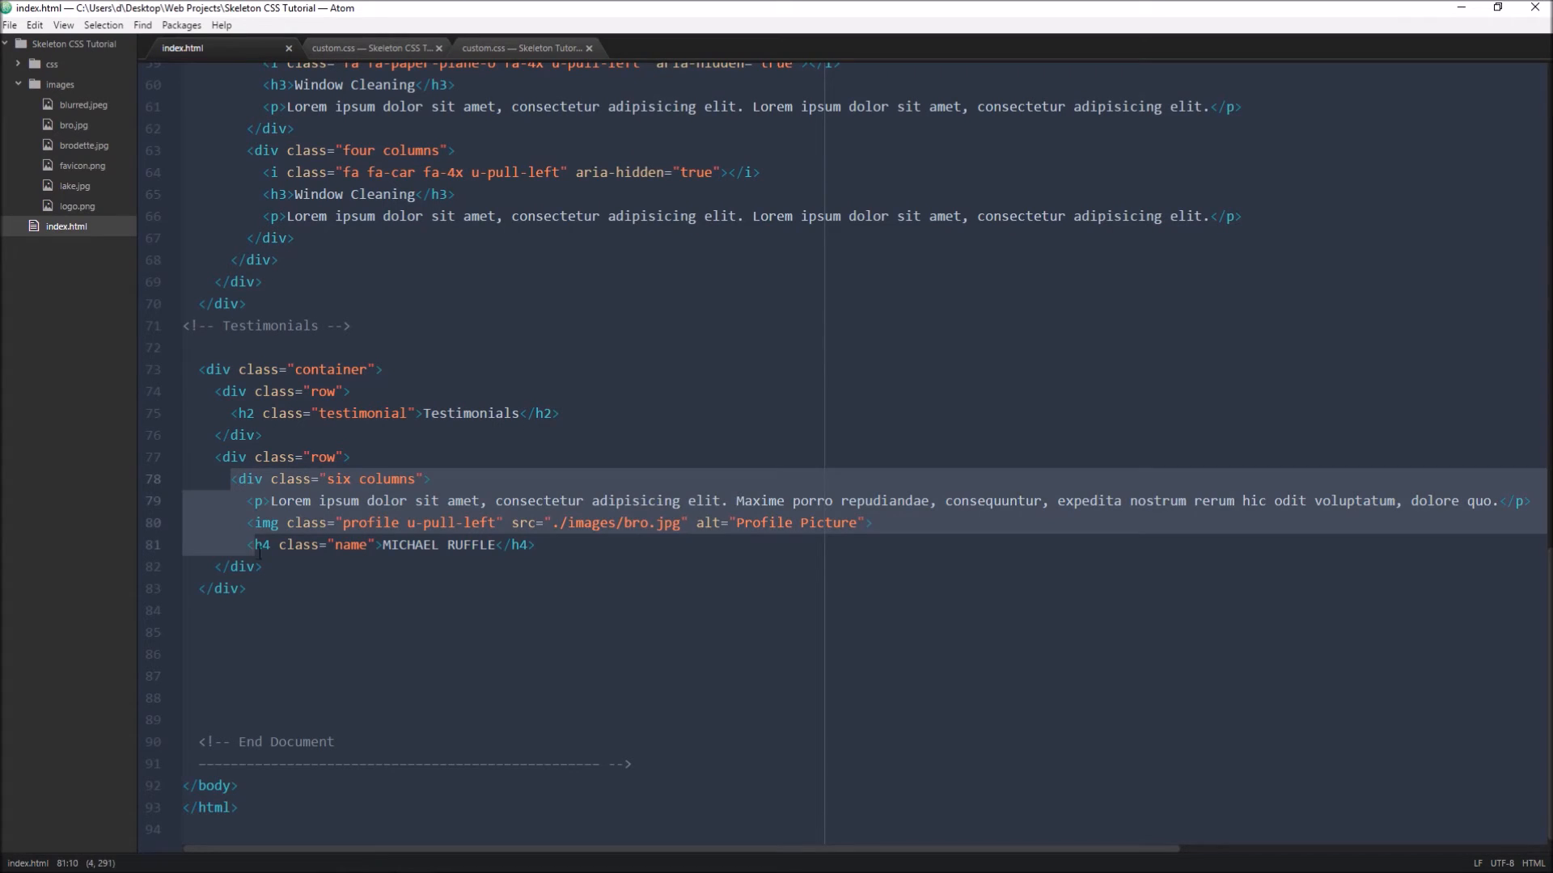
click(275, 587)
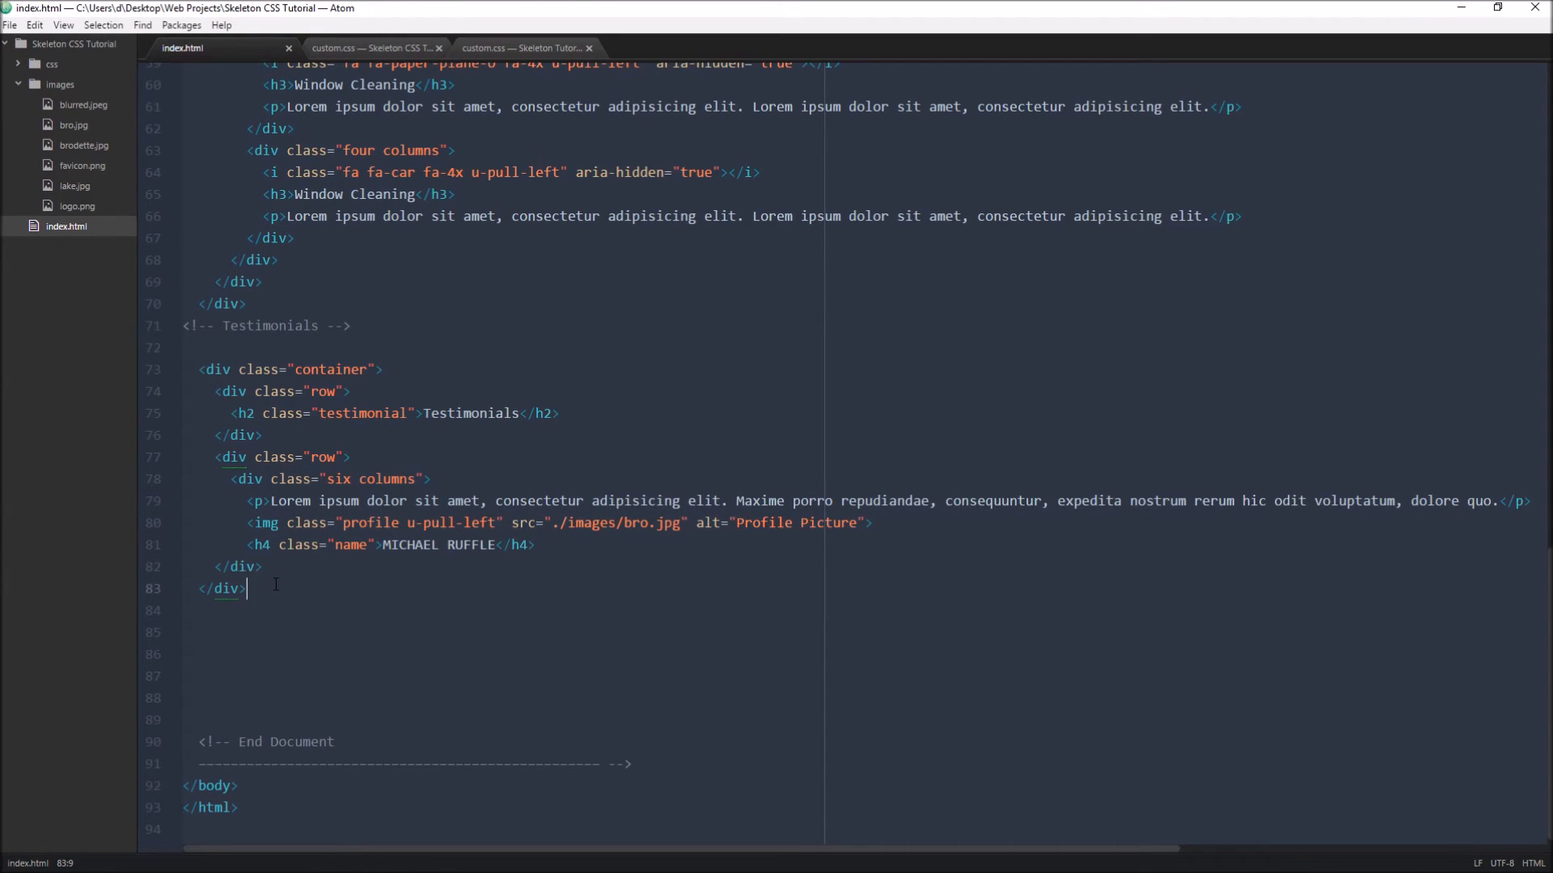
key(ctrl+v)
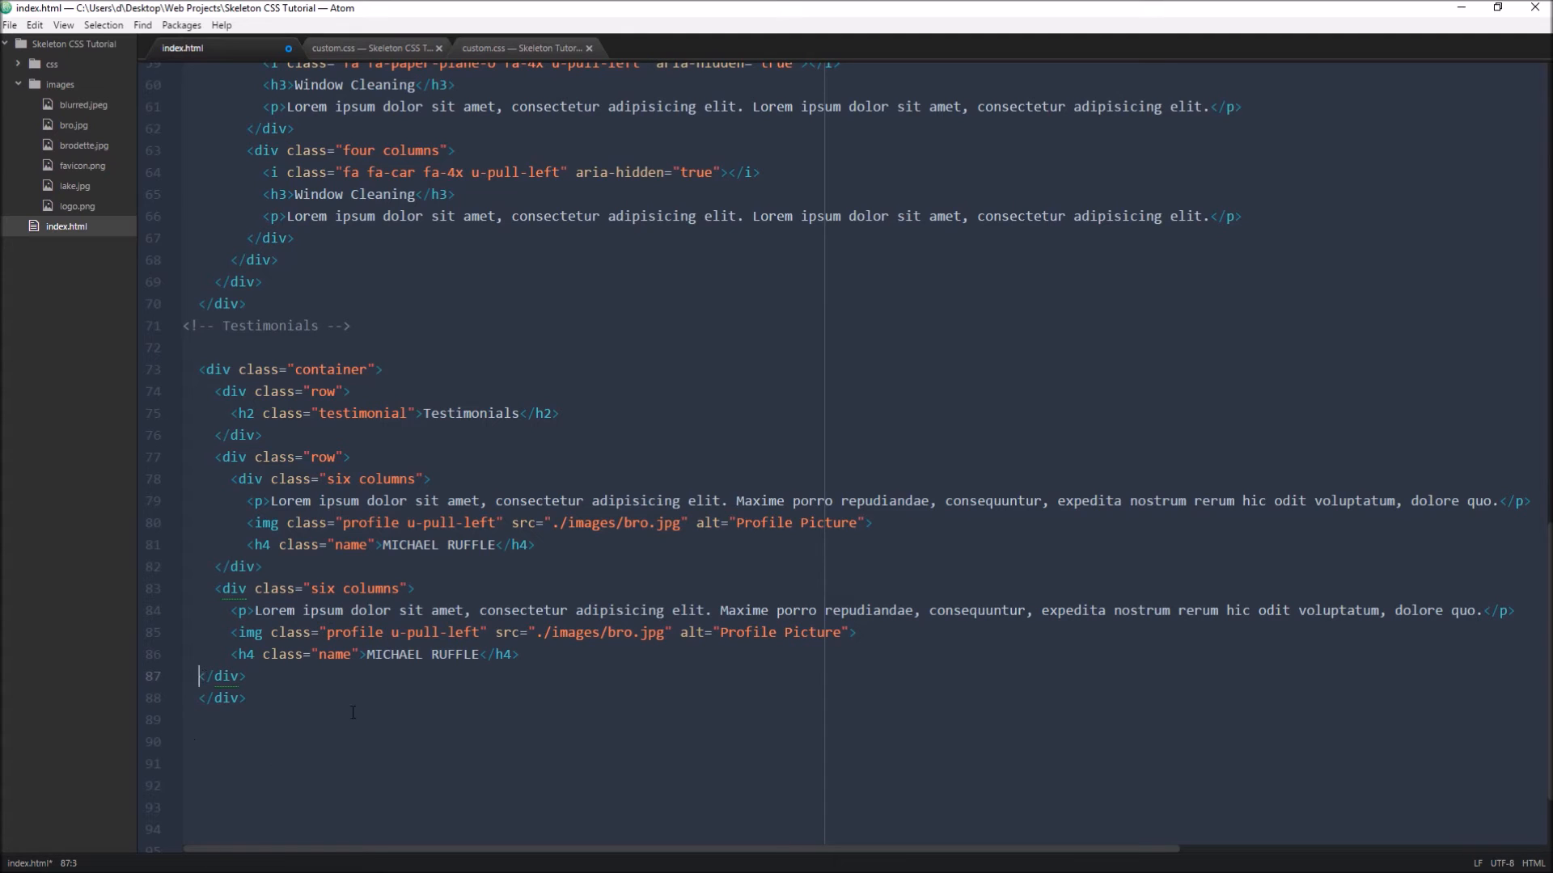
key(Tab)
key(ctrl+s)
click(634, 634)
text(dette)
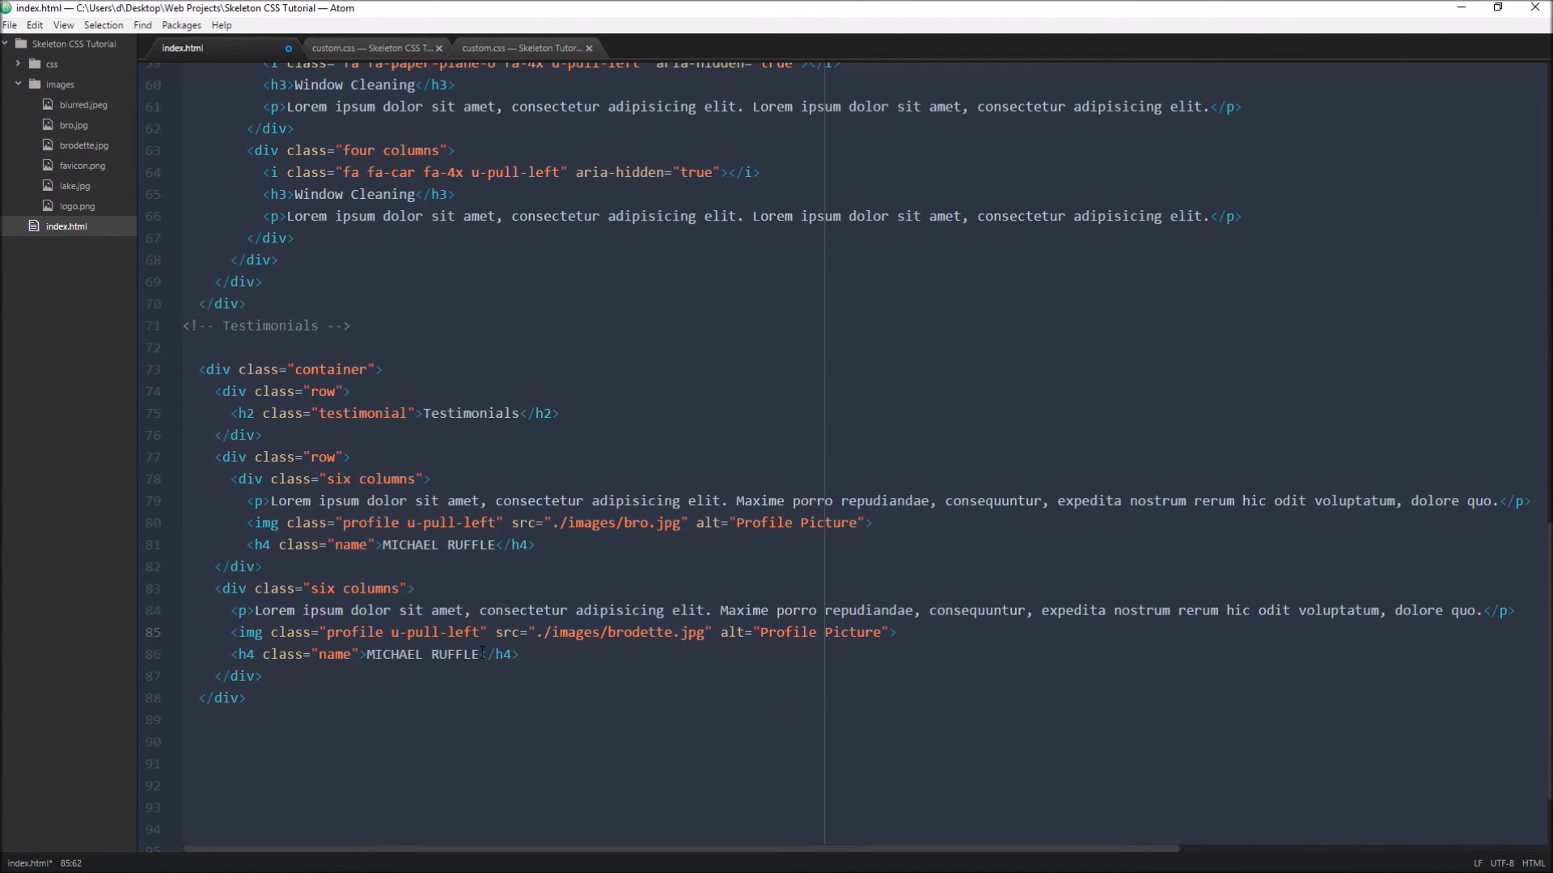
Step: Change the second testimonial to brodette.jpg and the name MICHELLE JONES, then save index.html
drag(482, 654, 368, 654)
click(423, 655)
drag(423, 655, 402, 655)
text(ELLE)
click(488, 655)
key(BackSpace)
key(BackSpace)
key(BackSpace)
key(BackSpace)
key(BackSpace)
text(JON)
text(ES)
key(ctrl+s)
click(457, 859)
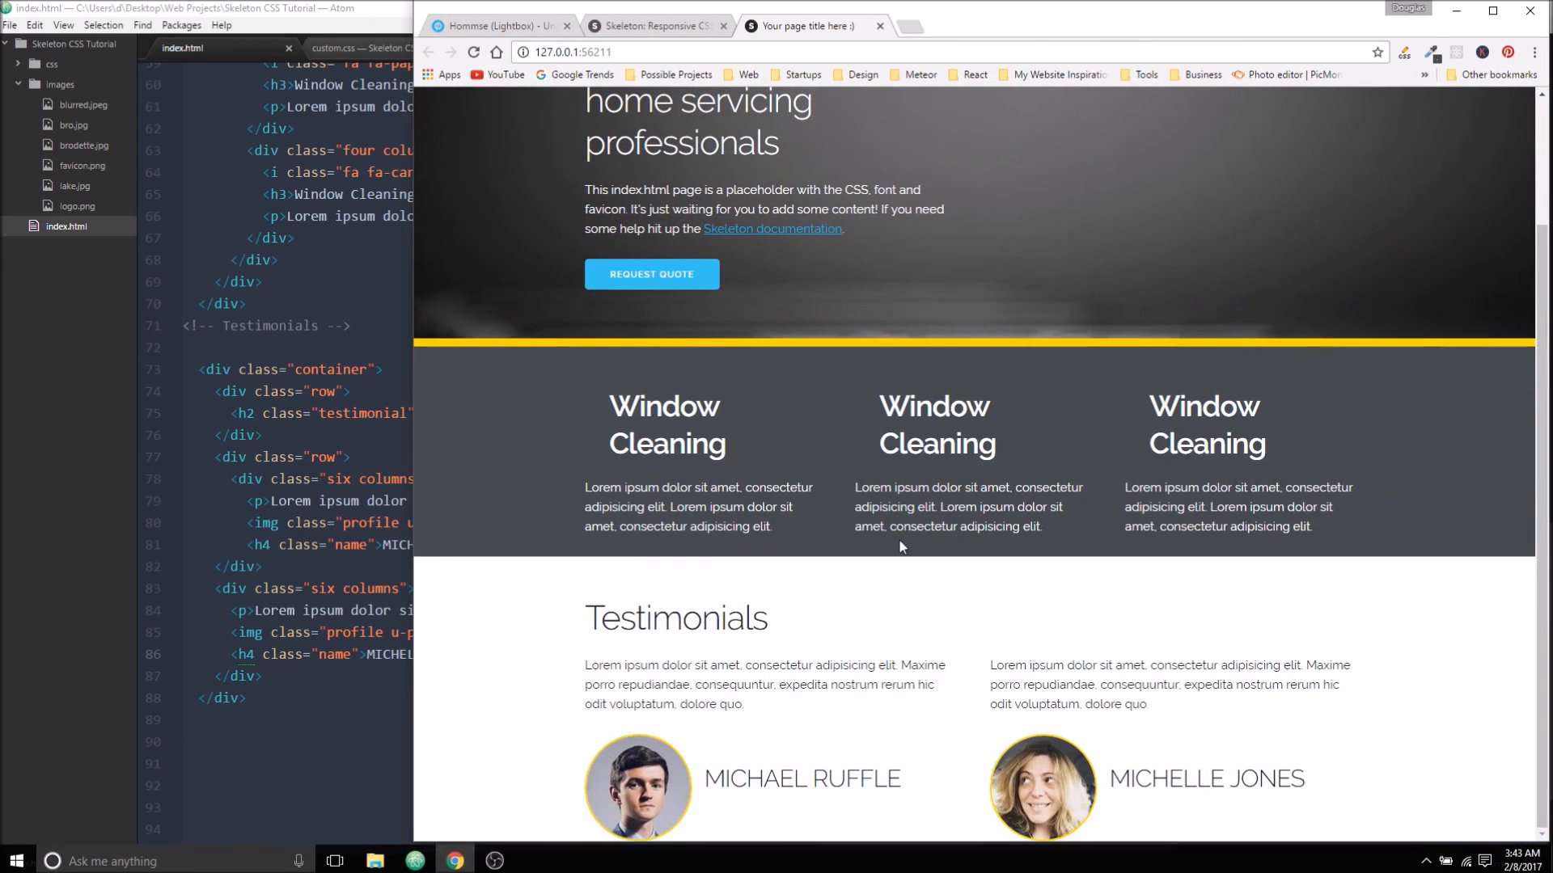
Step: Reload the preview to show both testimonials, then switch to the Hommse template page
key(F5)
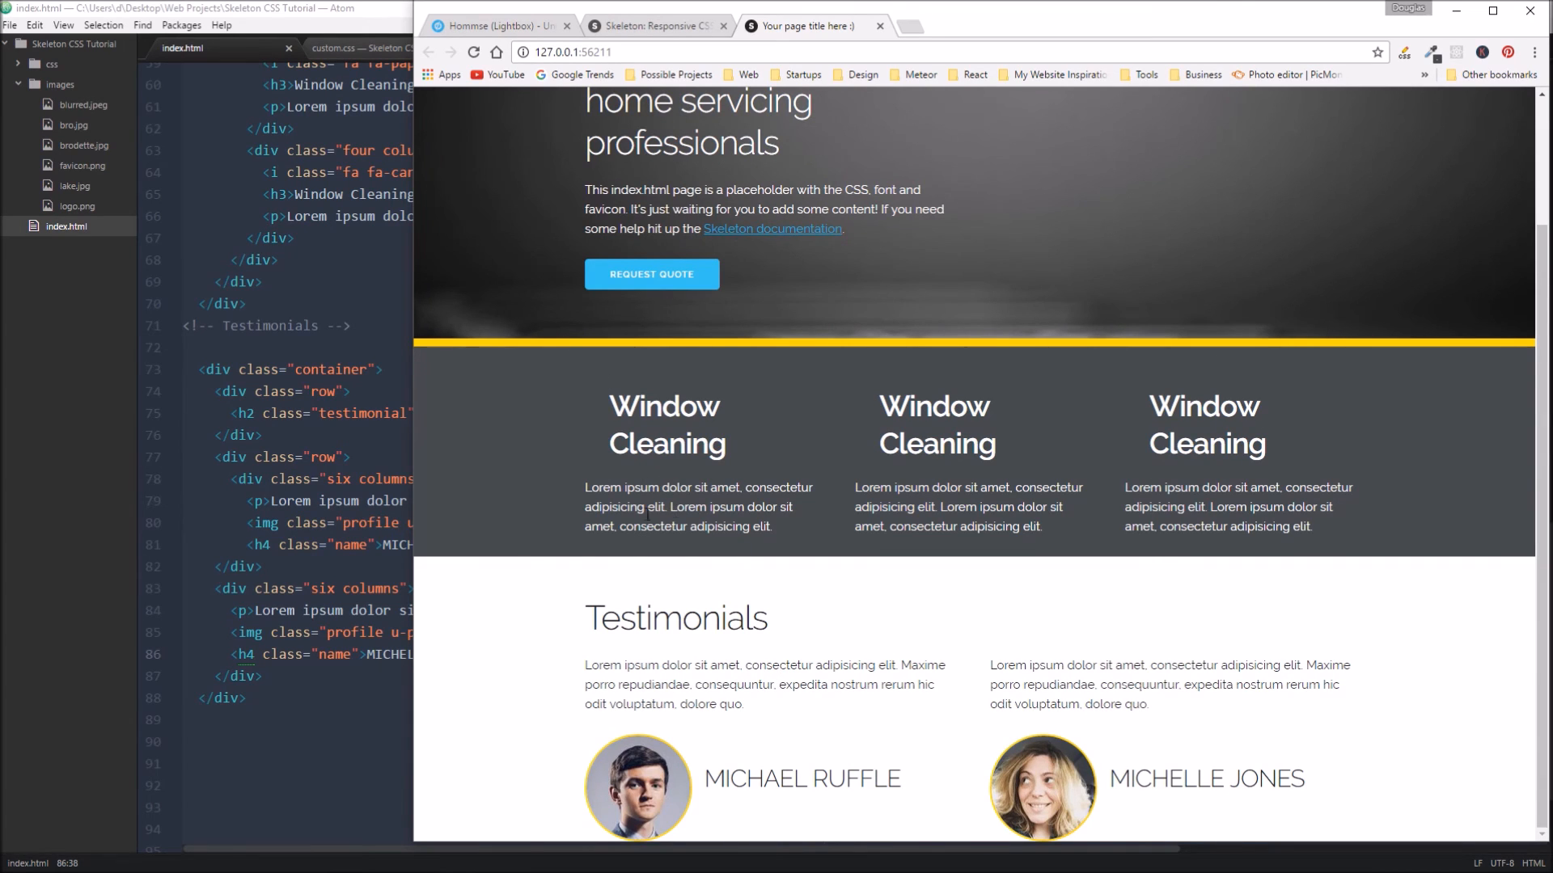
click(521, 28)
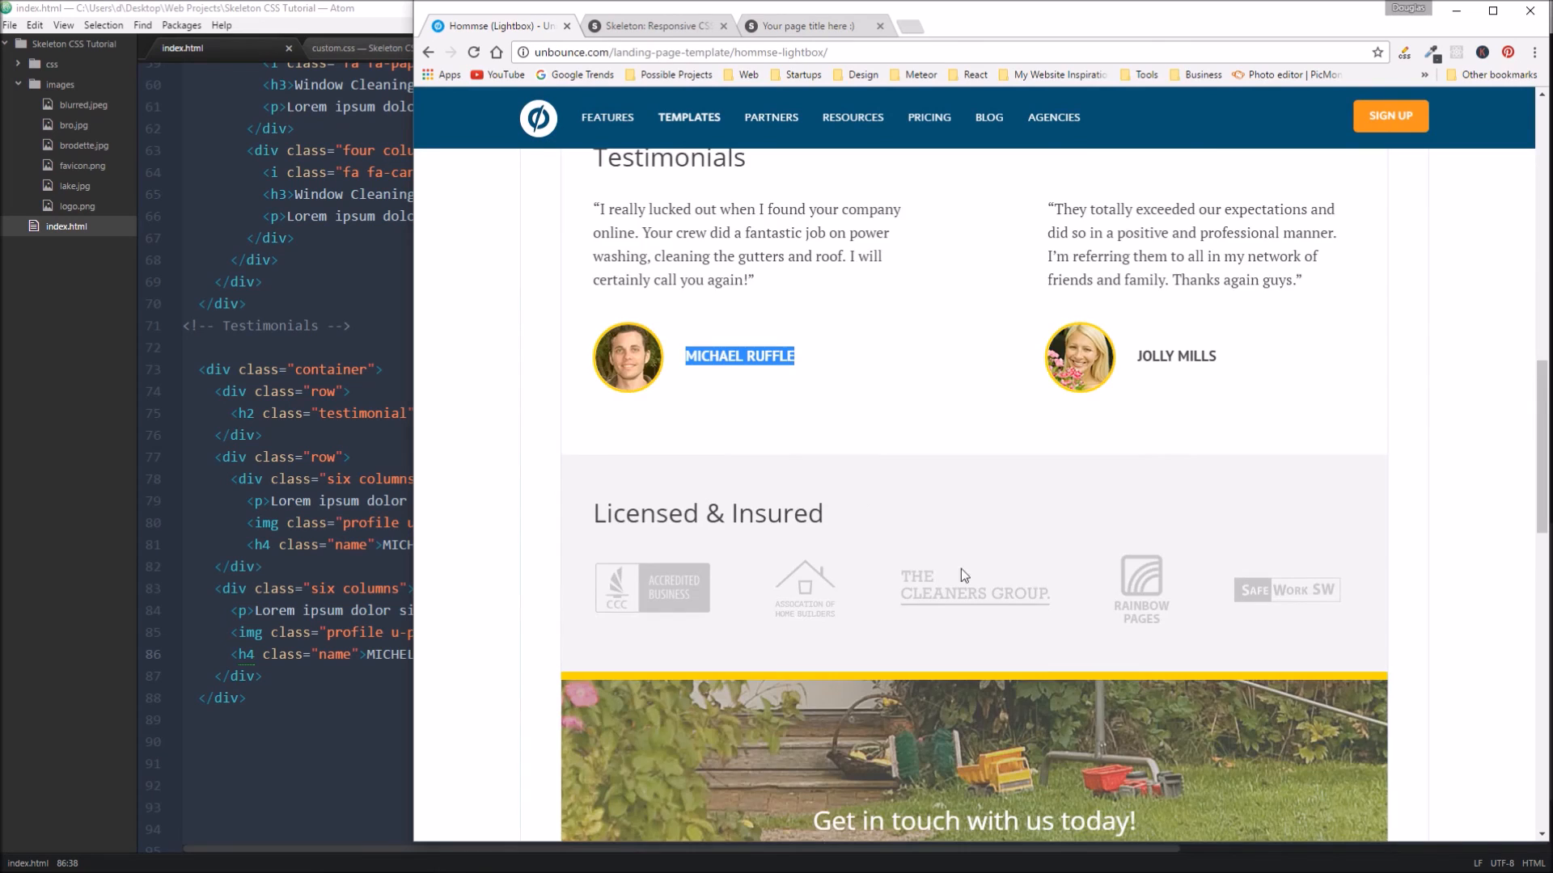
scroll(995, 582, down, 5)
scroll(1035, 612, up, 3)
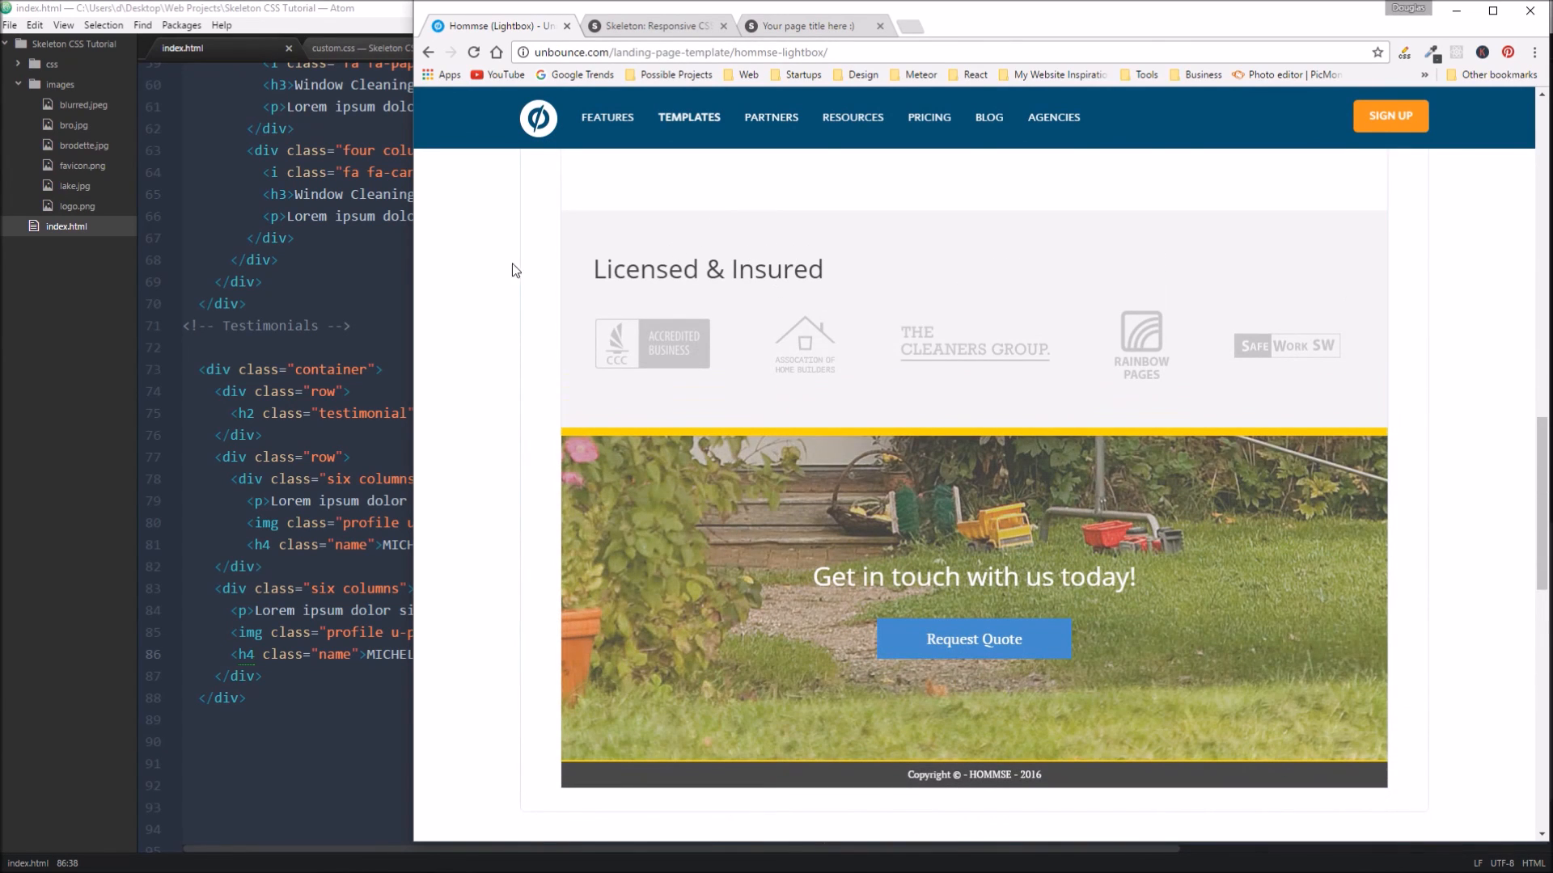
scroll(882, 332, up, 1)
scroll(882, 333, up, 1)
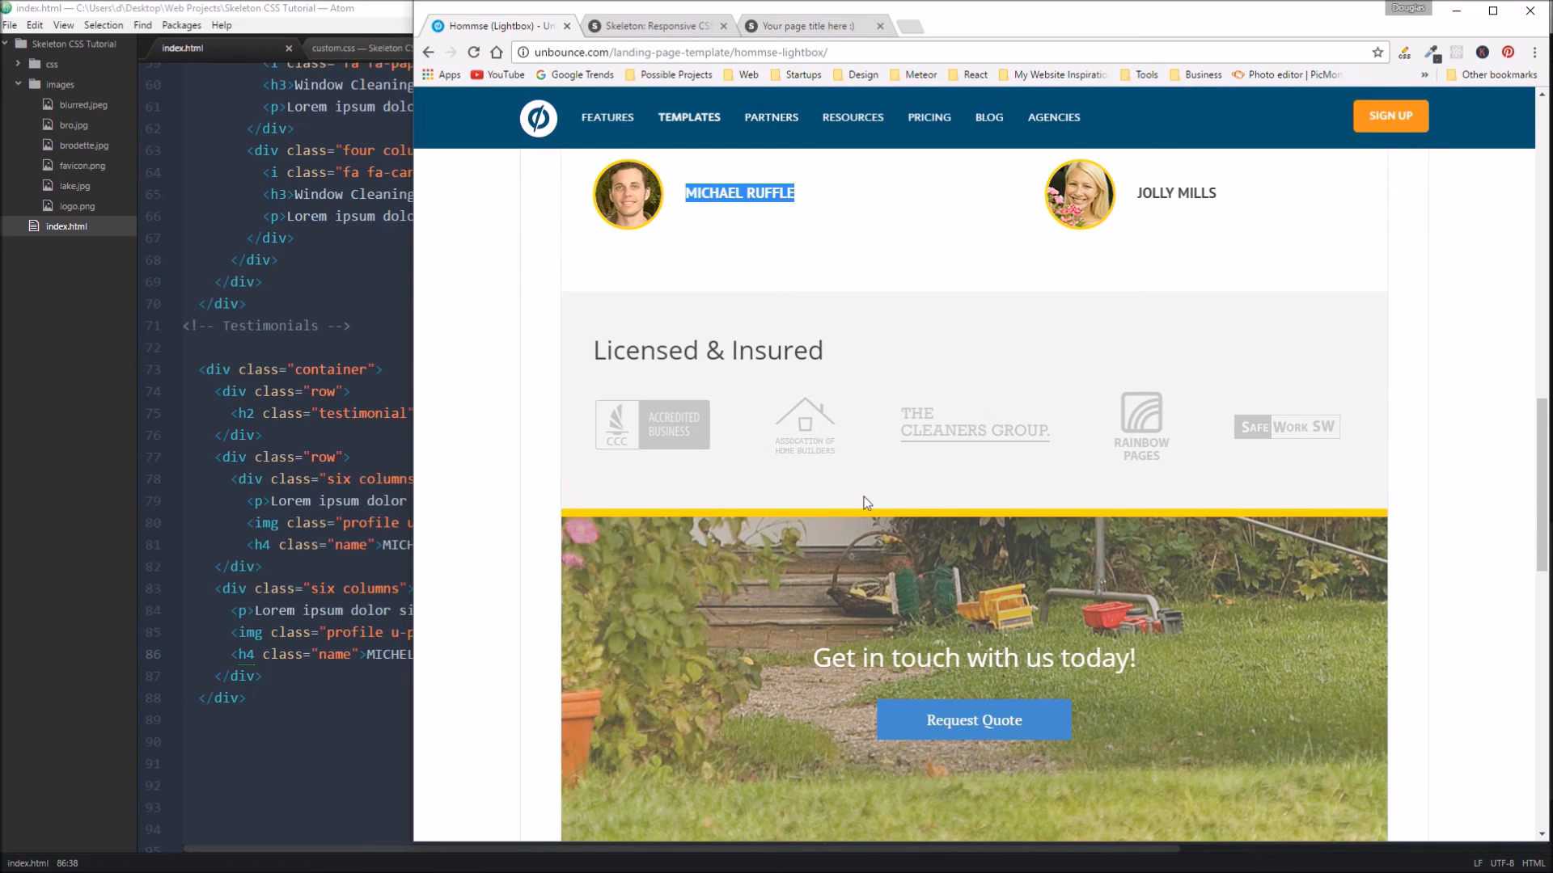
Step: Scroll the Hommse reference page through Testimonials to the Licensed & Insured section
drag(850, 365, 656, 349)
click(867, 369)
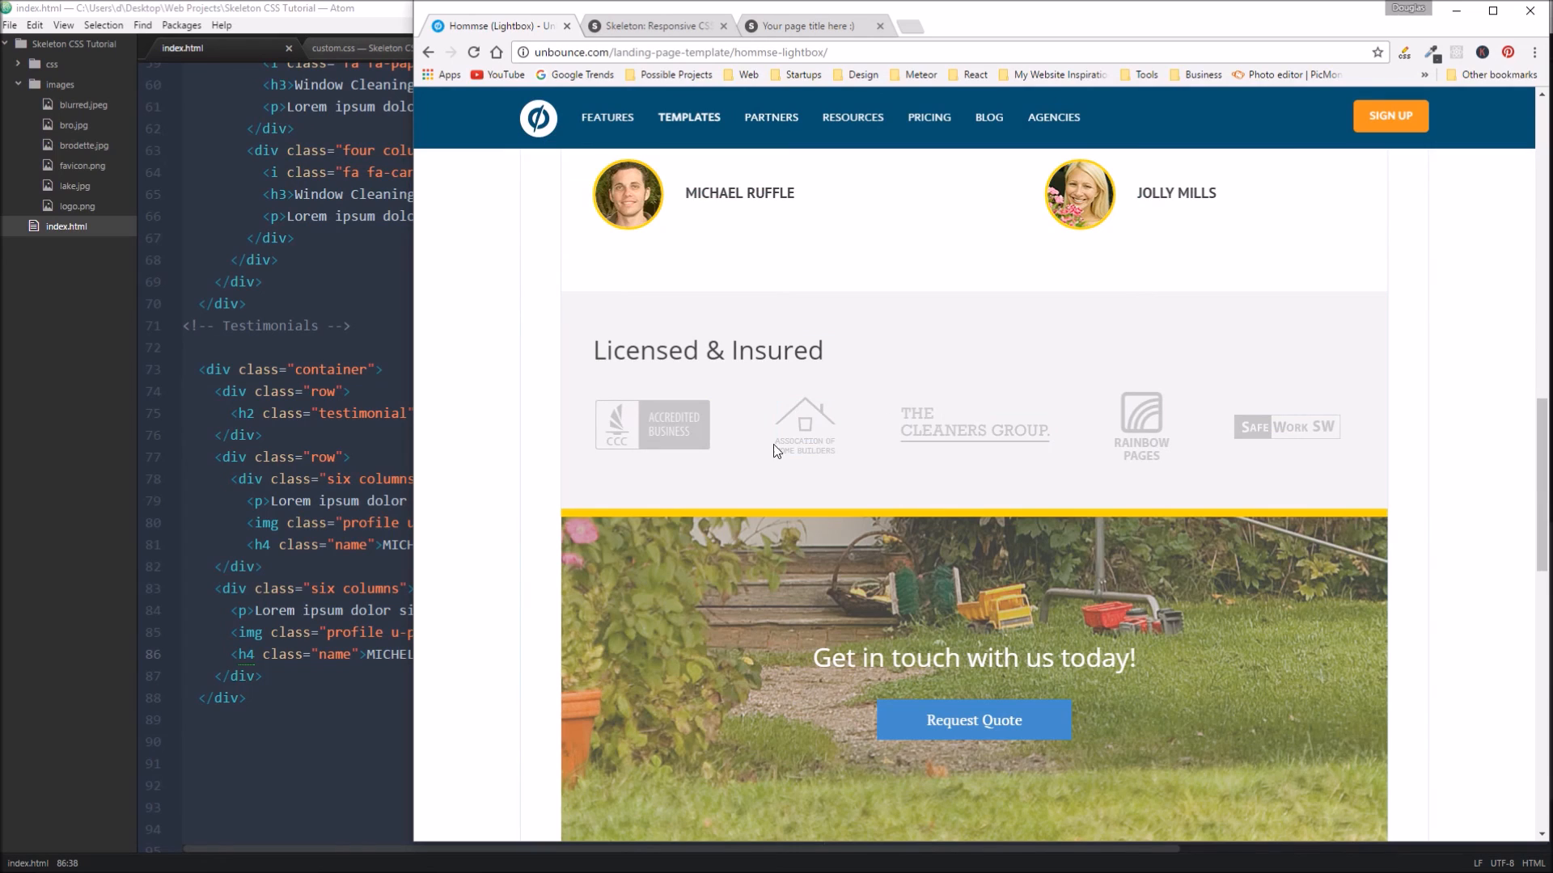